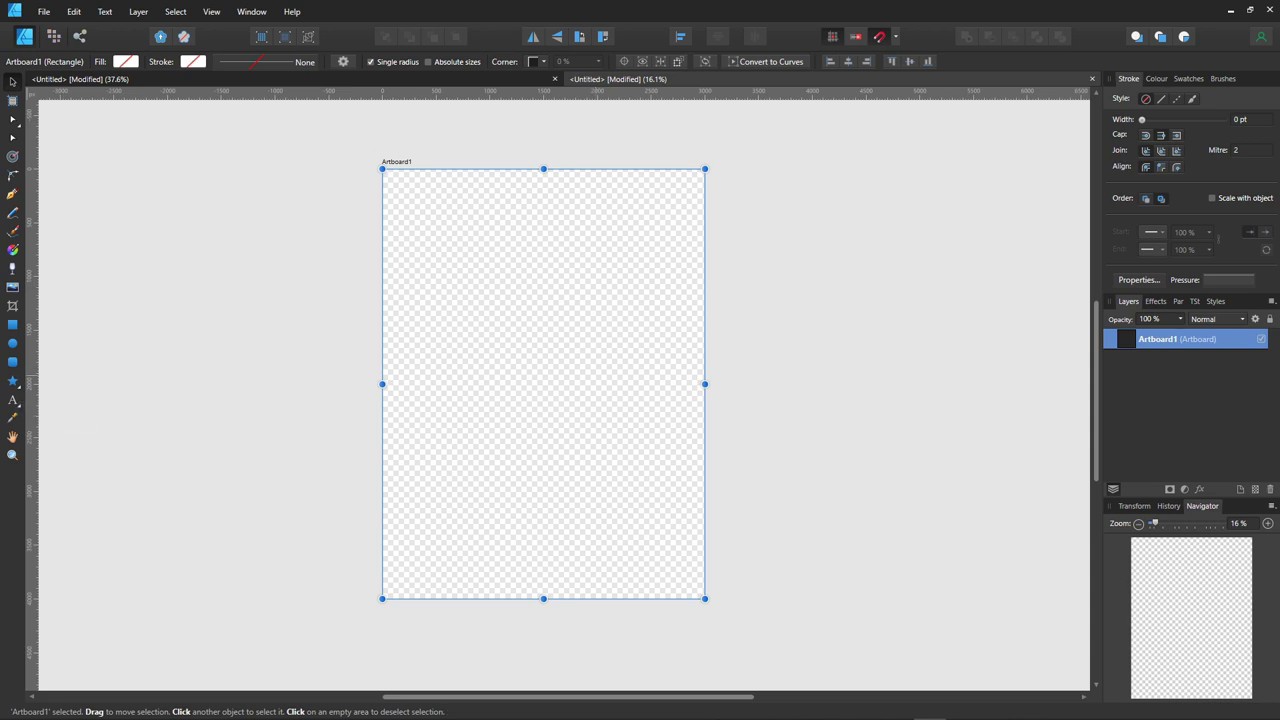
- Draw a rectangle and stretch it from the artboard's top-left corner to its bottom-right corner
left_click(13, 325)
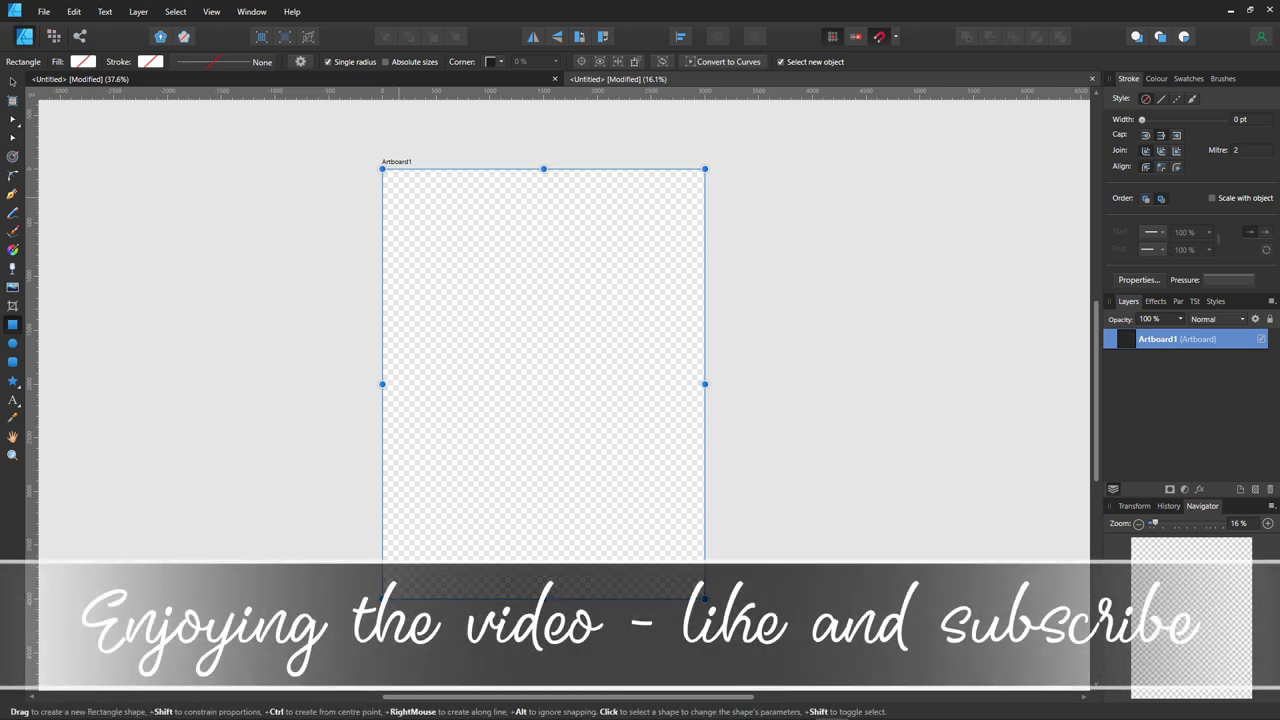
mouse_move(405, 207)
left_mouse_down()
mouse_move(440, 213)
mouse_move(657, 476)
mouse_move(643, 521)
left_mouse_up()
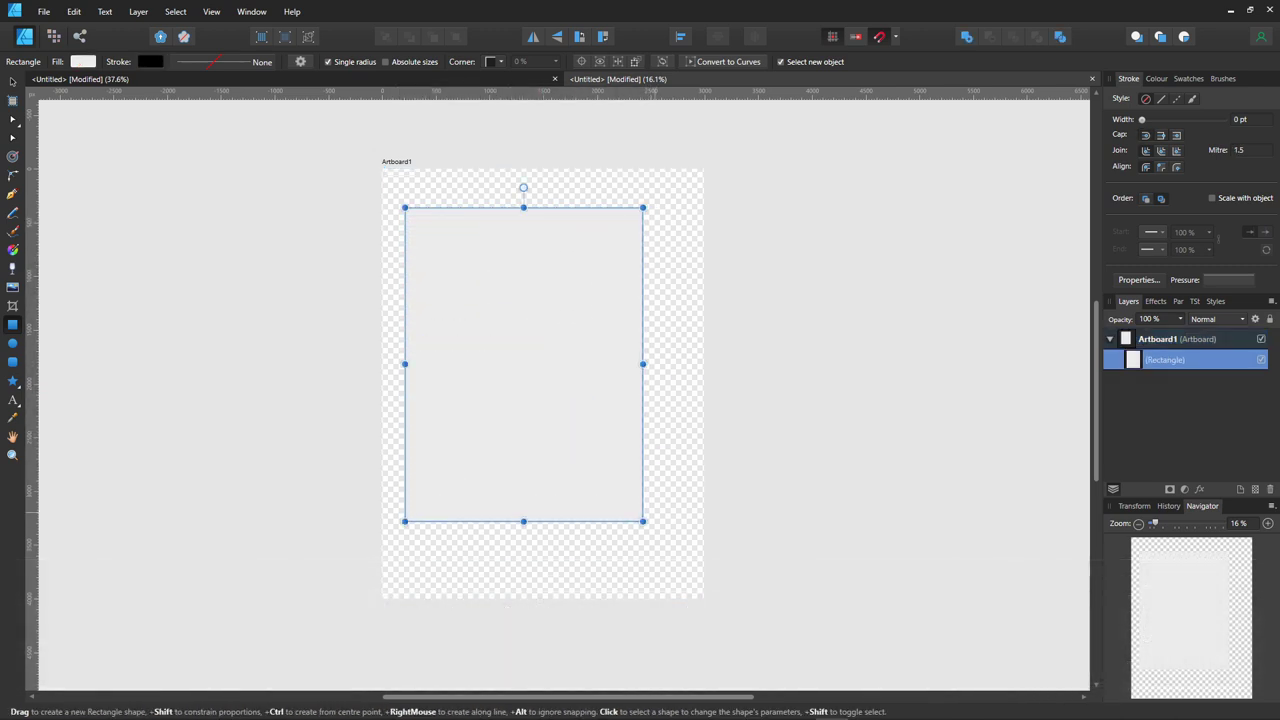
mouse_move(523, 187)
left_mouse_down()
mouse_move(488, 174)
mouse_move(505, 171)
mouse_move(473, 191)
mouse_move(523, 187)
left_mouse_up()
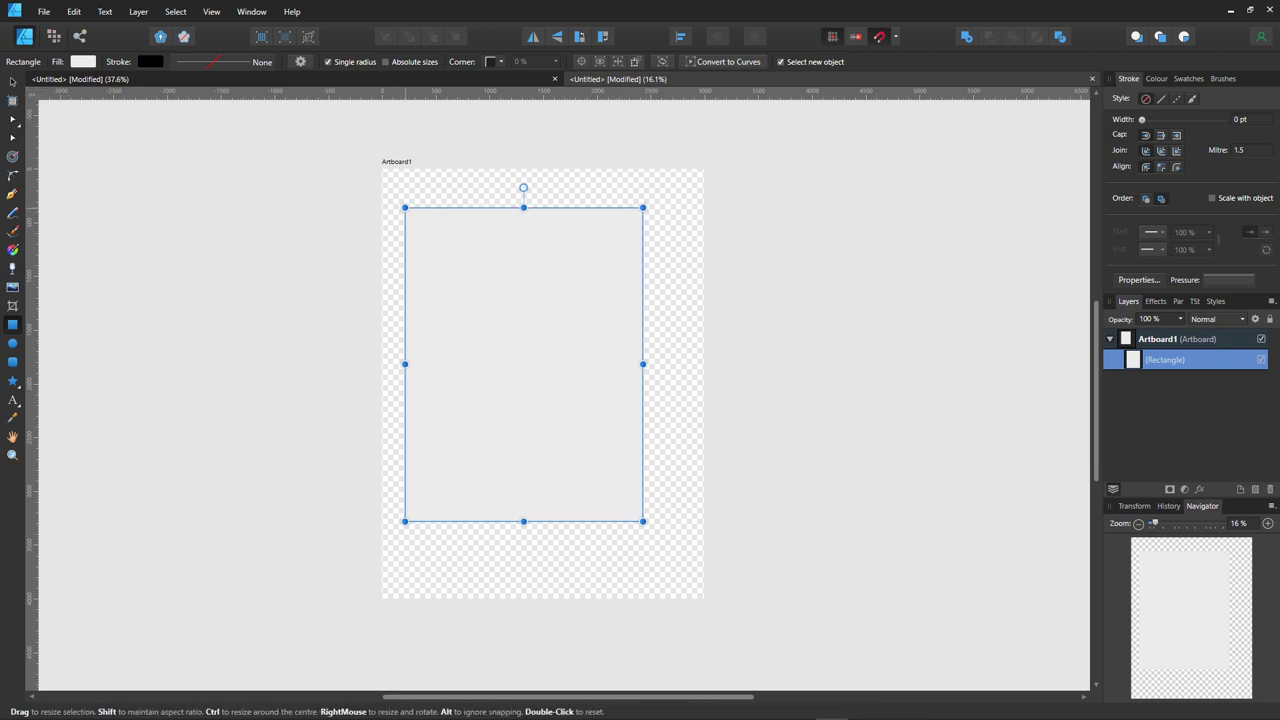
left_click_drag(405, 207, 382, 168)
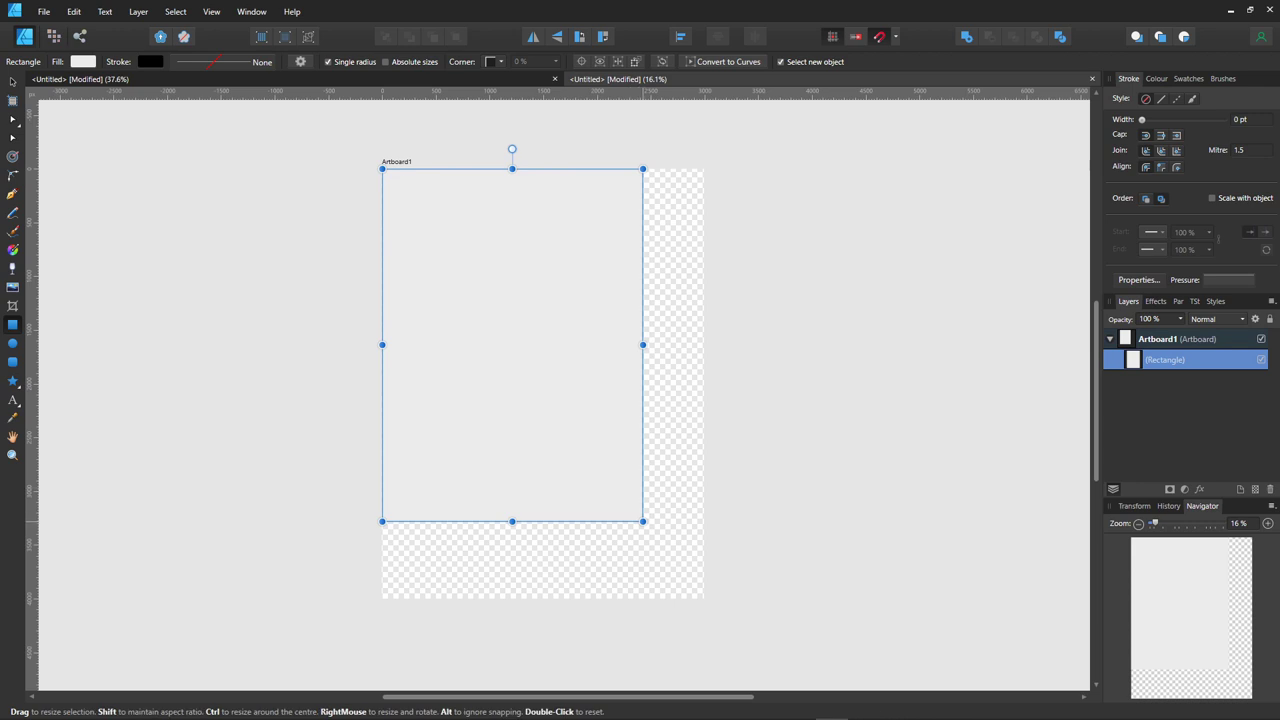
left_click_drag(643, 521, 705, 599)
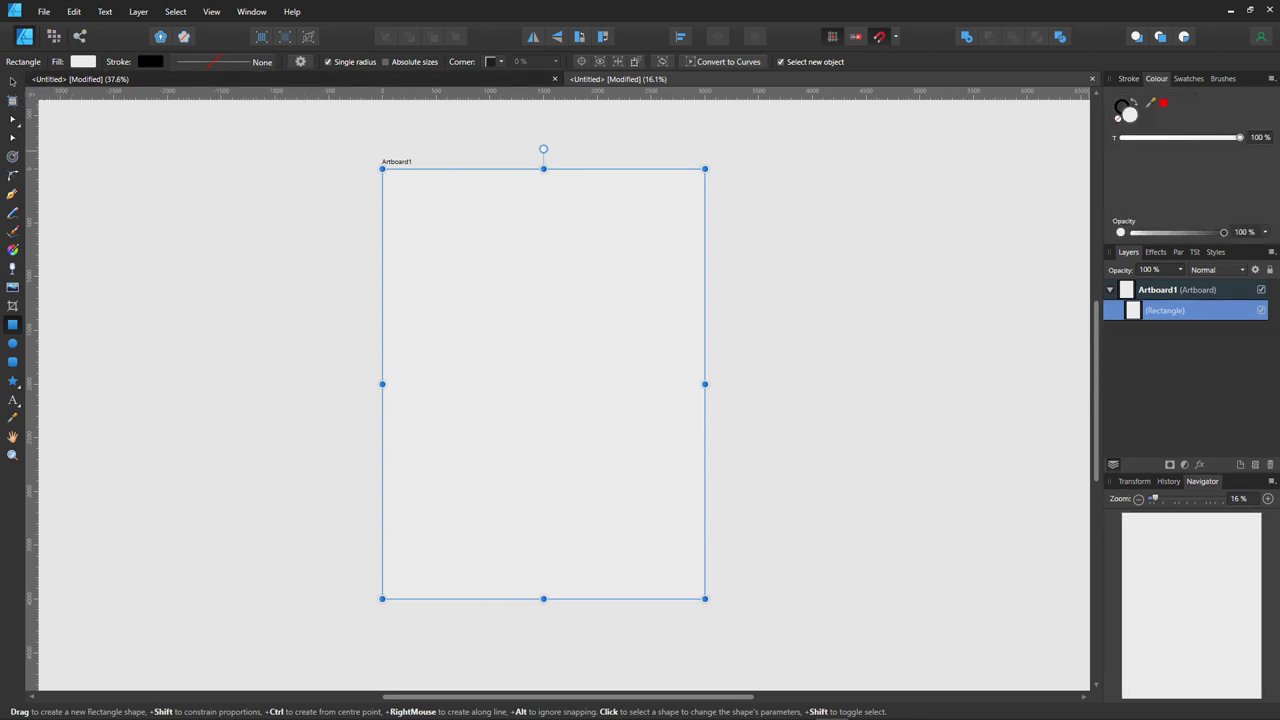
- Change the rectangle's fill from light grey to pale lavender C1C0D7 in the Colour Chooser
left_click_drag(505, 281, 489, 278)
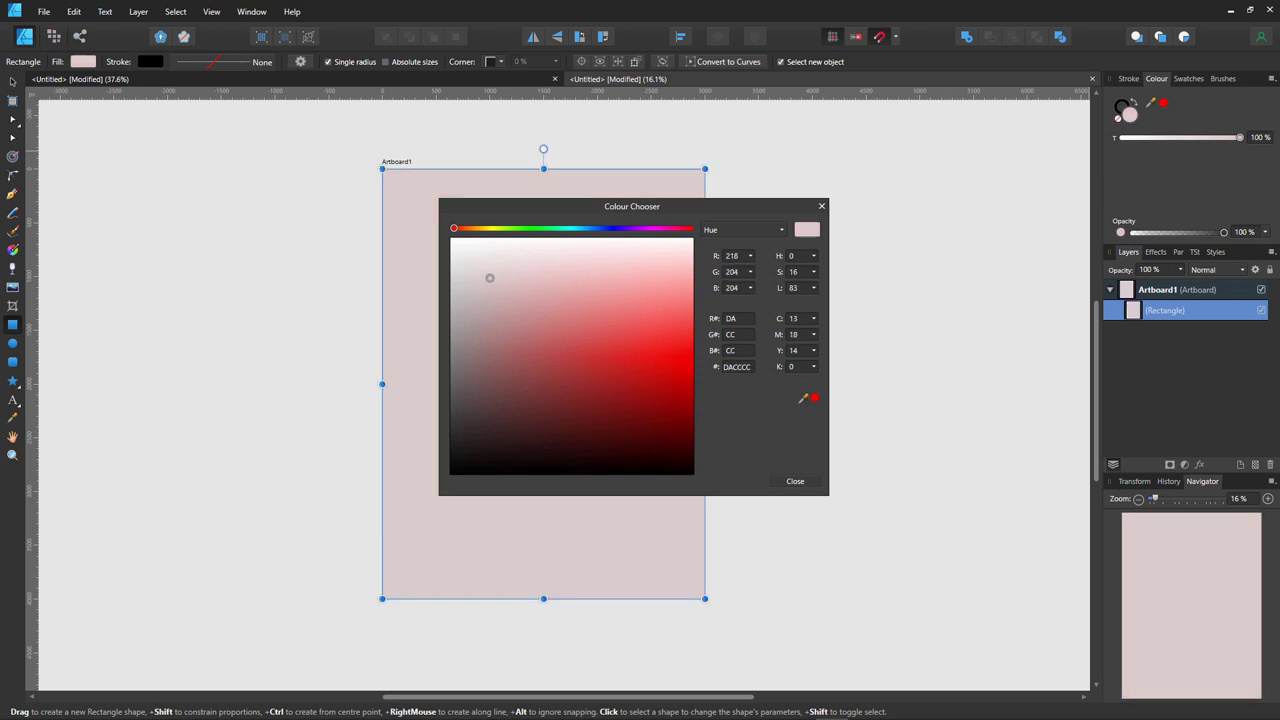
left_click(613, 228)
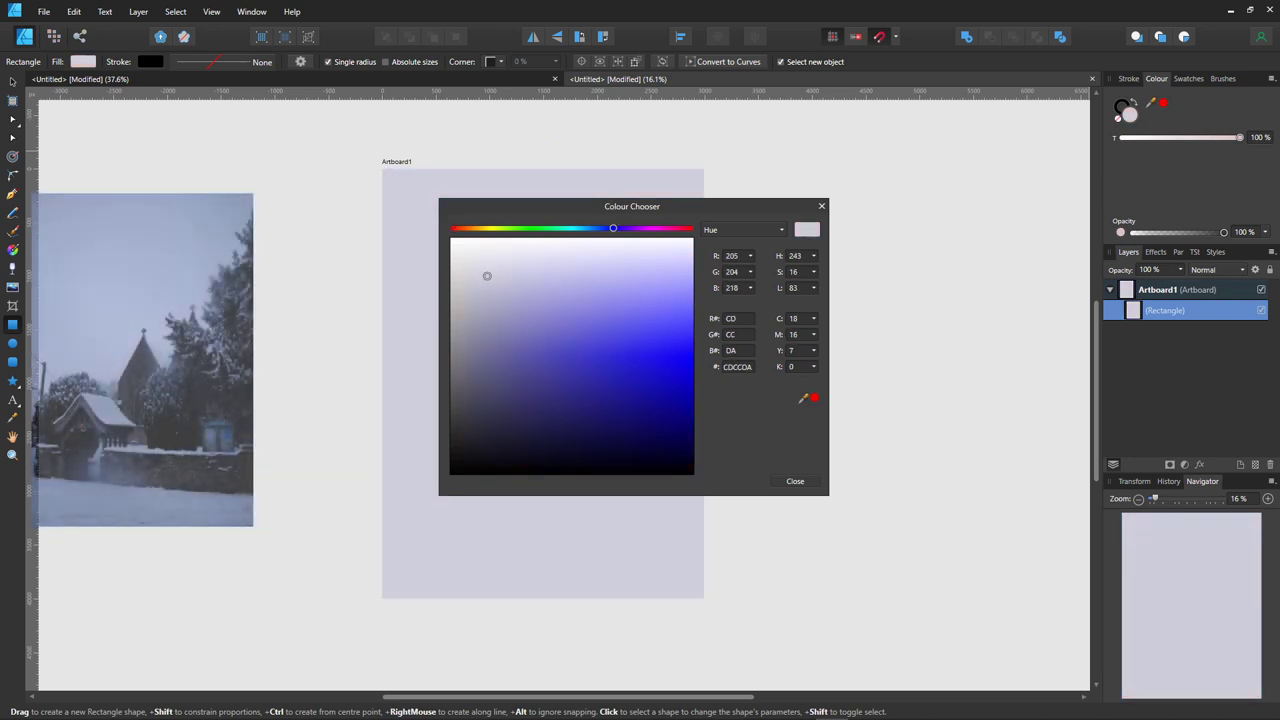
mouse_move(494, 277)
left_mouse_down()
mouse_move(511, 300)
mouse_move(505, 285)
left_mouse_up()
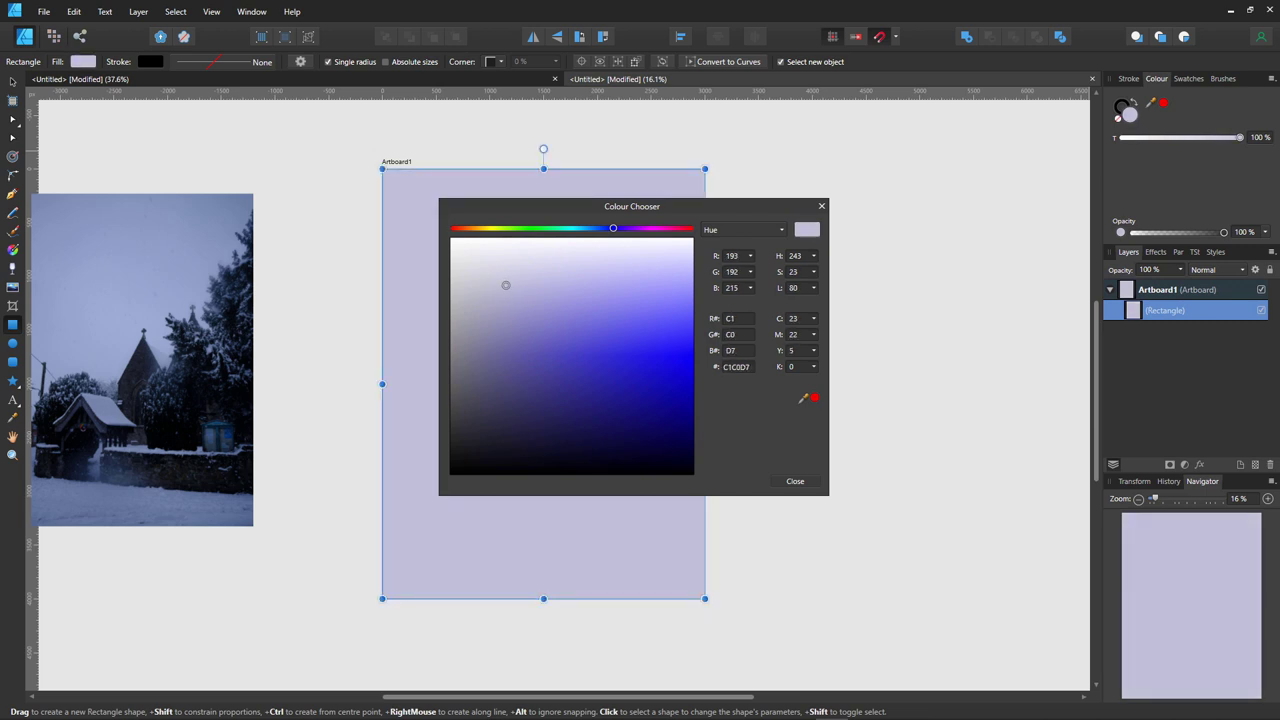
left_click(795, 481)
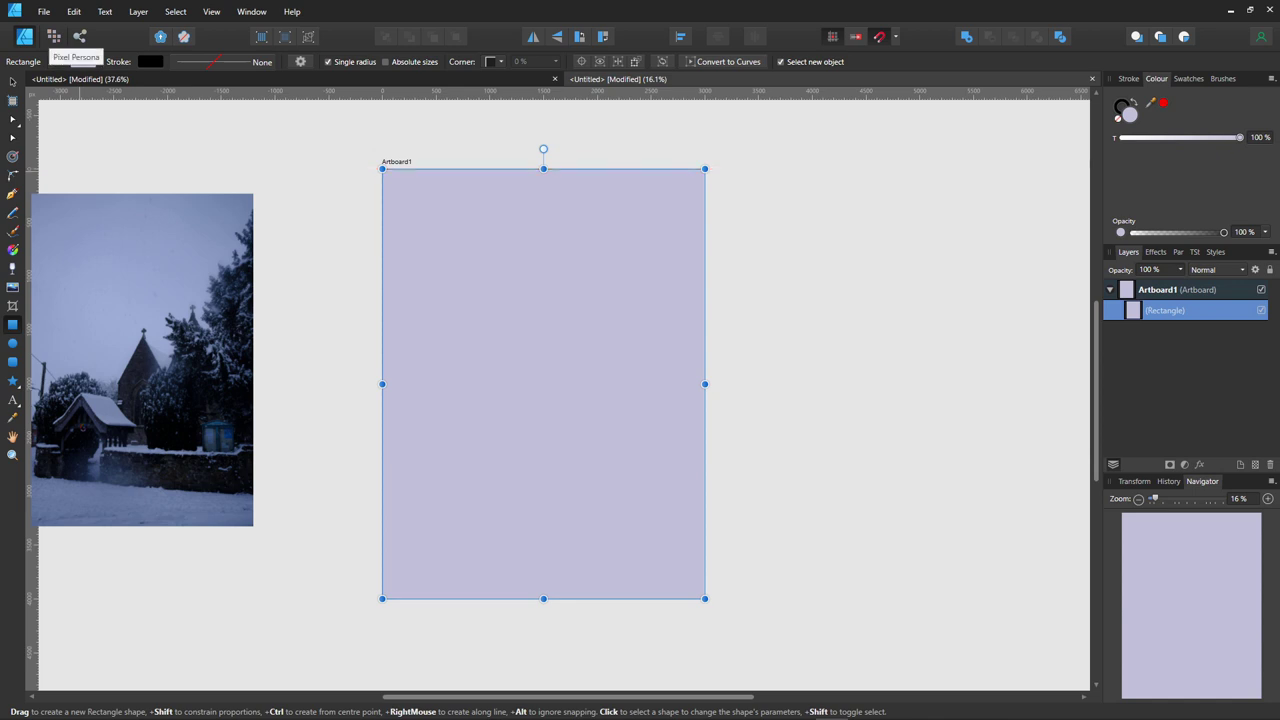
- In the Pixel Persona, load Fine Fibers Oil from the Oils brush category as the Paint Brush
left_click(54, 36)
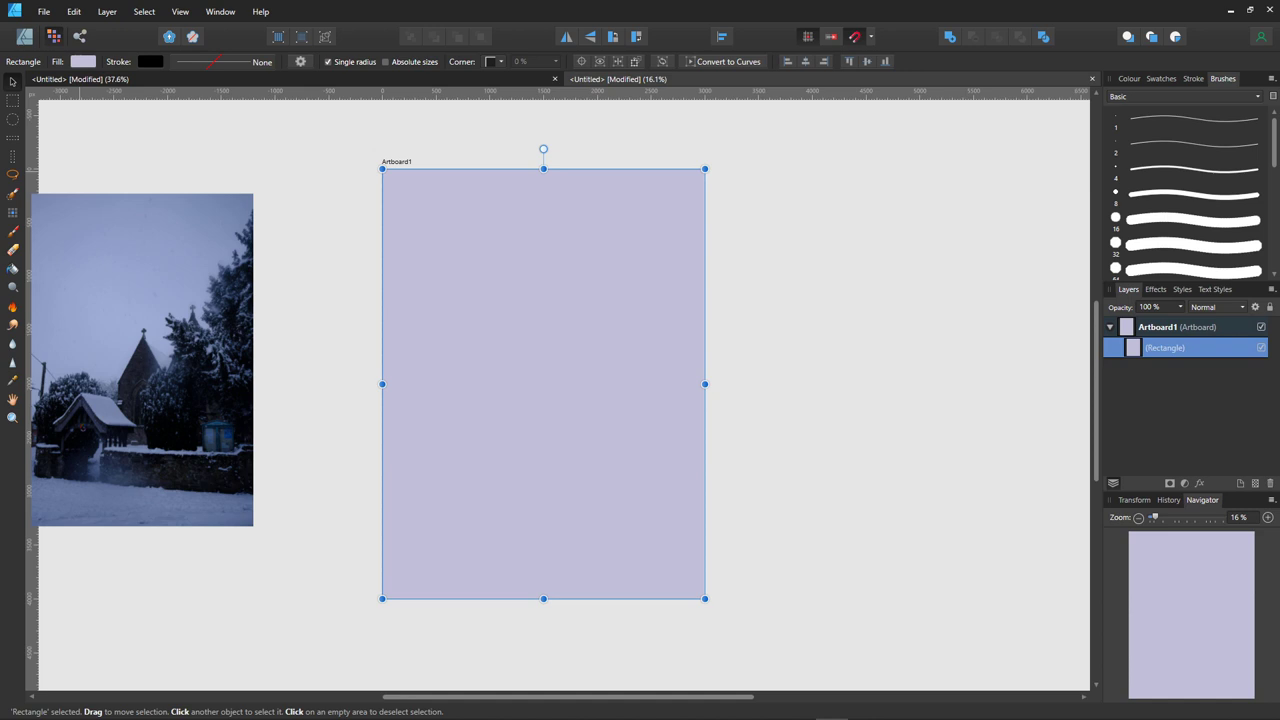
left_click(1183, 96)
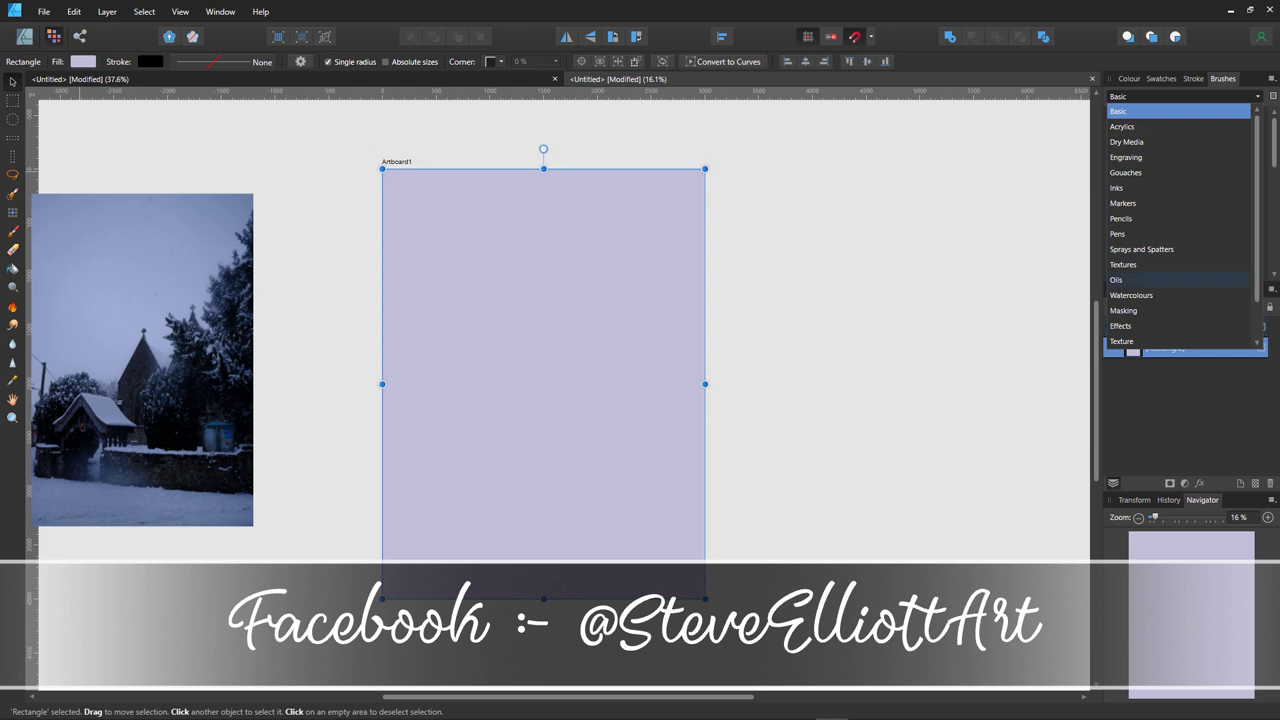
left_click(1130, 279)
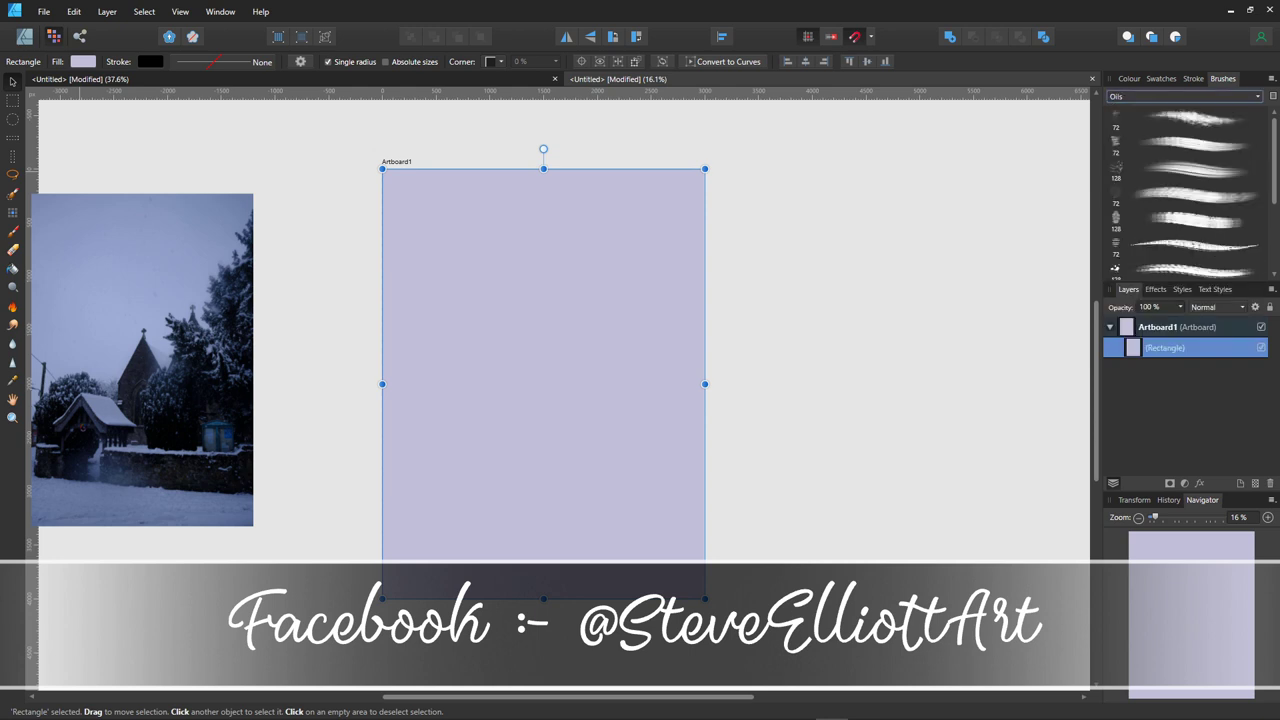
left_click(1200, 170)
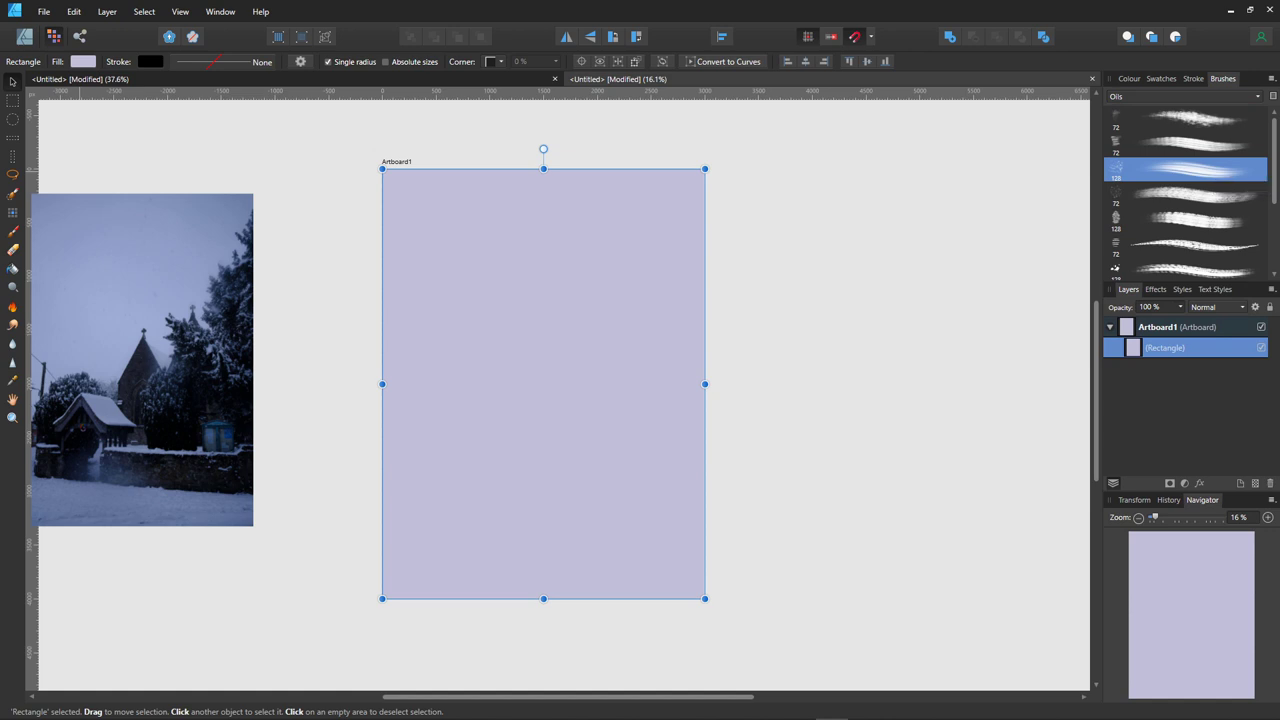
key("b")
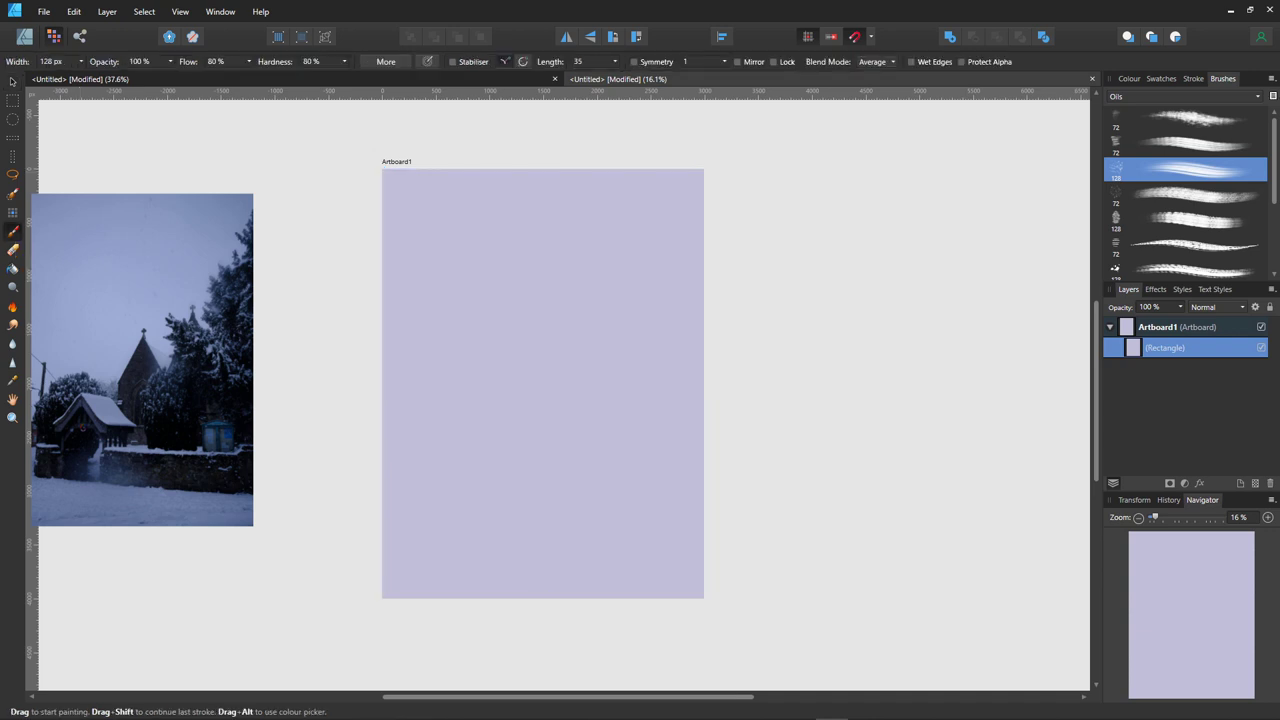
- Paint and undo a few test strokes while sizing the brush up and down to 100 px
mouse_move(406, 192)
left_mouse_down()
mouse_move(452, 236)
mouse_move(450, 212)
left_mouse_up()
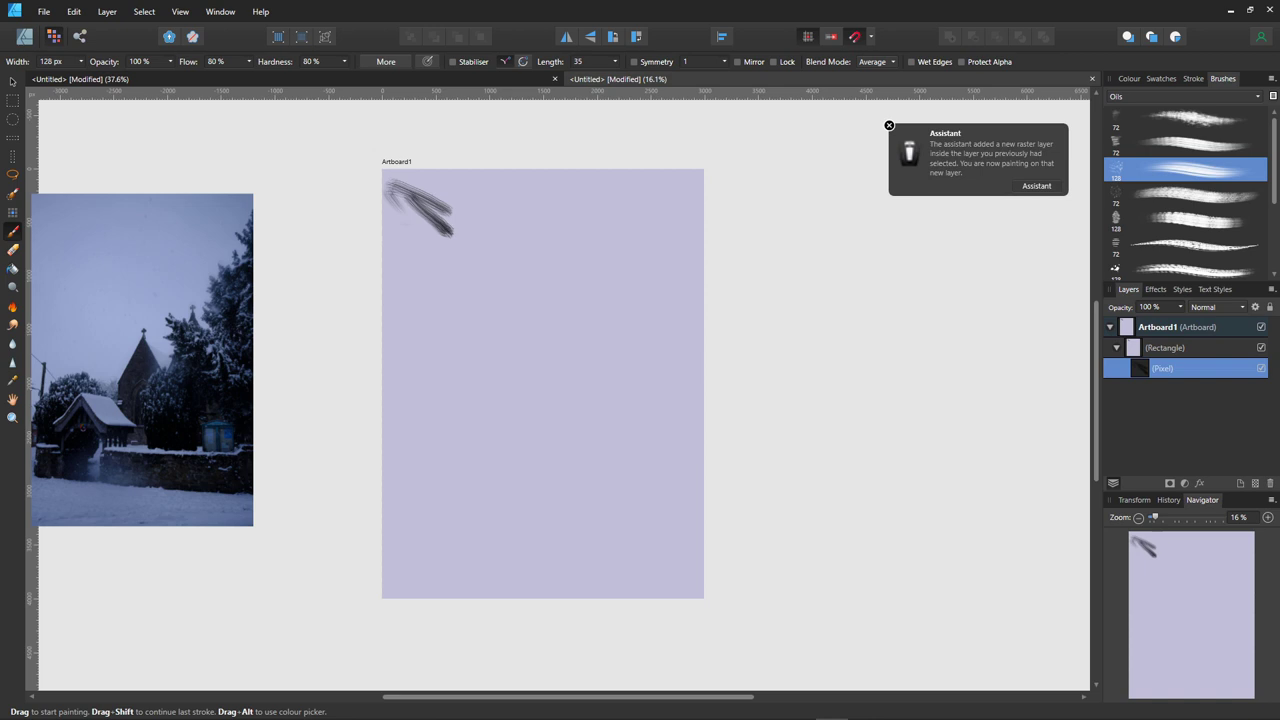
key("ctrl+z")
key("ctrl+z")
key("bracketright")
key("bracketright")
key("bracketright")
key("bracketright")
key("bracketright")
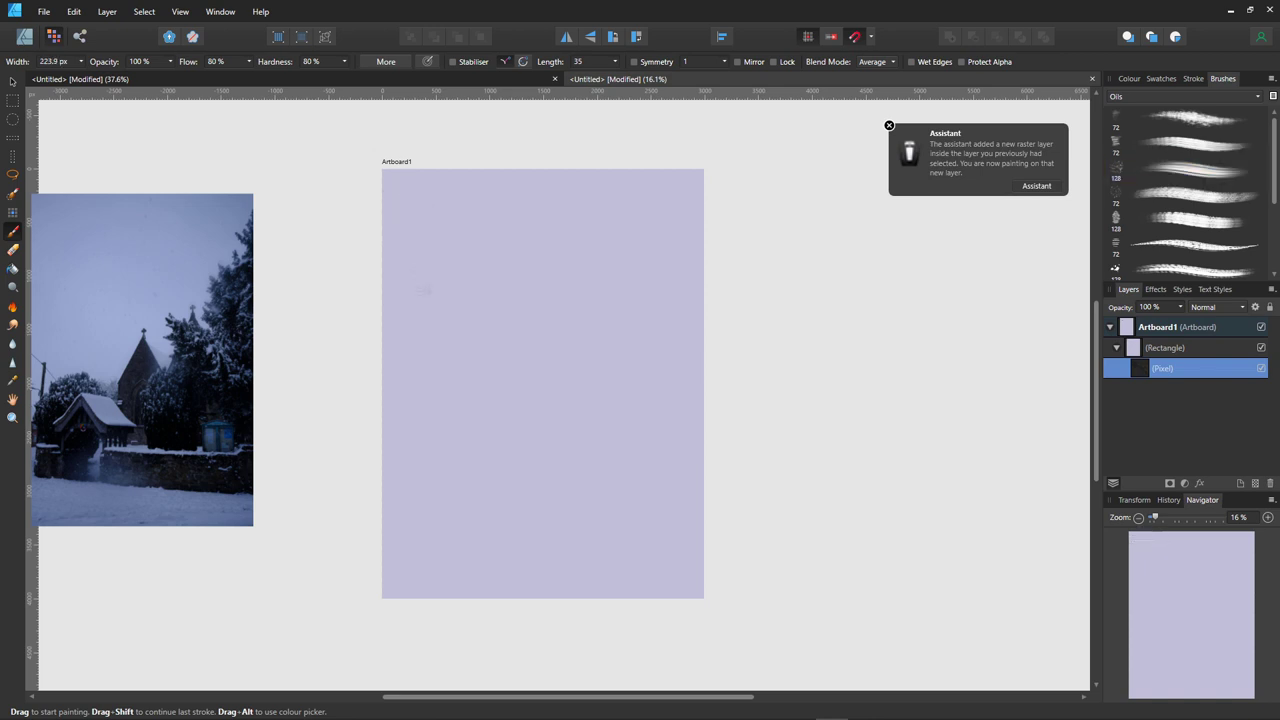
left_click(441, 251)
key("bracketleft")
key("bracketleft")
key("bracketleft")
key("bracketleft")
key("bracketleft")
key("bracketleft")
left_click(410, 252)
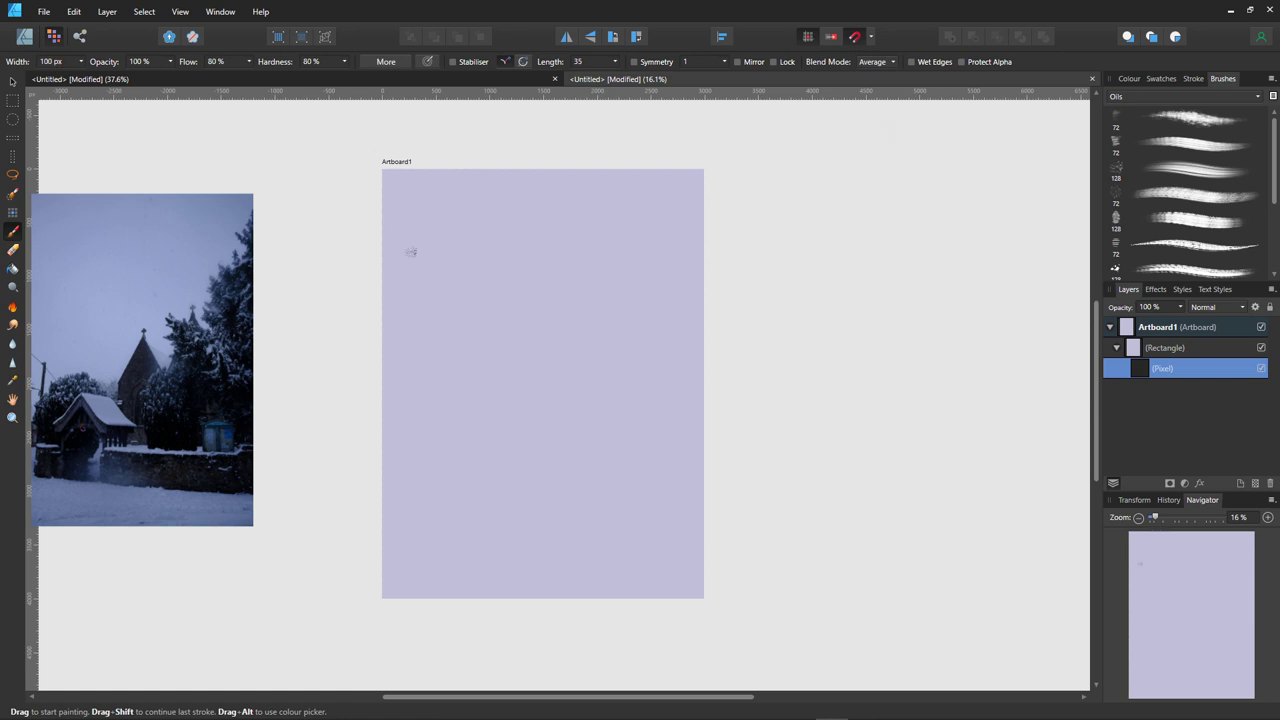
key("ctrl+z")
- Detach the Brushes panel into its own floating window and collapse it
left_click(1129, 78)
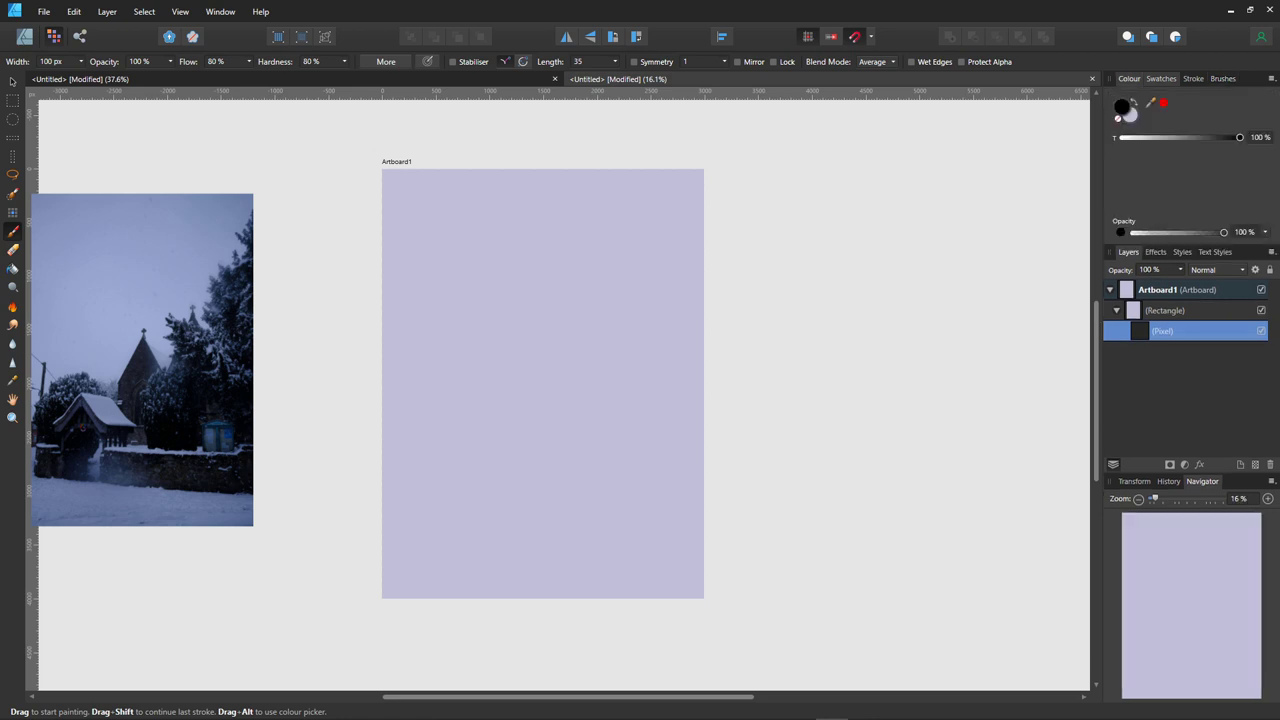
left_click(1160, 78)
left_click(1129, 78)
left_click(1222, 78)
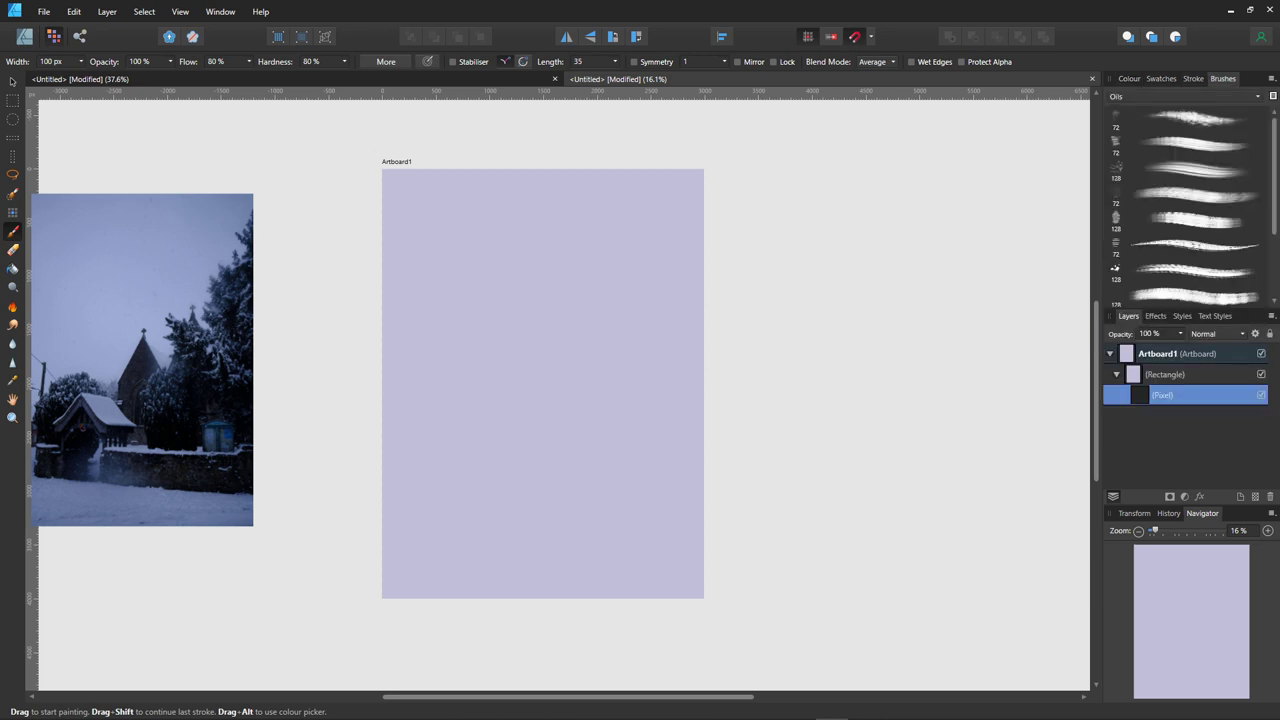
mouse_move(1222, 78)
left_mouse_down()
mouse_move(1001, 133)
mouse_move(937, 113)
left_mouse_up()
double_click(937, 108)
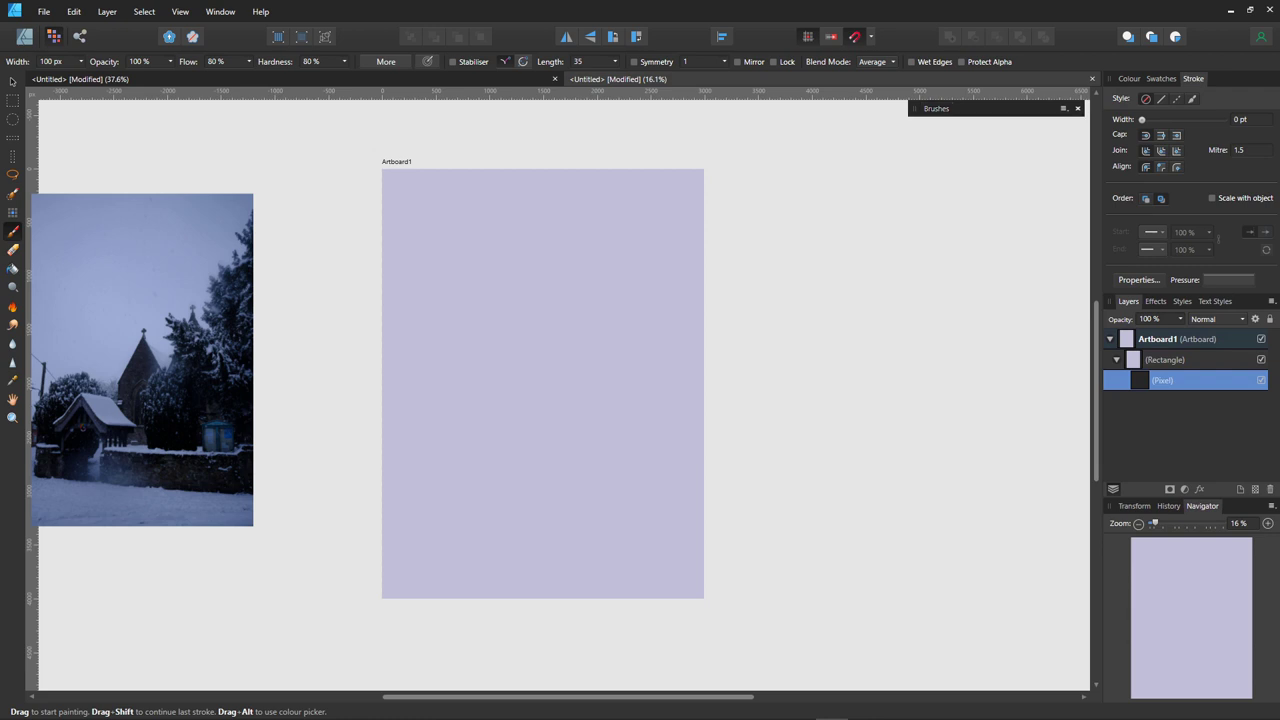
- Expand and lengthen the floating brush list, then open the Colour Chooser showing black 000000
left_click(1063, 108)
key("Escape")
double_click(937, 108)
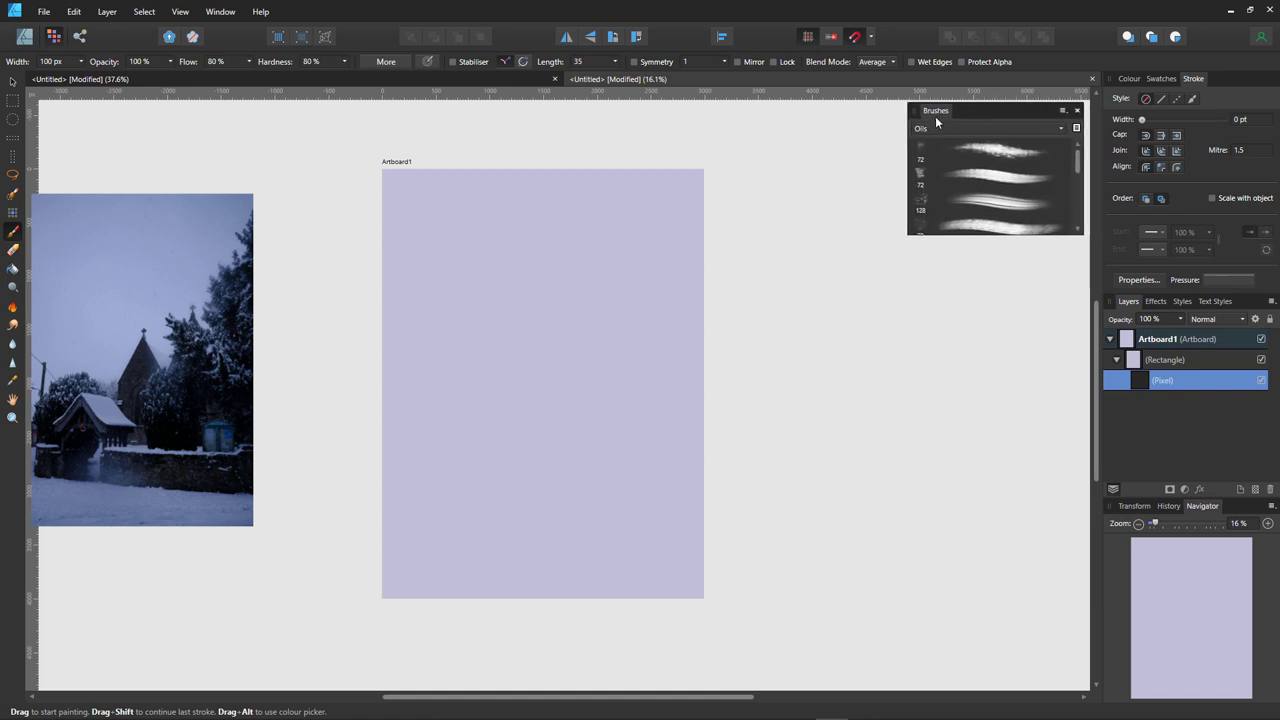
mouse_move(957, 229)
left_mouse_down()
mouse_move(971, 491)
mouse_move(966, 443)
left_mouse_up()
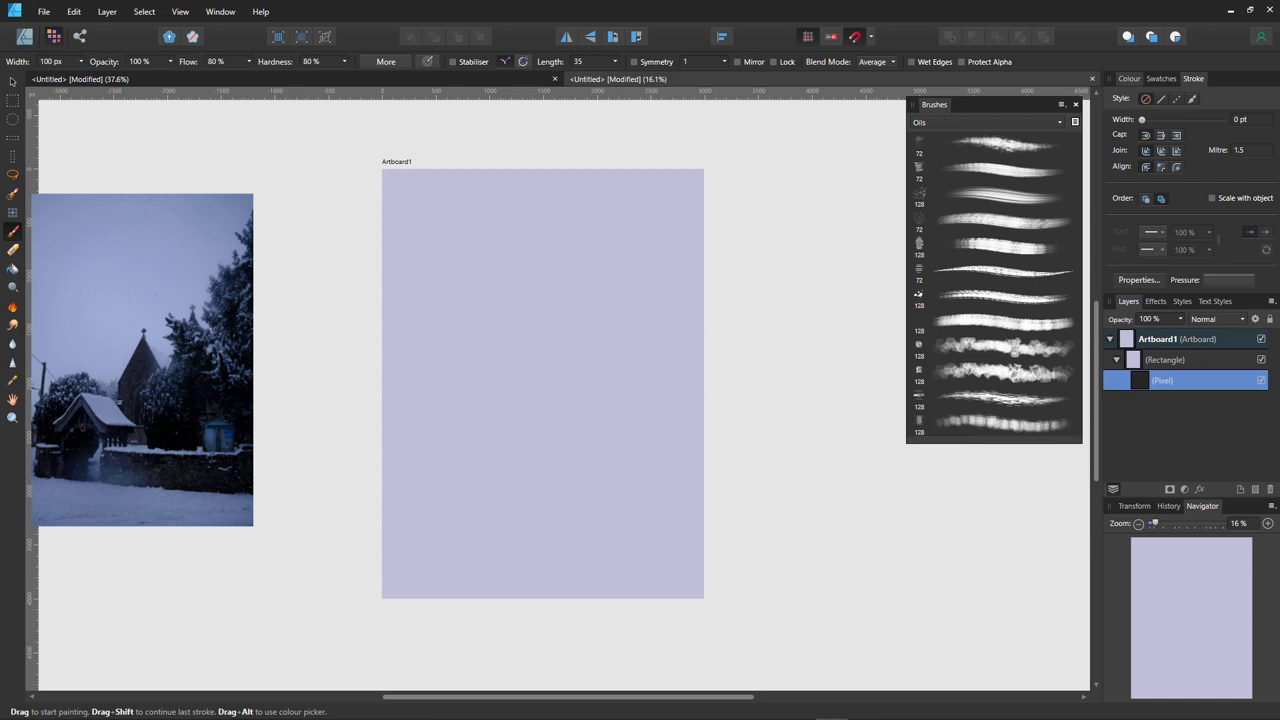
left_click(1129, 78)
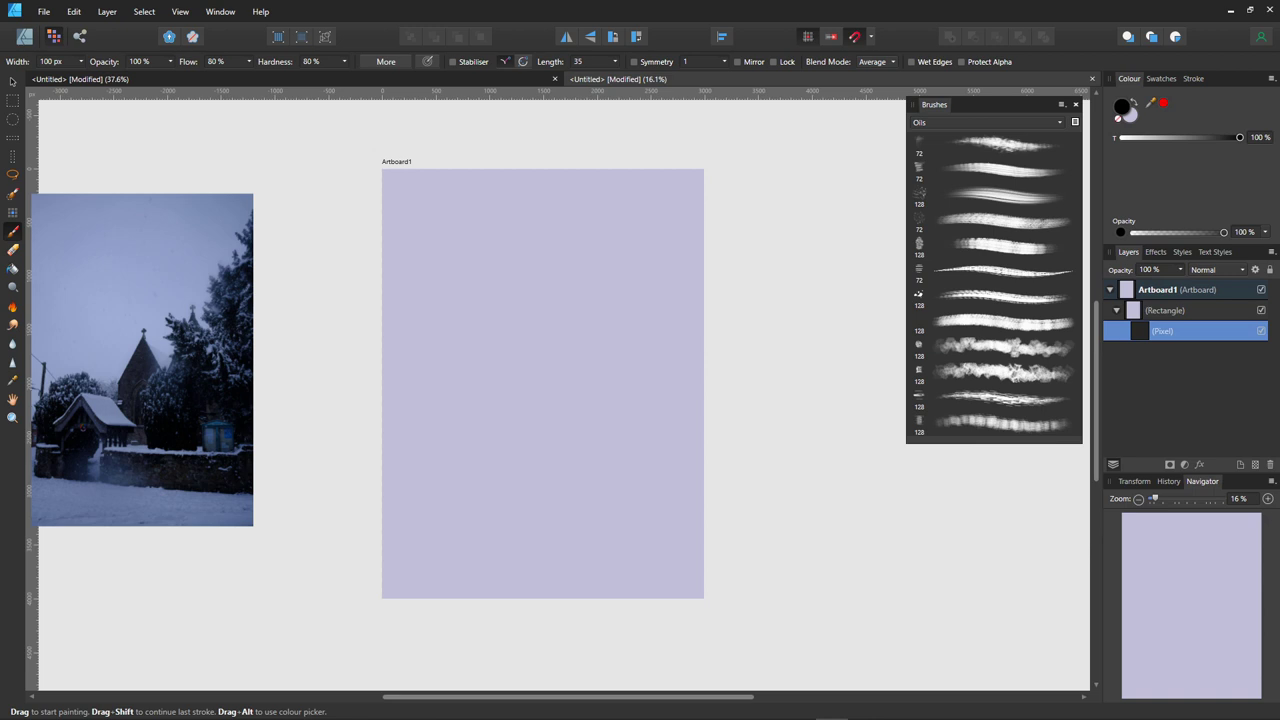
double_click(1122, 106)
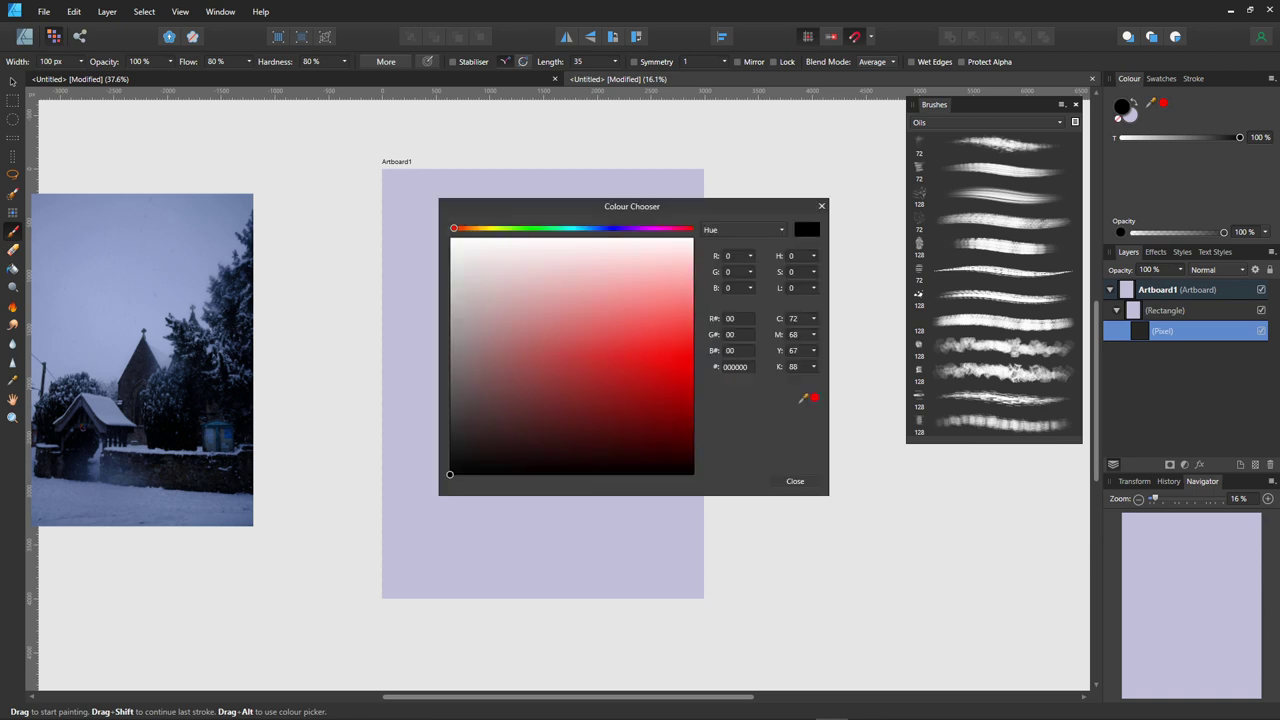
- Set the brush colour to near-white F5F5F5 and paint a few short strokes upper-middle
left_click_drag(562, 211, 965, 372)
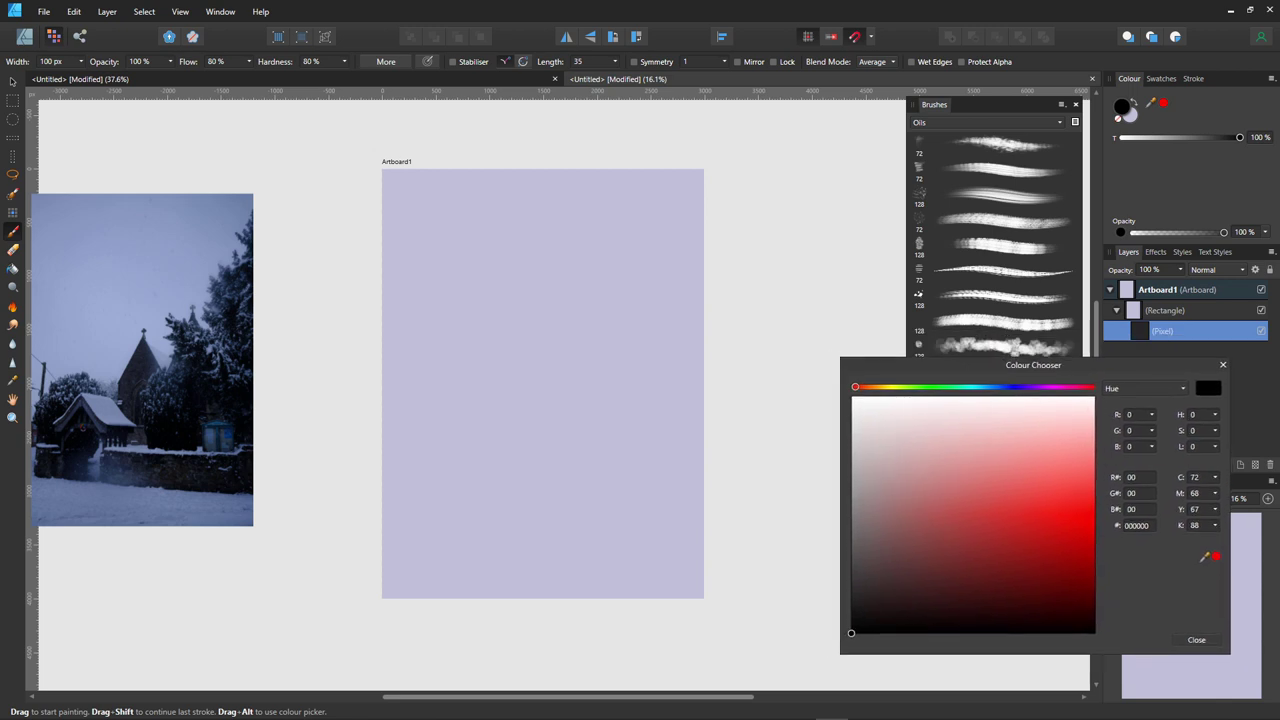
left_click(907, 444)
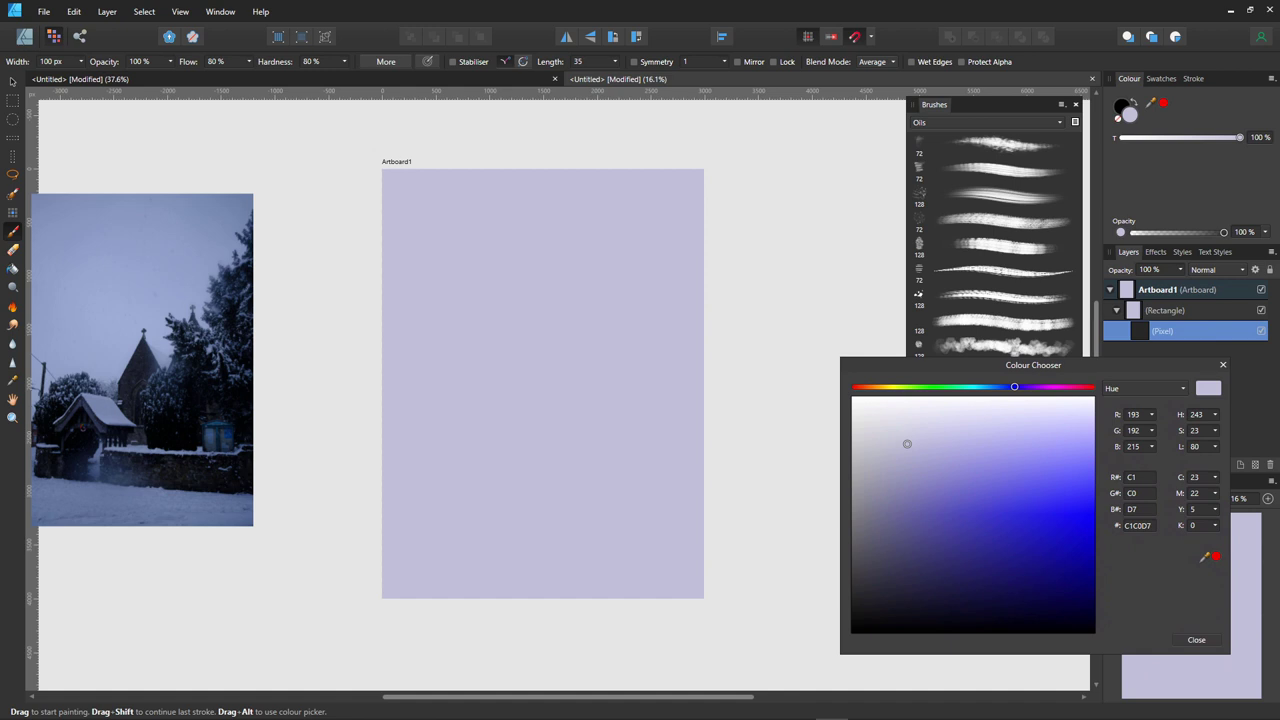
left_click_drag(907, 444, 861, 405)
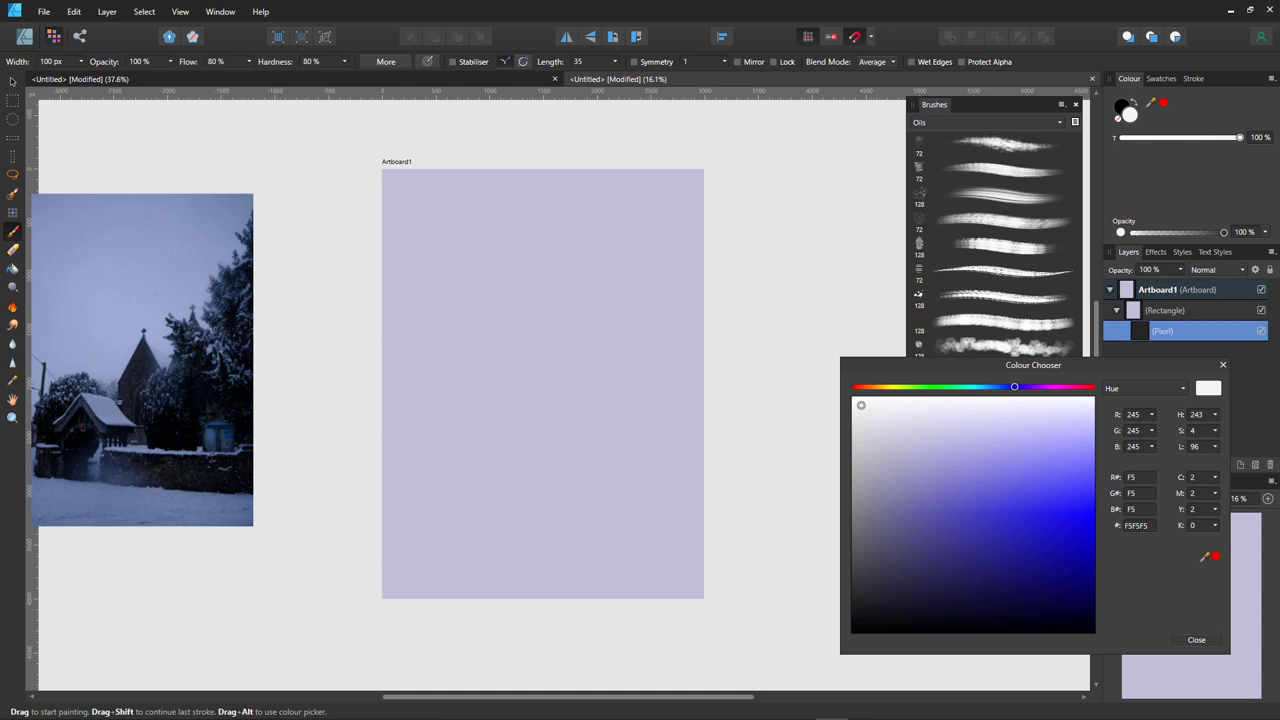
mouse_move(556, 290)
left_mouse_down()
mouse_move(574, 242)
mouse_move(539, 275)
left_mouse_up()
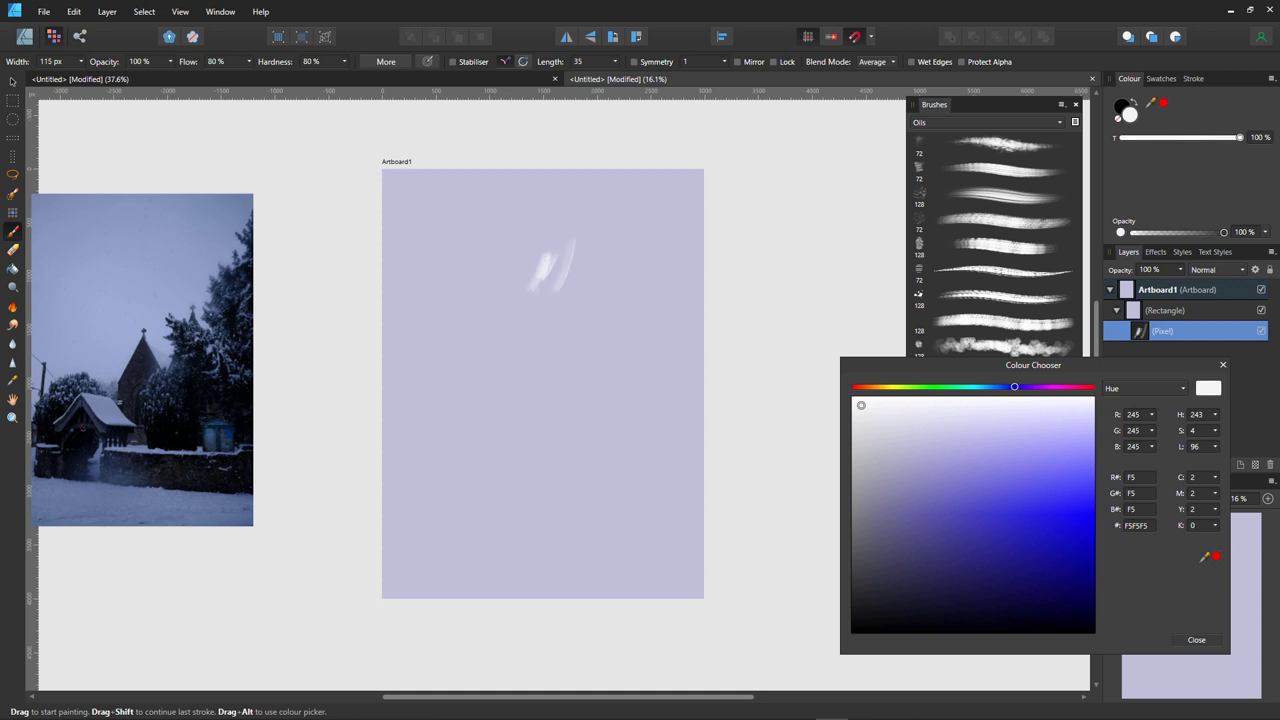
- Enlarge the brush and paint broad white strokes into a streaked patch across the upper artboard
key("bracketright")
key("bracketright")
key("bracketright")
key("bracketright")
key("bracketright")
key("bracketright")
key("bracketright")
key("bracketright")
mouse_move(500, 365)
left_mouse_down()
mouse_move(578, 230)
mouse_move(602, 245)
left_mouse_up()
left_click_drag(540, 375, 652, 222)
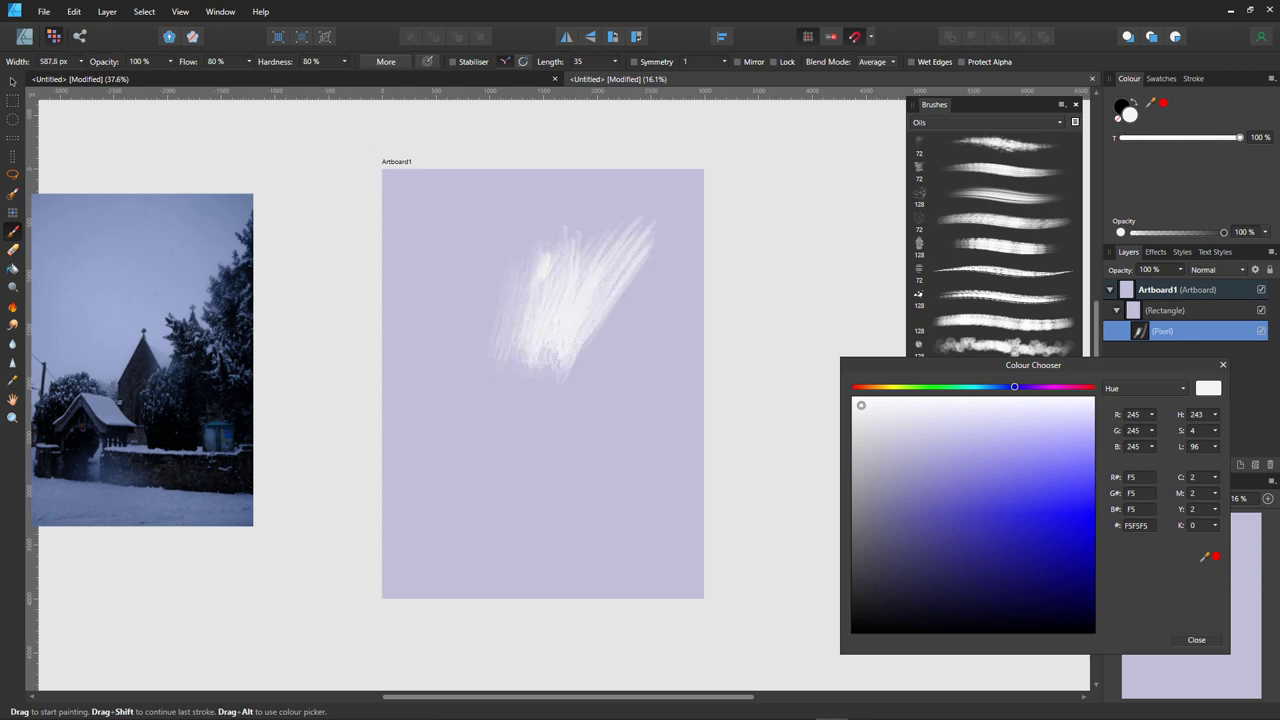
left_click_drag(555, 285, 608, 178)
left_click_drag(594, 260, 664, 170)
left_click_drag(640, 224, 682, 170)
left_click_drag(630, 266, 684, 172)
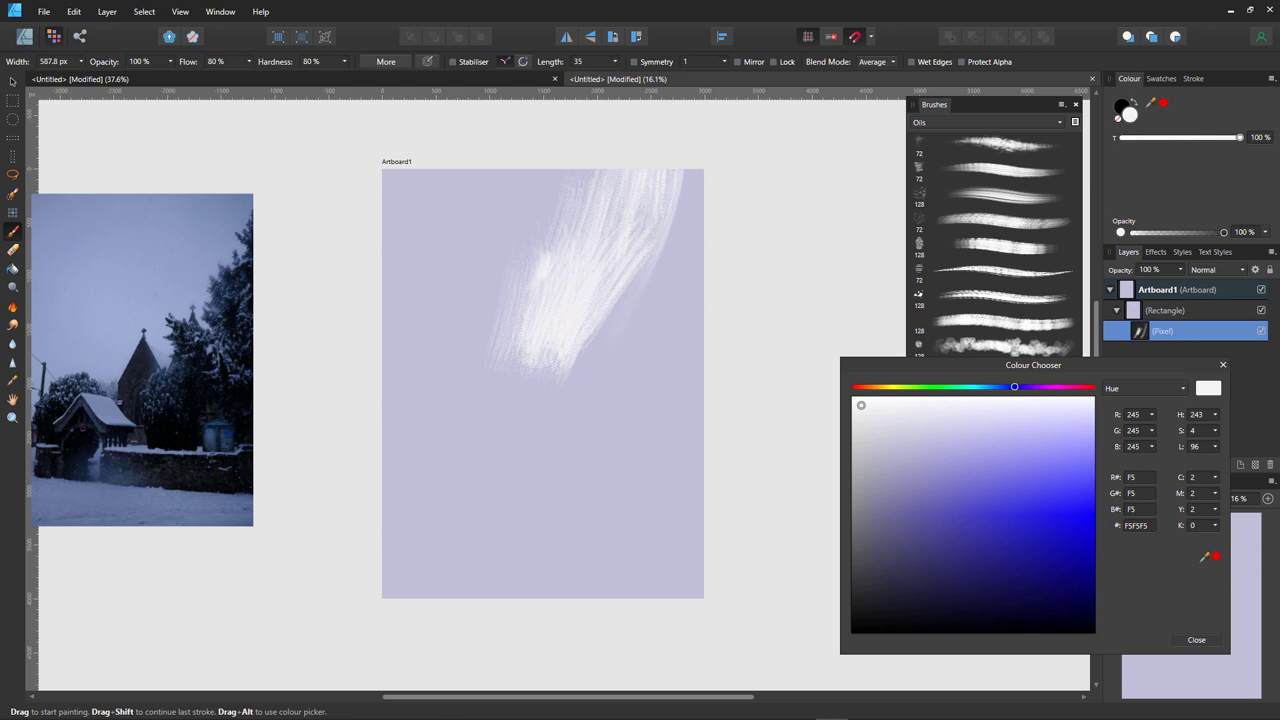
mouse_move(522, 304)
left_mouse_down()
mouse_move(586, 170)
mouse_move(570, 170)
left_mouse_up()
left_click_drag(460, 345, 545, 200)
mouse_move(595, 255)
left_mouse_down()
mouse_move(615, 170)
mouse_move(645, 170)
left_mouse_up()
left_click_drag(642, 216, 648, 192)
left_click_drag(636, 272, 646, 210)
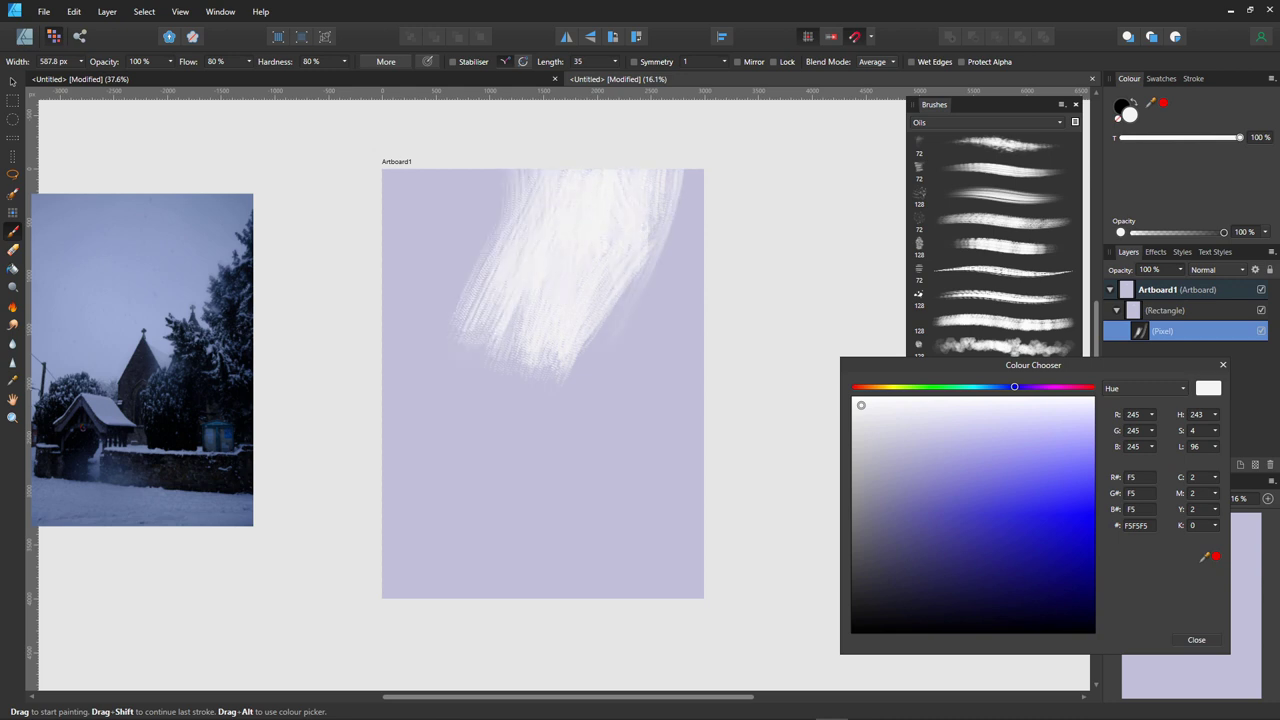
- With a smaller brush, extend the white patch leftward and further down
key("bracketleft")
key("bracketleft")
key("bracketleft")
left_click_drag(500, 268, 522, 170)
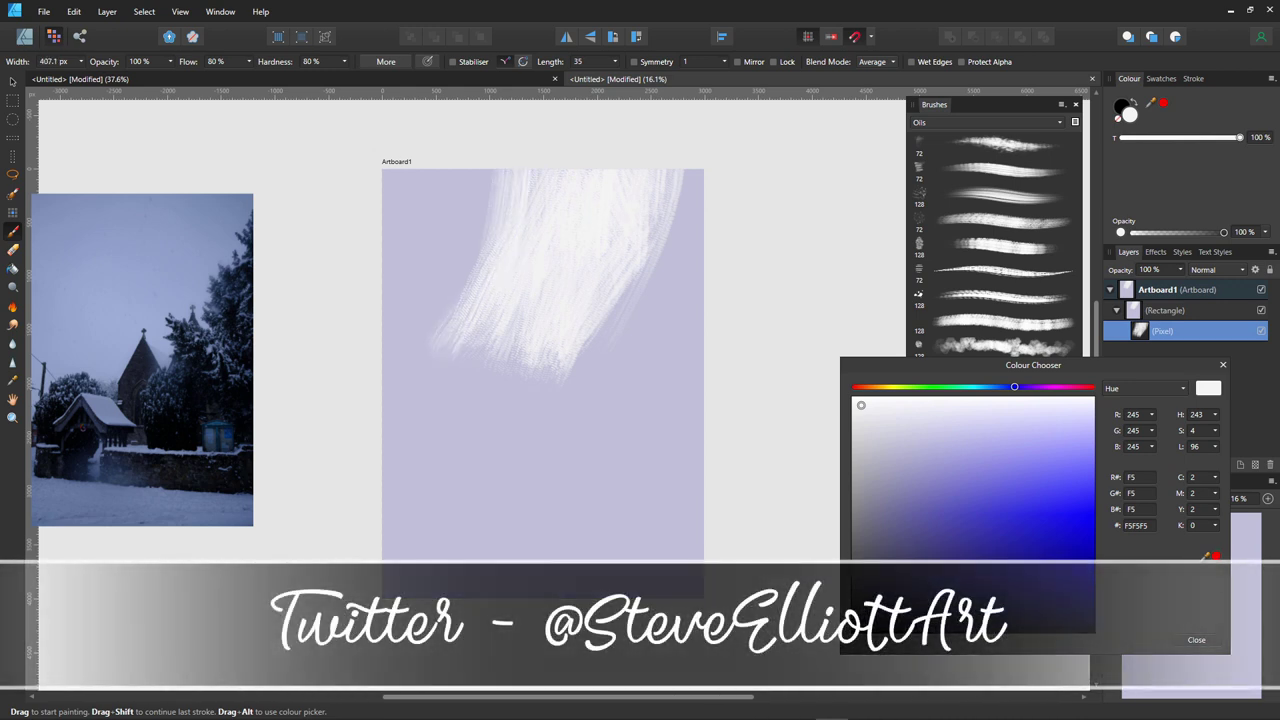
mouse_move(440, 310)
left_mouse_down()
mouse_move(482, 252)
mouse_move(500, 185)
left_mouse_up()
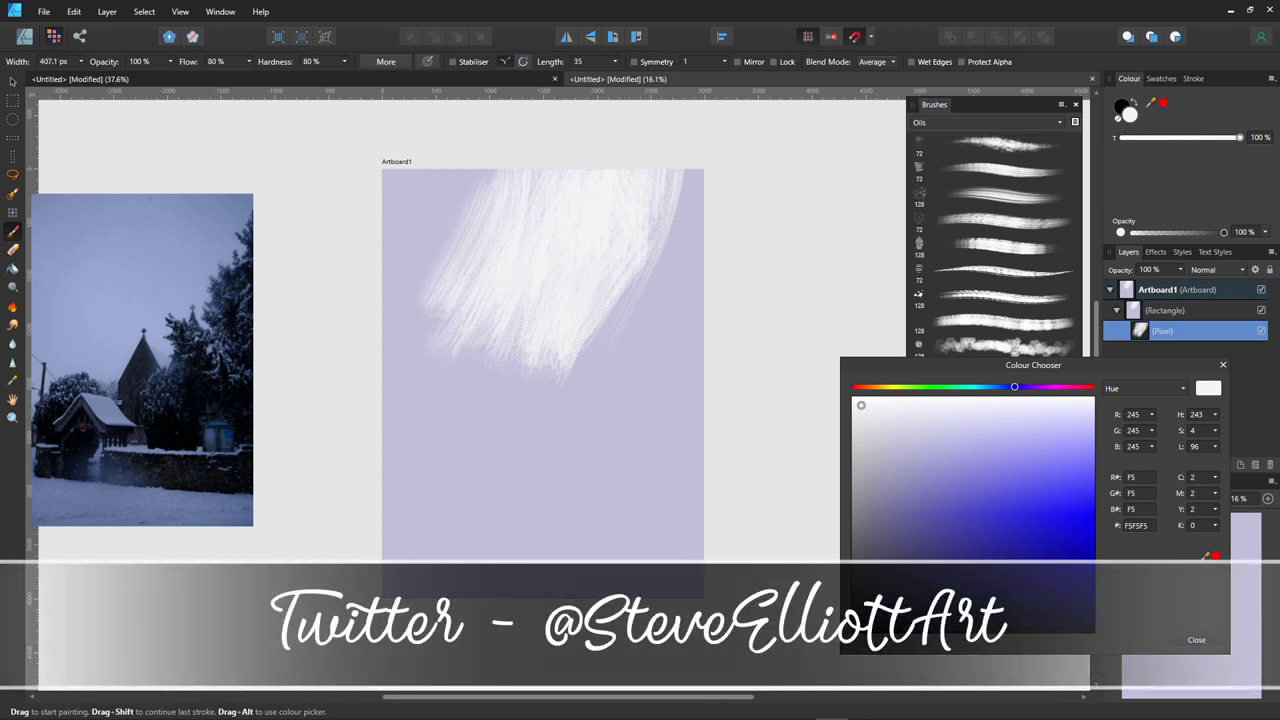
left_click_drag(440, 410, 506, 332)
left_click_drag(490, 422, 540, 370)
- Tone down the patch with sampled lavender and darker streaks from a wet-edged oil brush
left_click(560, 450, "alt")
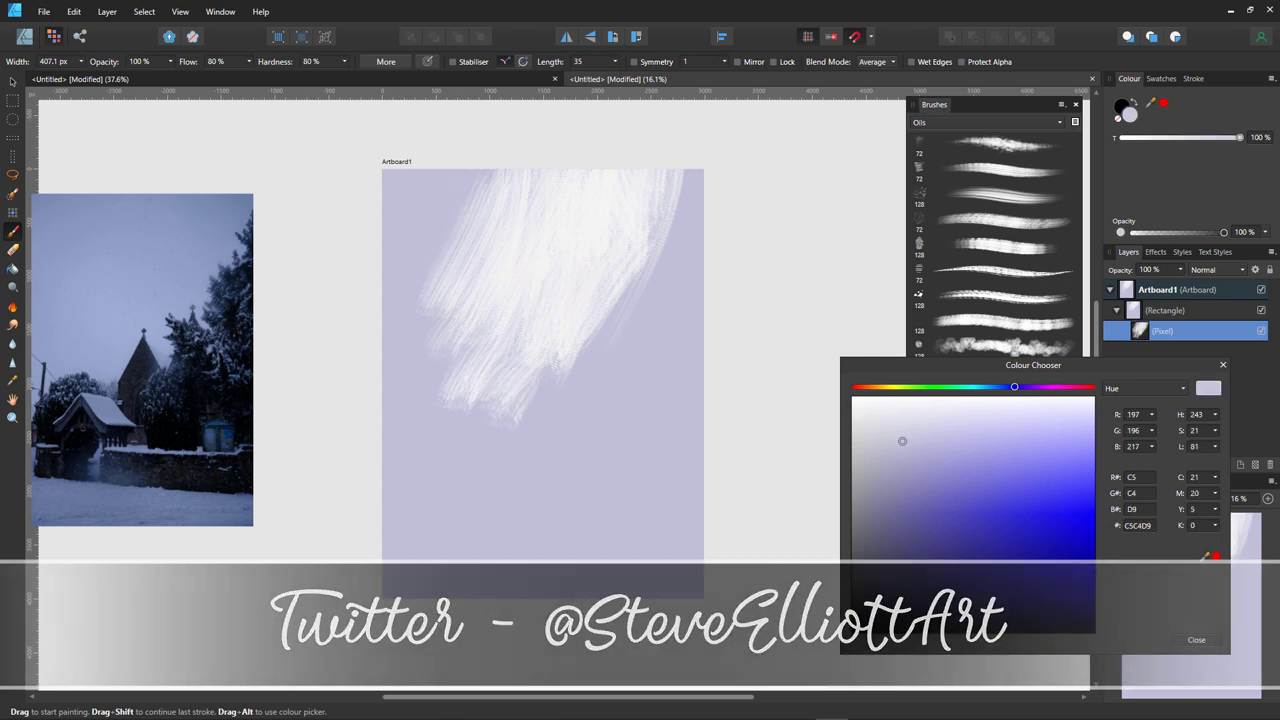
mouse_move(500, 255)
left_mouse_down()
mouse_move(522, 178)
mouse_move(565, 172)
mouse_move(575, 188)
left_mouse_up()
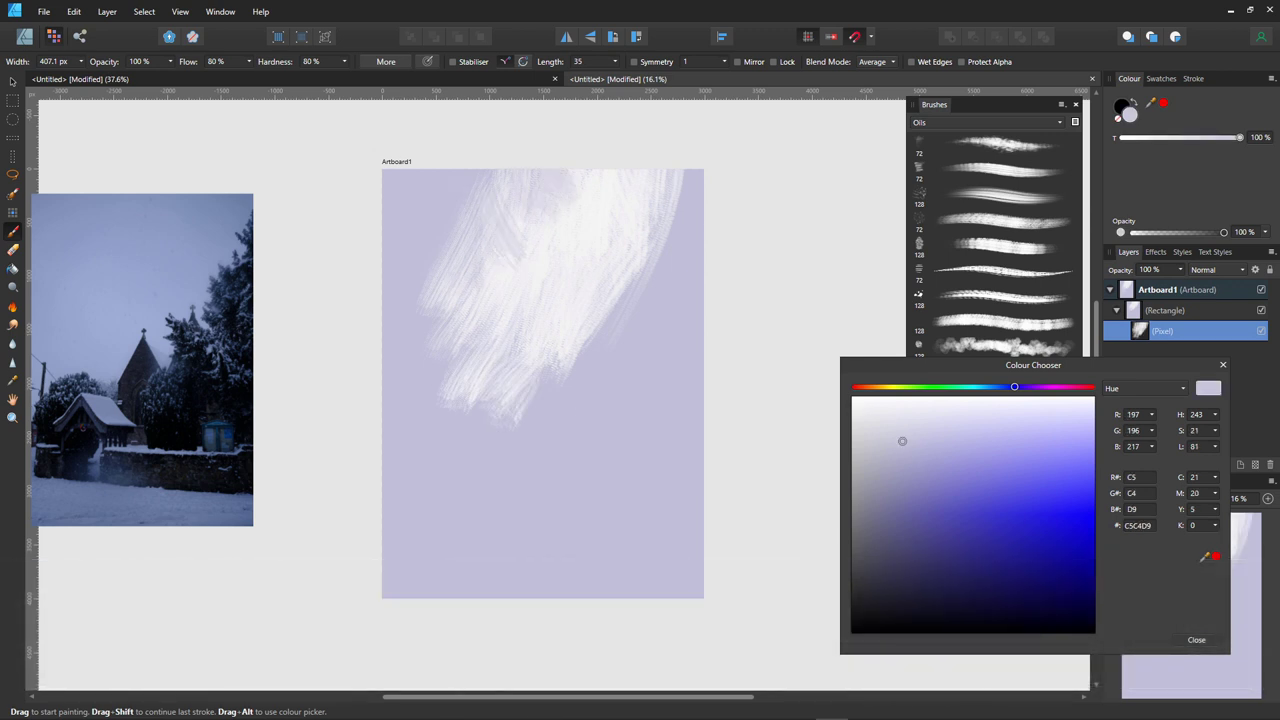
left_click_drag(552, 254, 570, 204)
key("bracketleft")
key("bracketleft")
key("bracketleft")
key("bracketleft")
key("bracketleft")
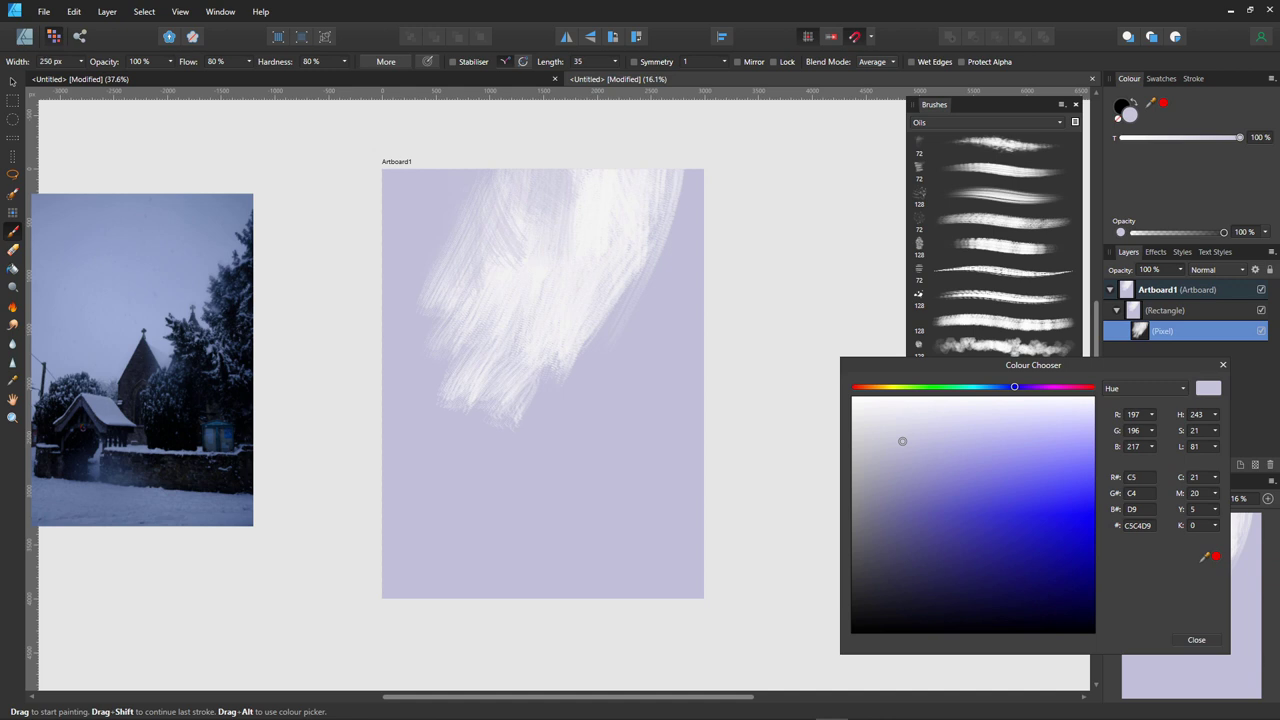
key("bracketright")
key("bracketright")
key("bracketright")
left_click(995, 145)
left_click_drag(552, 268, 550, 190)
key("bracketright")
key("bracketright")
key("bracketright")
key("bracketright")
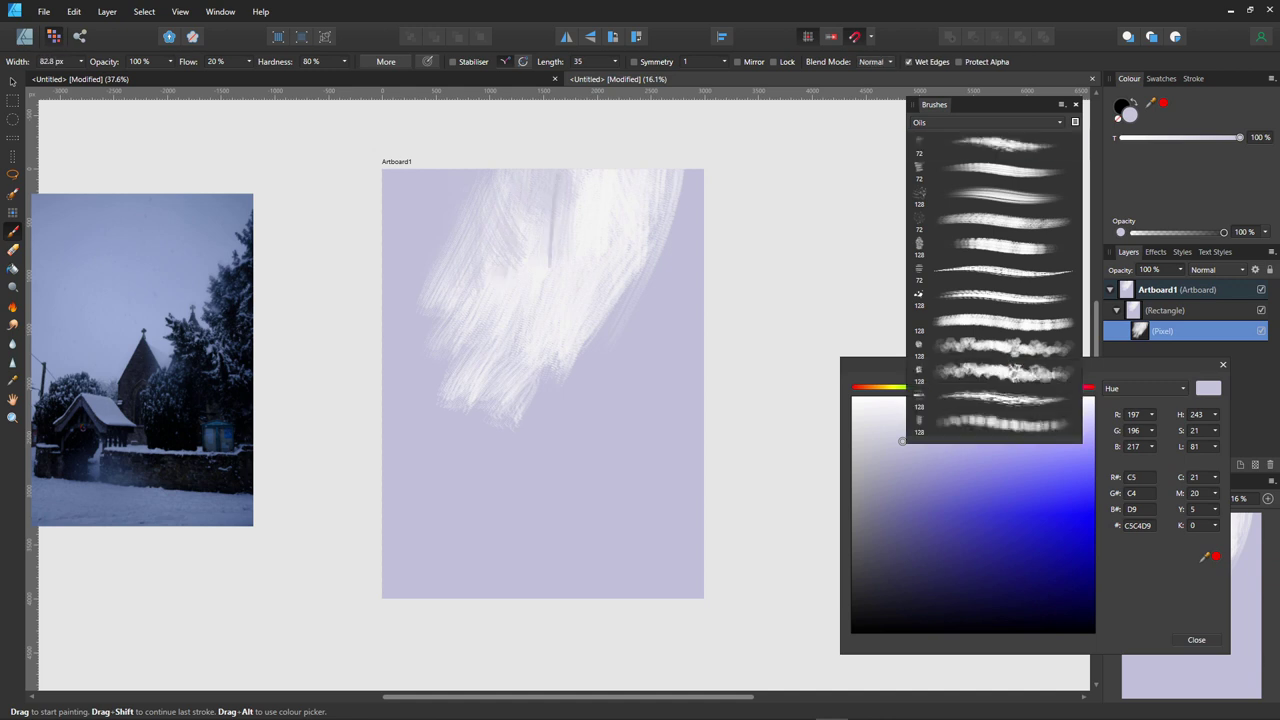
mouse_move(576, 256)
left_mouse_down()
mouse_move(584, 172)
mouse_move(595, 230)
mouse_move(616, 170)
mouse_move(557, 252)
mouse_move(512, 178)
mouse_move(495, 245)
left_mouse_up()
- Switch to a near-white colour and brighten the upper patch and top-right corner
left_click(871, 407)
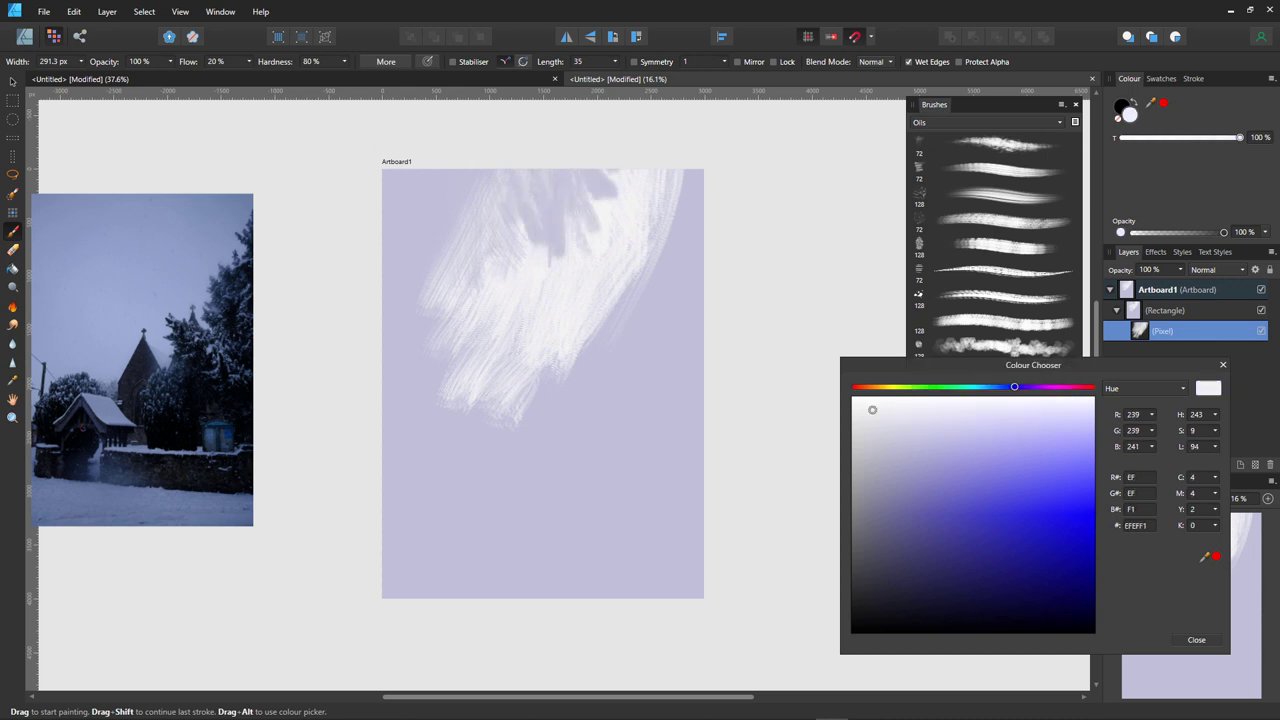
mouse_move(570, 172)
left_mouse_down()
mouse_move(548, 256)
mouse_move(585, 172)
left_mouse_up()
mouse_move(580, 235)
left_mouse_down()
mouse_move(610, 180)
mouse_move(582, 245)
left_mouse_up()
mouse_move(562, 172)
left_mouse_down()
mouse_move(540, 240)
mouse_move(494, 264)
left_mouse_up()
mouse_move(660, 245)
left_mouse_down()
mouse_move(690, 175)
mouse_move(672, 255)
mouse_move(697, 280)
left_mouse_up()
left_click_drag(552, 368, 532, 418)
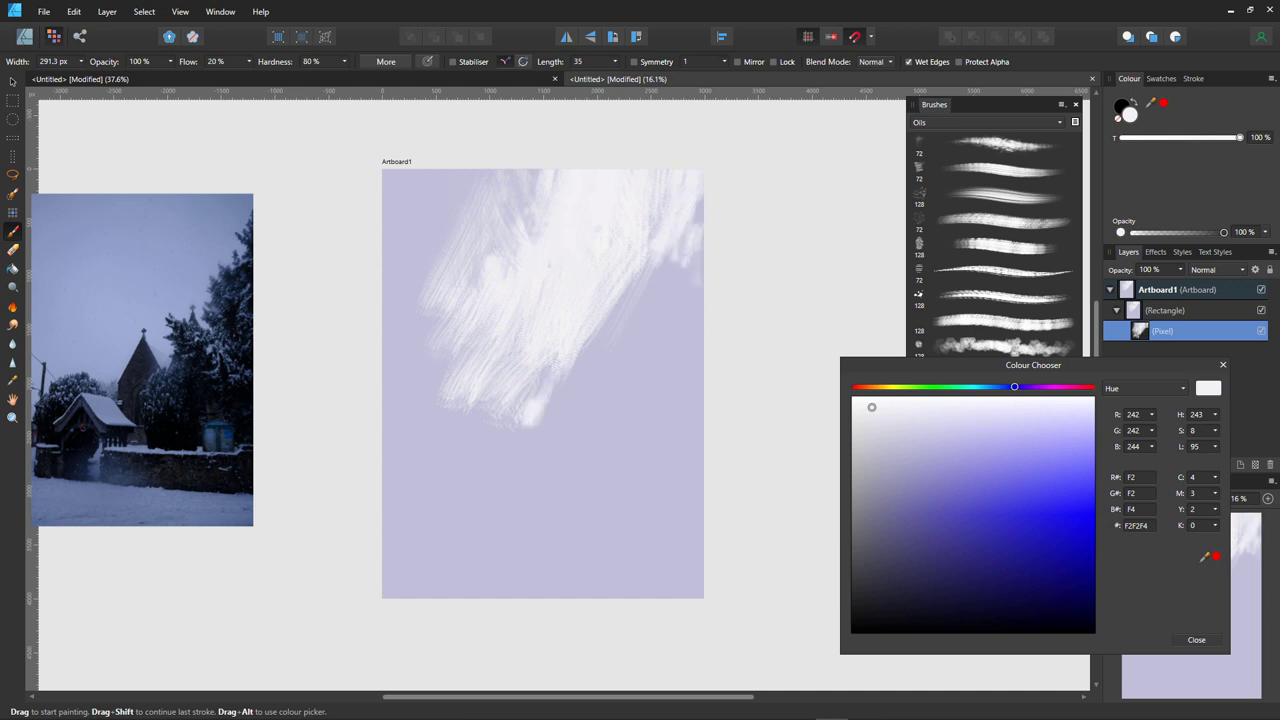
- Undo recent strokes, repaint the patch top, then undo until the white patch is nearly gone
key("ctrl+z")
key("ctrl+z")
key("ctrl+z")
key("ctrl+z")
key("ctrl+z")
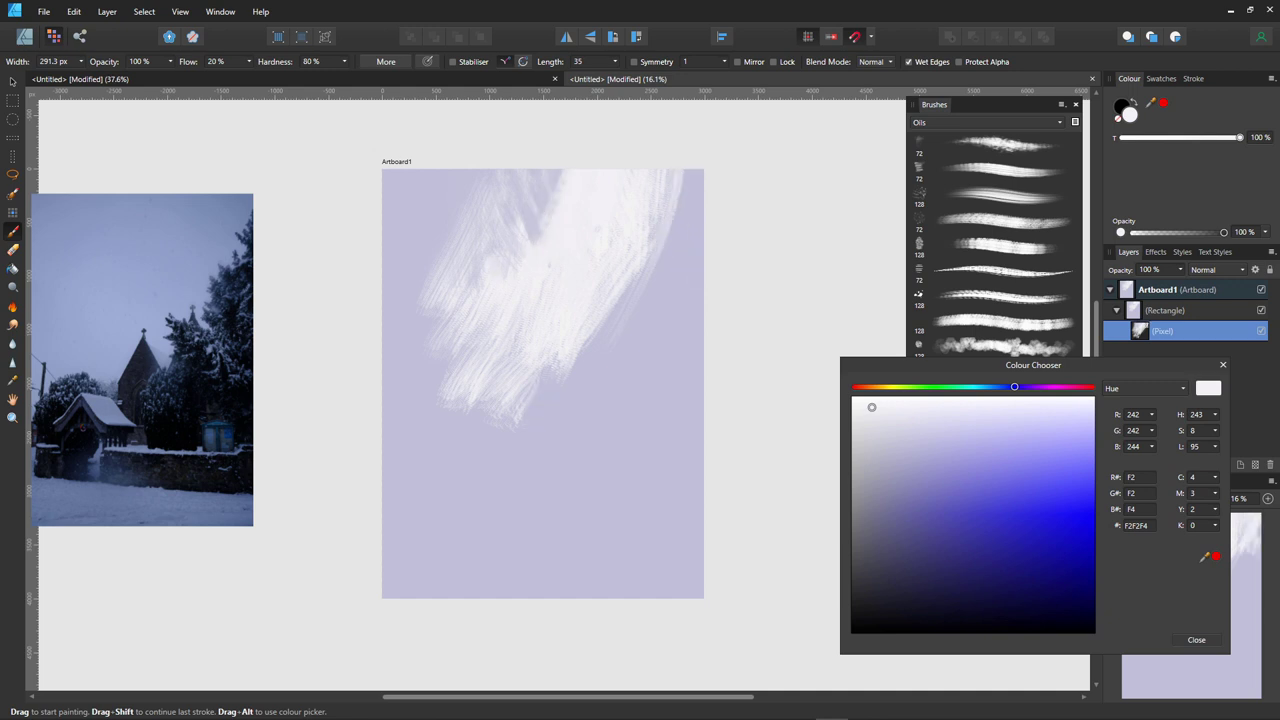
key("ctrl+z")
key("ctrl+z")
left_click_drag(500, 250, 545, 172)
mouse_move(600, 240)
left_mouse_down()
mouse_move(610, 172)
mouse_move(580, 172)
left_mouse_up()
left_click_drag(554, 268, 560, 168)
left_click_drag(470, 292, 520, 190)
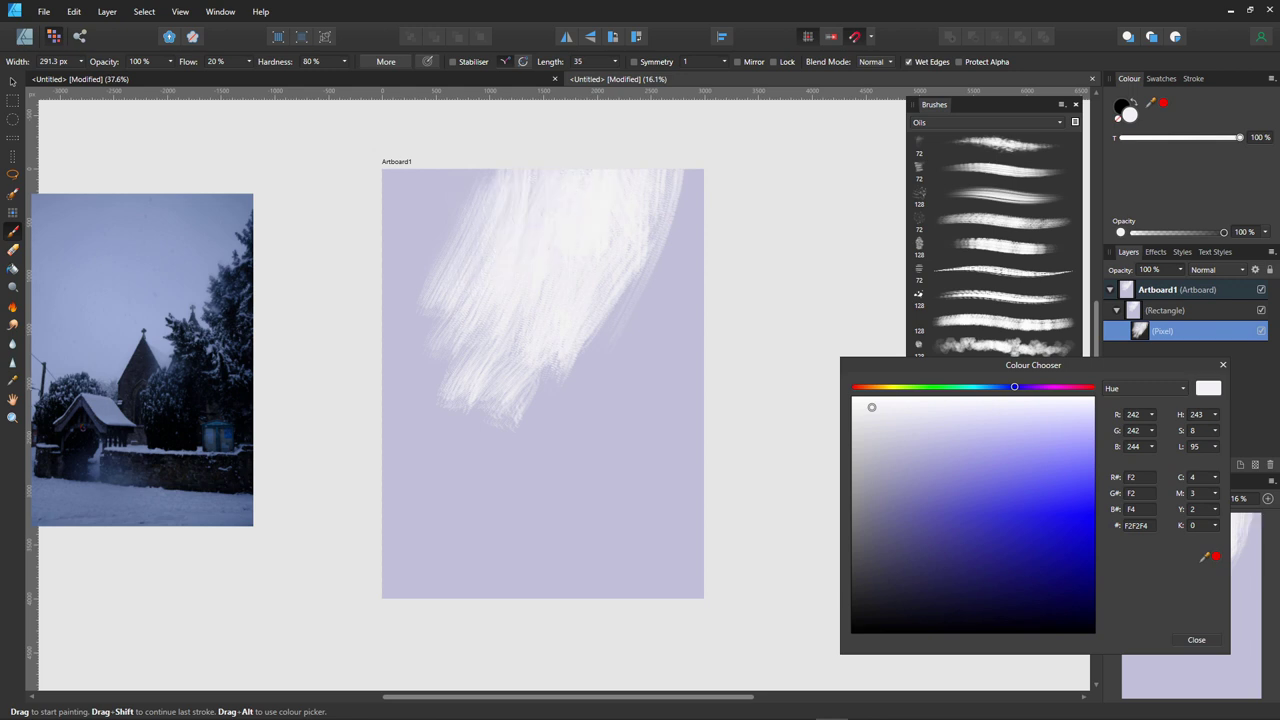
key("ctrl+z")
key("ctrl+z")
key("ctrl+z")
key("ctrl+z")
key("ctrl+z")
key("ctrl+z")
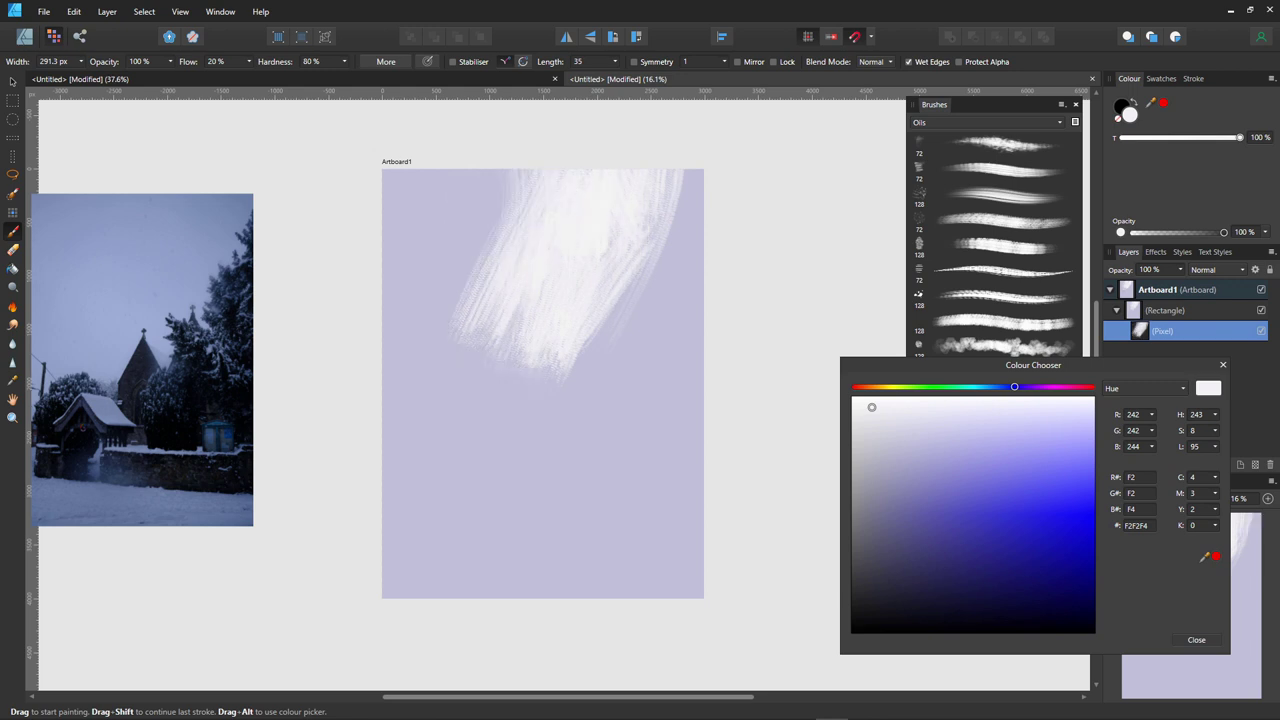
key("ctrl+z")
key("ctrl+z")
key("ctrl+z")
key("ctrl+z")
key("ctrl+z")
key("ctrl+z")
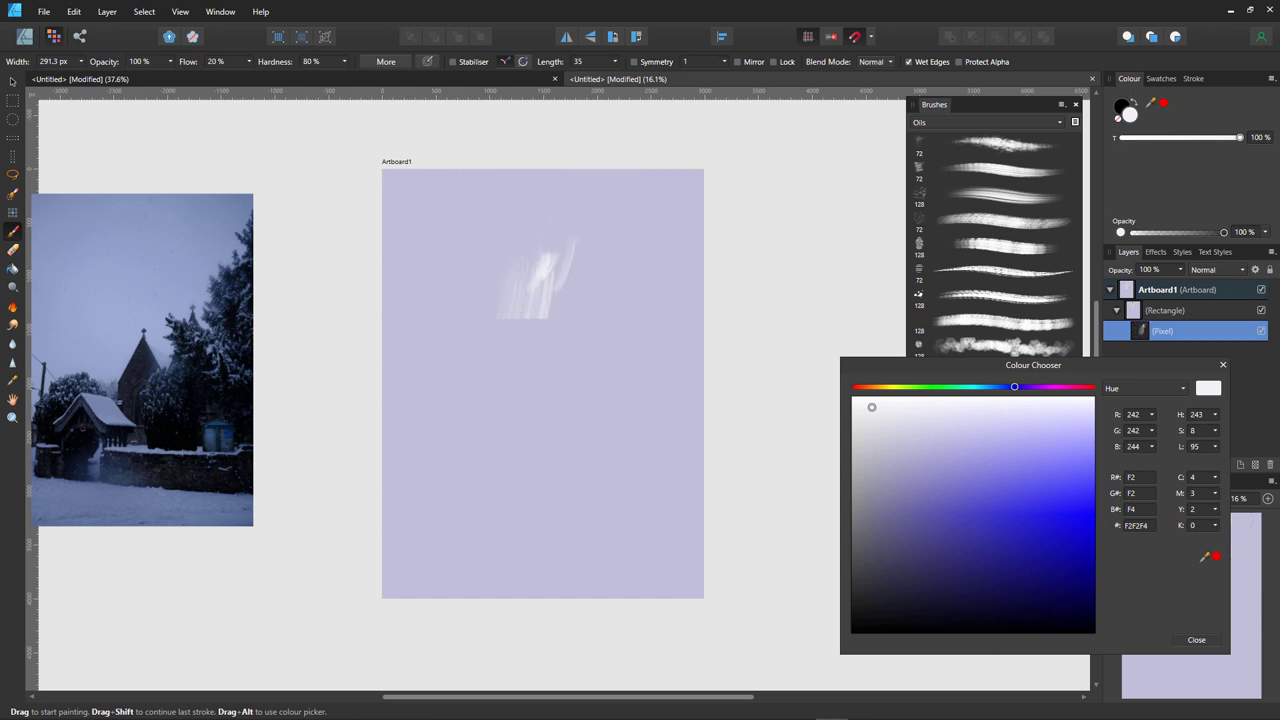
key("ctrl+z")
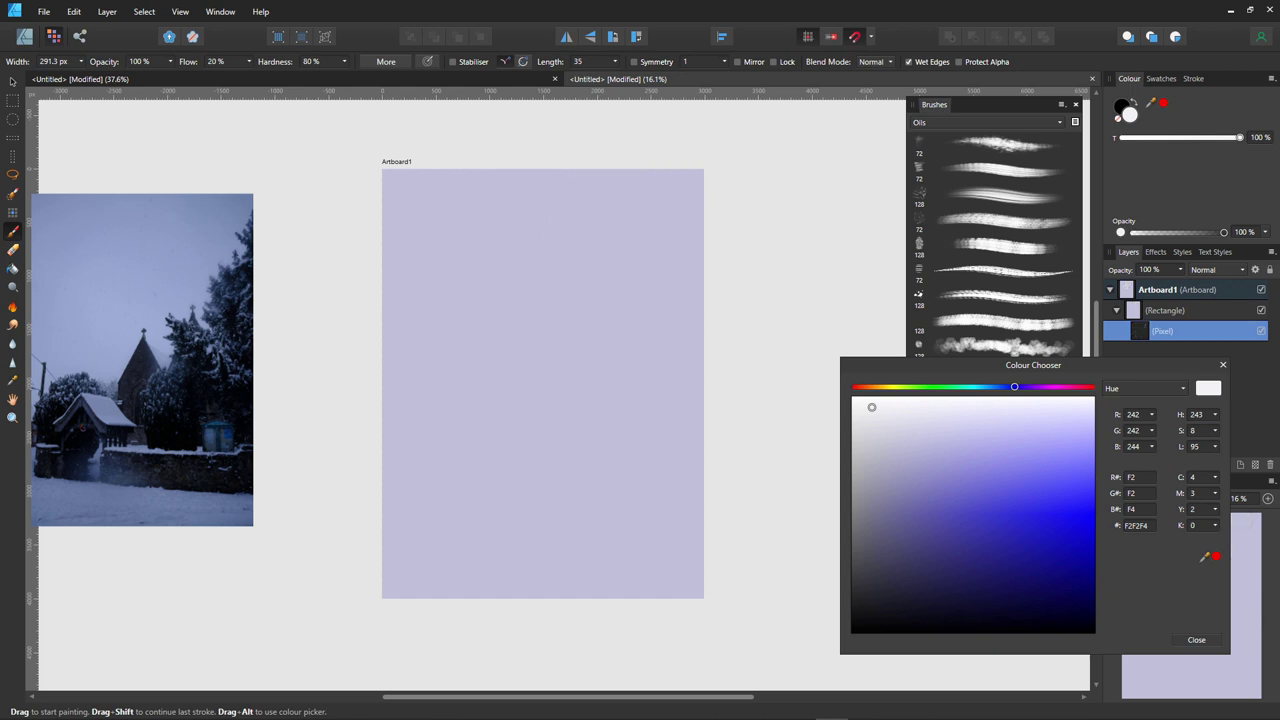
- Paint a loose cluster of diagonal near-white F2F2F4 strokes in the artboard's upper-left
left_click_drag(490, 287, 540, 356)
left_click_drag(535, 310, 470, 245)
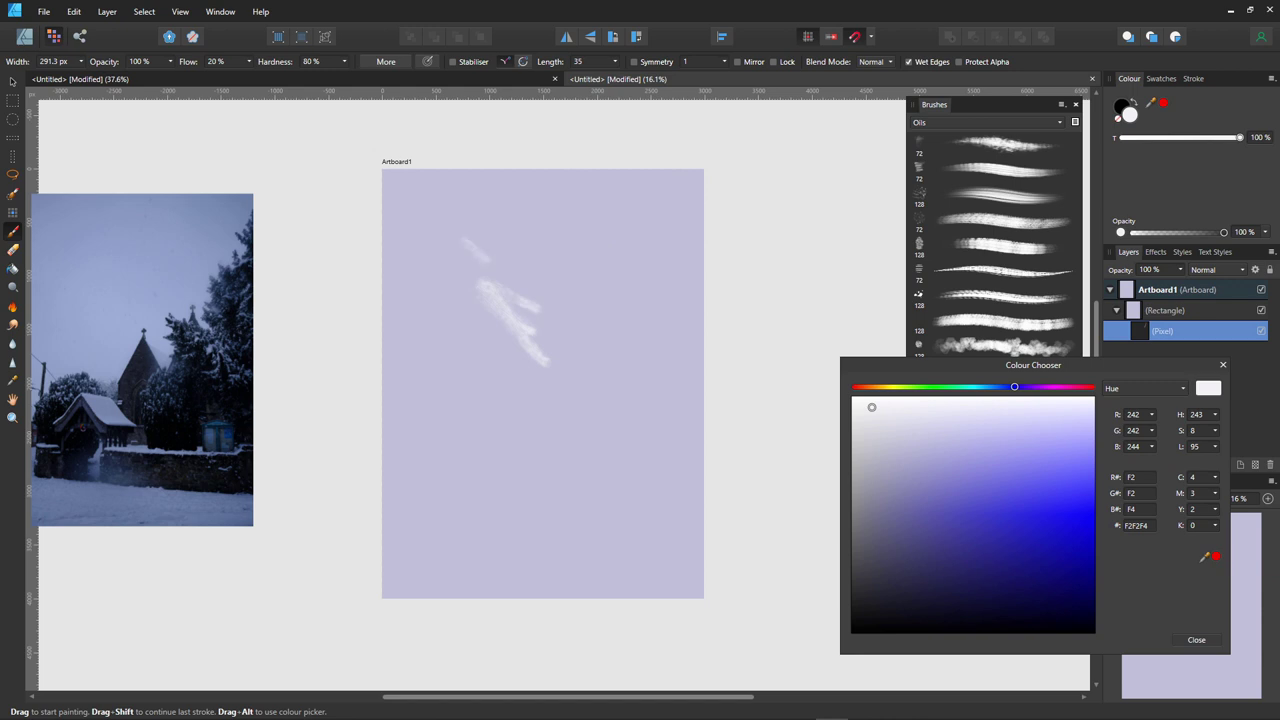
mouse_move(565, 335)
left_mouse_down()
mouse_move(480, 245)
mouse_move(500, 280)
mouse_move(510, 375)
left_mouse_up()
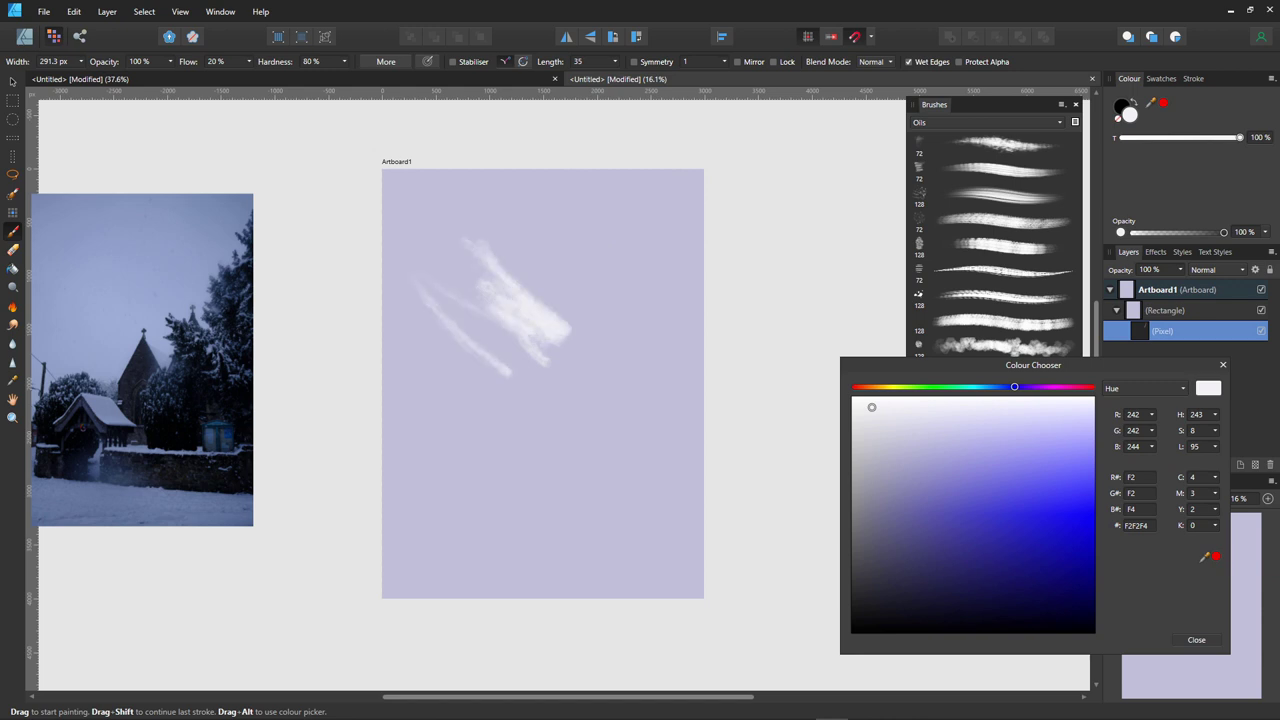
left_click_drag(434, 226, 545, 345)
mouse_move(465, 225)
left_mouse_down()
mouse_move(515, 296)
mouse_move(552, 306)
left_mouse_up()
mouse_move(532, 250)
left_mouse_down()
mouse_move(584, 326)
mouse_move(585, 300)
left_mouse_up()
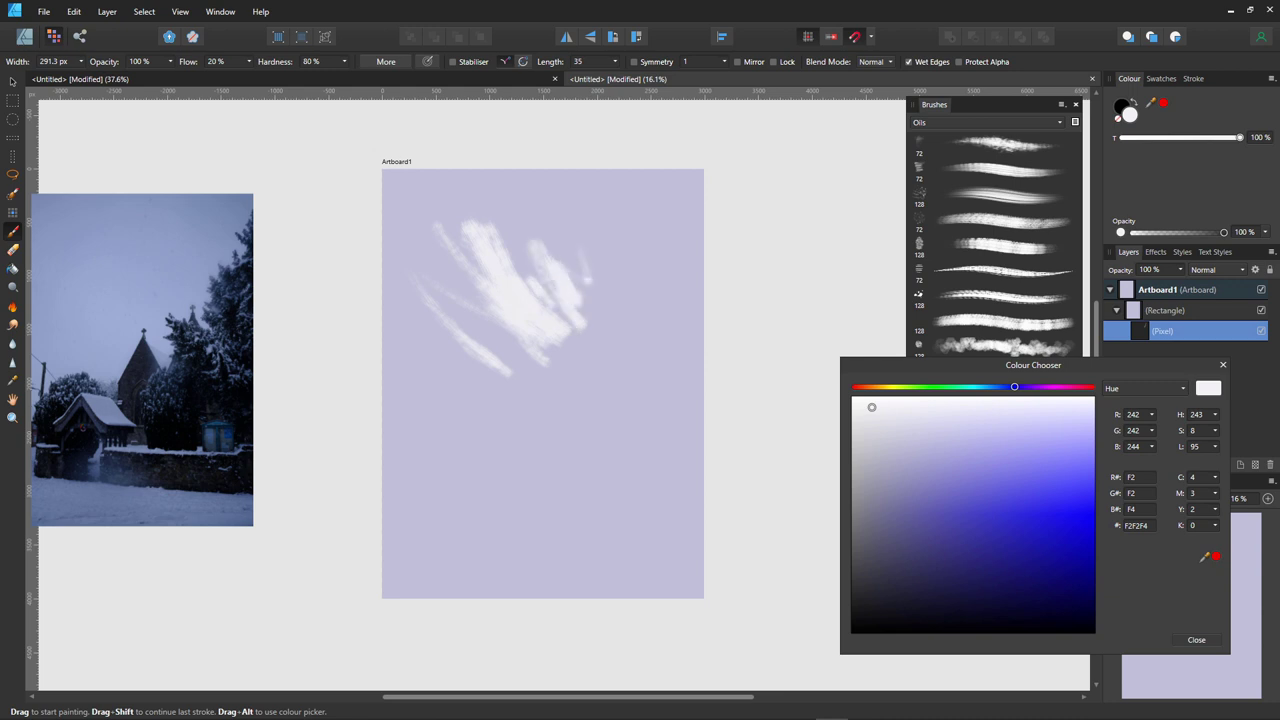
left_click_drag(578, 218, 612, 305)
left_click_drag(505, 238, 590, 302)
mouse_move(520, 270)
left_mouse_down()
mouse_move(605, 325)
mouse_move(615, 348)
left_mouse_up()
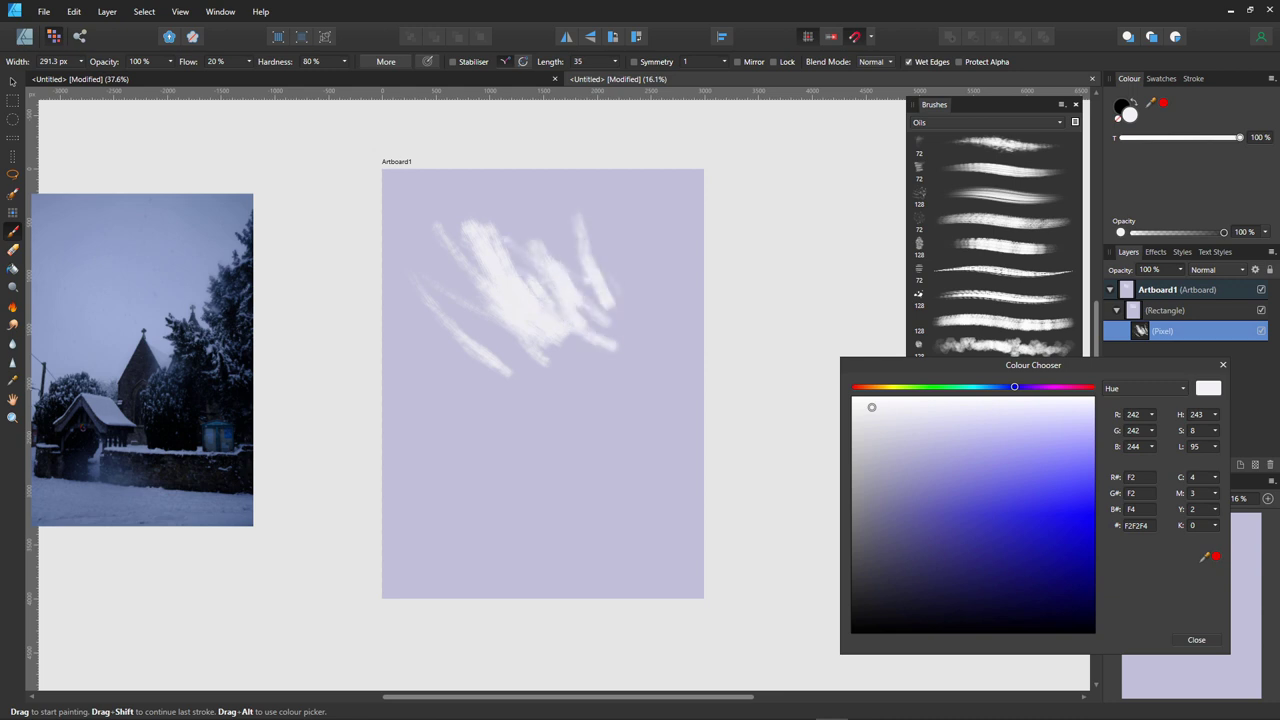
key("r")
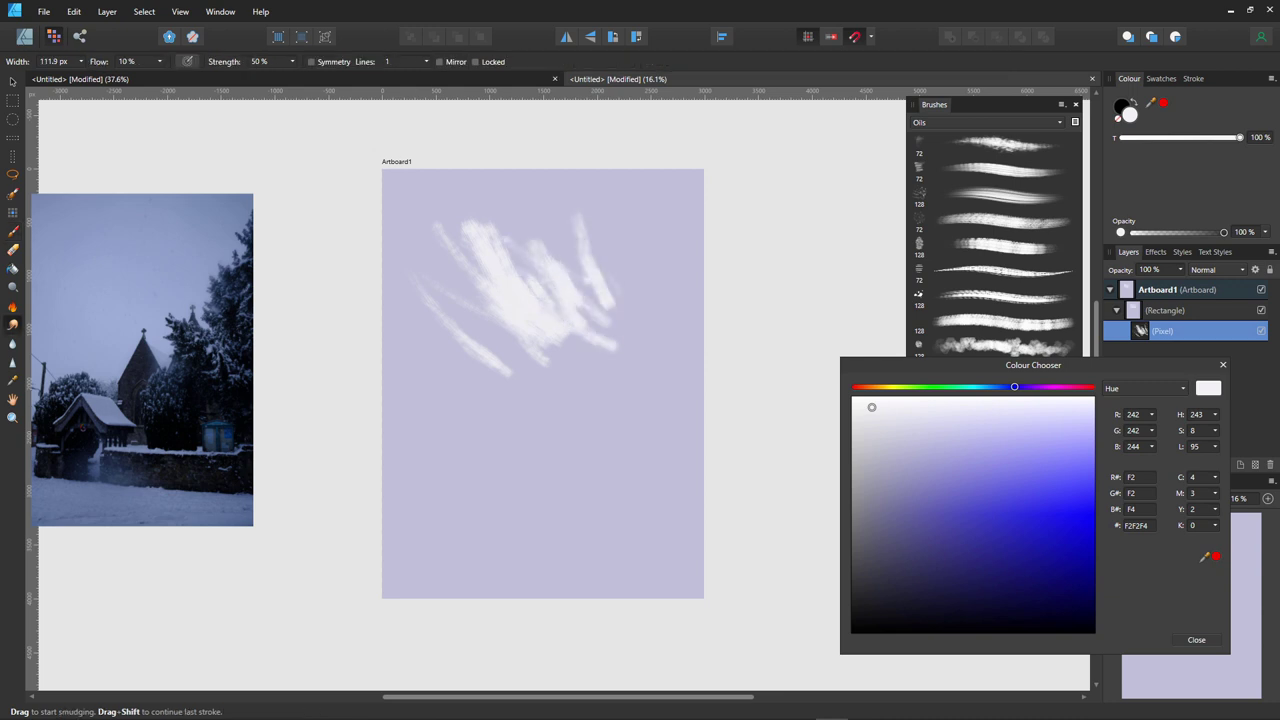
- Set up the Smudge Brush with an Oils brush at about 775 px width
key("bracketright")
key("bracketright")
key("bracketright")
key("bracketright")
key("bracketright")
key("bracketright")
left_click_drag(1033, 365, 1052, 400)
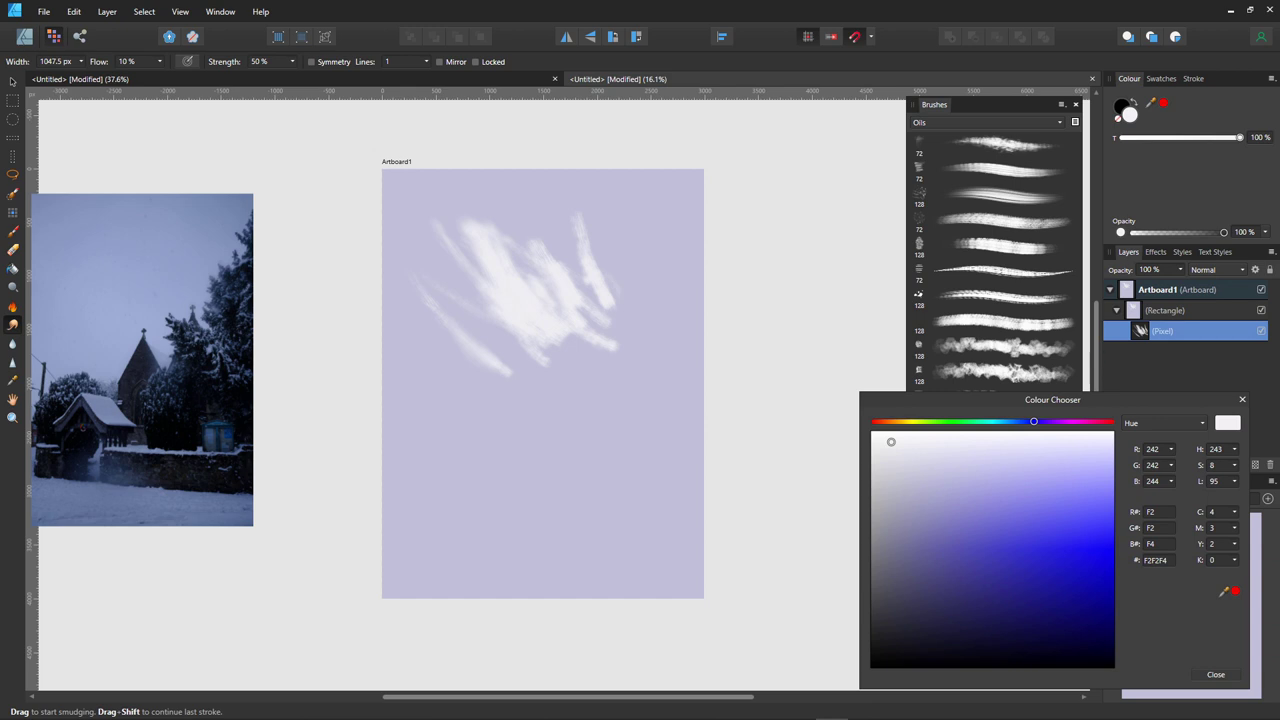
mouse_move(987, 402)
left_mouse_down()
mouse_move(821, 331)
mouse_move(1013, 432)
mouse_move(1023, 413)
mouse_move(1020, 453)
left_mouse_up()
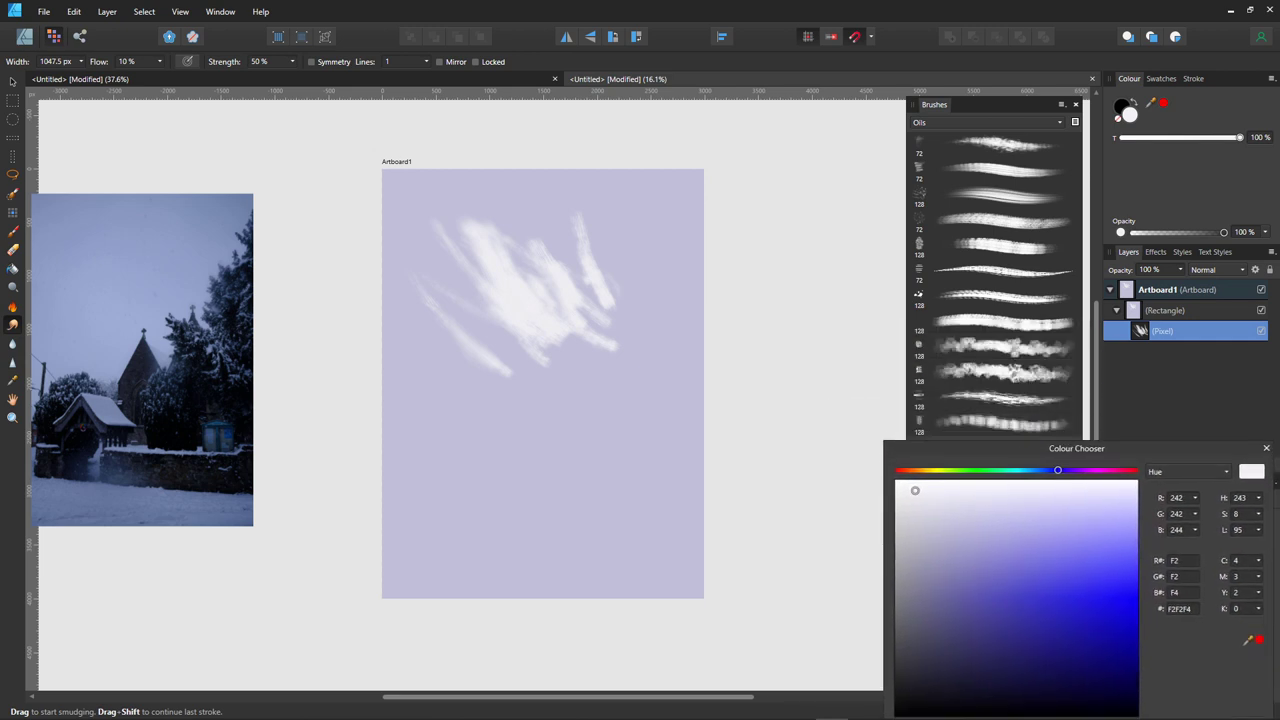
left_click(1000, 271)
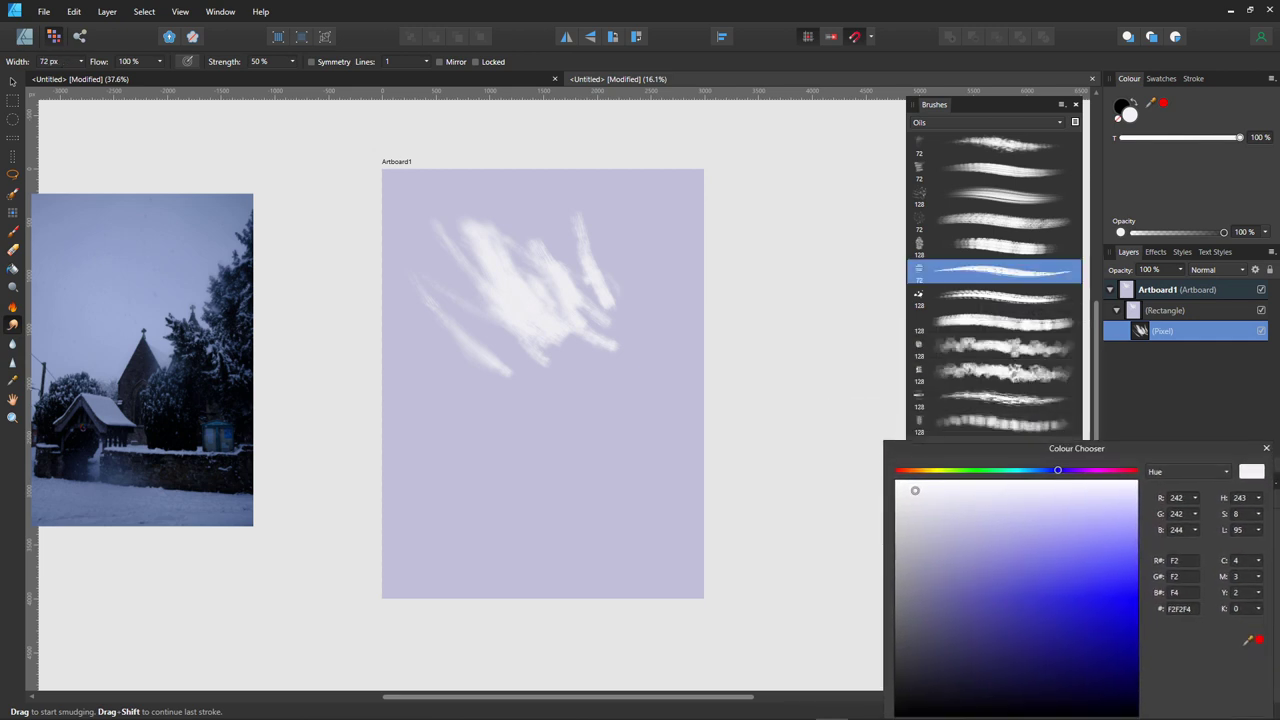
key("bracketright")
key("bracketright")
key("bracketright")
key("bracketright")
key("bracketright")
key("bracketright")
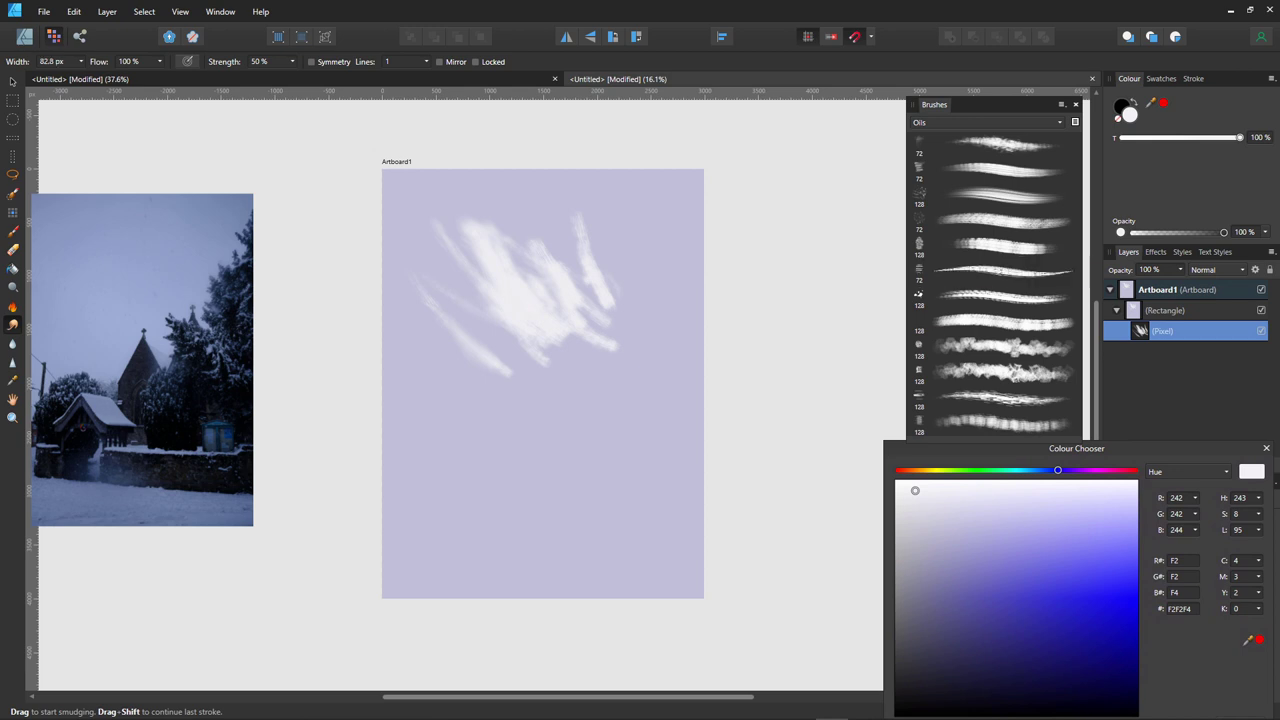
- Smudge the right, central, lower and upper white streaks into a soft haze
mouse_move(590, 250)
left_mouse_down()
mouse_move(596, 300)
mouse_move(582, 225)
left_mouse_up()
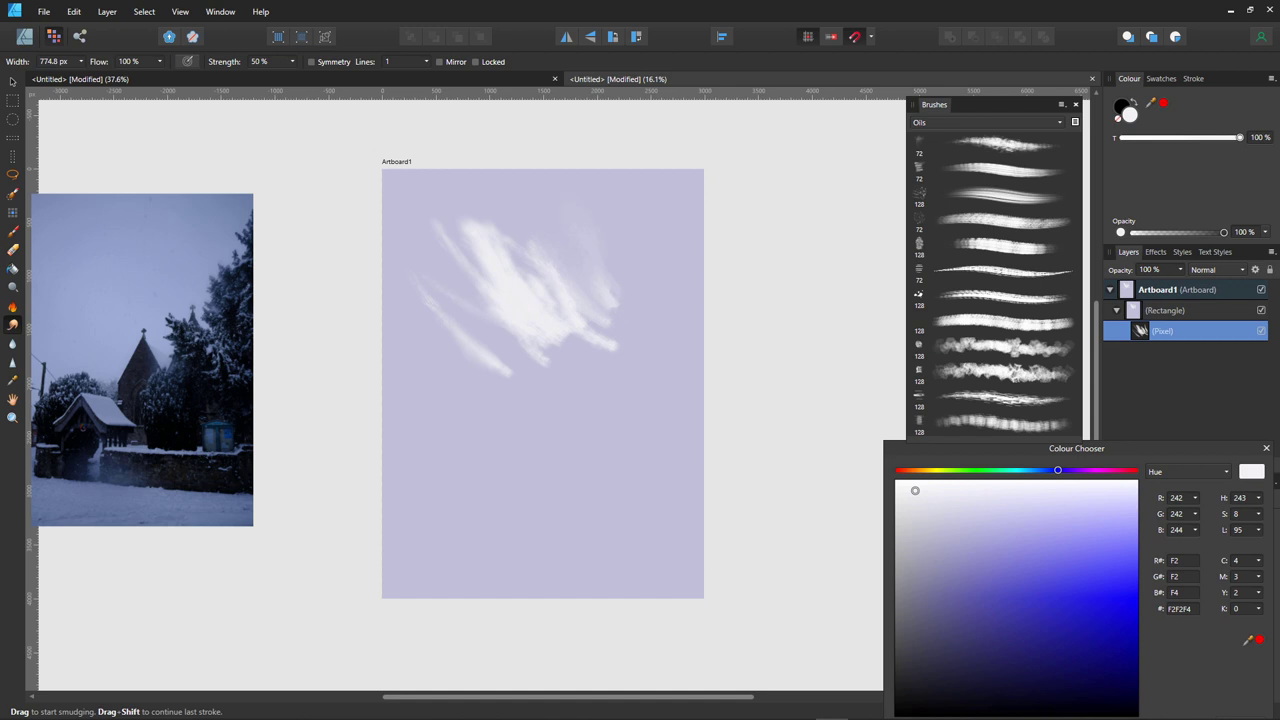
mouse_move(530, 285)
left_mouse_down()
mouse_move(485, 235)
mouse_move(468, 226)
mouse_move(478, 265)
mouse_move(449, 240)
left_mouse_up()
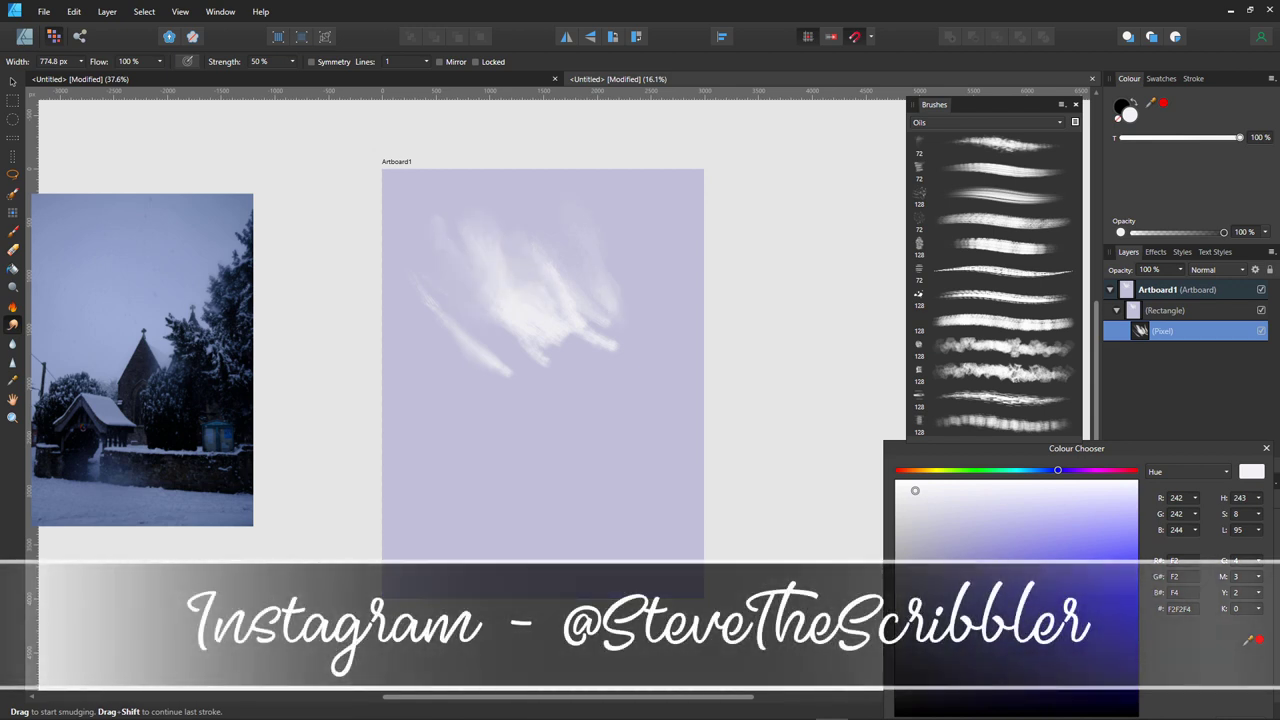
left_click_drag(505, 370, 458, 330)
left_click_drag(545, 362, 515, 340)
mouse_move(590, 360)
left_mouse_down()
mouse_move(494, 300)
mouse_move(572, 324)
left_mouse_up()
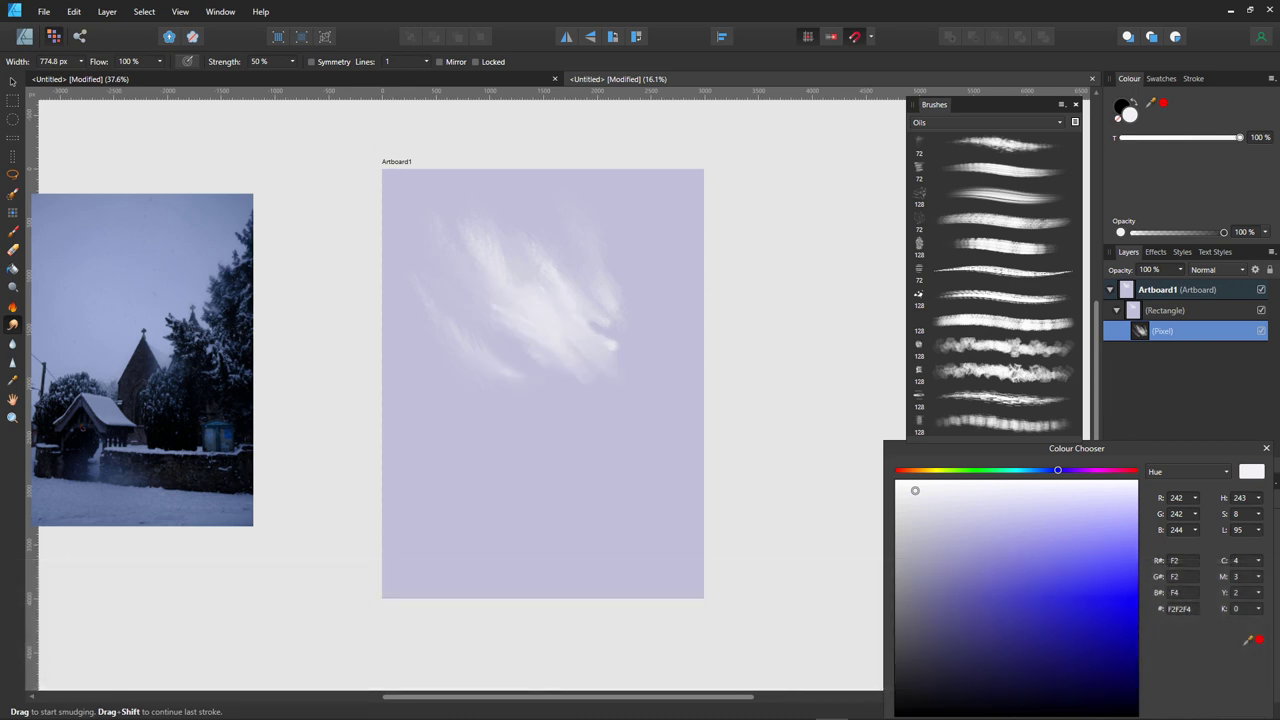
left_click_drag(498, 258, 474, 236)
- Paint more white cloud strokes, extending the cloud down and toward the left edge
key("b")
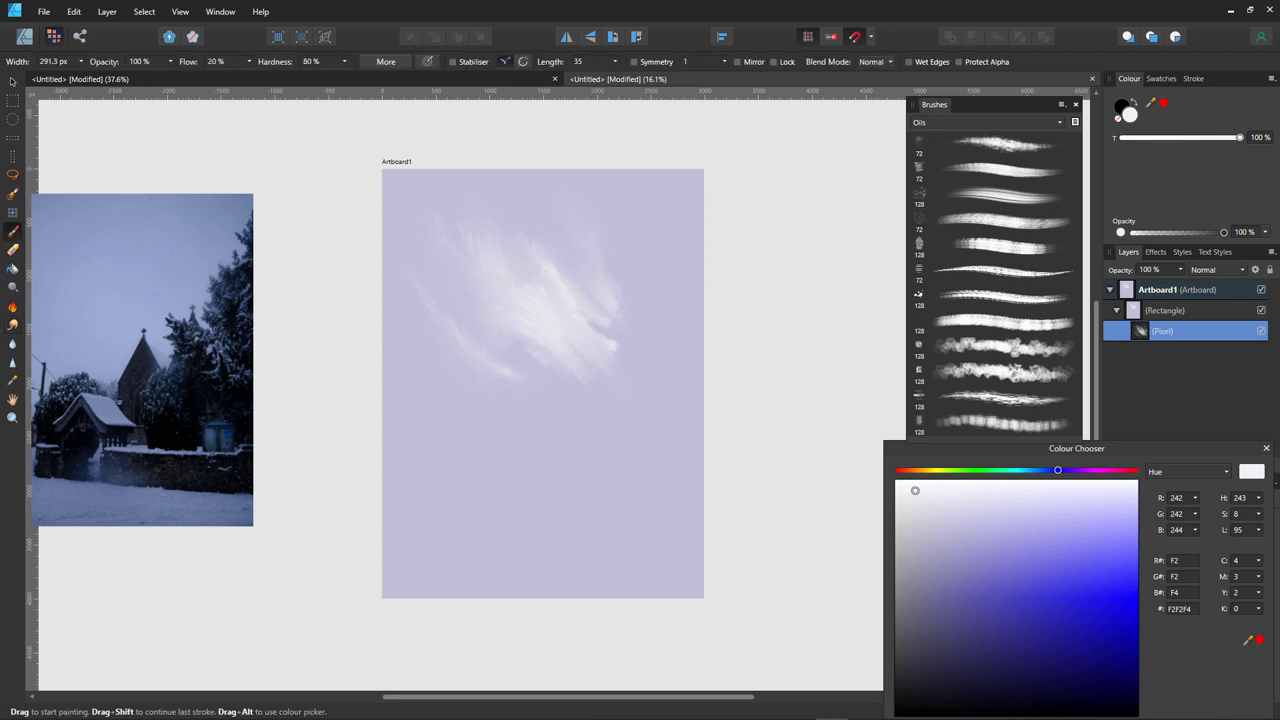
mouse_move(552, 298)
left_mouse_down()
mouse_move(550, 228)
mouse_move(592, 290)
mouse_move(587, 238)
left_mouse_up()
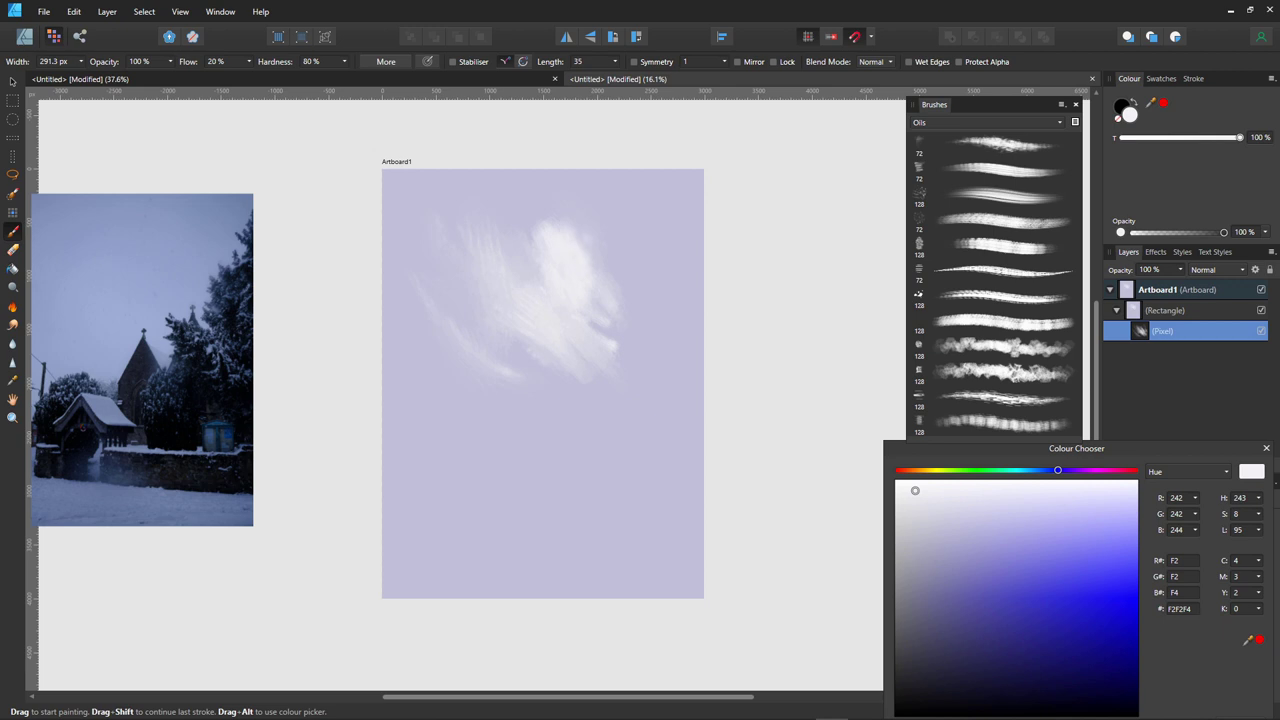
mouse_move(615, 325)
left_mouse_down()
mouse_move(614, 385)
mouse_move(665, 375)
mouse_move(585, 305)
left_mouse_up()
mouse_move(630, 370)
left_mouse_down()
mouse_move(560, 390)
mouse_move(635, 315)
mouse_move(575, 370)
mouse_move(470, 378)
left_mouse_up()
mouse_move(440, 328)
left_mouse_down()
mouse_move(492, 408)
mouse_move(535, 335)
mouse_move(430, 330)
left_mouse_up()
mouse_move(474, 398)
left_mouse_down()
mouse_move(390, 340)
mouse_move(440, 420)
mouse_move(390, 310)
mouse_move(460, 420)
mouse_move(438, 406)
left_mouse_up()
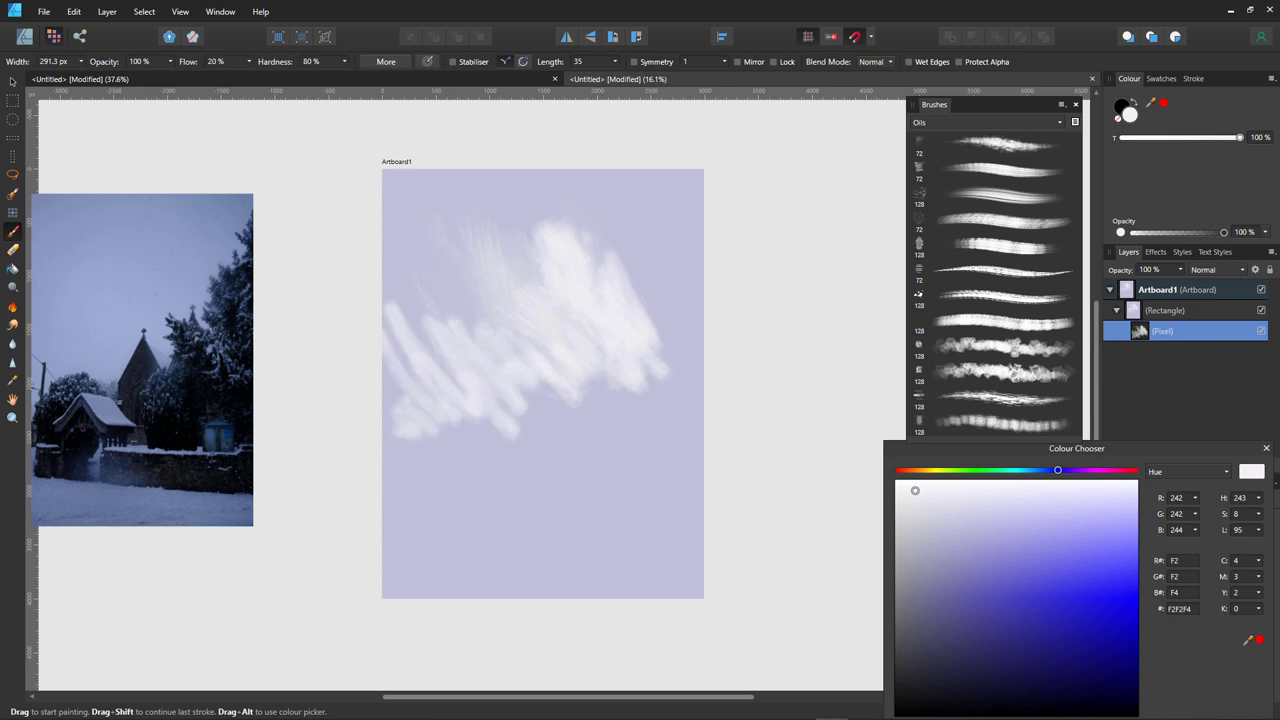
- Smudge the cloud's edges and bright top, then set the paint colour to dark green 1B411A
key("r")
mouse_move(395, 320)
left_mouse_down()
mouse_move(420, 358)
mouse_move(440, 335)
mouse_move(436, 316)
mouse_move(482, 333)
left_mouse_up()
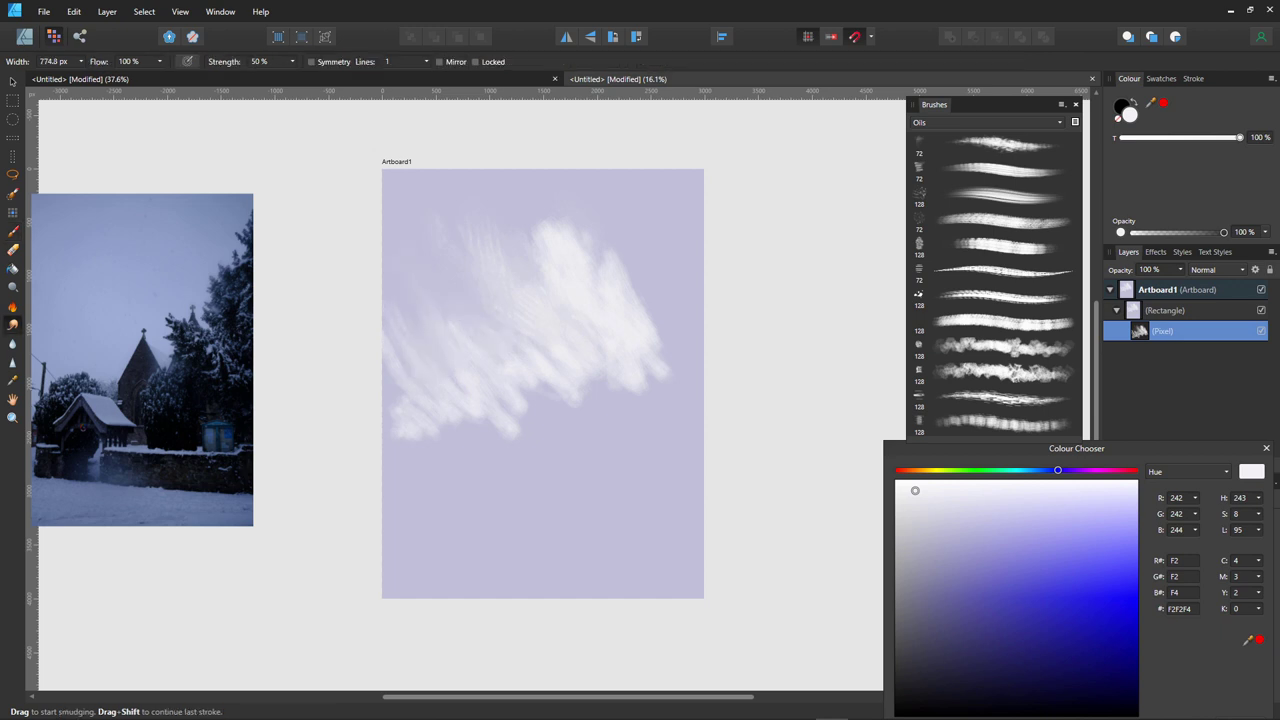
mouse_move(440, 420)
left_mouse_down()
mouse_move(485, 427)
mouse_move(389, 418)
left_mouse_up()
left_click_drag(505, 395, 535, 425)
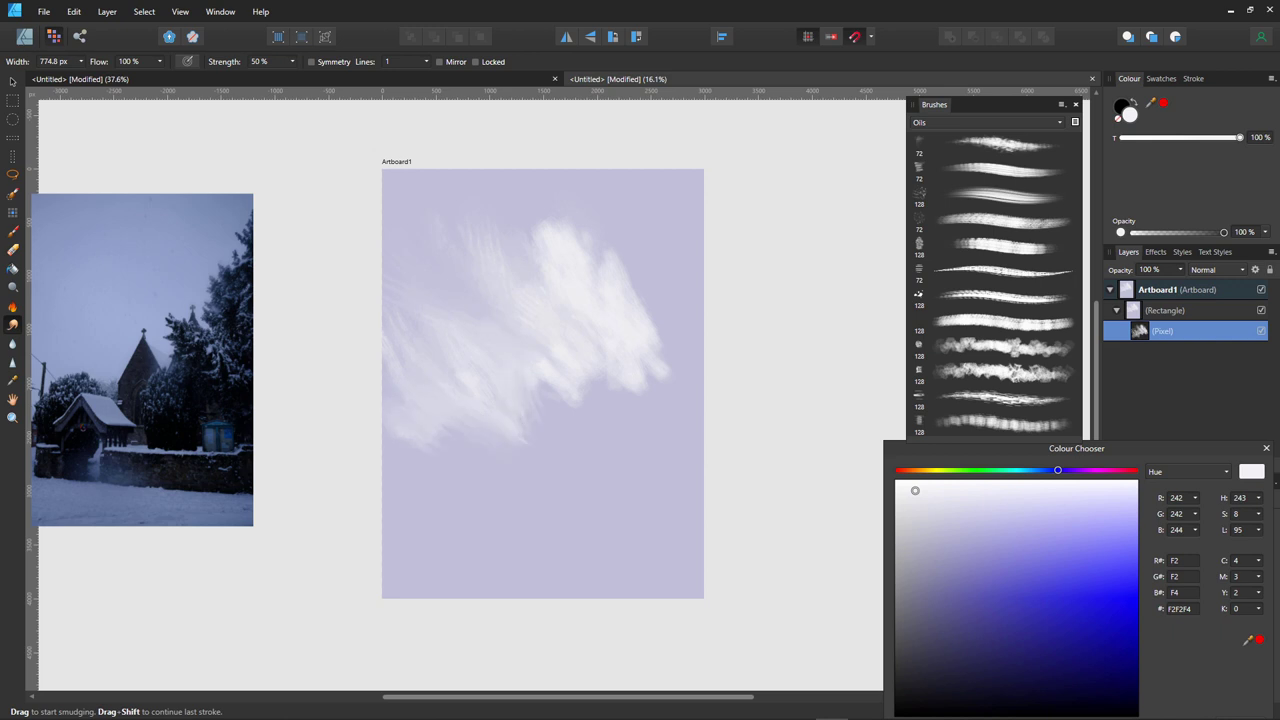
mouse_move(530, 380)
left_mouse_down()
mouse_move(587, 368)
mouse_move(650, 390)
mouse_move(636, 344)
mouse_move(658, 324)
mouse_move(665, 340)
left_mouse_up()
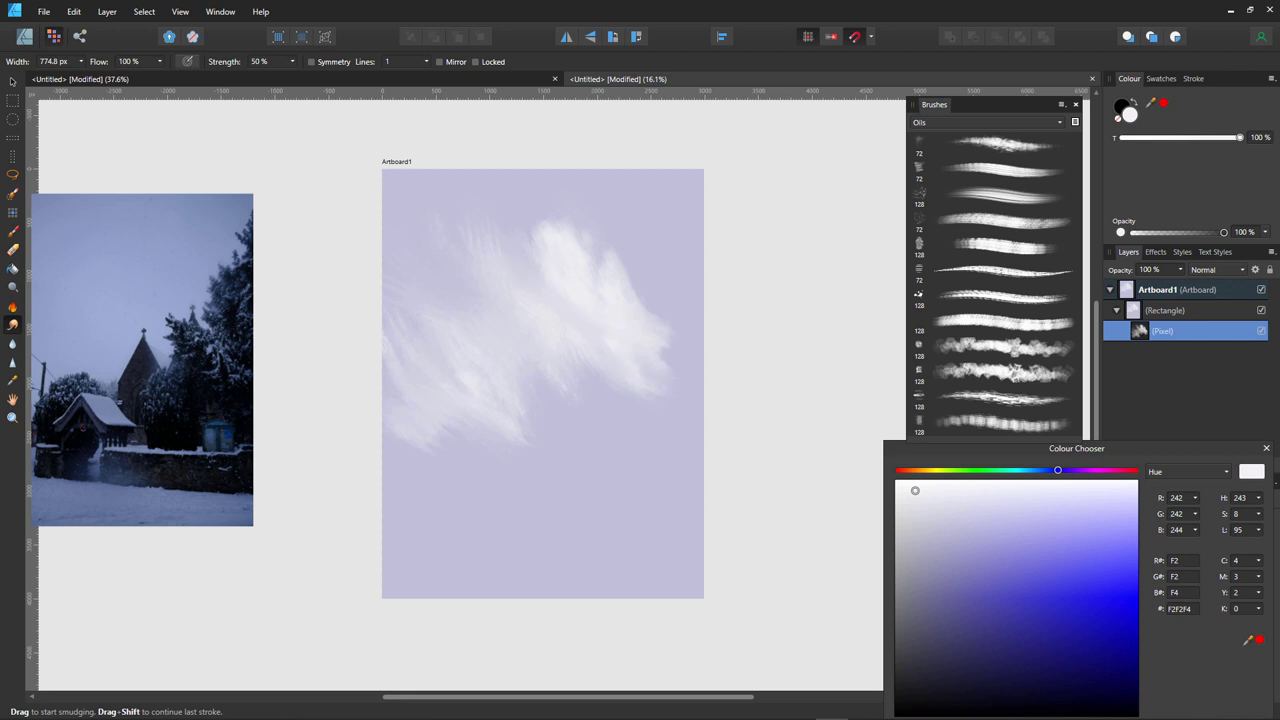
mouse_move(550, 245)
left_mouse_down()
mouse_move(535, 198)
mouse_move(558, 225)
mouse_move(538, 268)
left_mouse_up()
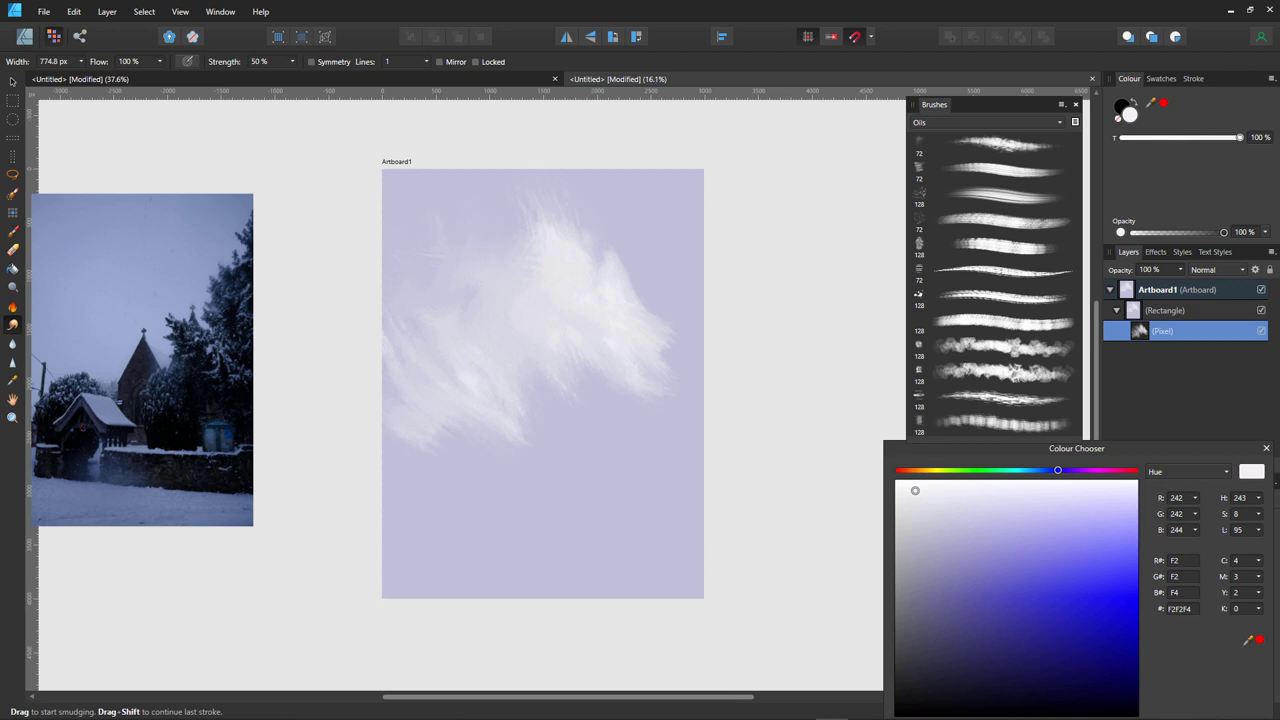
mouse_move(545, 215)
left_mouse_down()
mouse_move(580, 275)
mouse_move(612, 256)
left_mouse_up()
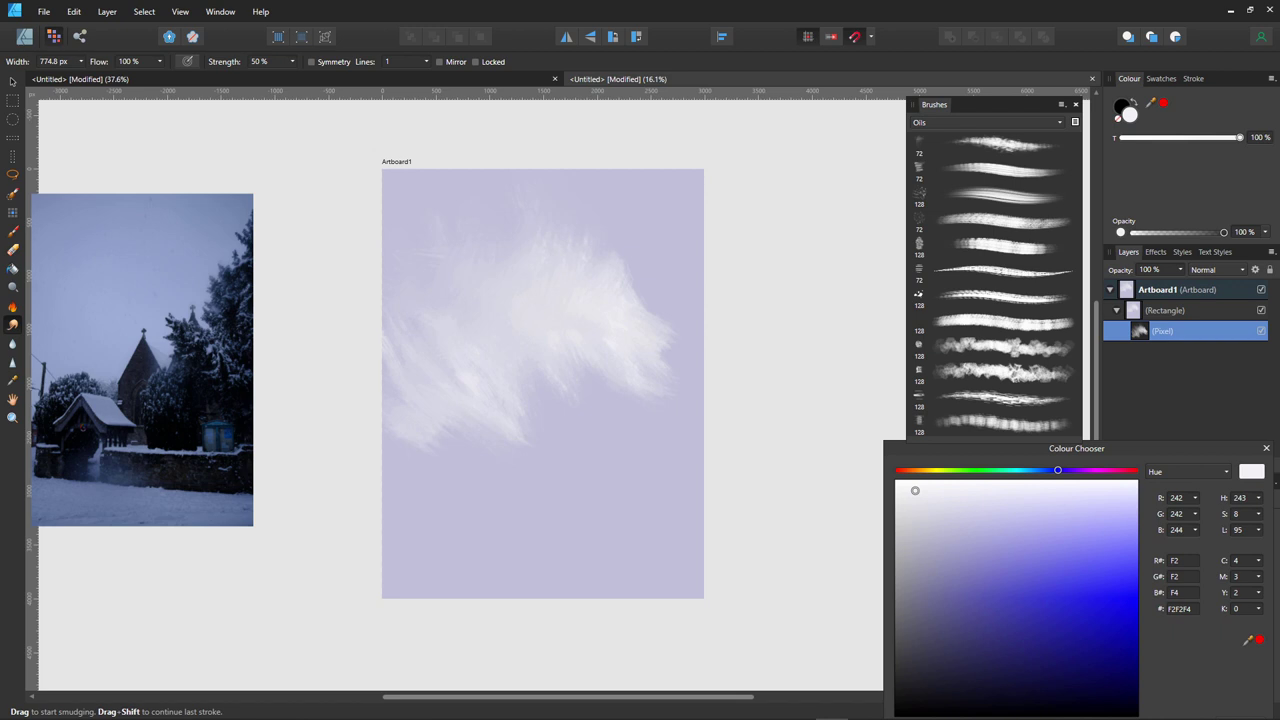
mouse_move(1057, 470)
left_mouse_down()
mouse_move(975, 470)
mouse_move(971, 646)
mouse_move(1005, 666)
mouse_move(998, 674)
left_mouse_up()
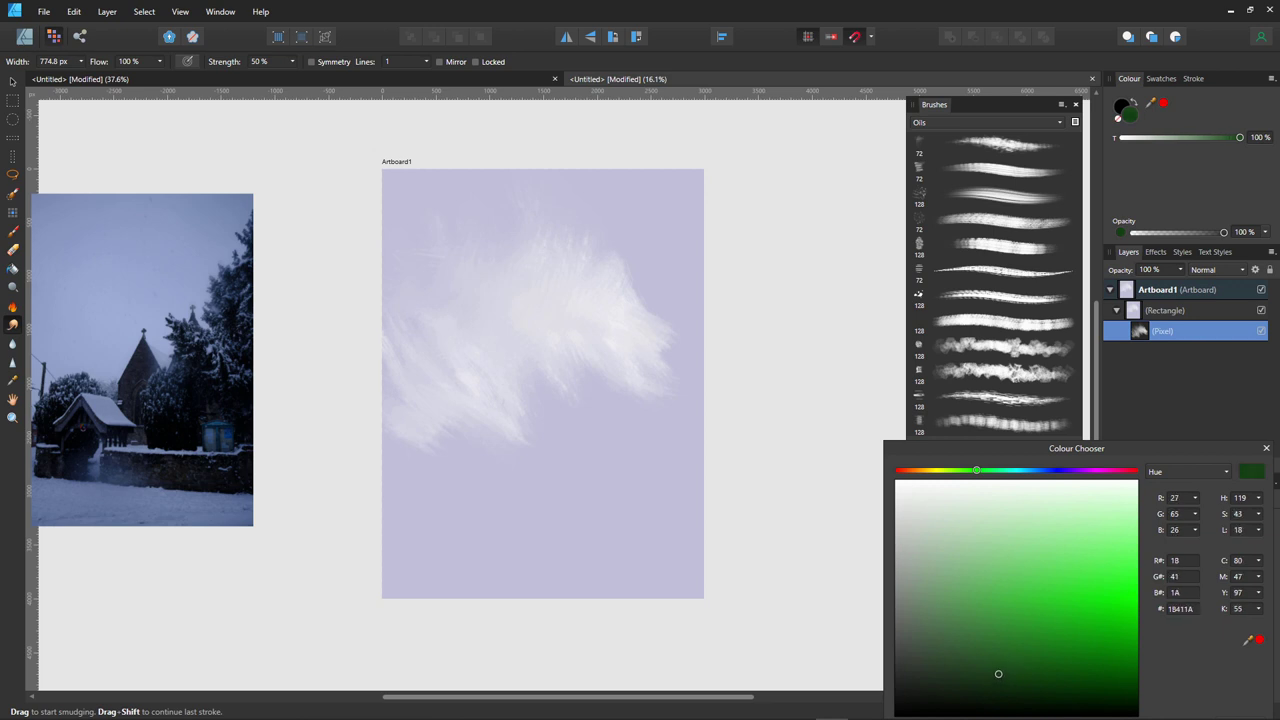
- Set the paint colour to dark teal 152C30 and return to a smaller Paint Brush
left_click_drag(976, 470, 1021, 470)
left_click_drag(998, 674, 988, 684)
key("bracketleft")
key("bracketleft")
key("bracketleft")
key("bracketleft")
key("bracketleft")
key("bracketleft")
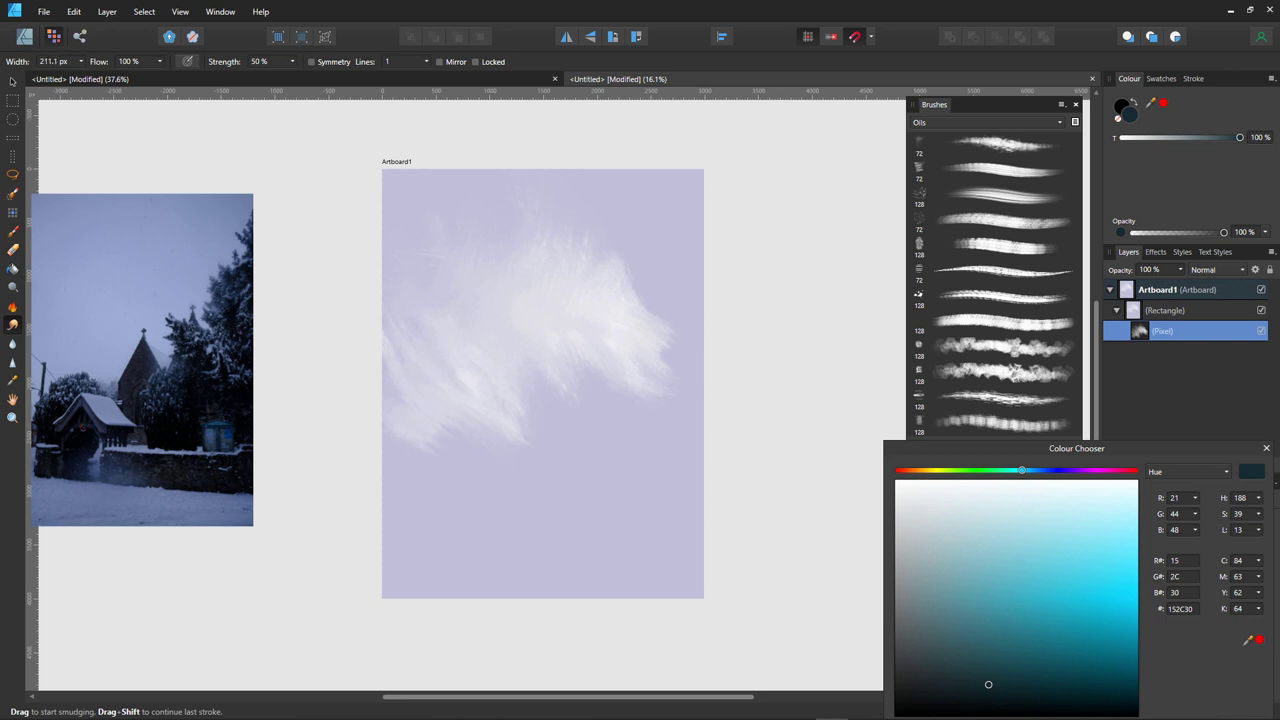
key("b")
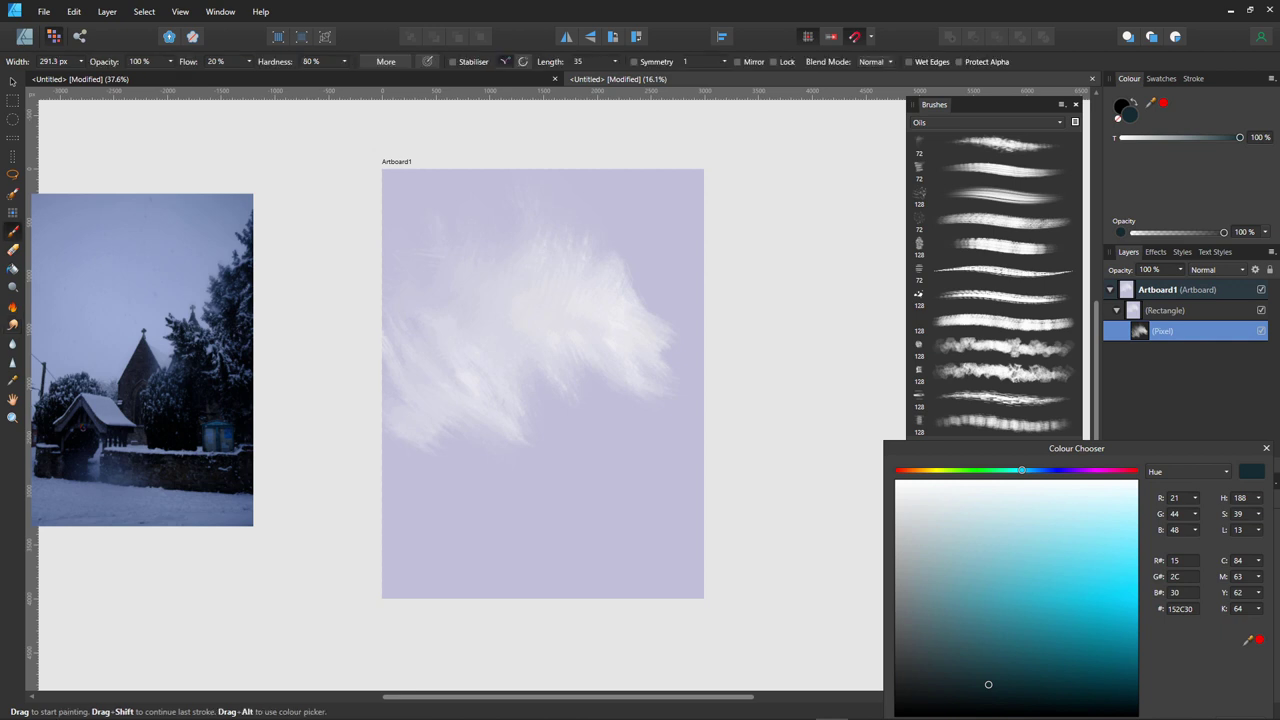
- With a larger, firmer Oils brush, hatch a dark teal tree mass down the right side
mouse_move(678, 188)
left_mouse_down()
mouse_move(698, 228)
mouse_move(684, 240)
mouse_move(662, 220)
mouse_move(694, 274)
left_mouse_up()
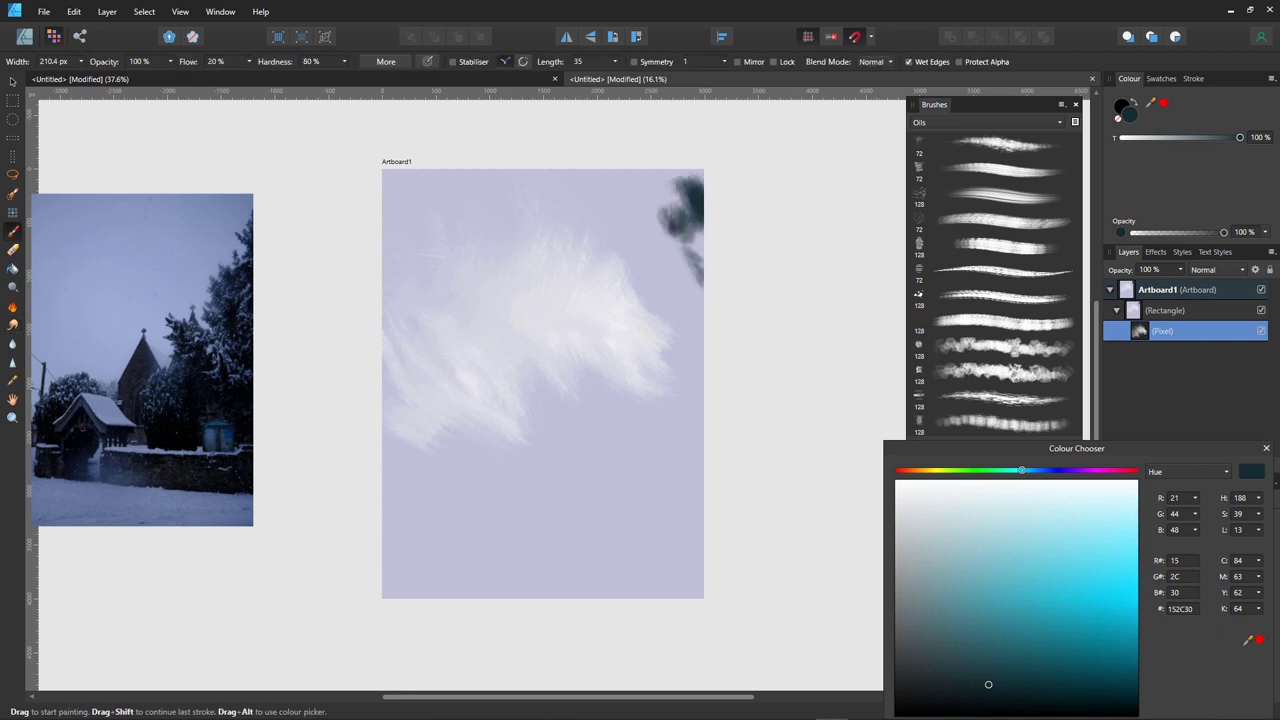
left_click(1000, 270)
left_click_drag(680, 190, 702, 244)
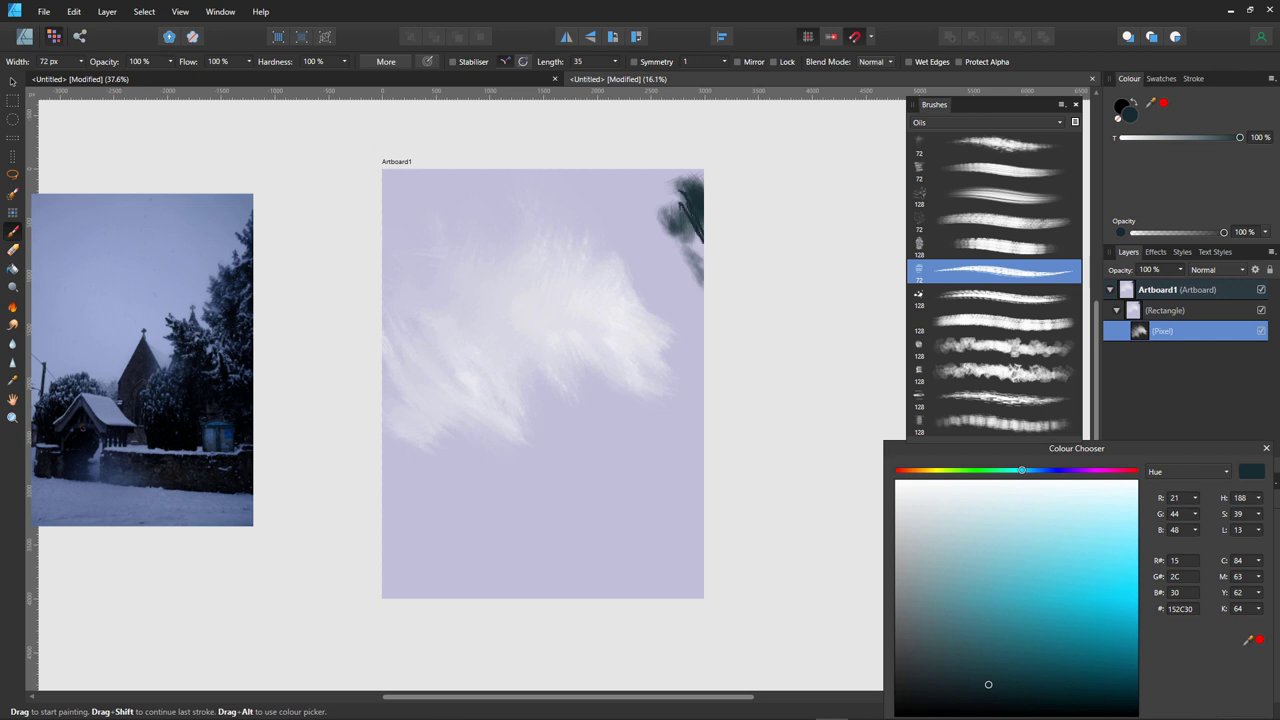
mouse_move(680, 190)
left_mouse_down()
mouse_move(690, 230)
mouse_move(692, 180)
mouse_move(683, 228)
mouse_move(652, 210)
mouse_move(696, 322)
mouse_move(664, 338)
mouse_move(630, 290)
mouse_move(625, 350)
mouse_move(635, 370)
mouse_move(676, 366)
left_mouse_up()
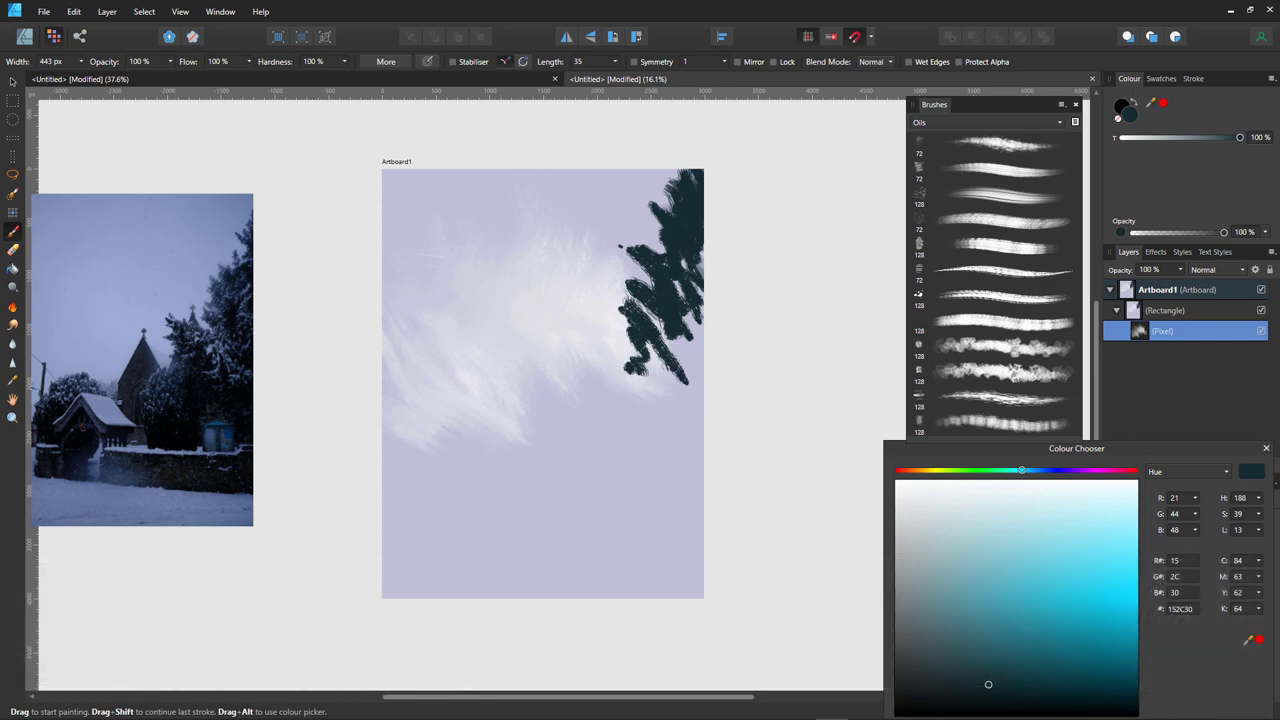
mouse_move(655, 315)
left_mouse_down()
mouse_move(692, 386)
mouse_move(660, 330)
mouse_move(640, 410)
mouse_move(590, 380)
mouse_move(600, 432)
left_mouse_up()
mouse_move(648, 345)
left_mouse_down()
mouse_move(668, 450)
mouse_move(615, 450)
mouse_move(580, 400)
left_mouse_up()
left_click_drag(566, 452, 600, 488)
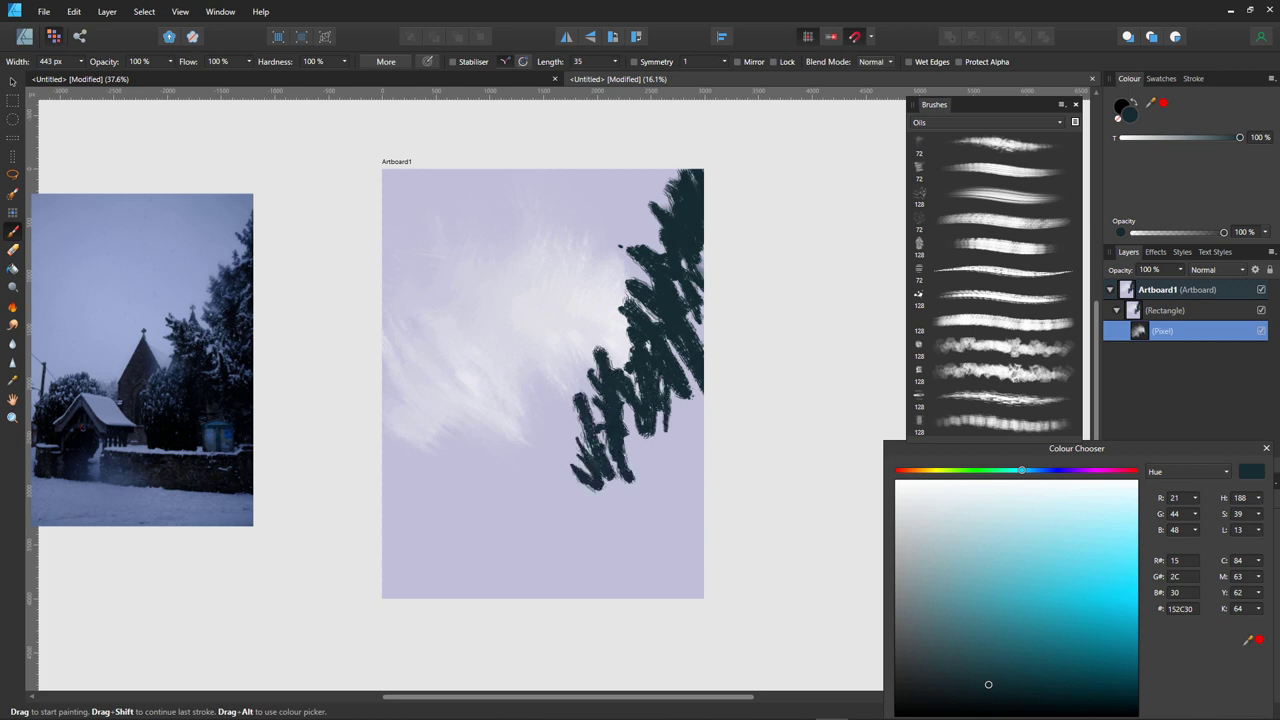
mouse_move(690, 380)
left_mouse_down()
mouse_move(690, 465)
mouse_move(693, 440)
mouse_move(665, 450)
mouse_move(698, 492)
left_mouse_up()
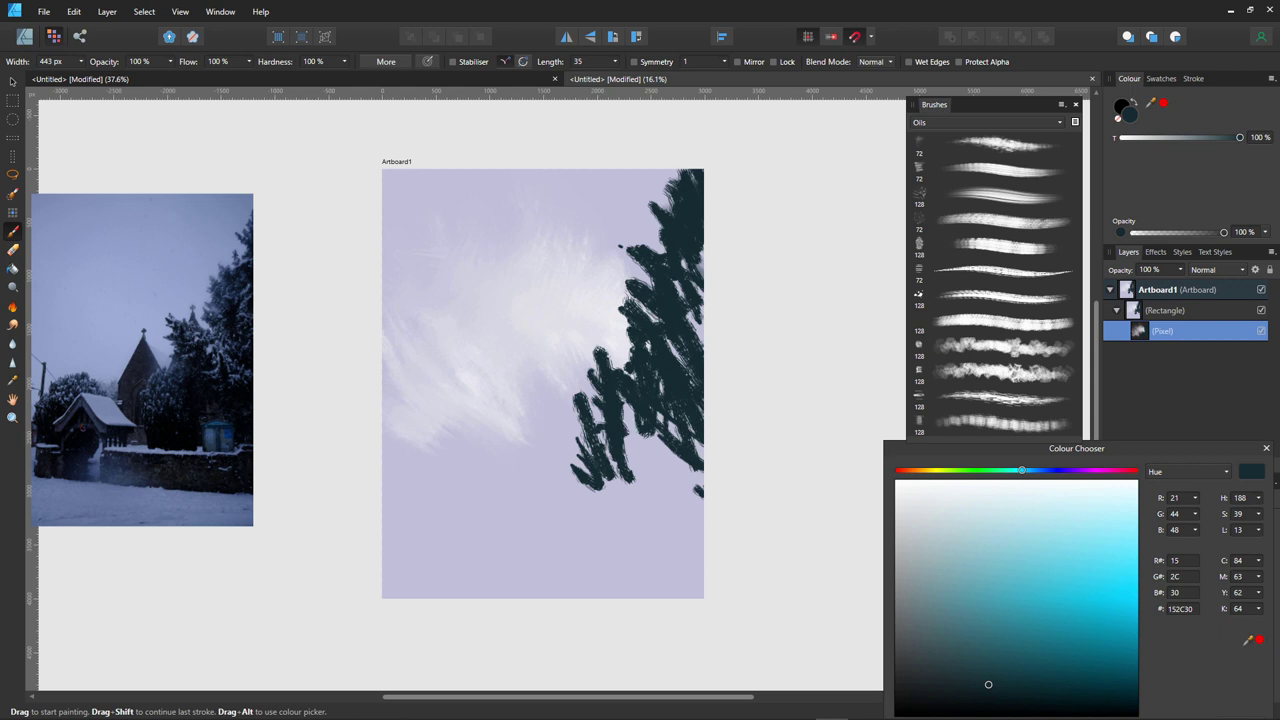
left_click_drag(634, 224, 666, 264)
- With a smaller brush, draw the two thin slopes of a tent-shaped roof
key("bracketleft")
key("bracketleft")
key("bracketleft")
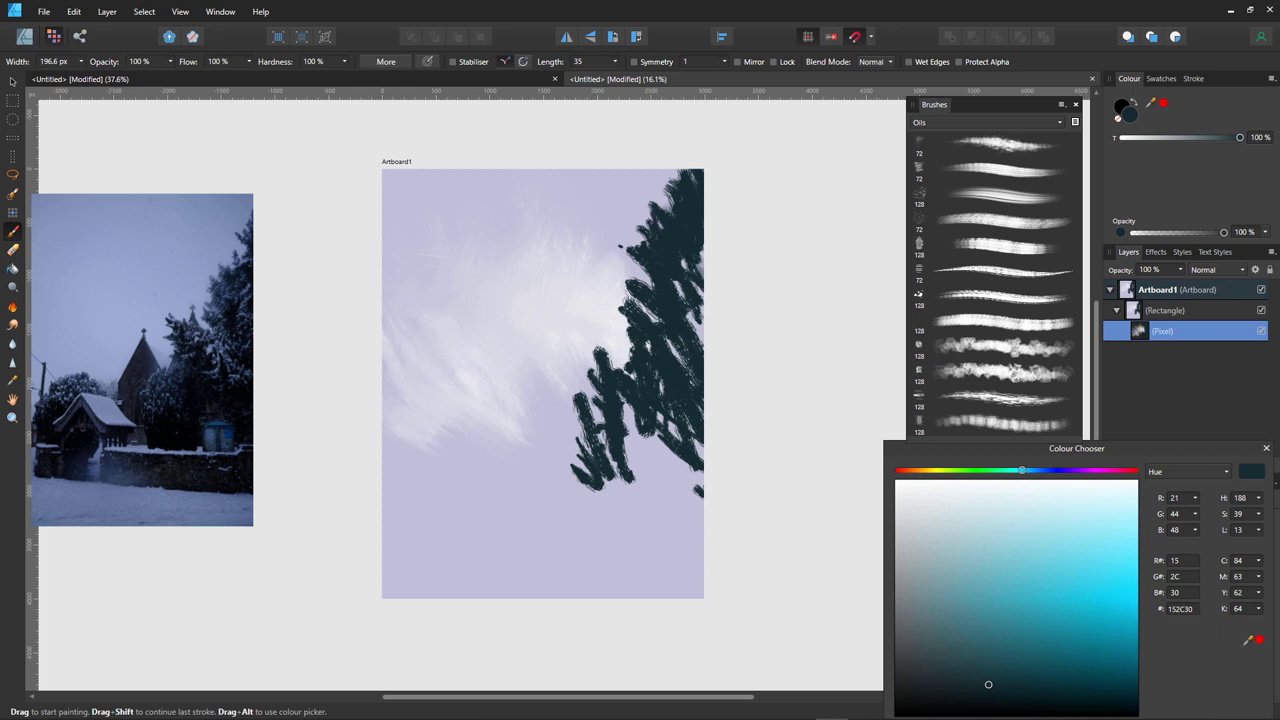
left_click_drag(547, 379, 586, 442)
left_click_drag(545, 377, 586, 445)
left_click_drag(541, 378, 508, 450)
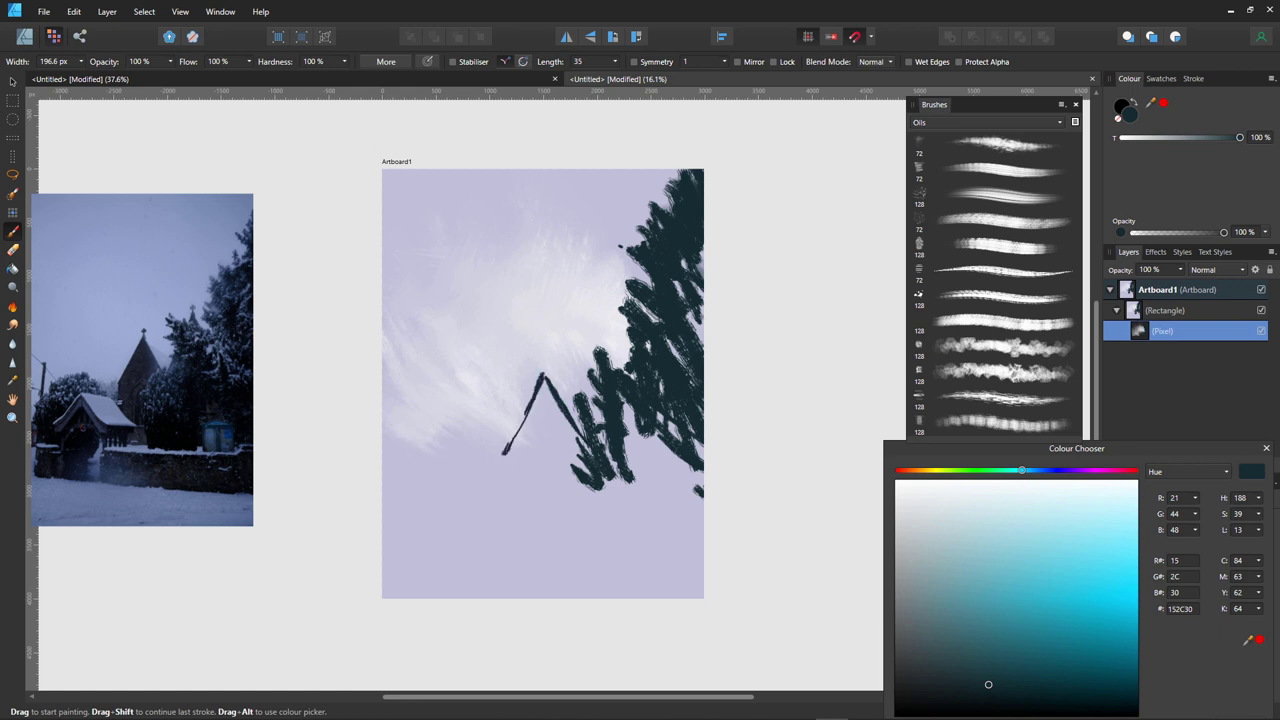
- Dab pale cream paint inside the tent-shaped roof
left_click(975, 512)
left_click(936, 470)
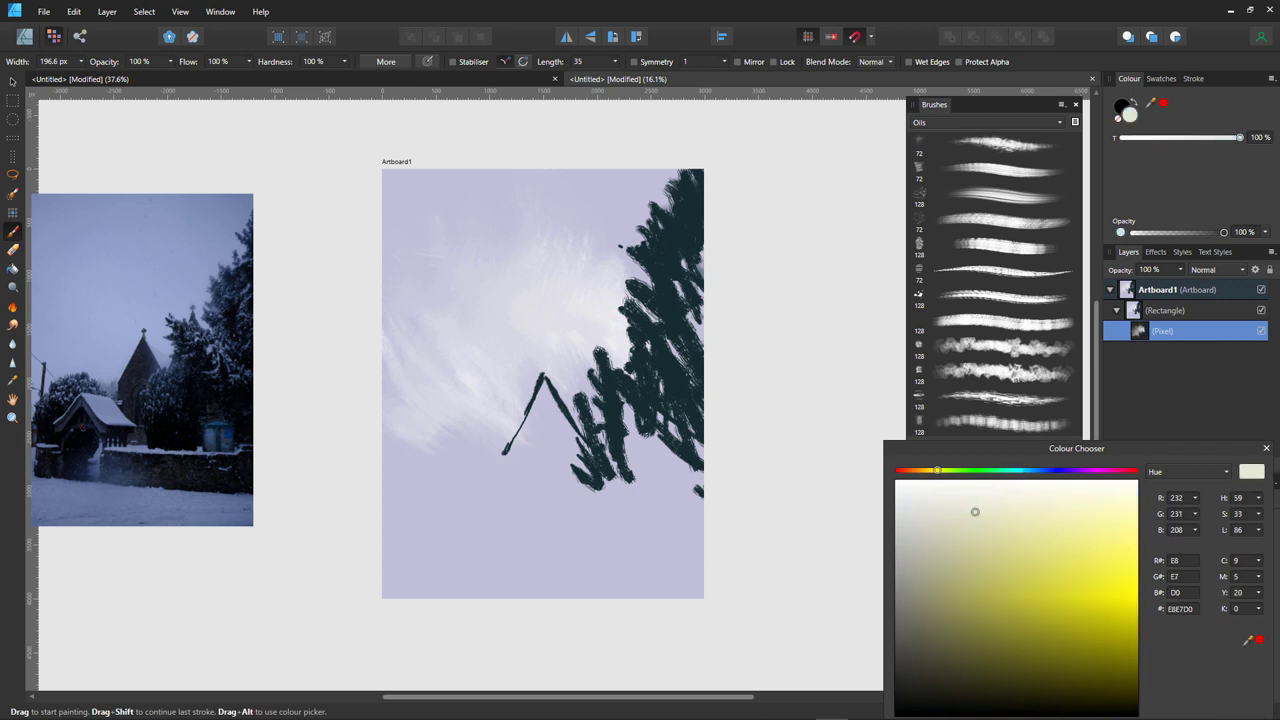
left_click(989, 498)
mouse_move(544, 394)
left_mouse_down()
mouse_move(562, 438)
mouse_move(546, 388)
left_mouse_up()
- Fill the roof with beige B3A192 and extend it downward as walls
left_click(929, 586)
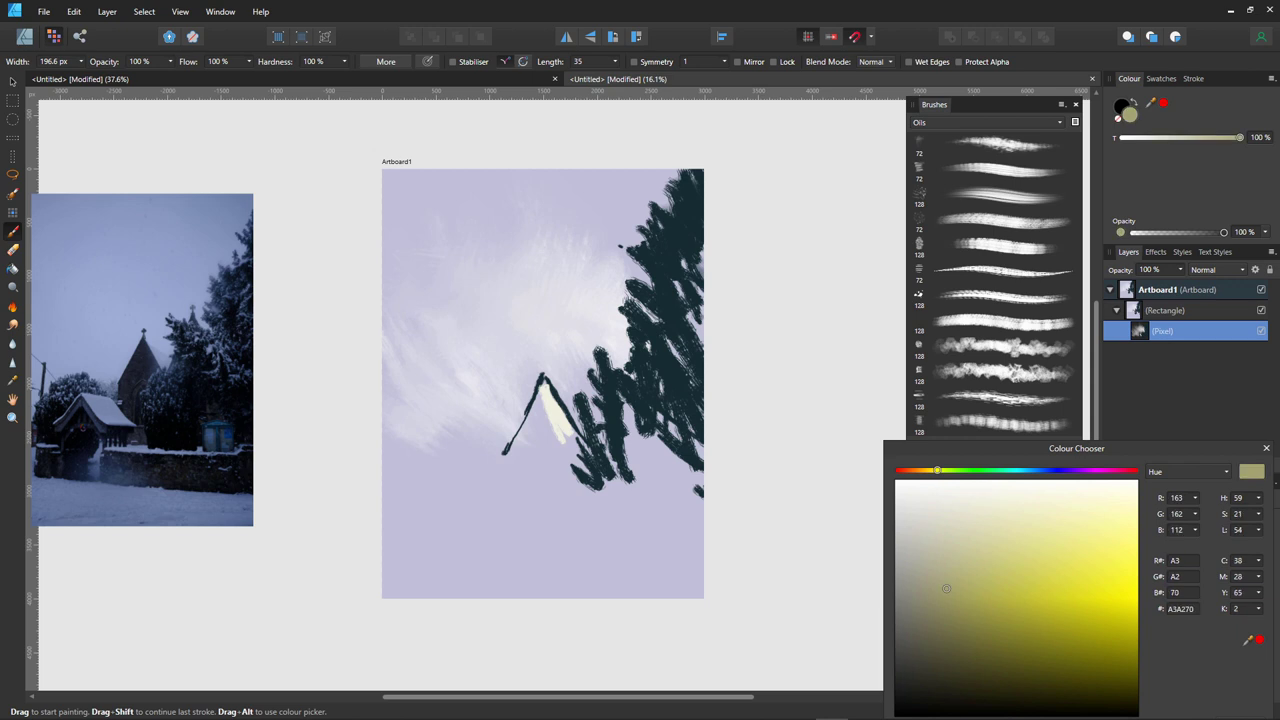
left_click(915, 470)
left_click_drag(930, 580, 937, 565)
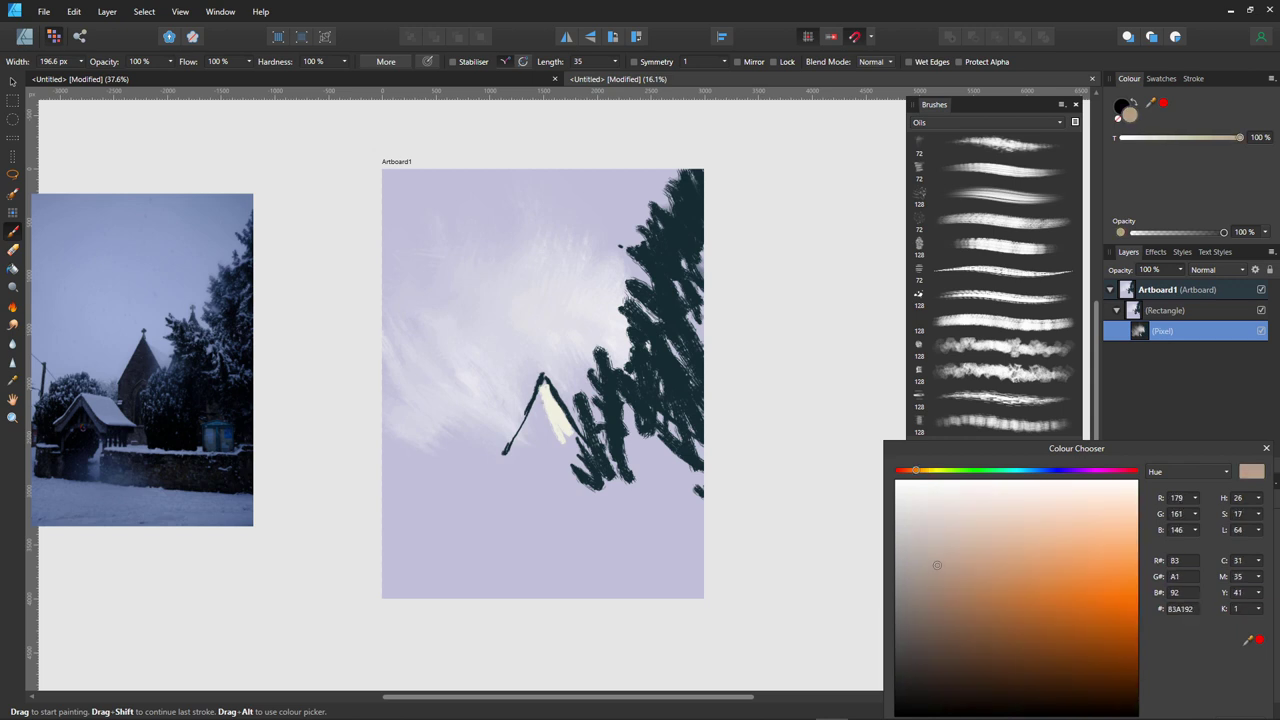
mouse_move(541, 378)
left_mouse_down()
mouse_move(566, 440)
mouse_move(578, 434)
mouse_move(532, 442)
mouse_move(546, 434)
mouse_move(506, 462)
left_mouse_up()
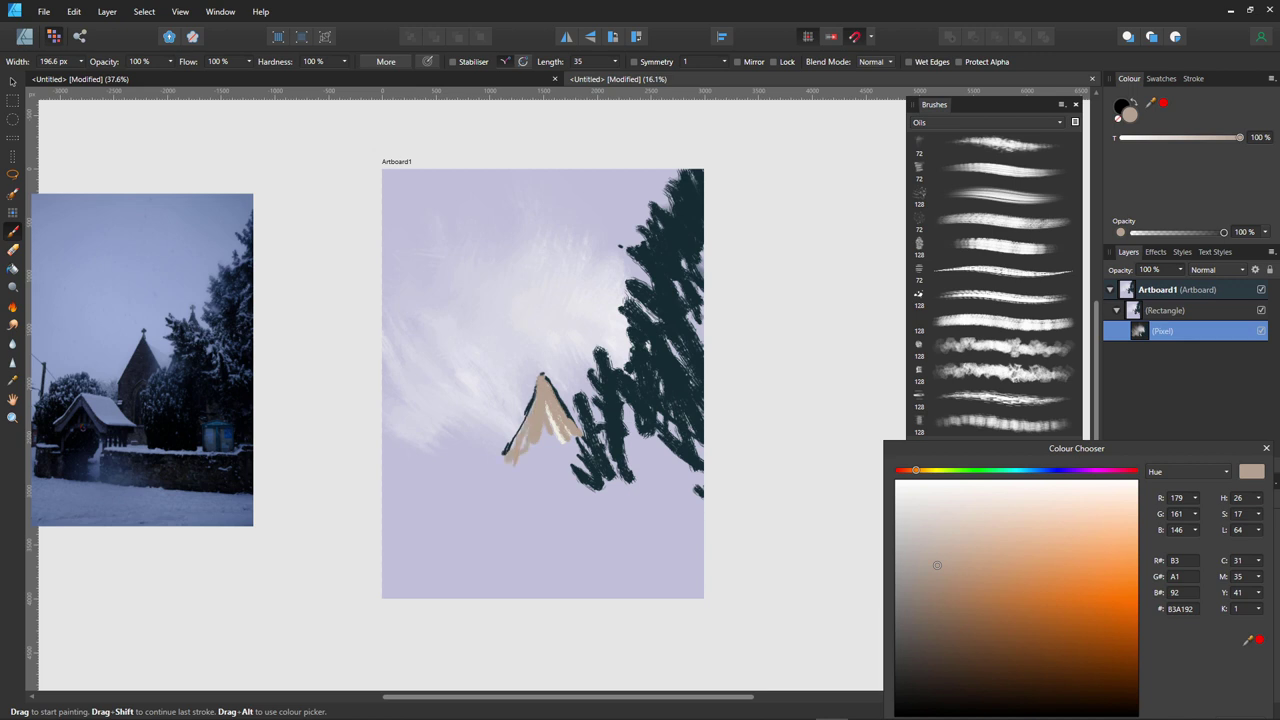
mouse_move(549, 412)
left_mouse_down()
mouse_move(550, 470)
mouse_move(576, 446)
mouse_move(588, 456)
mouse_move(530, 452)
mouse_move(508, 502)
left_mouse_up()
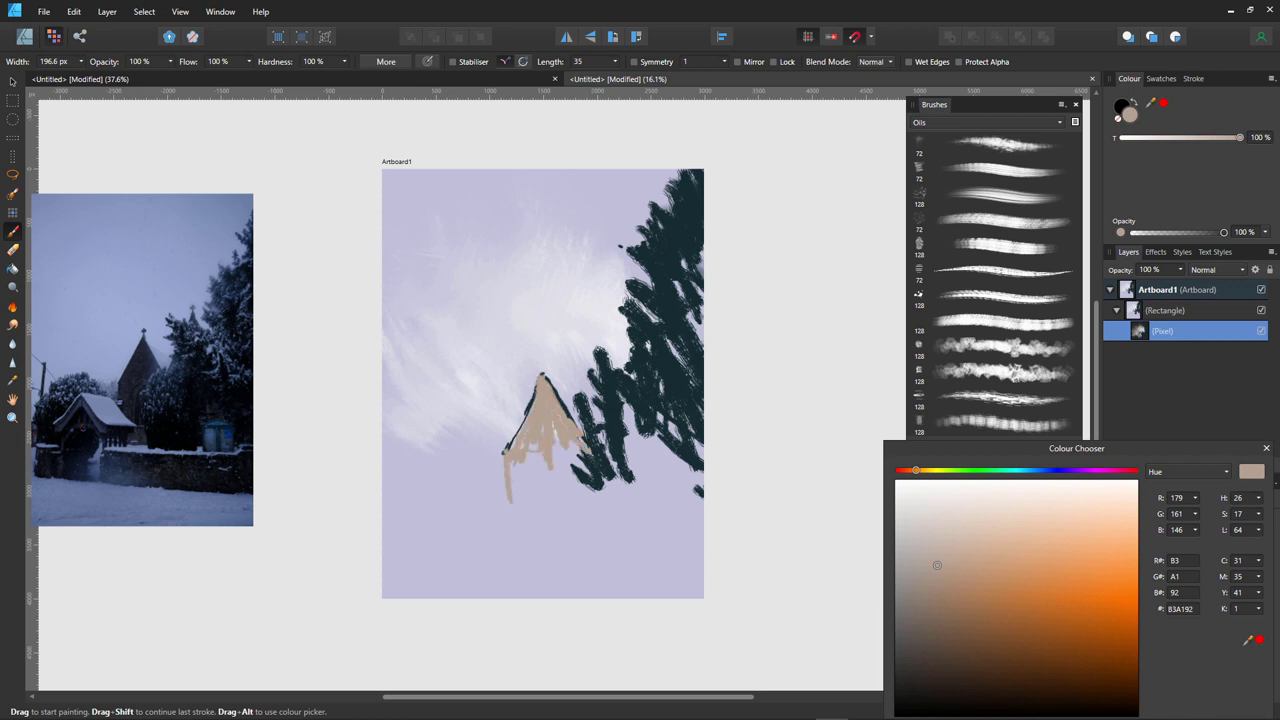
mouse_move(524, 454)
left_mouse_down()
mouse_move(522, 494)
mouse_move(536, 496)
mouse_move(512, 500)
left_mouse_up()
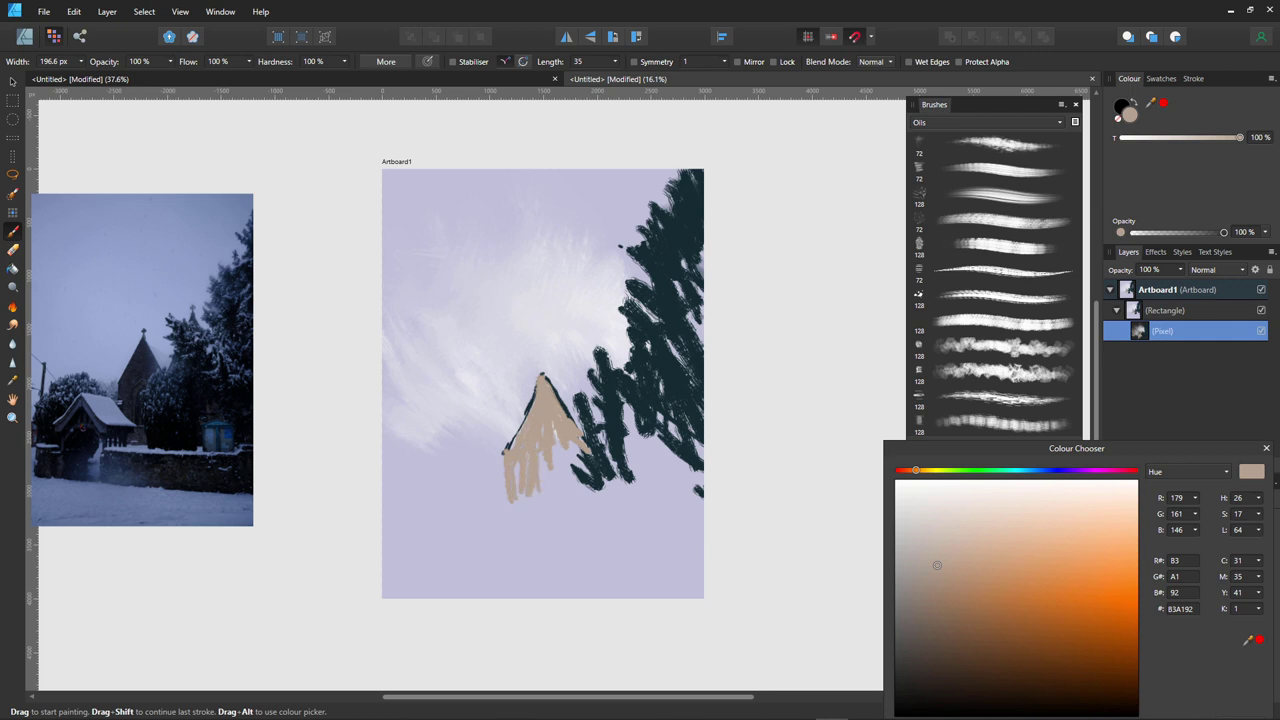
mouse_move(513, 434)
left_mouse_down()
mouse_move(518, 494)
mouse_move(555, 470)
mouse_move(541, 502)
mouse_move(542, 484)
left_mouse_up()
- Shade the roof's right edge with browns 7F5B3E and 564435
left_click(978, 628)
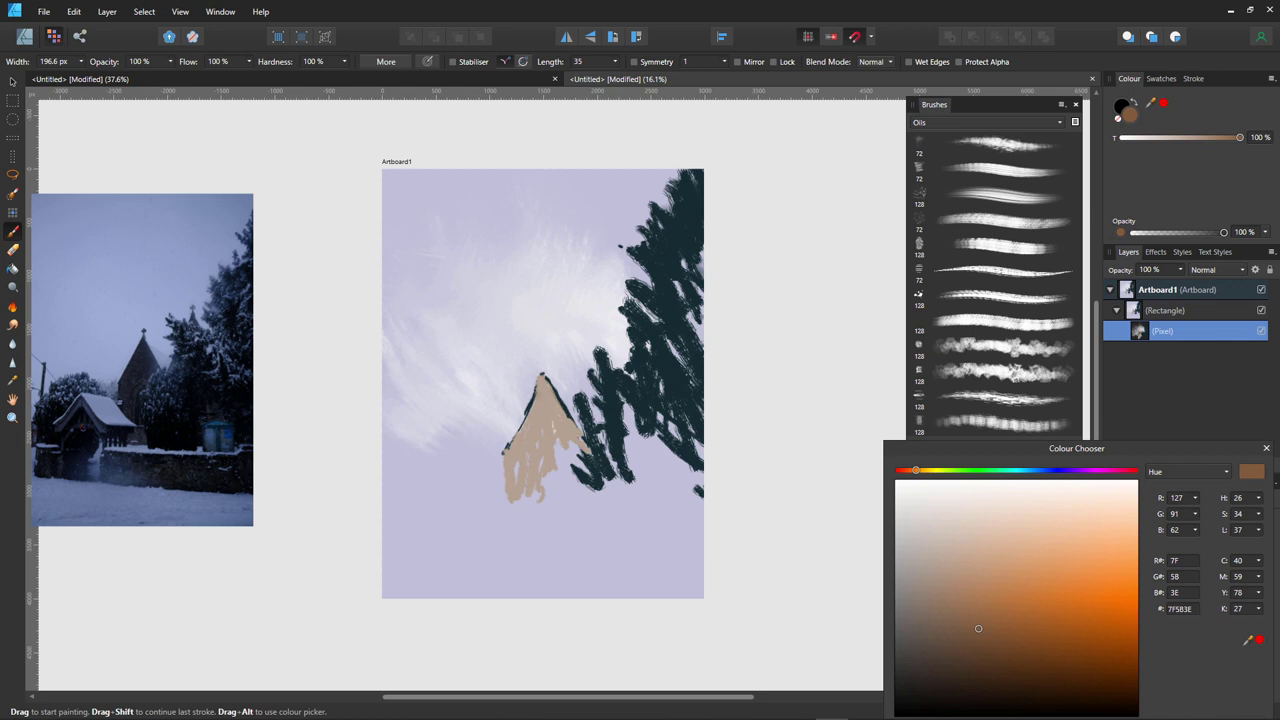
mouse_move(541, 386)
left_mouse_down()
mouse_move(588, 456)
mouse_move(560, 450)
left_mouse_up()
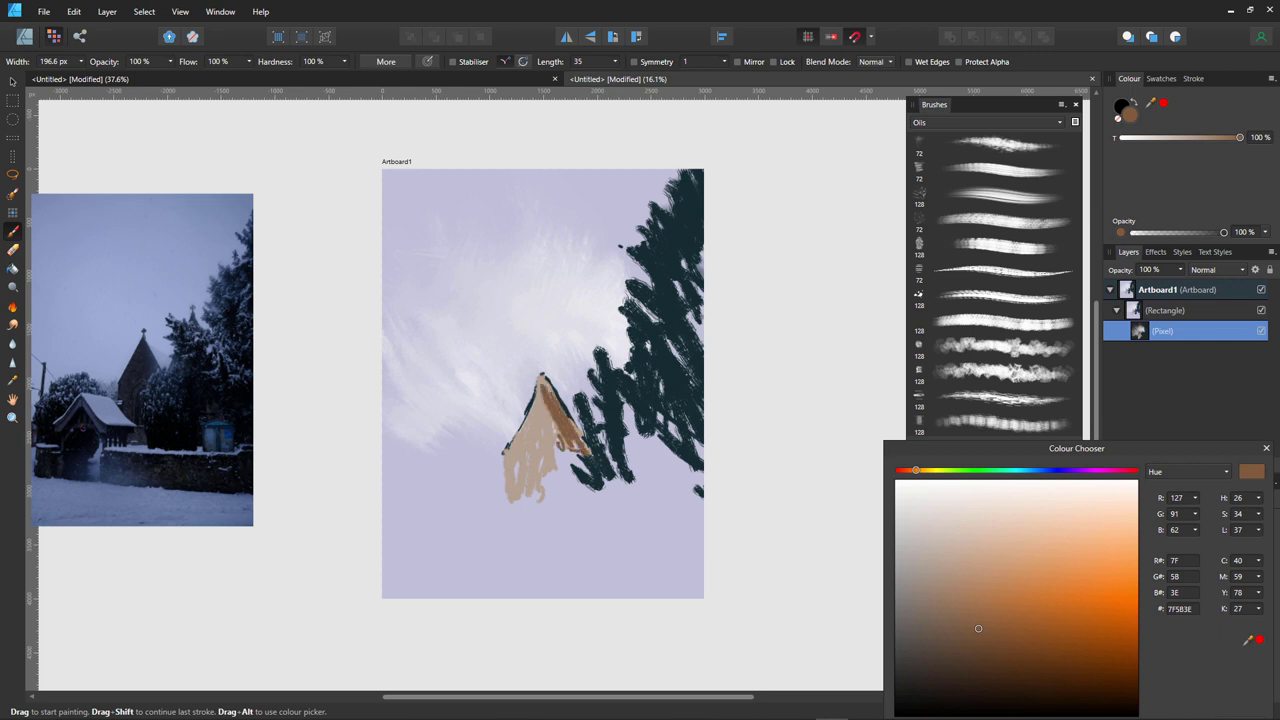
left_click_drag(542, 377, 586, 445)
left_click(951, 652)
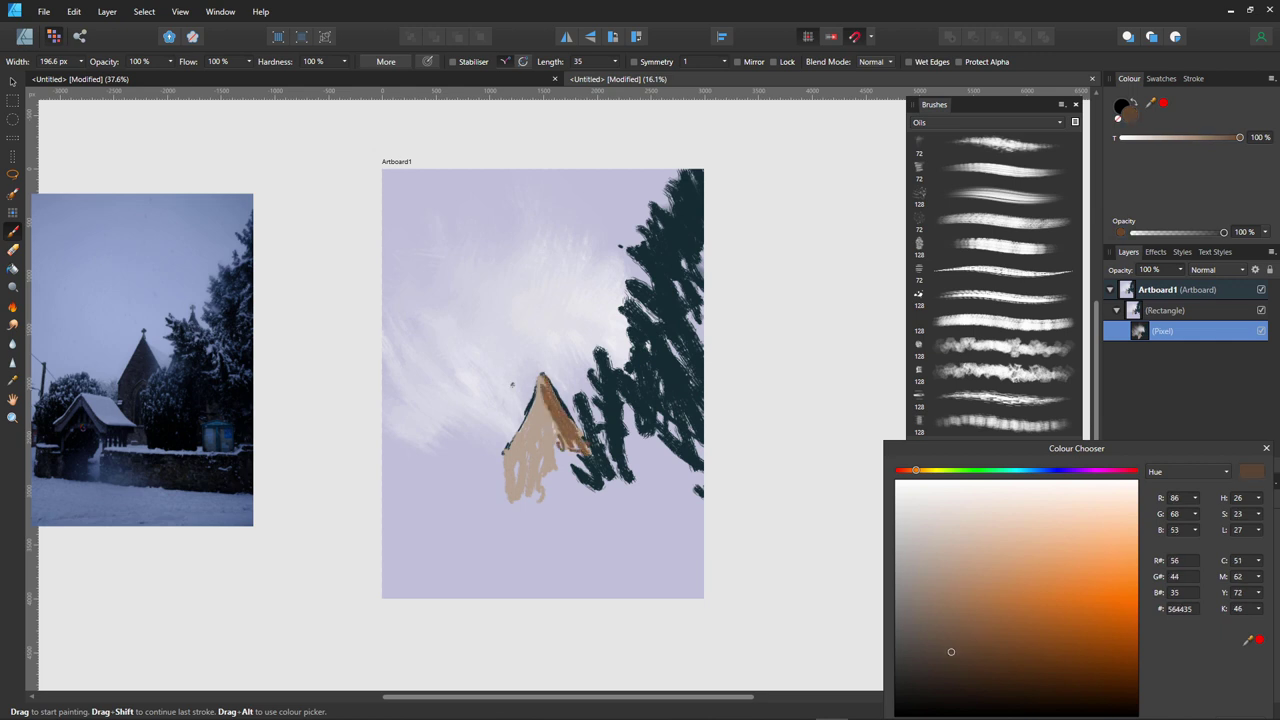
left_click_drag(542, 376, 582, 442)
mouse_move(558, 398)
left_mouse_down()
mouse_move(590, 452)
mouse_move(545, 466)
left_mouse_up()
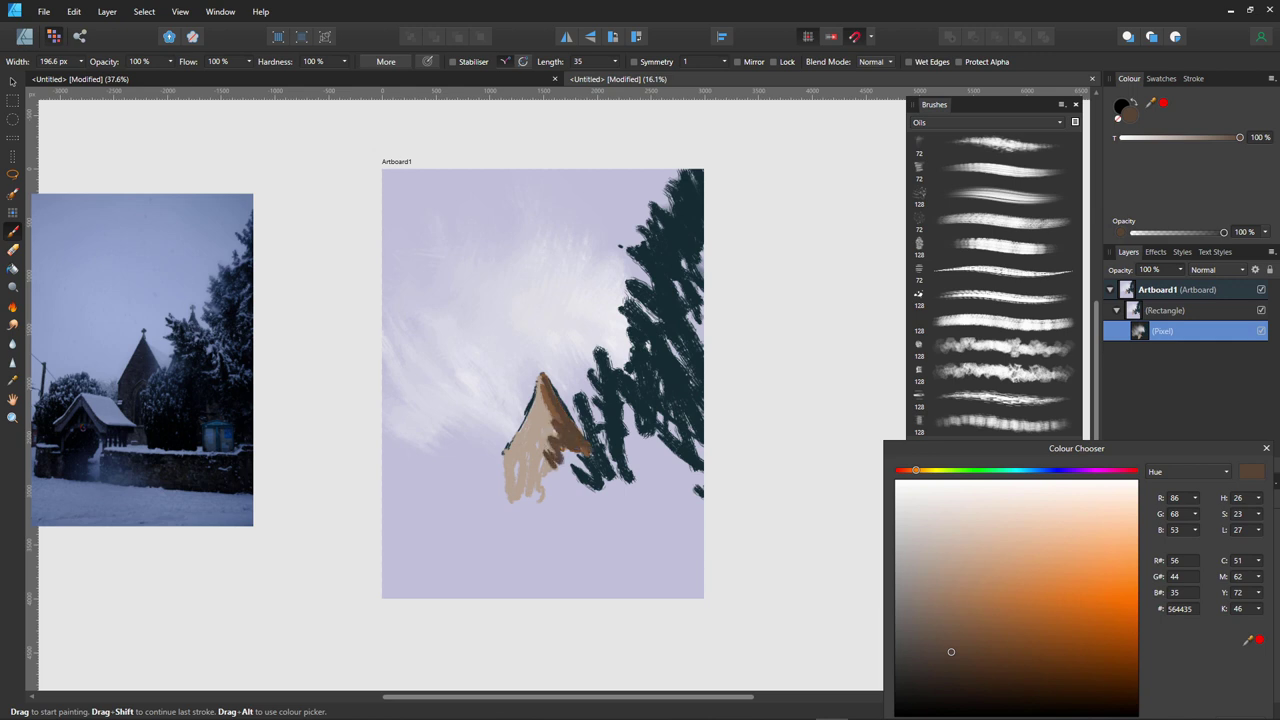
- Paint the roof's upper part in dark blue-grey 404355
left_click(1050, 470)
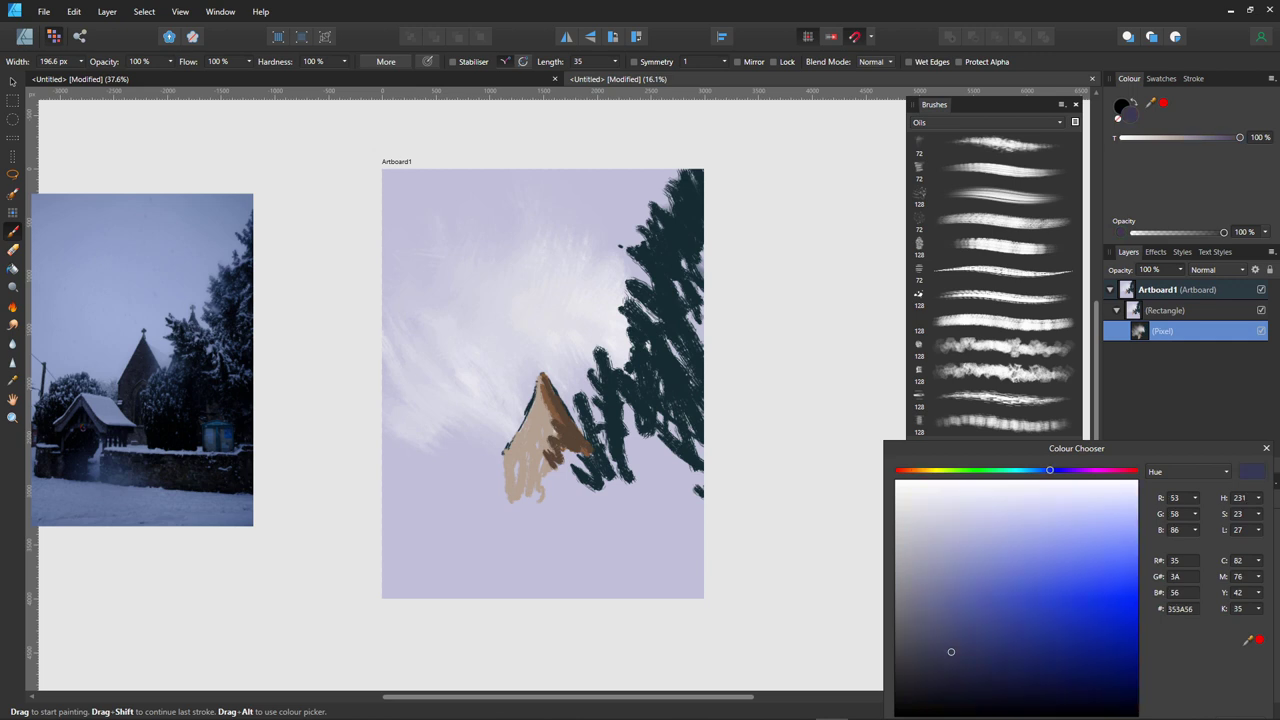
mouse_move(951, 651)
left_mouse_down()
mouse_move(920, 626)
mouse_move(929, 647)
left_mouse_up()
mouse_move(550, 378)
left_mouse_down()
mouse_move(556, 420)
mouse_move(536, 398)
mouse_move(524, 430)
mouse_move(546, 427)
left_mouse_up()
mouse_move(548, 421)
left_mouse_down()
mouse_move(538, 429)
mouse_move(577, 477)
mouse_move(588, 466)
mouse_move(545, 430)
mouse_move(570, 456)
mouse_move(548, 468)
mouse_move(550, 416)
mouse_move(540, 466)
left_mouse_up()
- Smudge the roof's lower-right edge into the trees and choose another Oils brush
key("r")
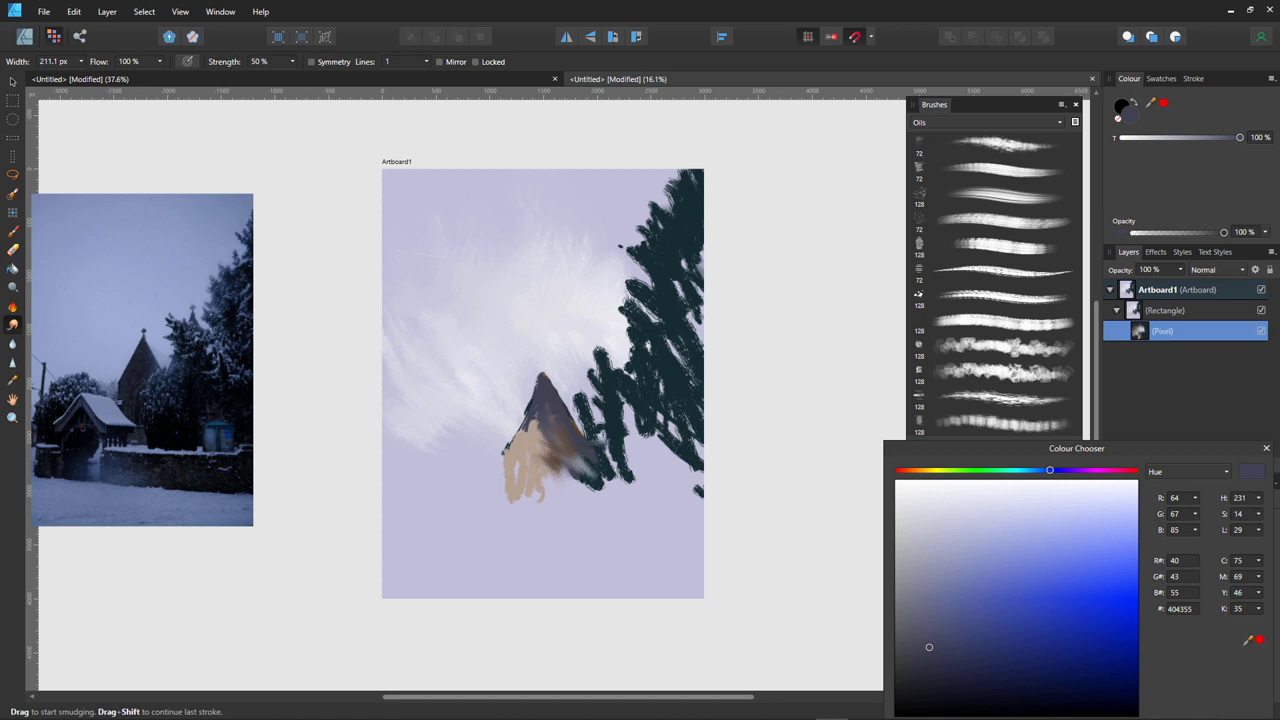
left_click(12, 343)
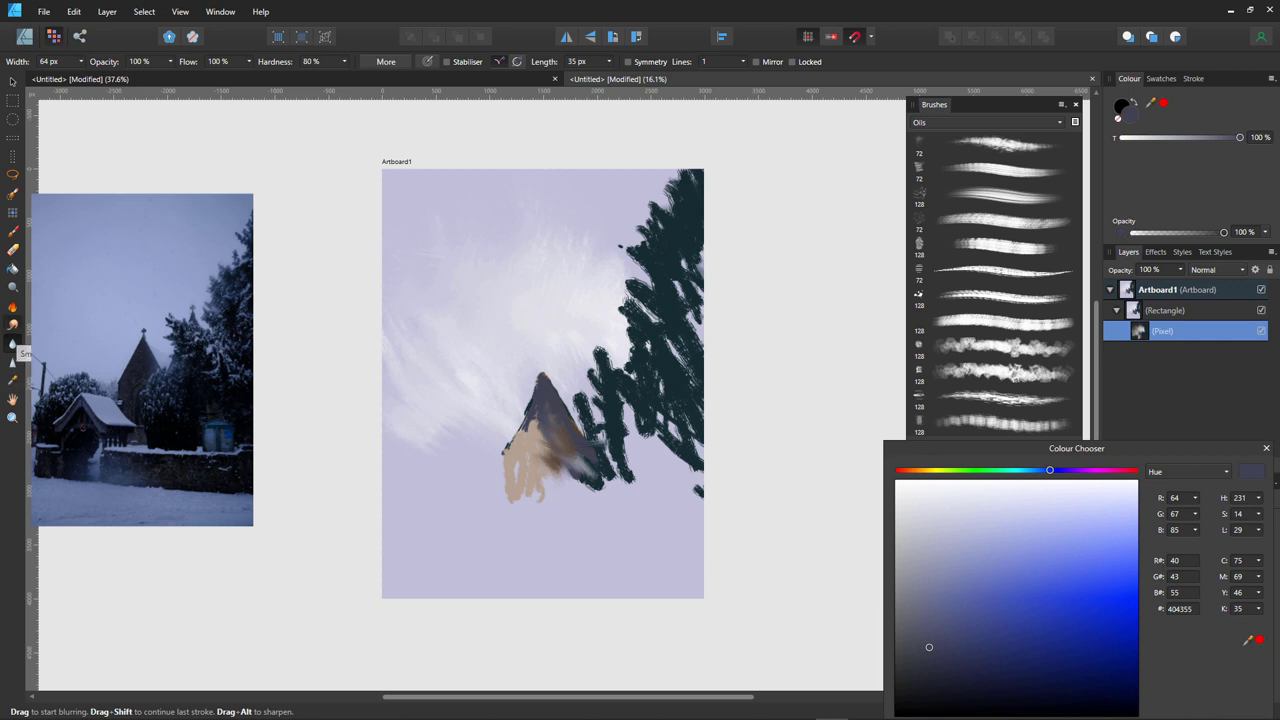
left_click(13, 325)
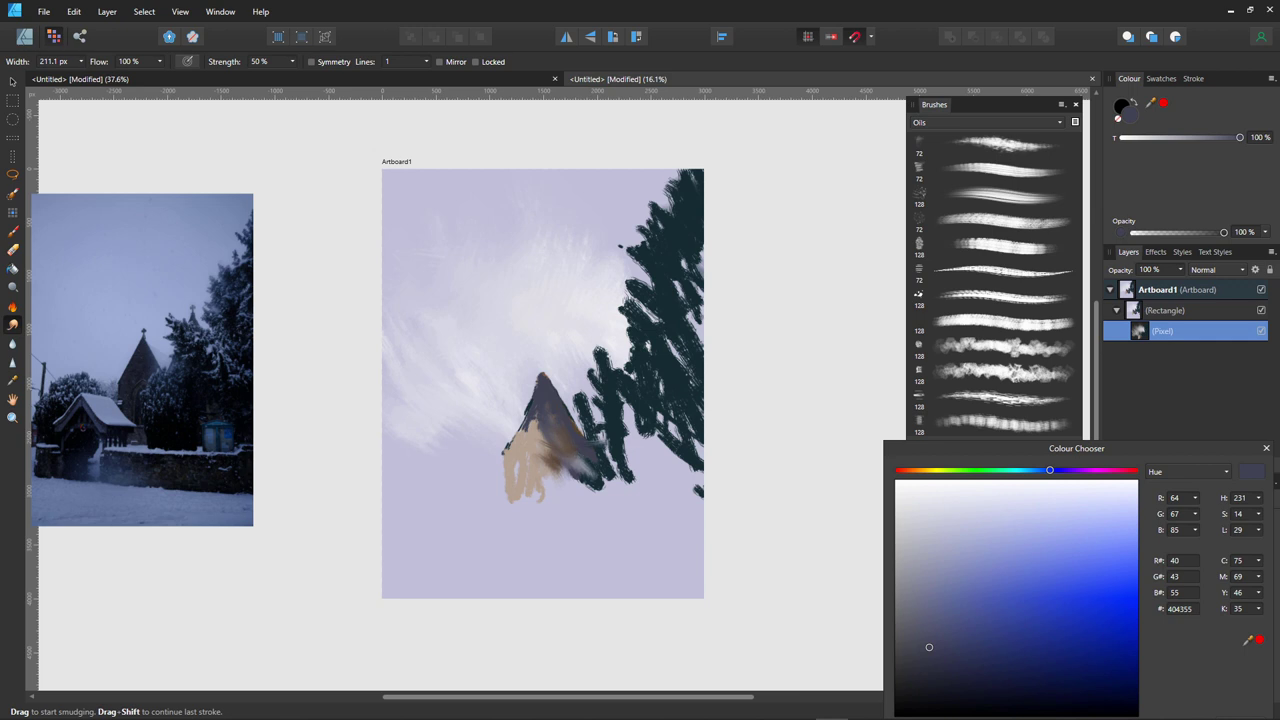
left_click_drag(595, 436, 586, 480)
left_click(1000, 195)
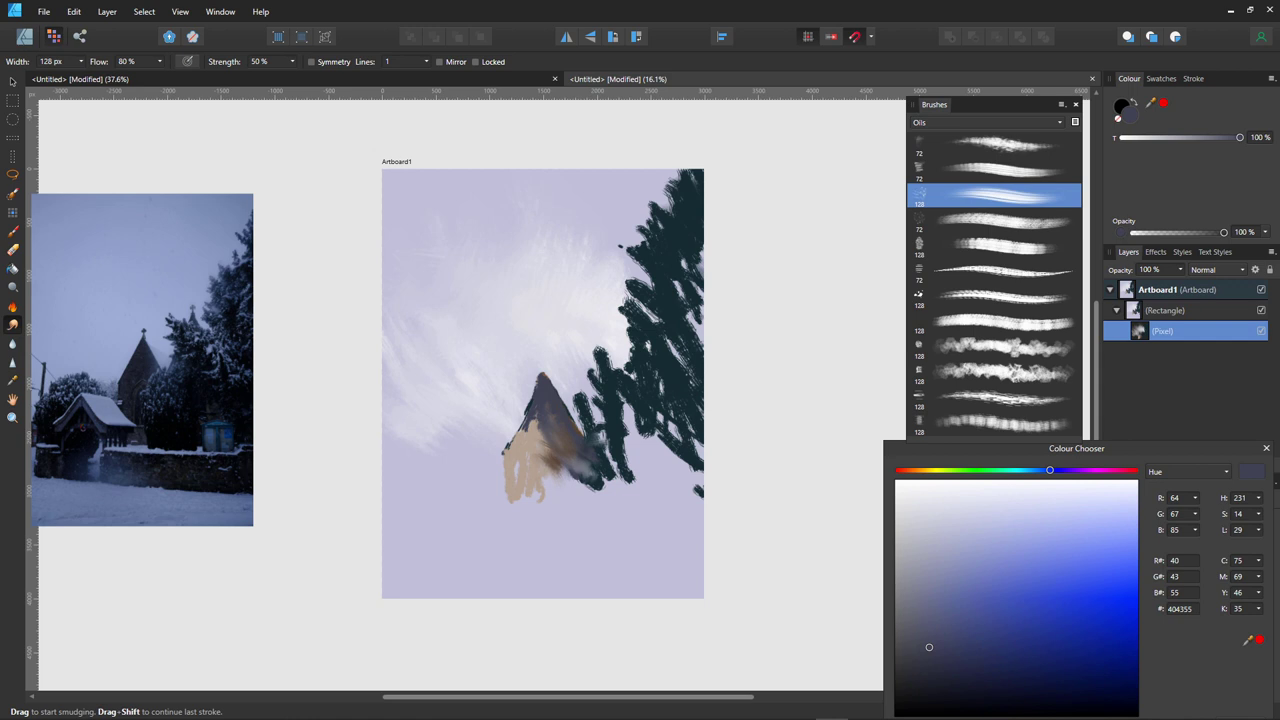
left_click(1259, 640)
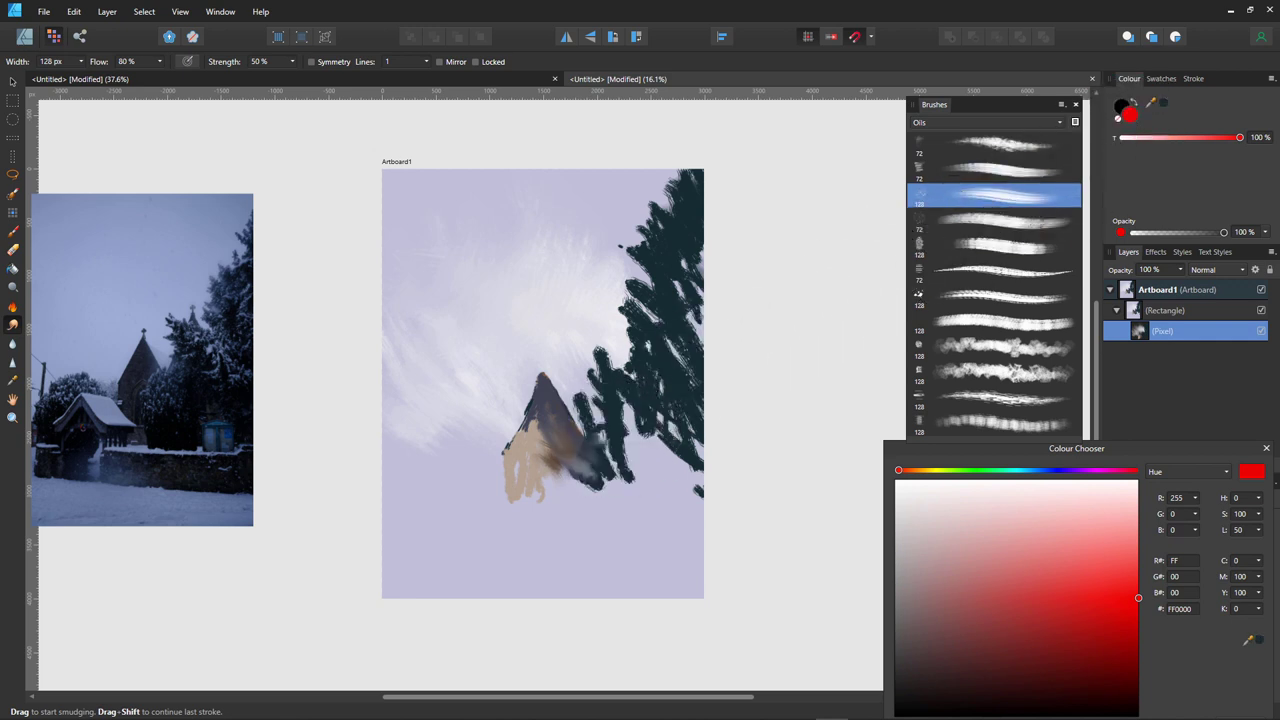
- With dark teal 152C30 on the Paint Brush, extend the tree down beside the house
left_click(1259, 640)
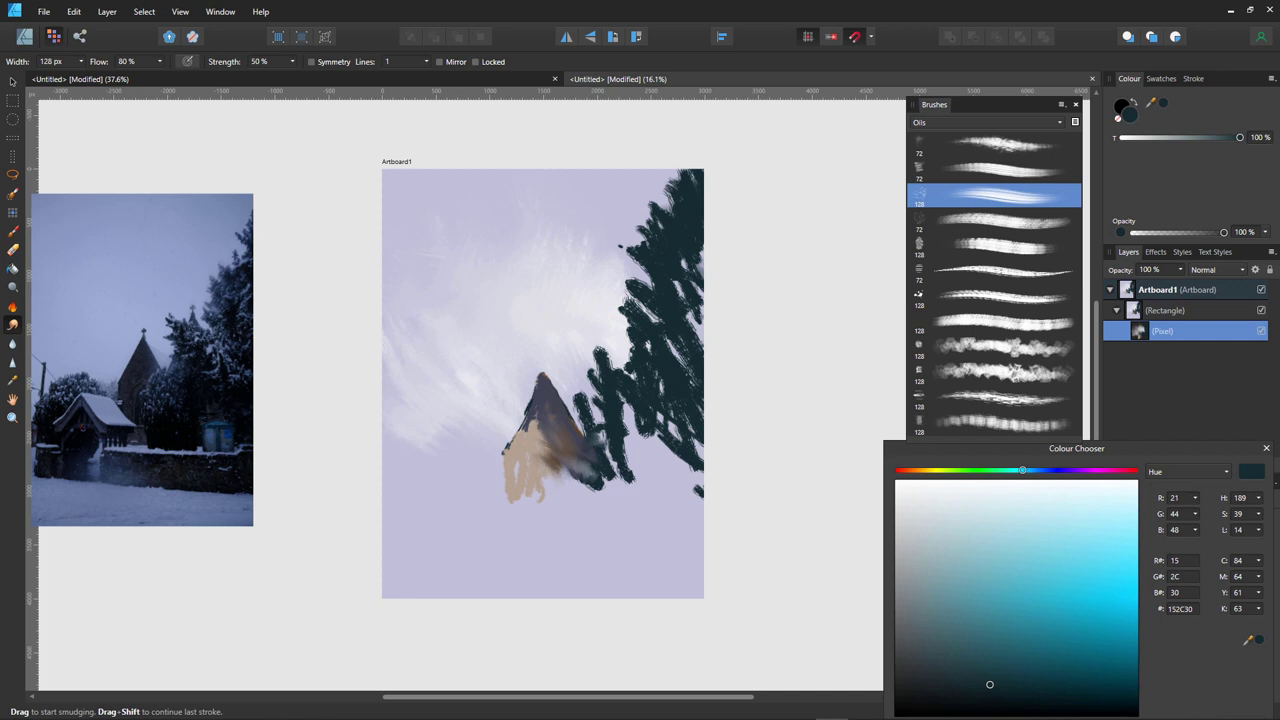
key("w")
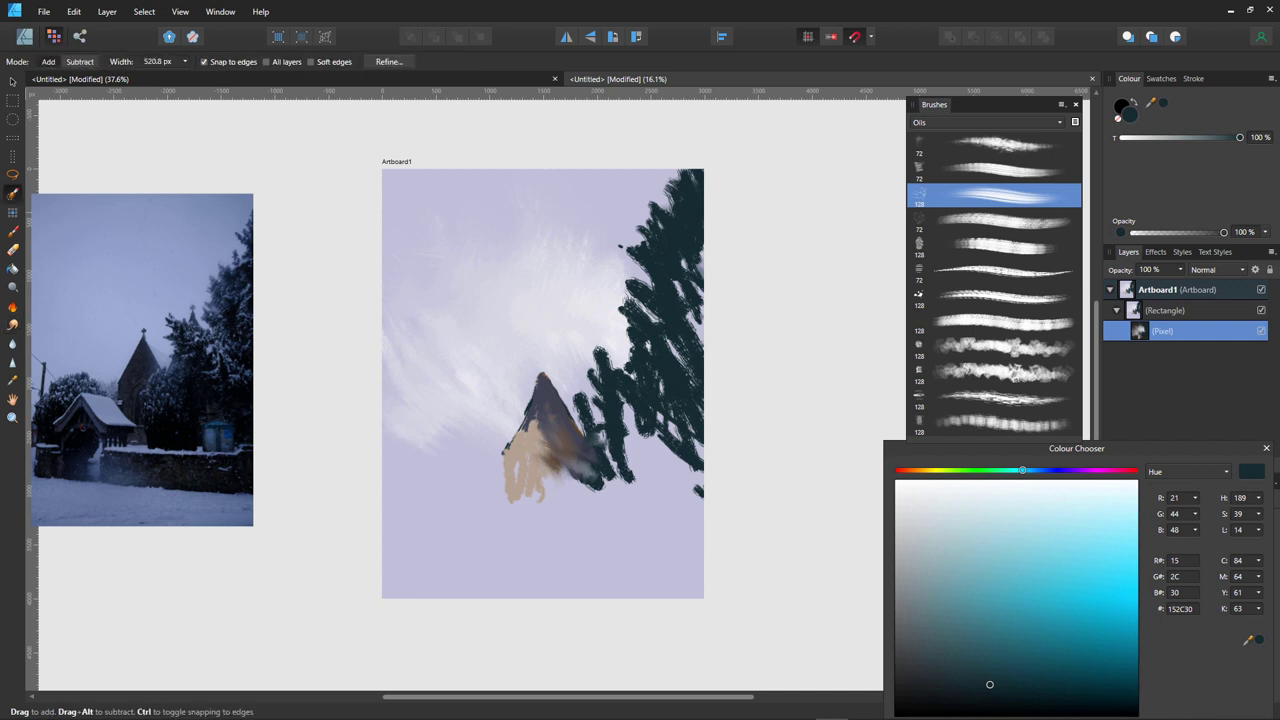
key("b")
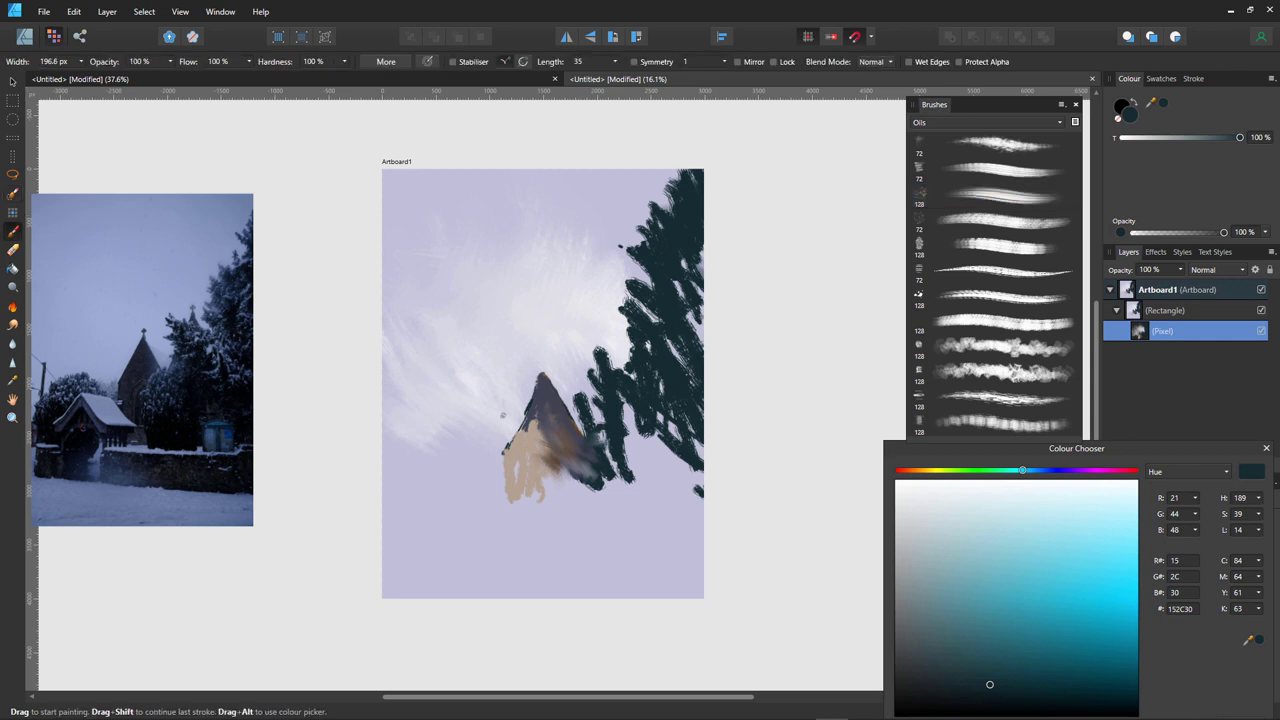
mouse_move(584, 450)
left_mouse_down()
mouse_move(600, 476)
mouse_move(568, 440)
mouse_move(580, 430)
mouse_move(568, 414)
mouse_move(556, 470)
mouse_move(580, 424)
mouse_move(594, 506)
mouse_move(632, 400)
mouse_move(702, 488)
left_mouse_up()
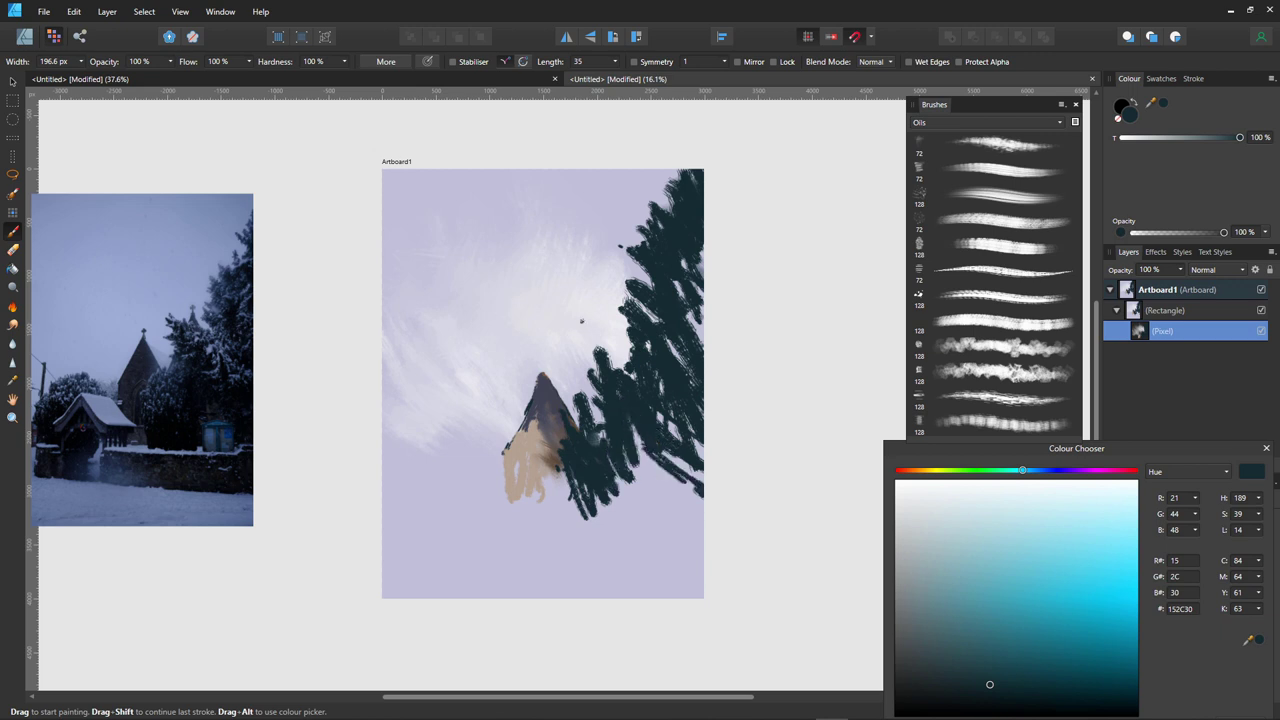
left_click_drag(566, 432, 560, 522)
left_click_drag(556, 478, 554, 514)
left_click_drag(560, 504, 566, 510)
- Outline the beige wall's left edge and draw a low wall line leftward
left_click_drag(508, 472, 512, 490)
left_click_drag(508, 446, 512, 488)
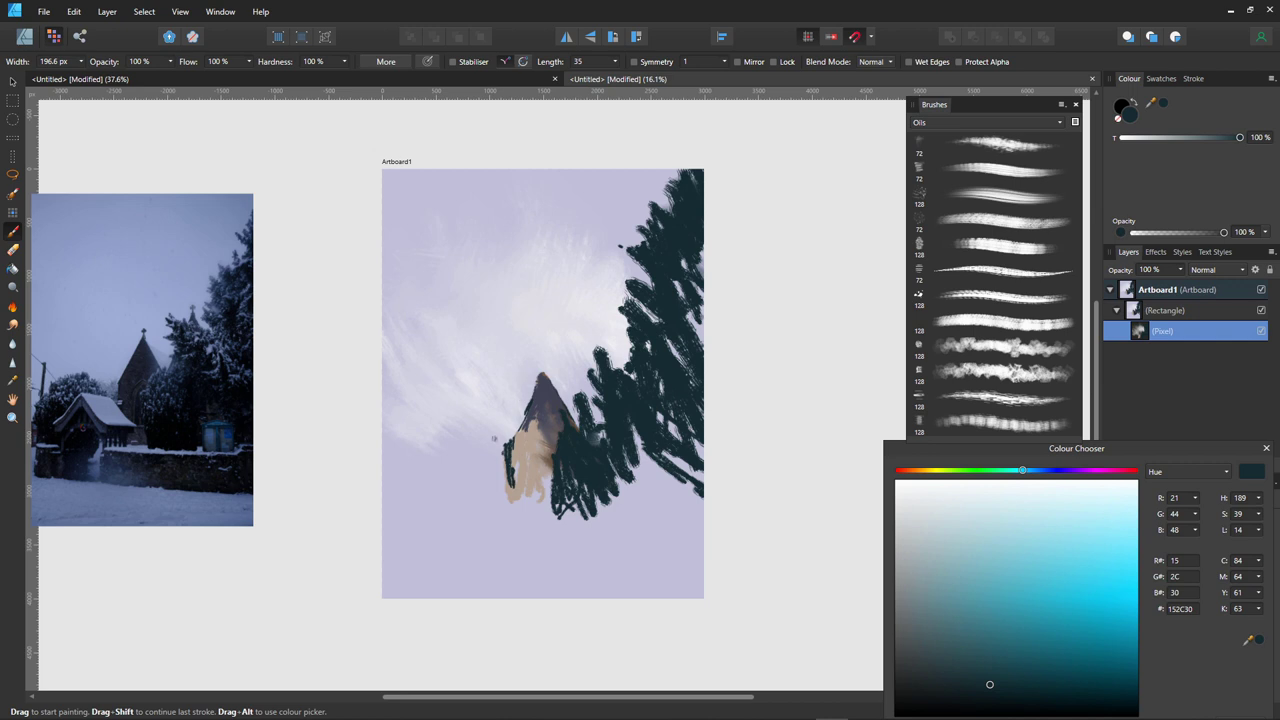
left_click_drag(488, 436, 524, 502)
mouse_move(498, 436)
left_mouse_down()
mouse_move(434, 443)
mouse_move(459, 499)
mouse_move(524, 497)
mouse_move(462, 495)
left_mouse_up()
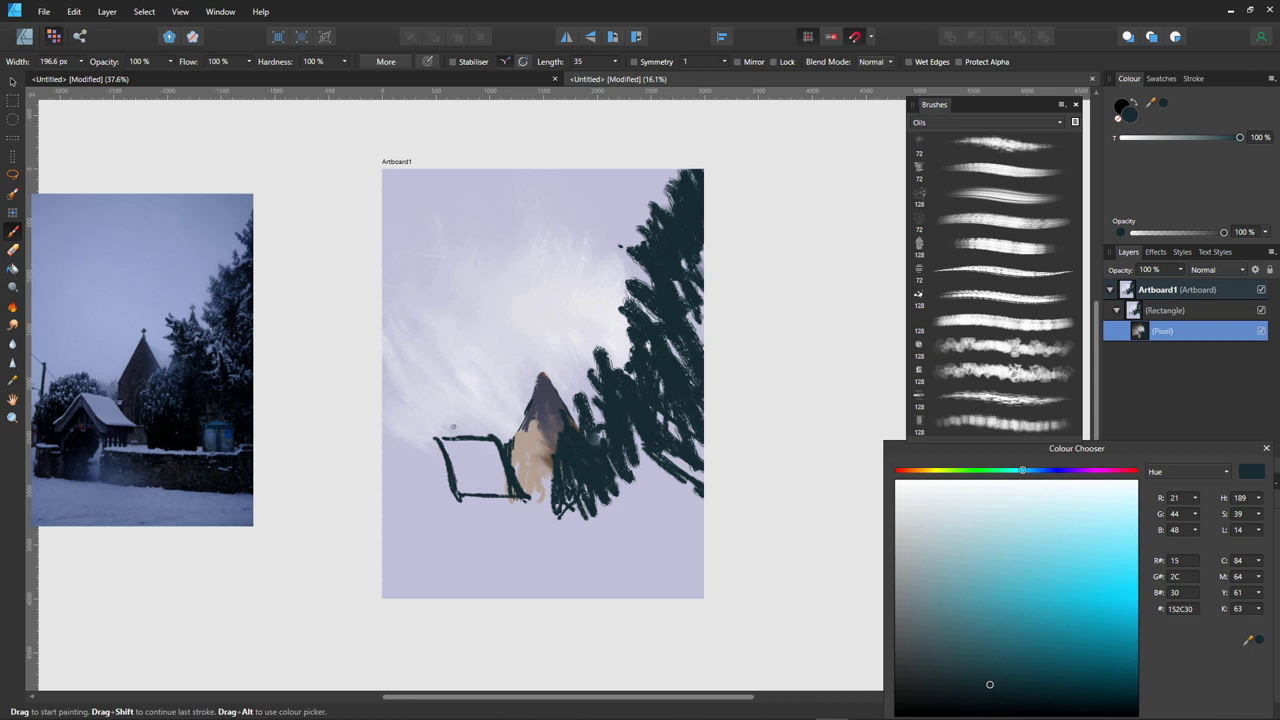
- Outline the lychgate's left roof edge, inner line and bottom edge in teal
left_click_drag(432, 437, 410, 487)
left_click_drag(428, 436, 396, 498)
mouse_move(430, 452)
left_mouse_down()
mouse_move(439, 489)
mouse_move(427, 465)
mouse_move(400, 494)
left_mouse_up()
left_click_drag(527, 500, 473, 499)
- Repaint the lychgate's bottom edge, roof underside and right wall in dark navy
left_click(1059, 688)
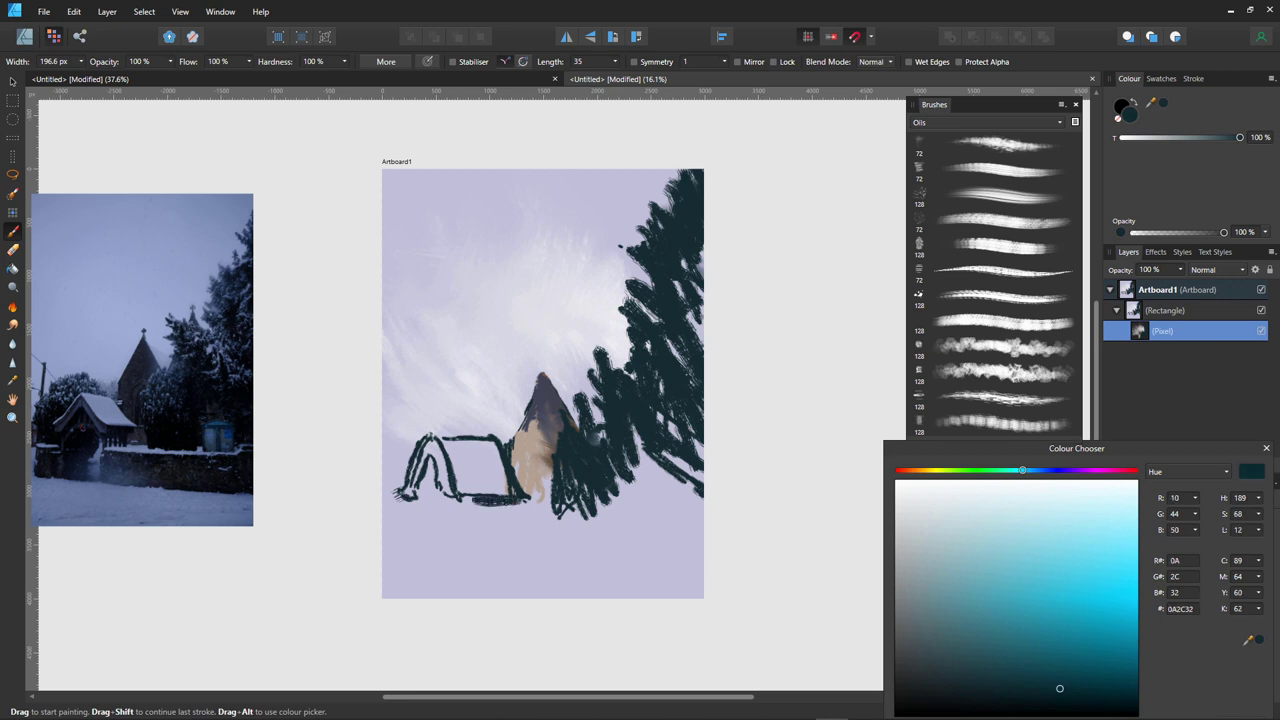
left_click(1047, 470)
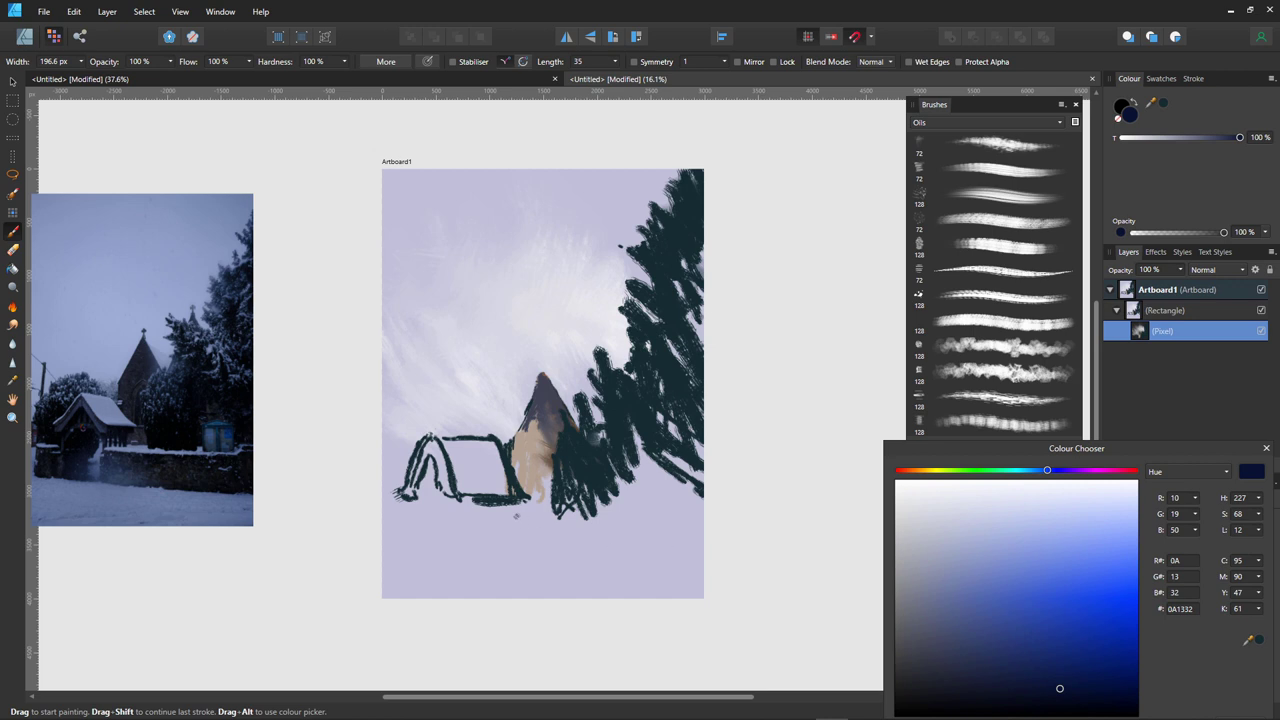
left_click_drag(516, 505, 456, 498)
left_click_drag(432, 440, 460, 490)
mouse_move(436, 446)
left_mouse_down()
mouse_move(466, 496)
mouse_move(480, 492)
left_mouse_up()
left_click_drag(510, 436, 532, 500)
- Lay near-white snow across the lychgate roof and along its left edge
left_click(899, 488)
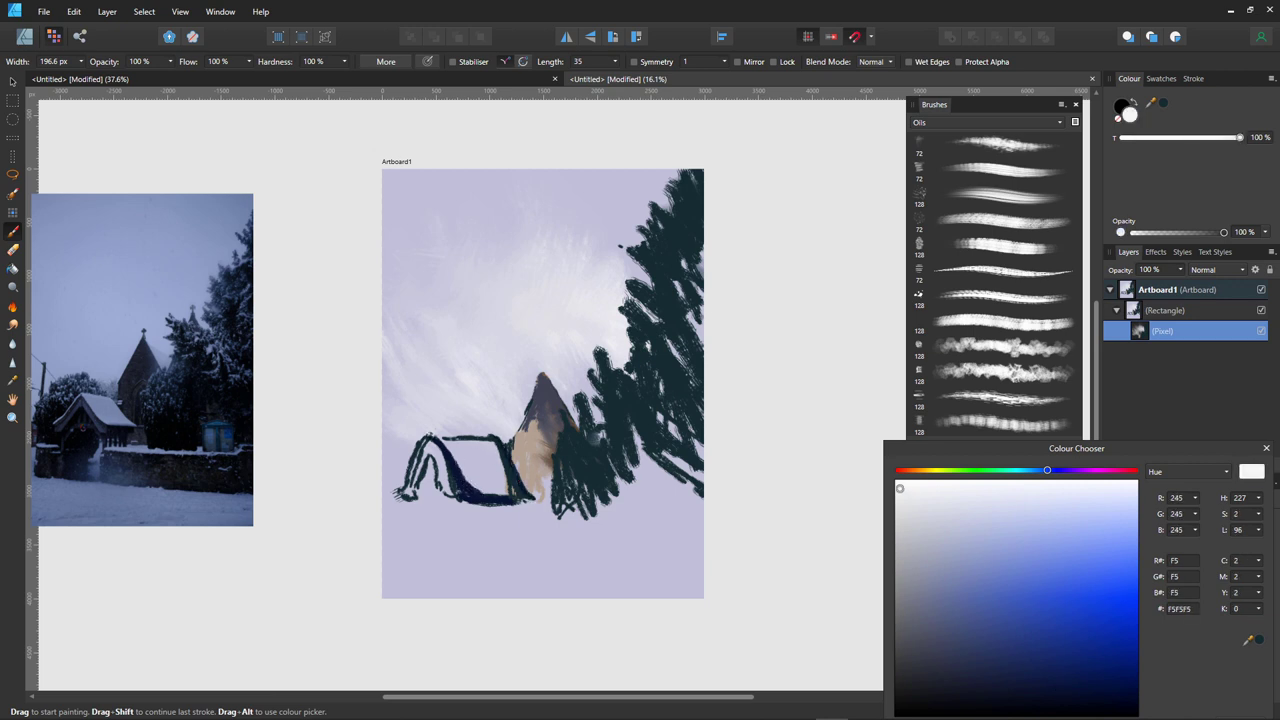
mouse_move(490, 442)
left_mouse_down()
mouse_move(532, 496)
mouse_move(490, 458)
mouse_move(484, 488)
mouse_move(436, 434)
mouse_move(460, 474)
mouse_move(484, 450)
mouse_move(462, 454)
mouse_move(482, 496)
mouse_move(490, 486)
mouse_move(468, 464)
mouse_move(512, 494)
left_mouse_up()
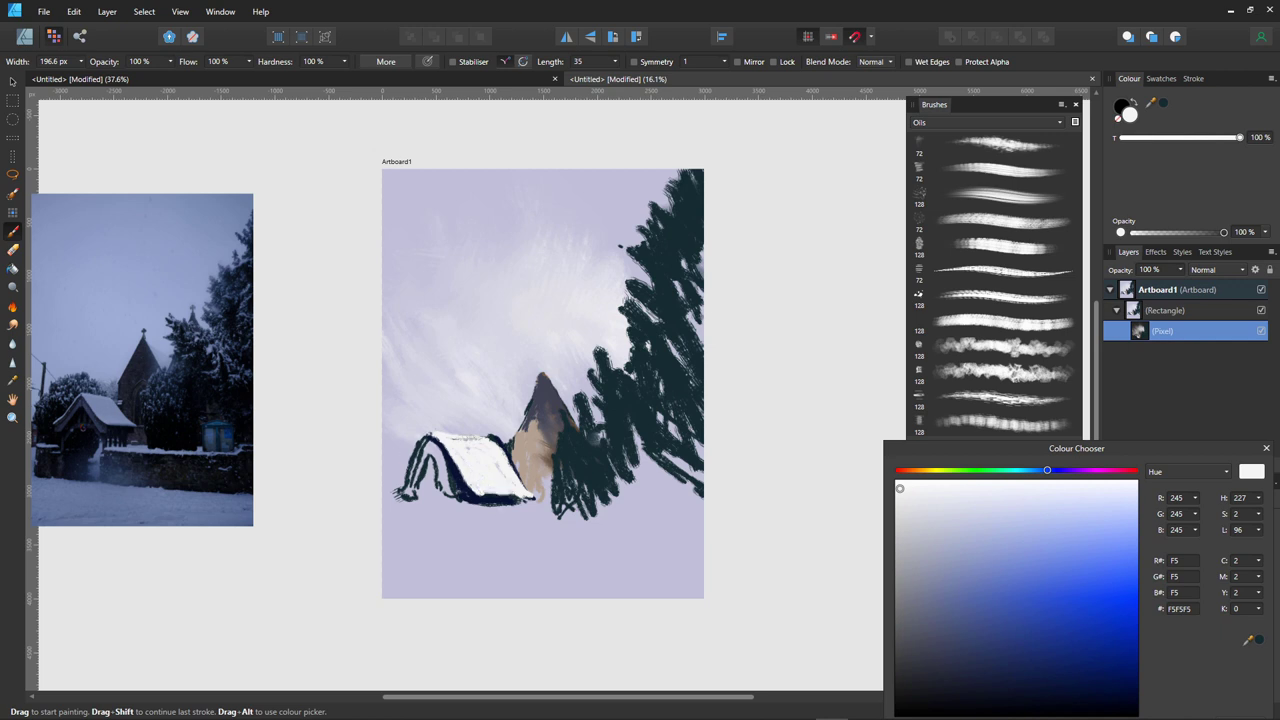
left_click_drag(430, 436, 400, 488)
left_click(570, 470, "alt")
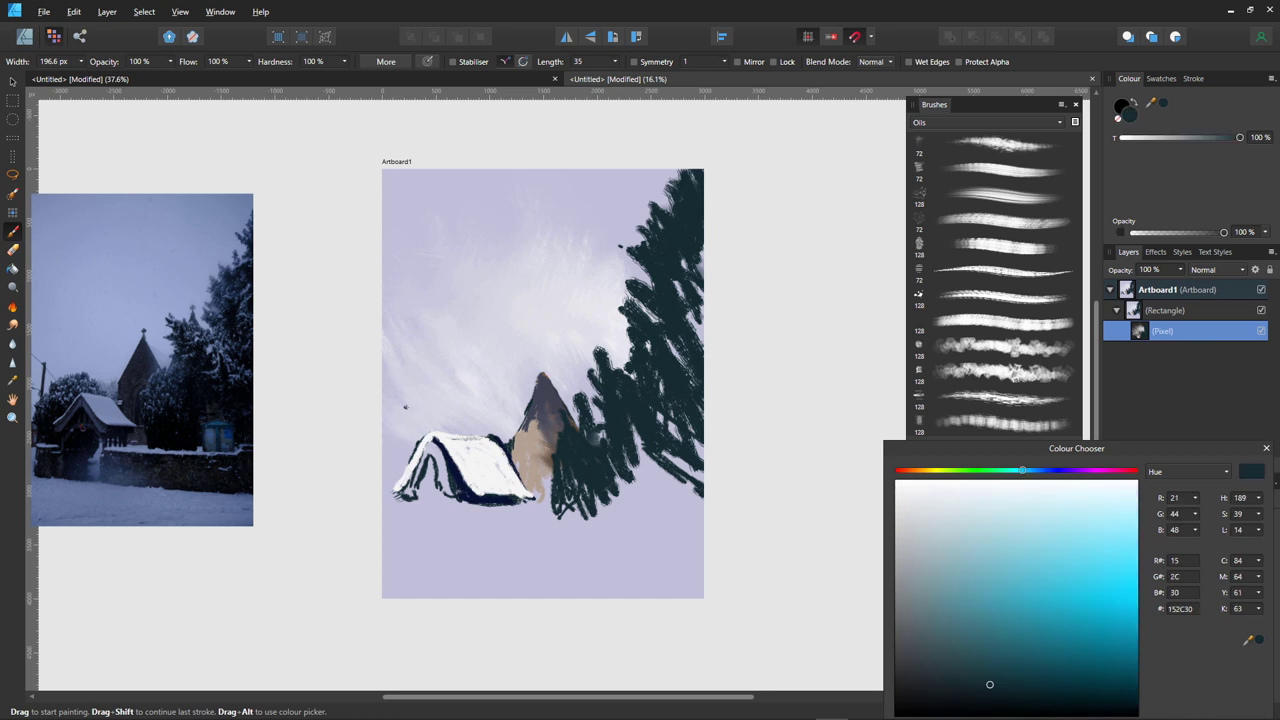
- Paint dark teal trees and a thin trunk along the artboard's left edge
mouse_move(405, 407)
left_mouse_down()
mouse_move(412, 444)
mouse_move(404, 416)
mouse_move(398, 462)
mouse_move(420, 418)
mouse_move(409, 397)
mouse_move(440, 425)
mouse_move(476, 426)
mouse_move(440, 414)
mouse_move(452, 410)
mouse_move(488, 432)
mouse_move(462, 433)
mouse_move(430, 400)
mouse_move(448, 400)
mouse_move(472, 414)
mouse_move(400, 412)
mouse_move(388, 490)
left_mouse_up()
left_click(422, 436)
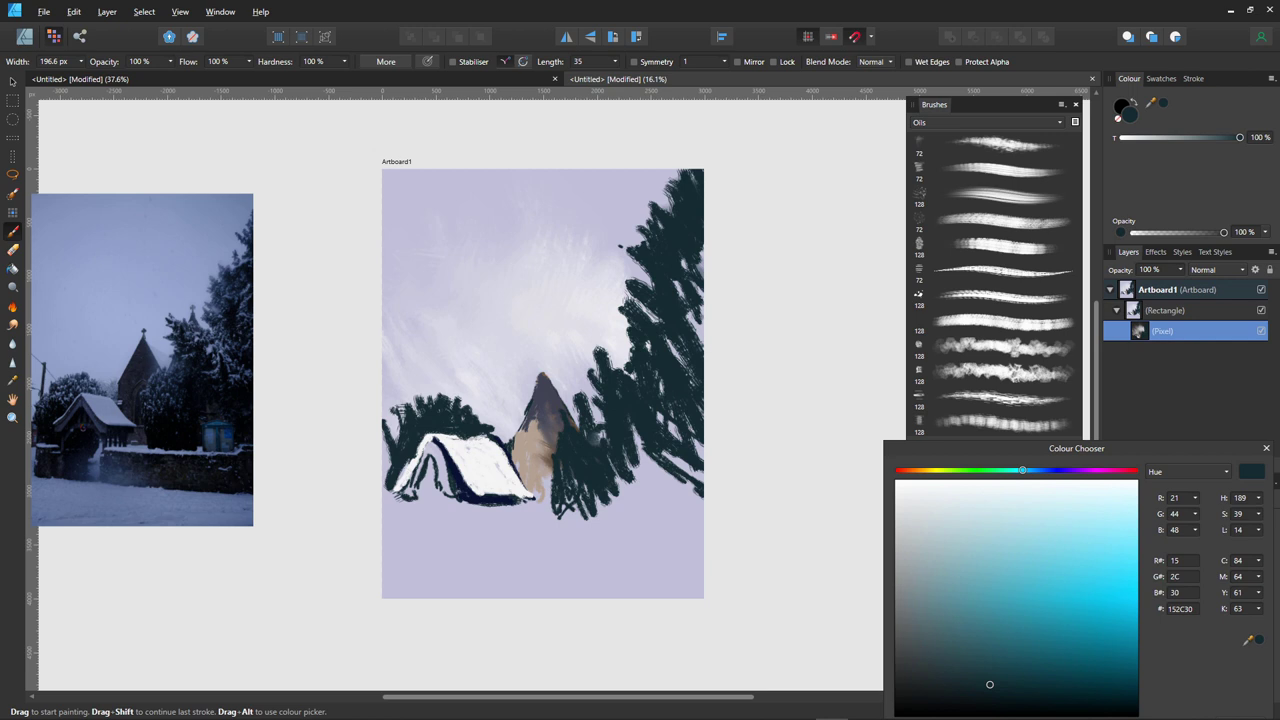
left_click_drag(408, 460, 398, 482)
left_click_drag(398, 426, 384, 498)
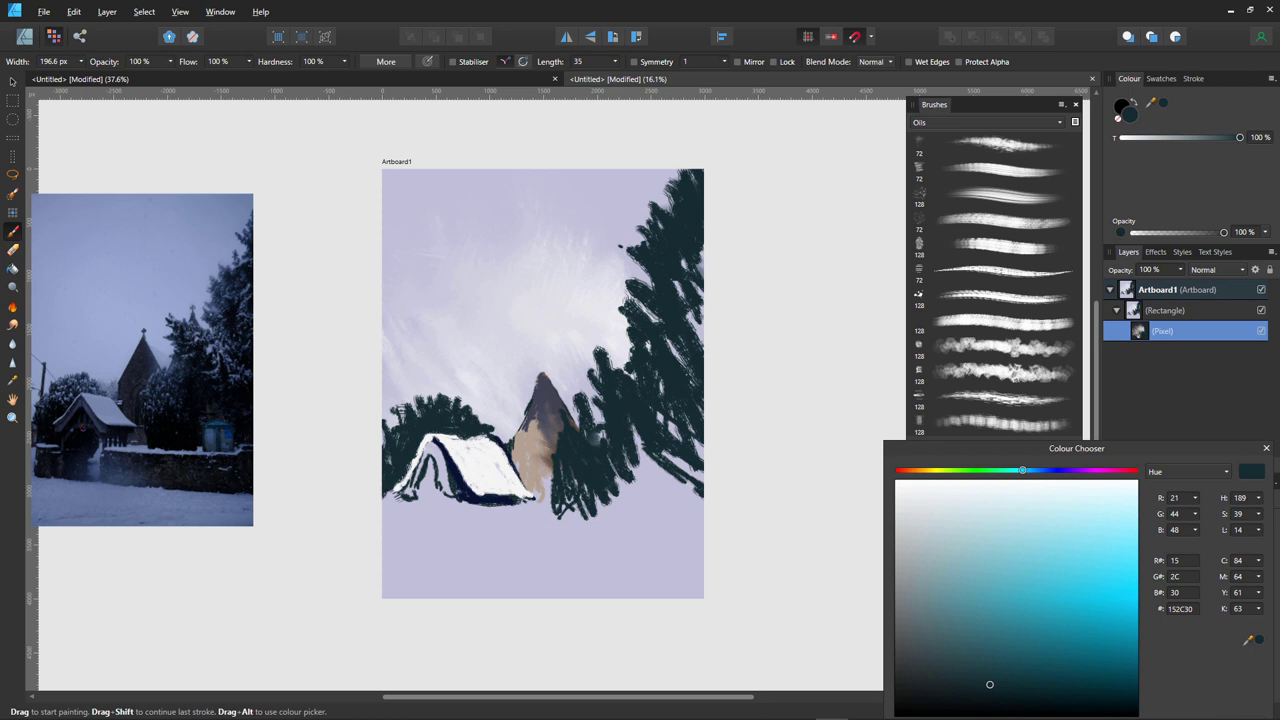
left_click_drag(407, 360, 405, 414)
- Outline both steeple edges in dark teal and start its upper left in beige
mouse_move(546, 372)
left_mouse_down()
mouse_move(578, 424)
mouse_move(574, 412)
left_mouse_up()
left_click_drag(541, 366, 512, 442)
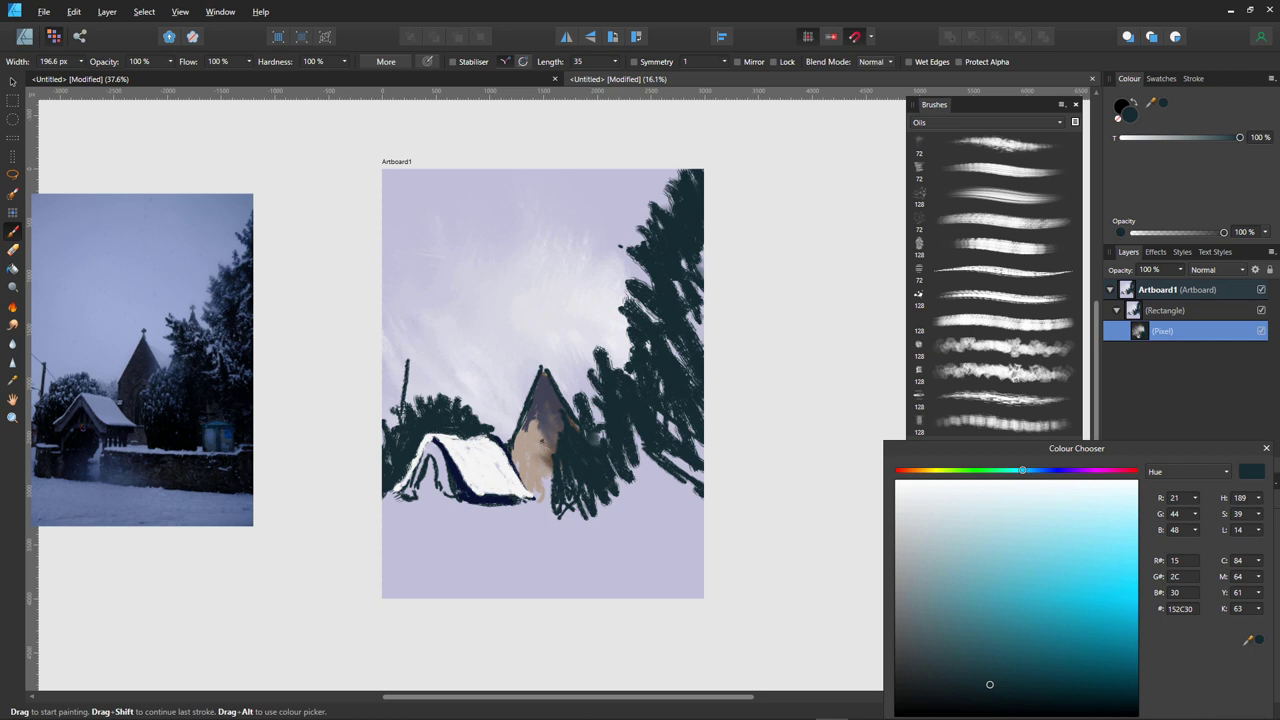
left_click(530, 450, "alt")
left_click_drag(541, 384, 530, 428)
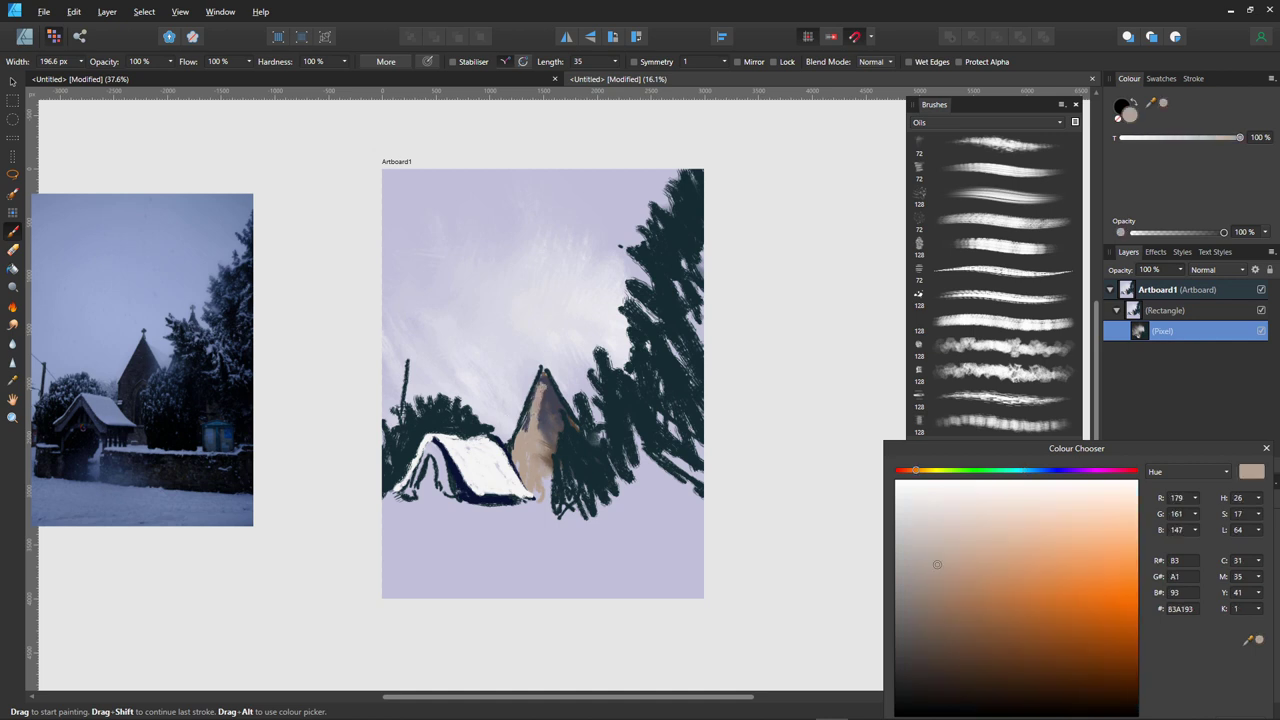
- Fill the tower with tan from the steeple down to its base
left_click_drag(542, 370, 527, 432)
mouse_move(549, 378)
left_mouse_down()
mouse_move(543, 430)
mouse_move(513, 467)
mouse_move(543, 516)
mouse_move(551, 506)
mouse_move(556, 518)
mouse_move(540, 524)
left_mouse_up()
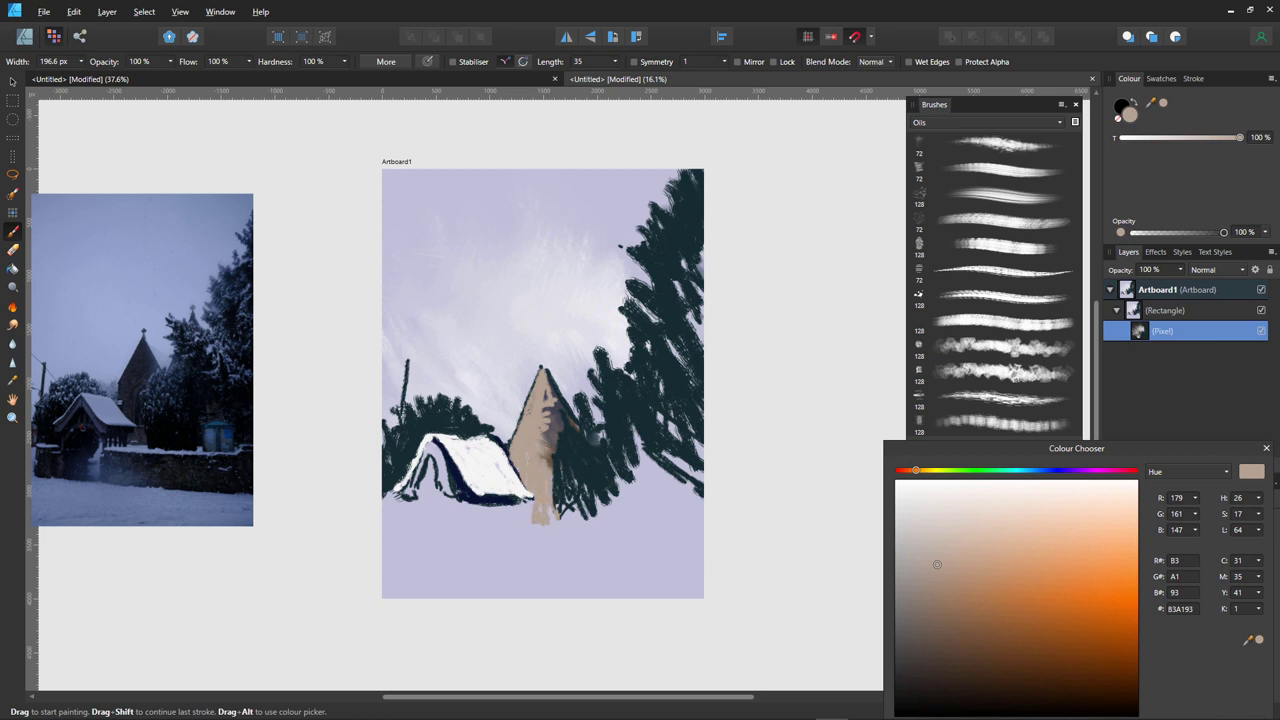
mouse_move(524, 510)
left_mouse_down()
mouse_move(508, 516)
mouse_move(516, 523)
left_mouse_up()
mouse_move(562, 462)
left_mouse_down()
mouse_move(556, 510)
mouse_move(548, 430)
mouse_move(560, 456)
left_mouse_up()
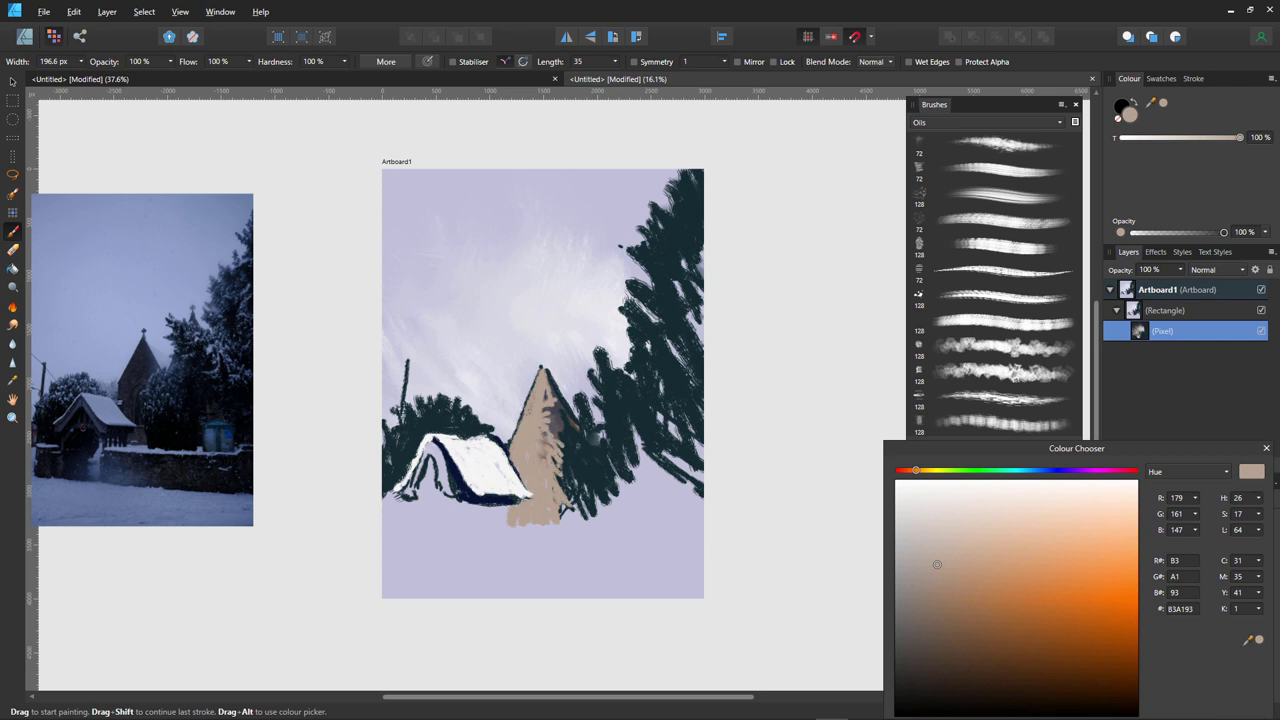
- Shade the tower's face with darker brown and grey-mauve 615A5E strokes
left_click(940, 621)
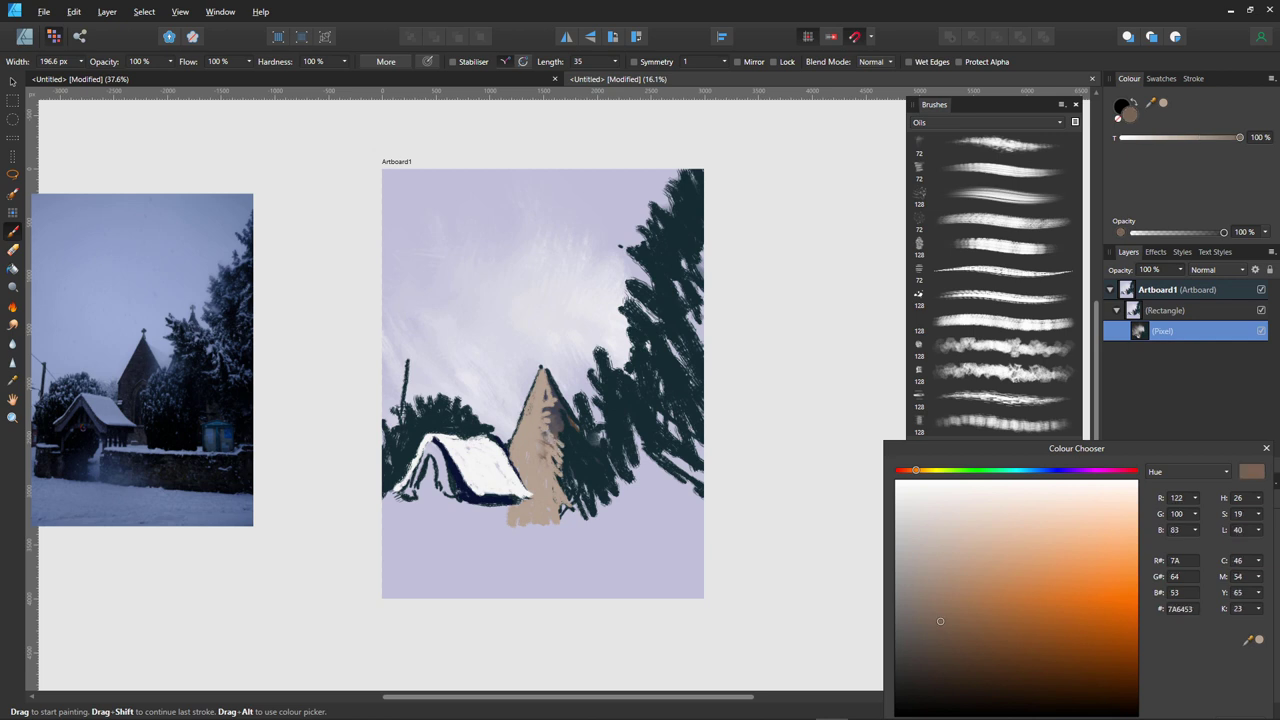
mouse_move(552, 424)
left_mouse_down()
mouse_move(566, 456)
mouse_move(556, 440)
left_mouse_up()
left_click(935, 668)
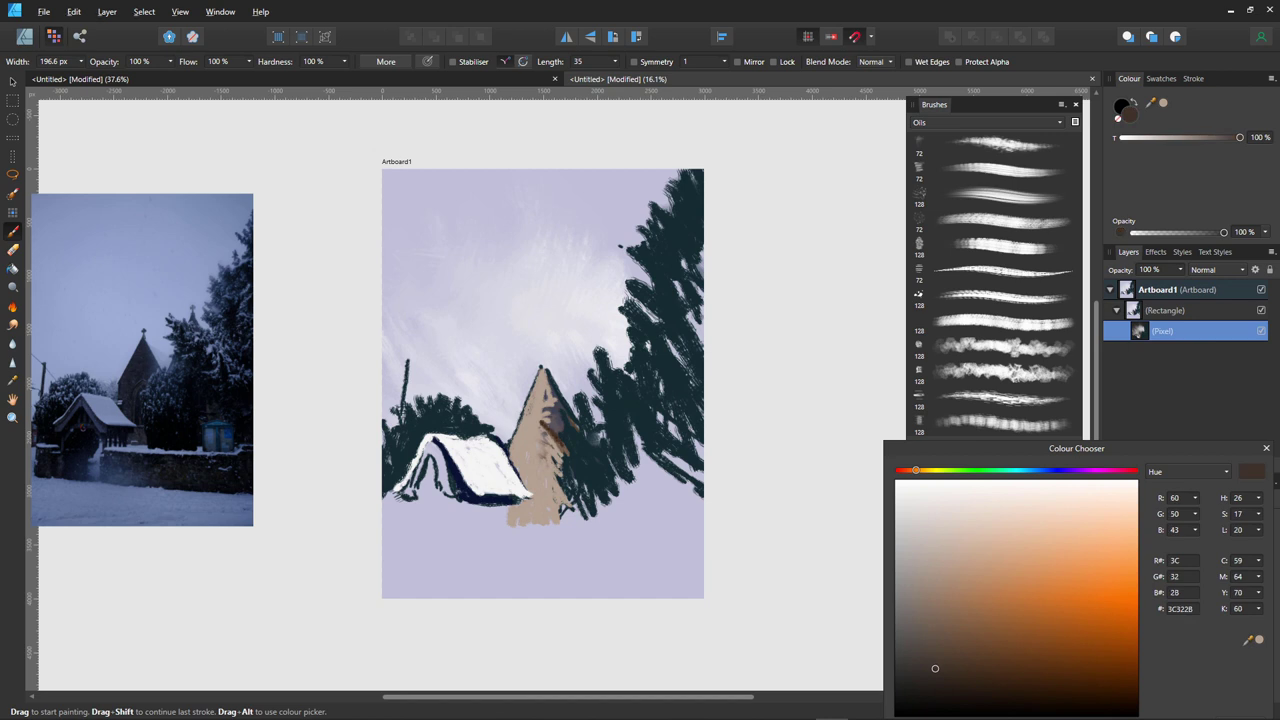
left_click(1111, 470)
left_click(904, 629)
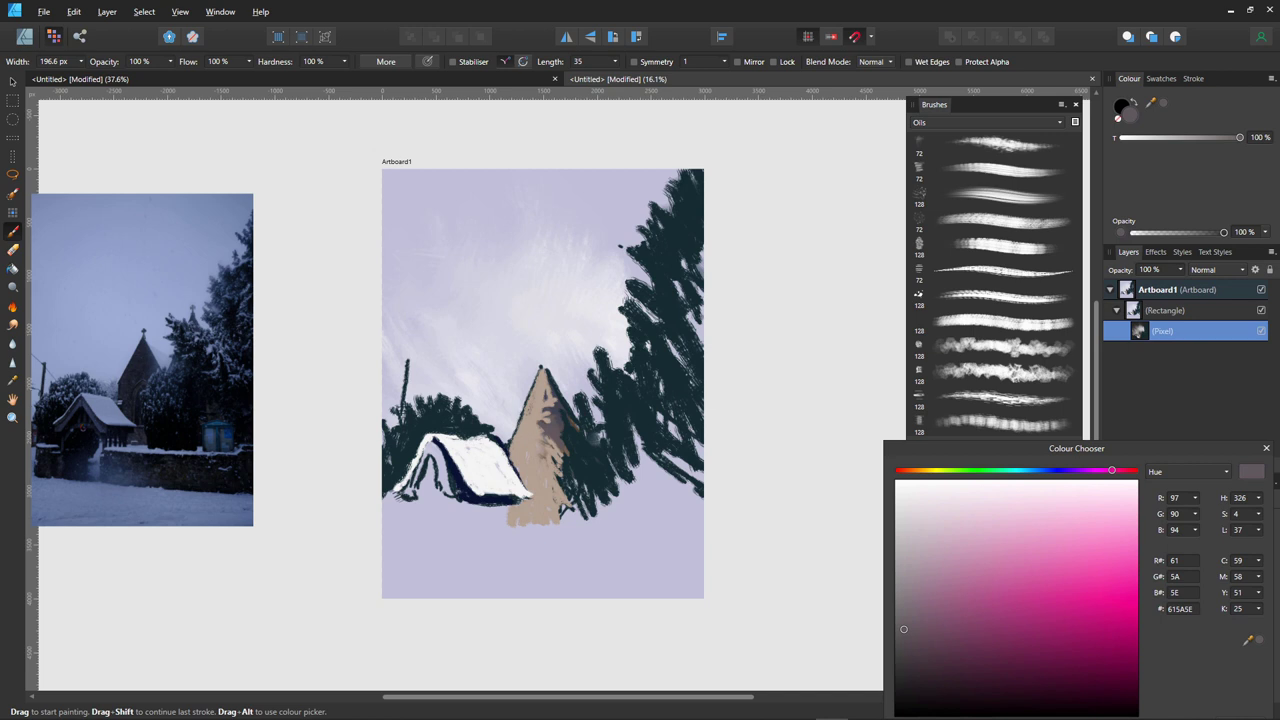
mouse_move(532, 426)
left_mouse_down()
mouse_move(528, 468)
mouse_move(550, 452)
mouse_move(564, 474)
mouse_move(552, 490)
left_mouse_up()
left_click_drag(548, 454, 550, 492)
mouse_move(556, 466)
left_mouse_down()
mouse_move(560, 484)
mouse_move(530, 496)
left_mouse_up()
mouse_move(538, 488)
left_mouse_down()
mouse_move(545, 515)
mouse_move(566, 499)
left_mouse_up()
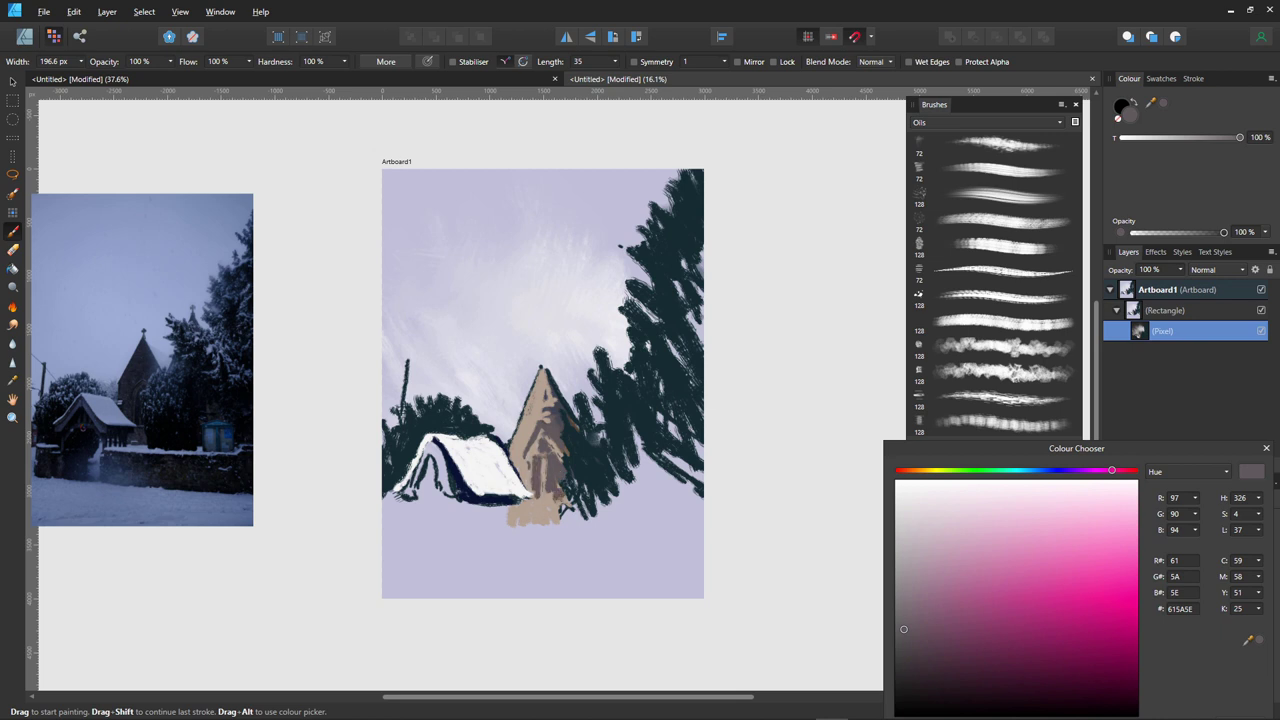
- Widen the tower's right side and paint dark teal 152C30 strokes beside it
left_click_drag(566, 454, 572, 494)
left_click_drag(558, 481, 564, 493)
left_click(585, 448, "alt")
left_click_drag(562, 448, 574, 484)
mouse_move(560, 462)
left_mouse_down()
mouse_move(586, 494)
mouse_move(568, 500)
left_mouse_up()
mouse_move(564, 480)
left_mouse_down()
mouse_move(582, 521)
mouse_move(631, 522)
left_mouse_up()
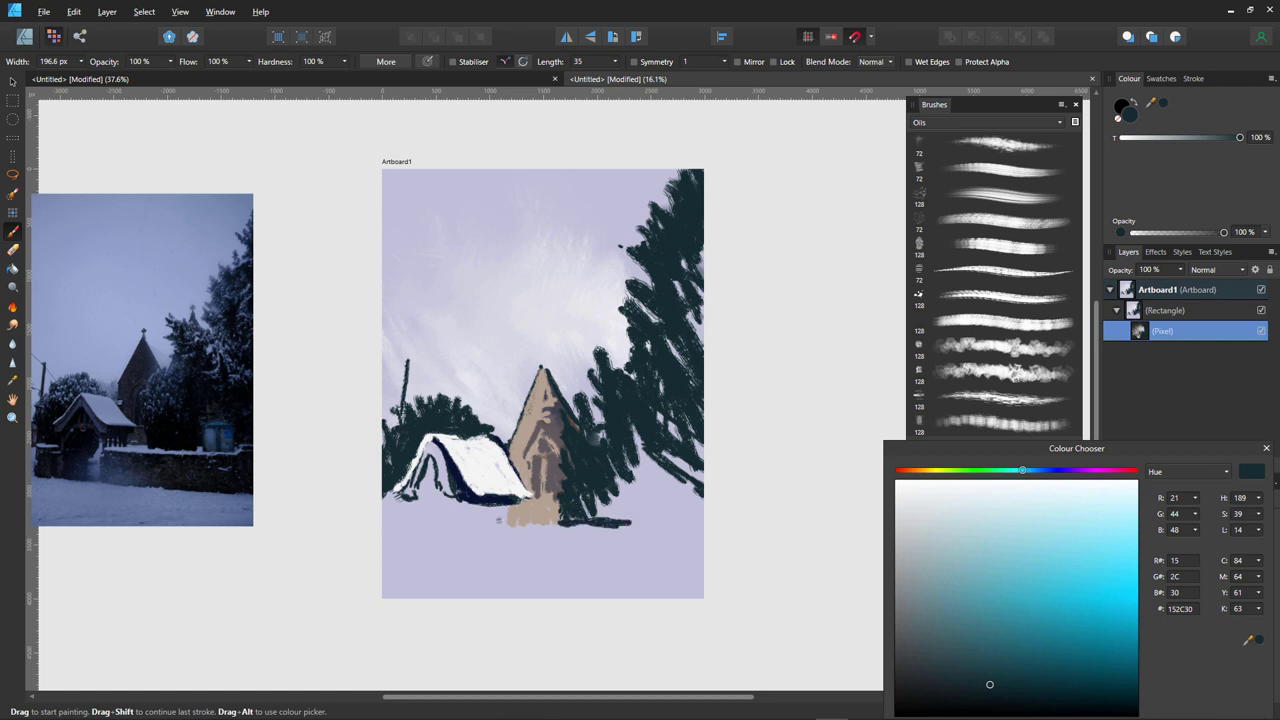
- Paint lavender under the lychgate roof, then navy 0A1332 along its inner gable edges
mouse_move(506, 502)
left_mouse_down()
mouse_move(509, 520)
mouse_move(511, 508)
mouse_move(487, 522)
mouse_move(471, 512)
left_mouse_up()
left_click(431, 450, "alt")
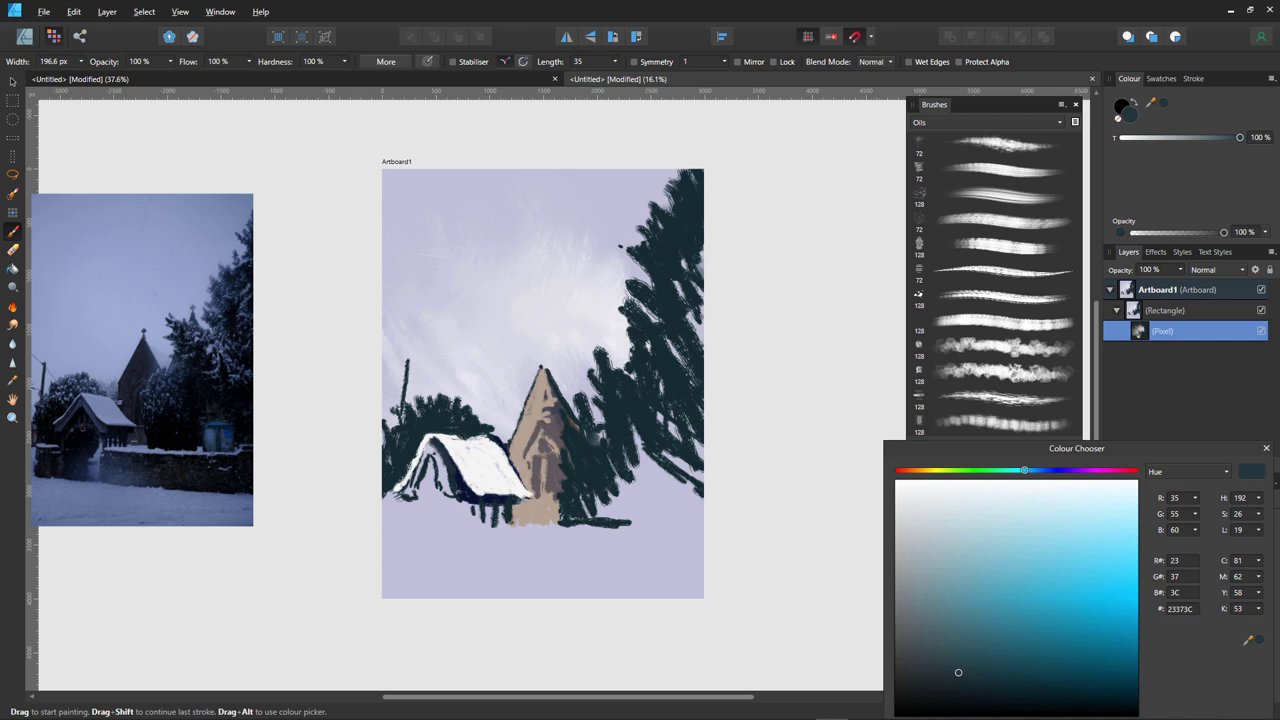
left_click(444, 456, "alt")
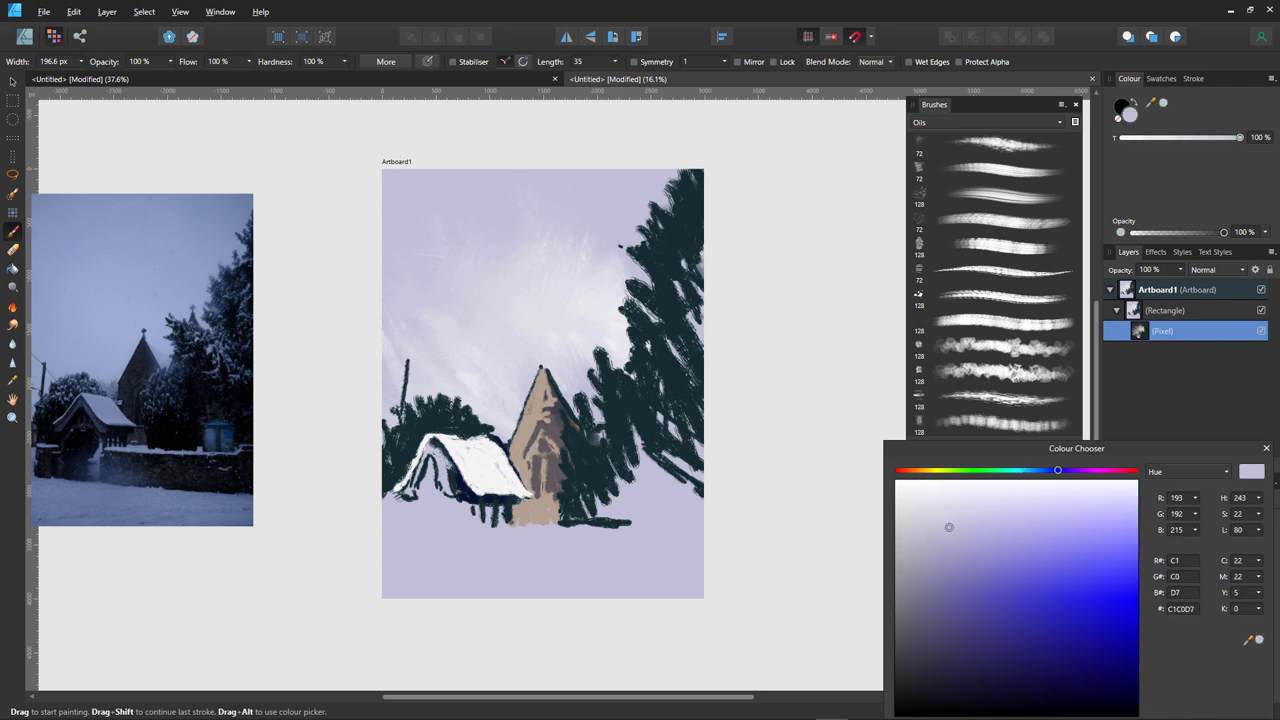
mouse_move(437, 443)
left_mouse_down()
mouse_move(472, 494)
mouse_move(440, 476)
mouse_move(447, 493)
mouse_move(430, 459)
left_mouse_up()
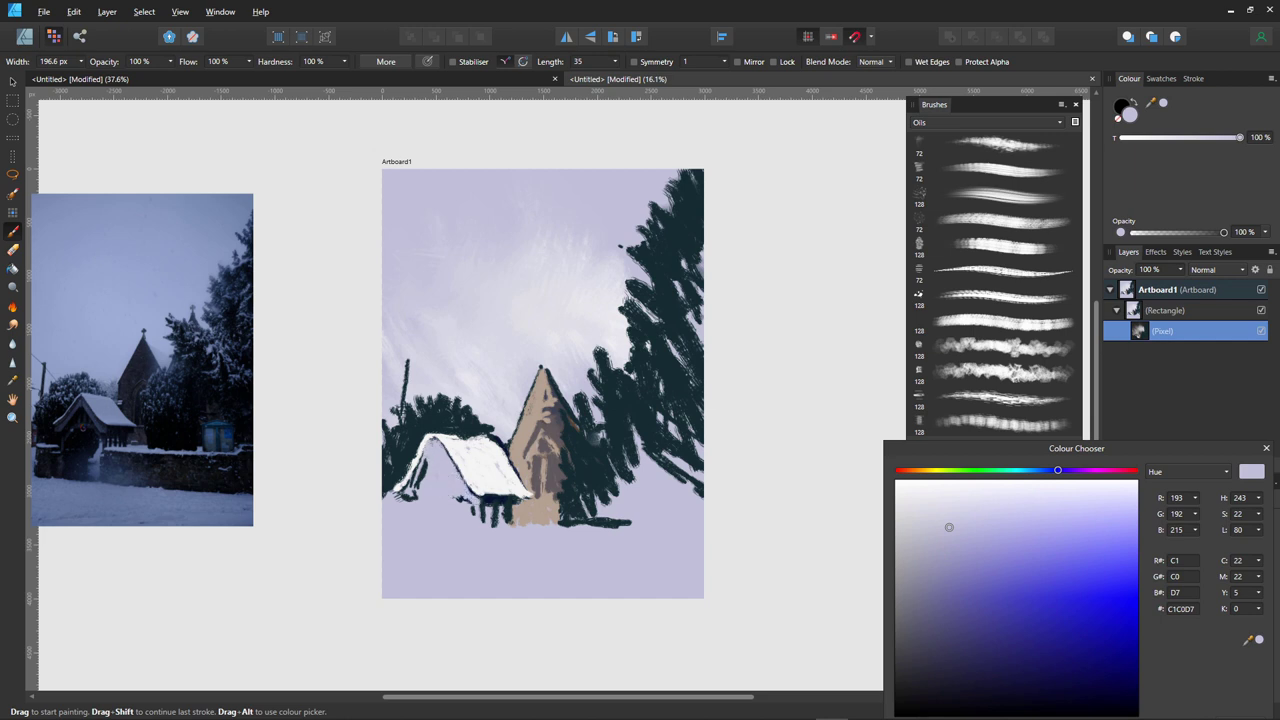
left_click_drag(949, 527, 1057, 688)
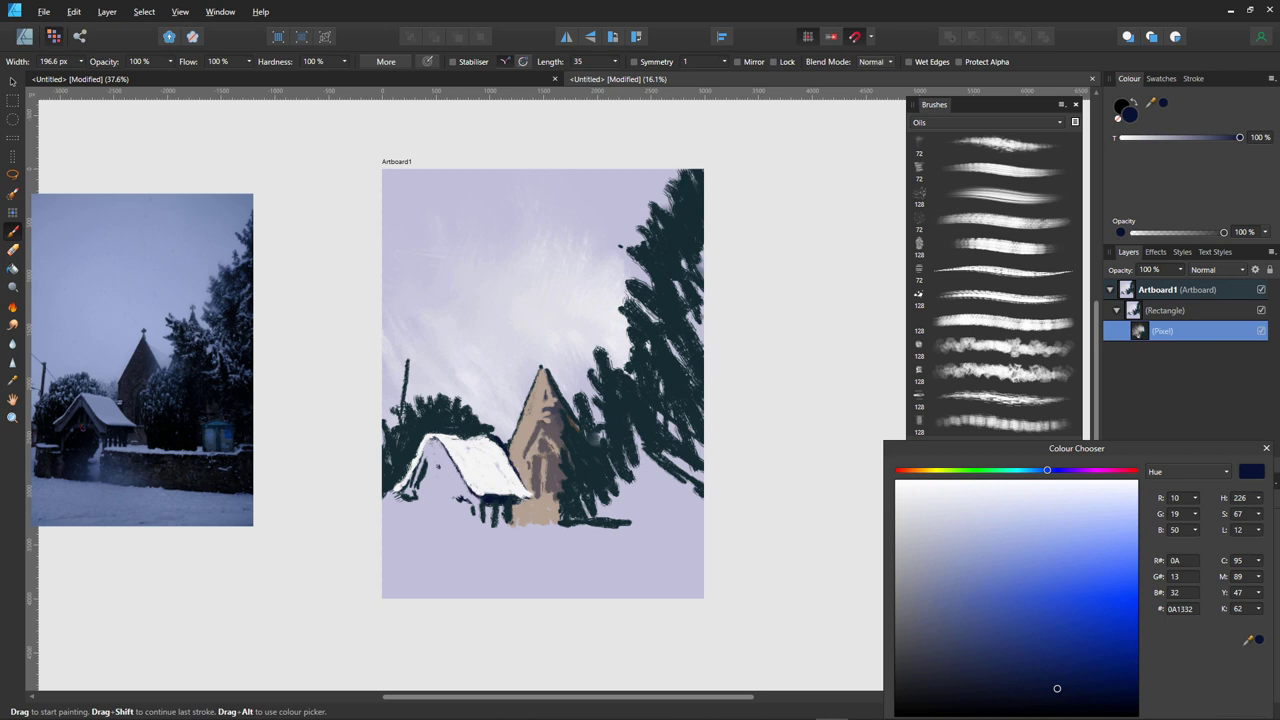
left_click_drag(436, 456, 458, 498)
mouse_move(435, 455)
left_mouse_down()
mouse_move(422, 498)
mouse_move(436, 458)
mouse_move(474, 506)
mouse_move(418, 491)
left_mouse_up()
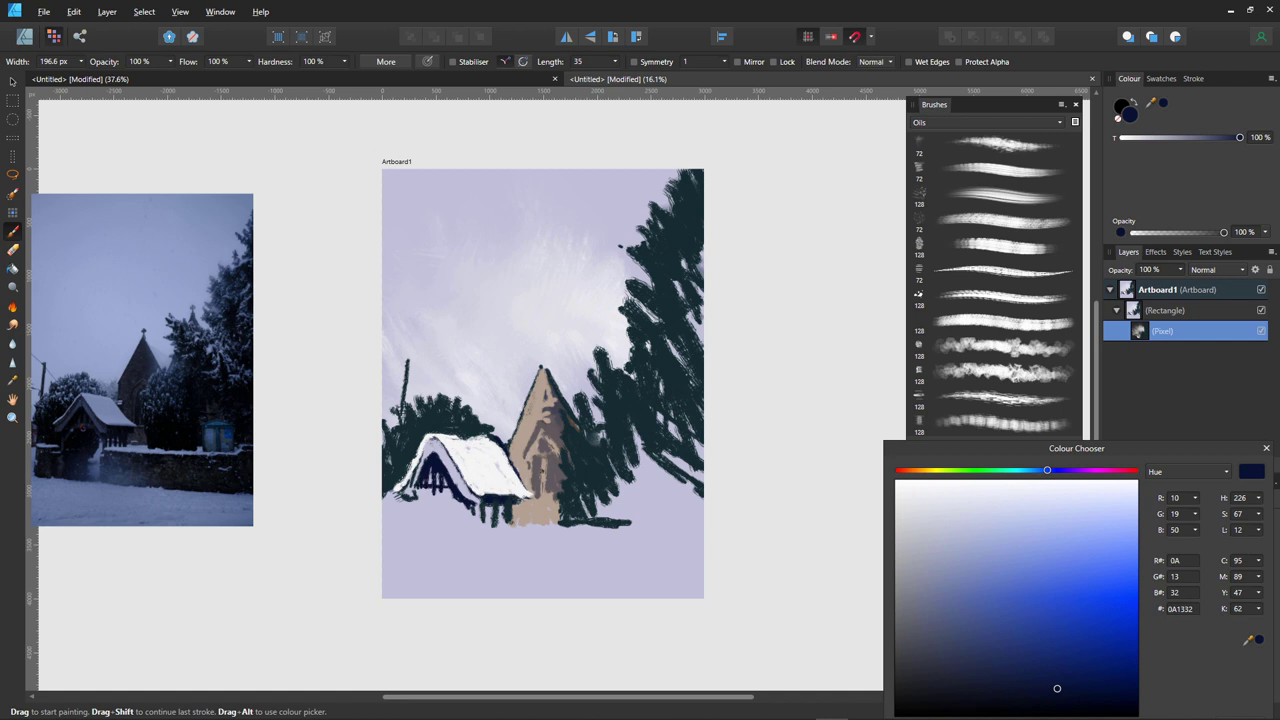
- Briefly try a larger Erase Brush, then return to painting with sampled navy
key("e")
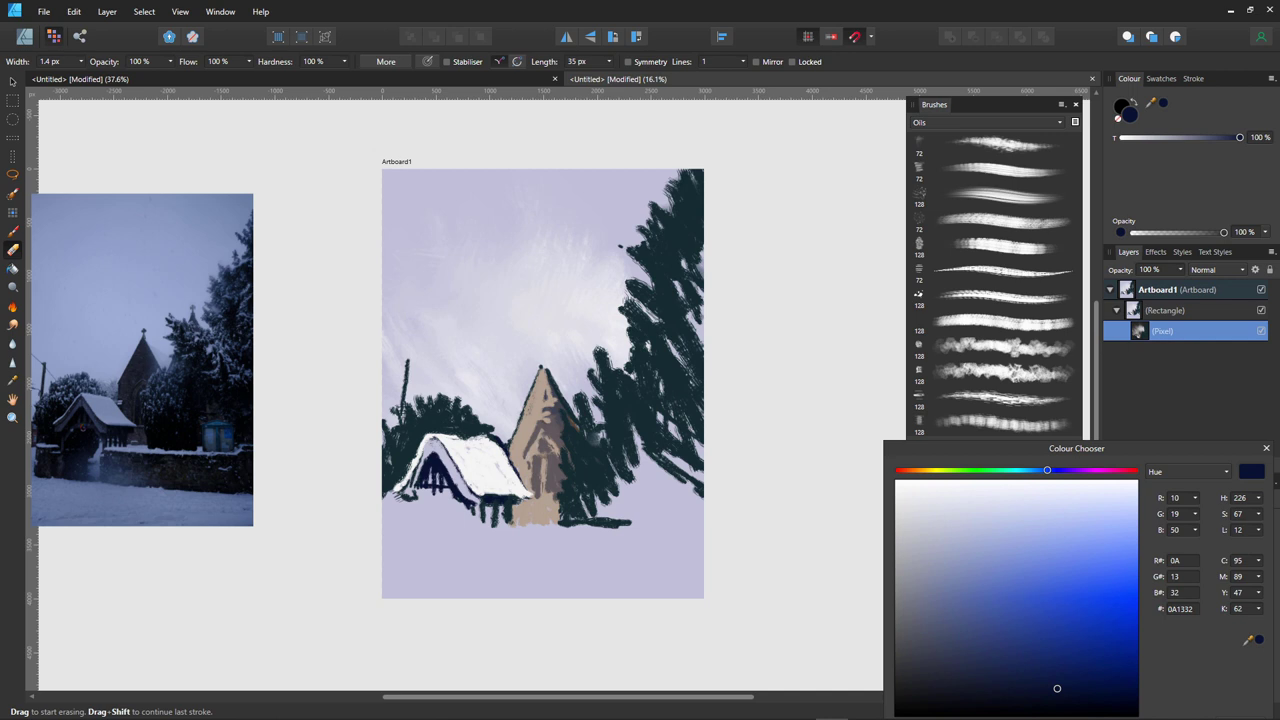
key("bracketright")
key("bracketright")
key("bracketright")
key("bracketright")
key("b")
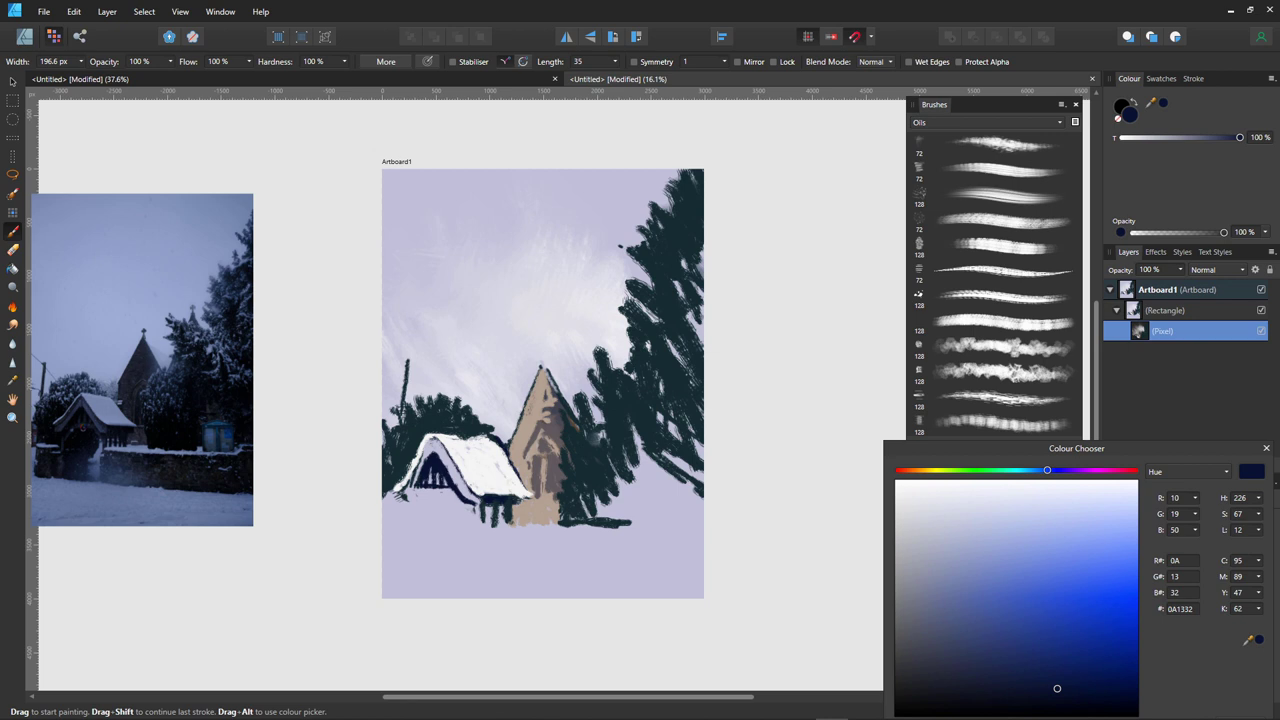
key("d")
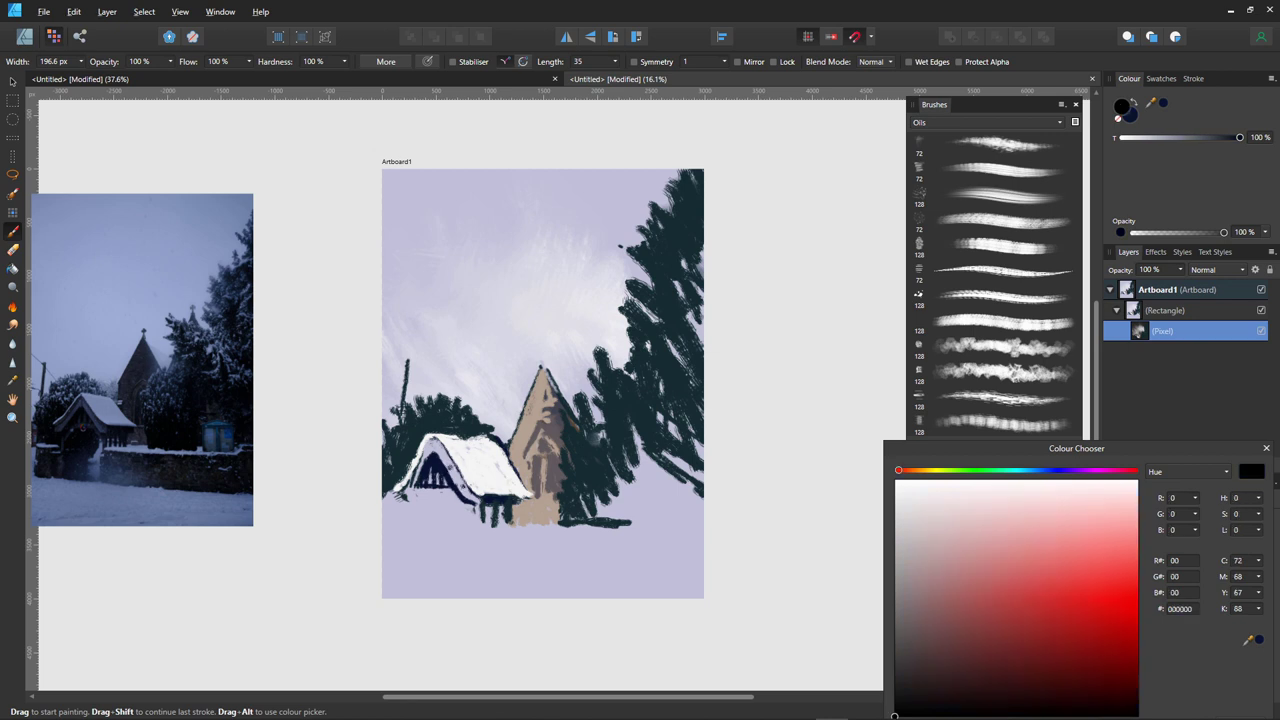
left_click(456, 491, "alt")
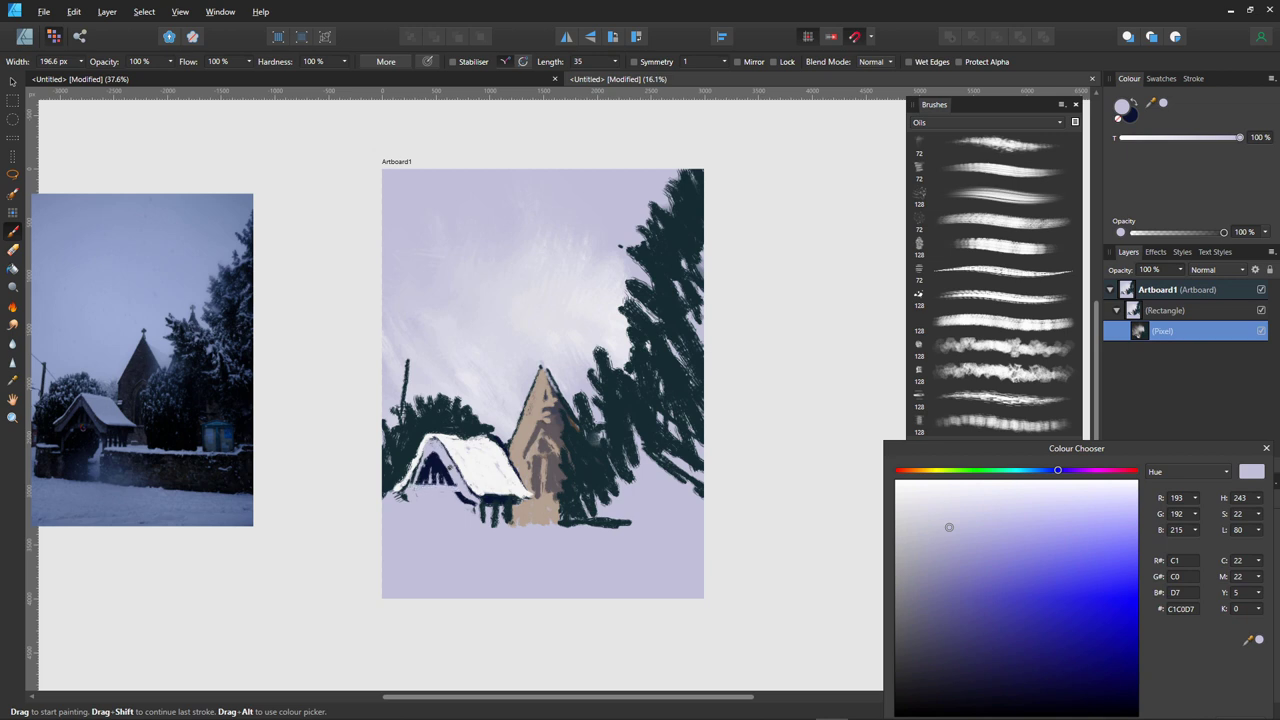
left_click(427, 464, "alt")
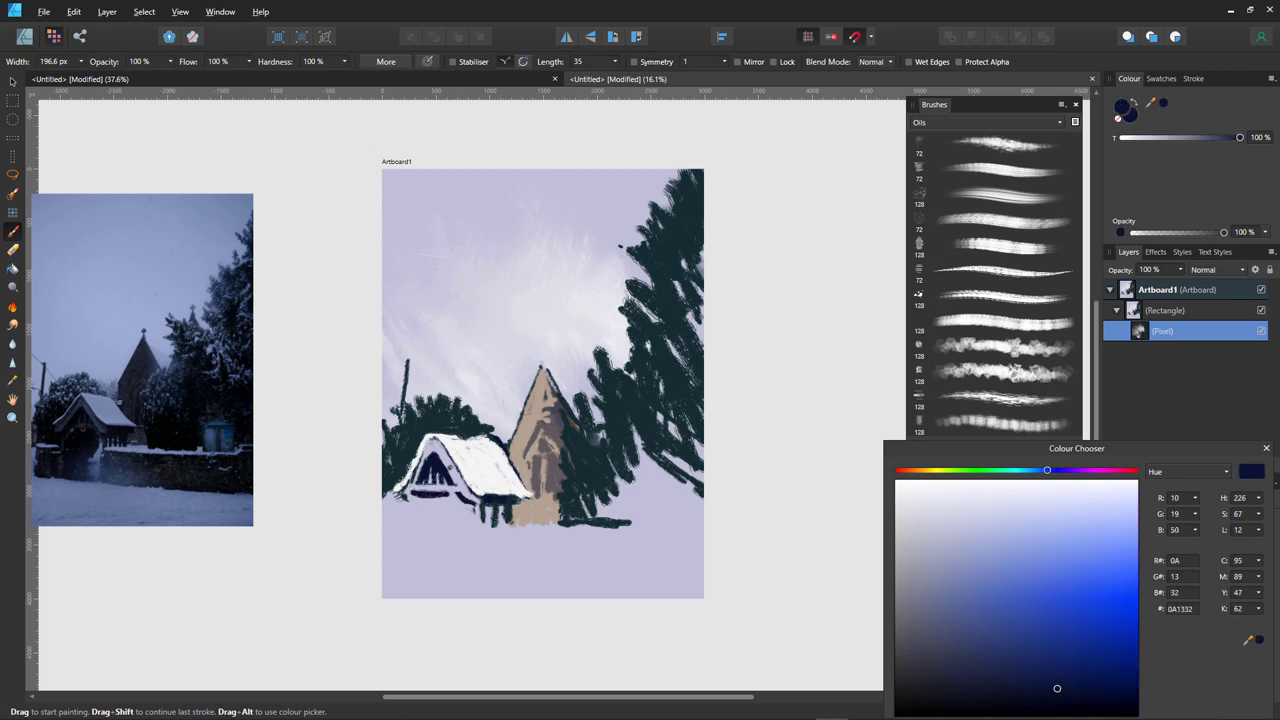
- Darken the lychgate's base and paint its navy posts
mouse_move(446, 498)
left_mouse_down()
mouse_move(442, 516)
mouse_move(388, 527)
mouse_move(402, 512)
mouse_move(394, 526)
mouse_move(411, 526)
left_mouse_up()
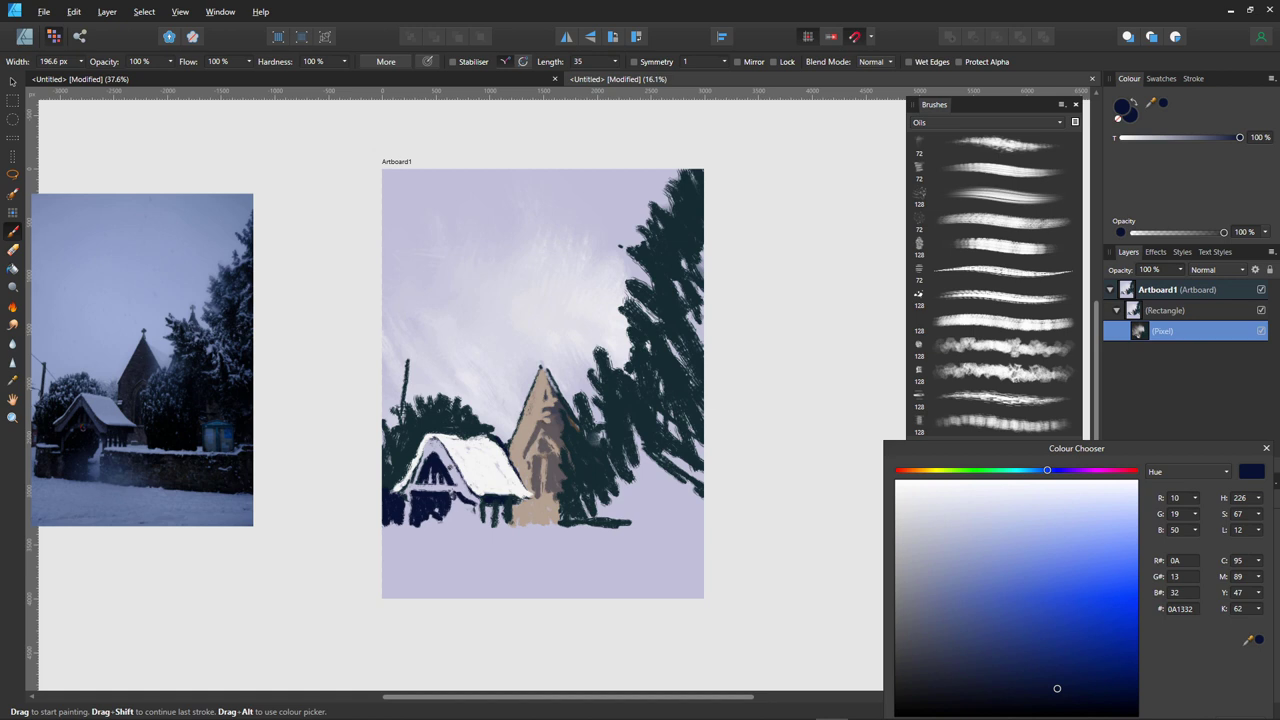
mouse_move(449, 520)
left_mouse_down()
mouse_move(418, 538)
mouse_move(425, 530)
mouse_move(426, 555)
mouse_move(414, 558)
mouse_move(408, 532)
mouse_move(404, 564)
left_mouse_up()
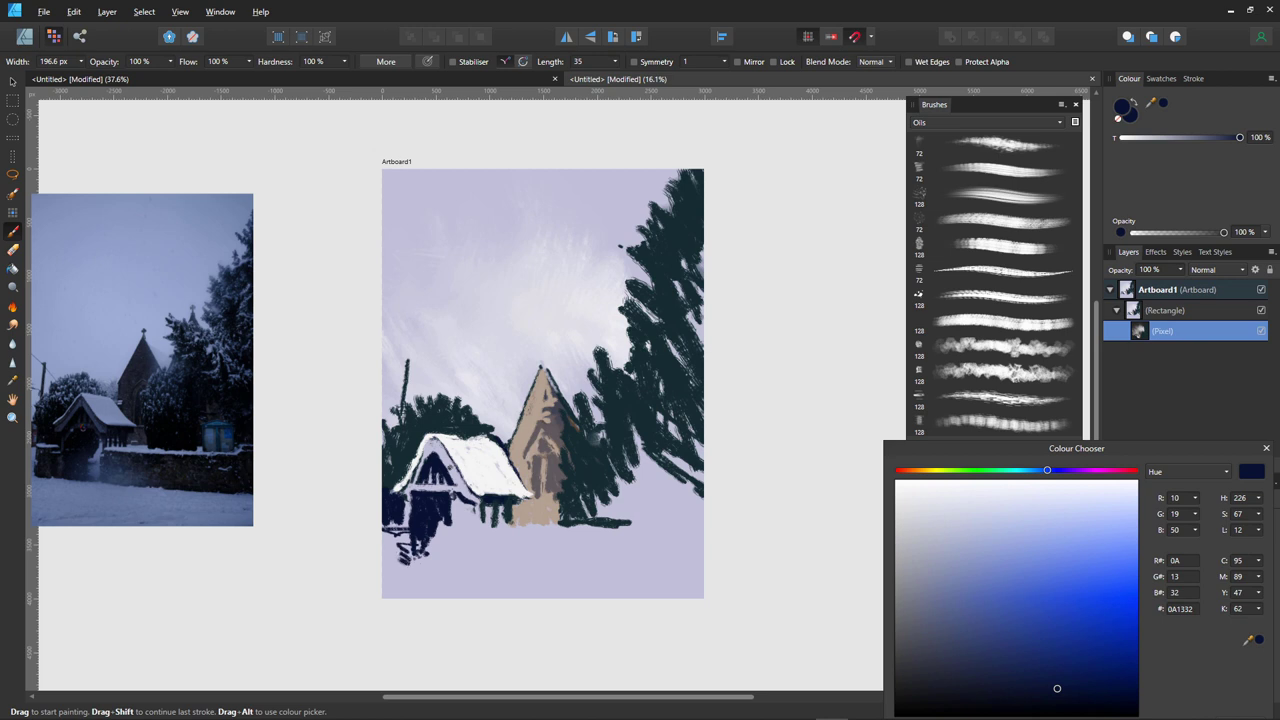
left_click_drag(452, 492, 453, 530)
mouse_move(516, 500)
left_mouse_down()
mouse_move(516, 532)
mouse_move(501, 524)
left_mouse_up()
mouse_move(500, 516)
left_mouse_down()
mouse_move(490, 534)
mouse_move(520, 534)
mouse_move(480, 530)
mouse_move(486, 542)
mouse_move(514, 542)
mouse_move(480, 541)
mouse_move(608, 532)
left_mouse_up()
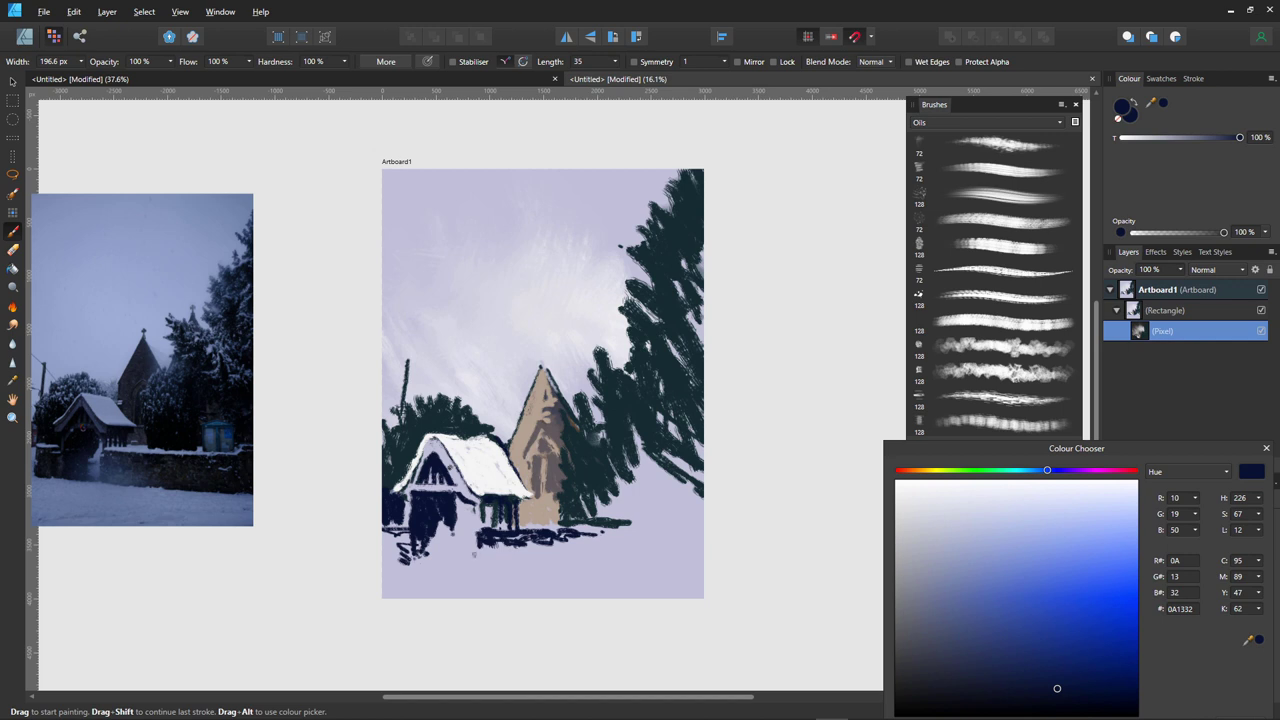
- Paint a dark navy wall band across the bottom of the artboard
mouse_move(476, 550)
left_mouse_down()
mouse_move(516, 552)
mouse_move(482, 560)
mouse_move(484, 546)
mouse_move(480, 566)
mouse_move(520, 563)
mouse_move(614, 534)
mouse_move(574, 532)
mouse_move(556, 552)
mouse_move(596, 562)
mouse_move(528, 552)
mouse_move(556, 565)
left_mouse_up()
mouse_move(612, 530)
left_mouse_down()
mouse_move(686, 532)
mouse_move(680, 520)
mouse_move(704, 510)
mouse_move(704, 548)
mouse_move(590, 544)
mouse_move(704, 562)
mouse_move(628, 566)
left_mouse_up()
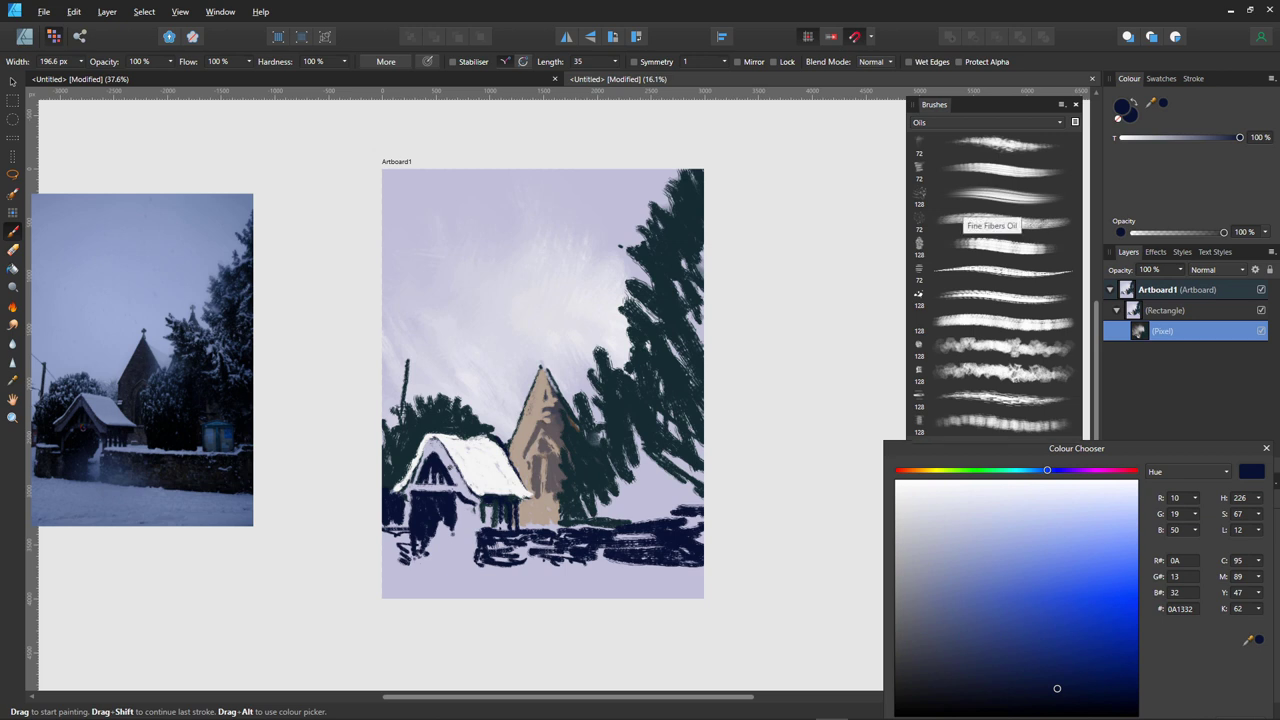
mouse_move(1055, 451)
left_mouse_down()
mouse_move(763, 413)
mouse_move(707, 376)
mouse_move(882, 432)
mouse_move(1038, 416)
mouse_move(1034, 405)
mouse_move(1043, 424)
left_mouse_up()
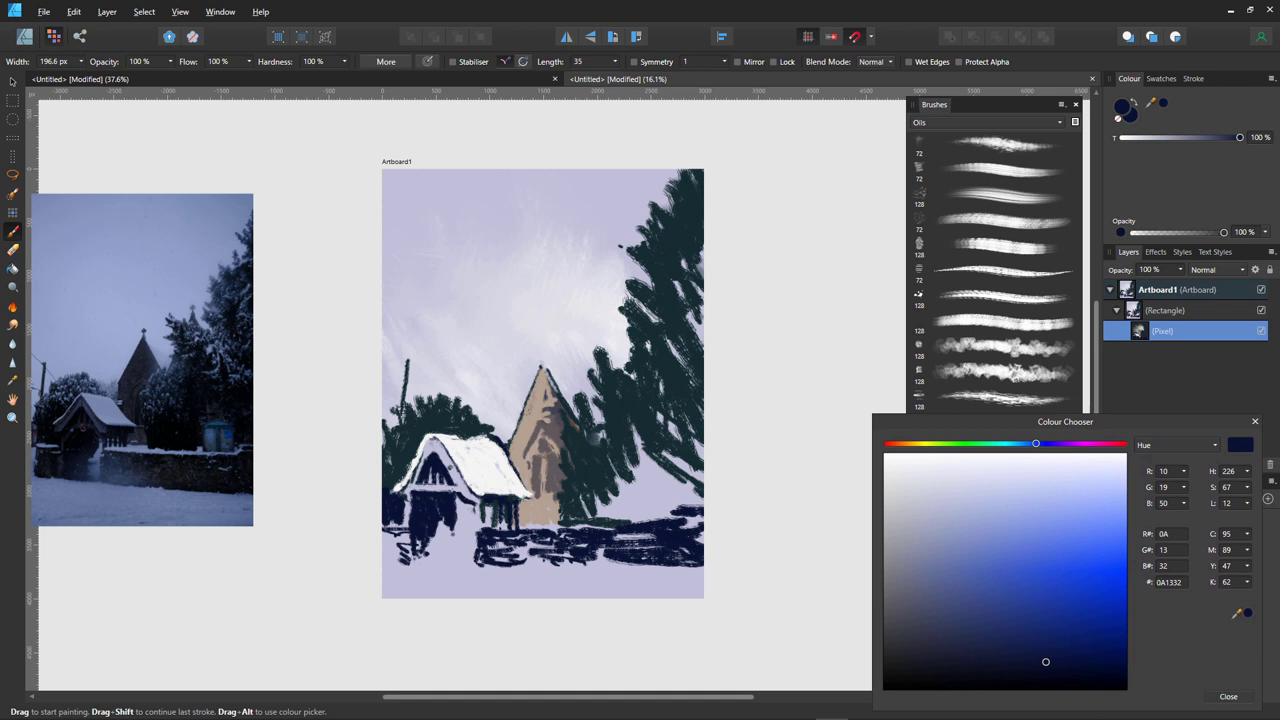
- Darken the fence wall's strokes and bottom edge using smaller Oils brushes
left_click(1000, 145)
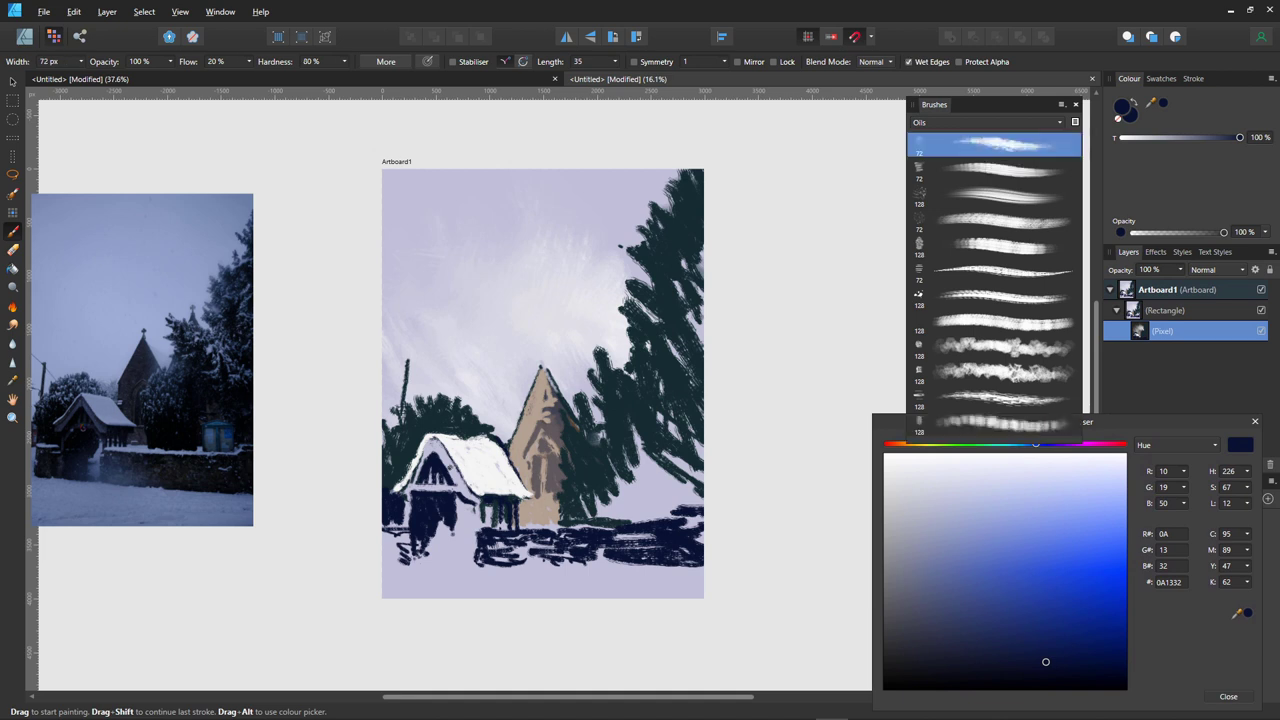
mouse_move(526, 558)
left_mouse_down()
mouse_move(560, 558)
mouse_move(512, 550)
mouse_move(548, 540)
mouse_move(632, 562)
left_mouse_up()
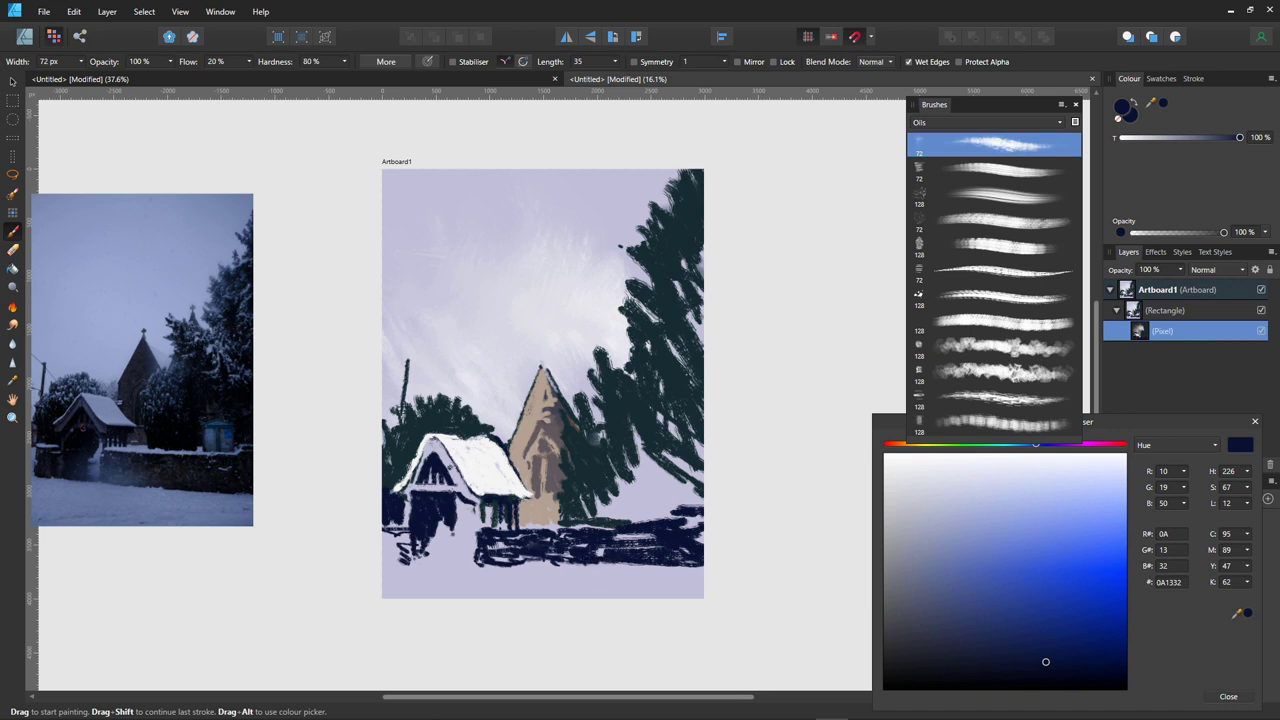
left_click(1000, 170)
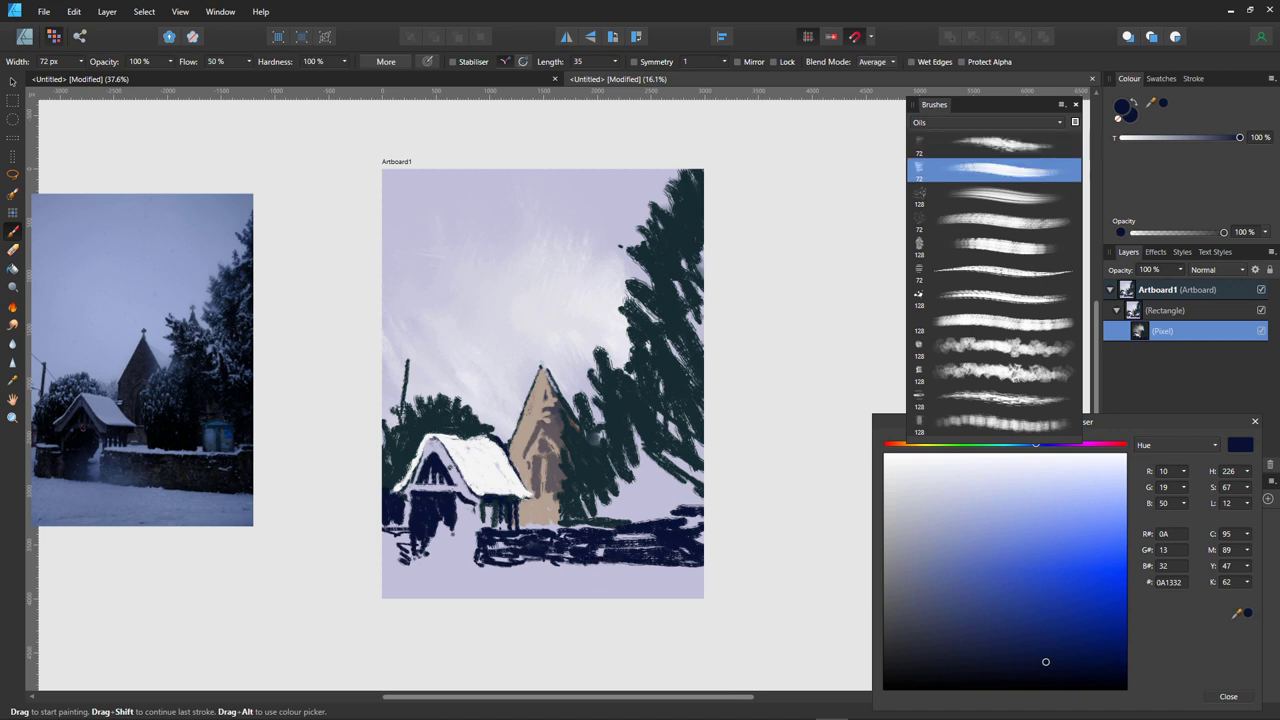
left_click_drag(650, 565, 528, 562)
- With a wide 128 px Oils brush, paint a navy house, branches and roof right of the church
left_click(1000, 245)
left_click(1000, 296)
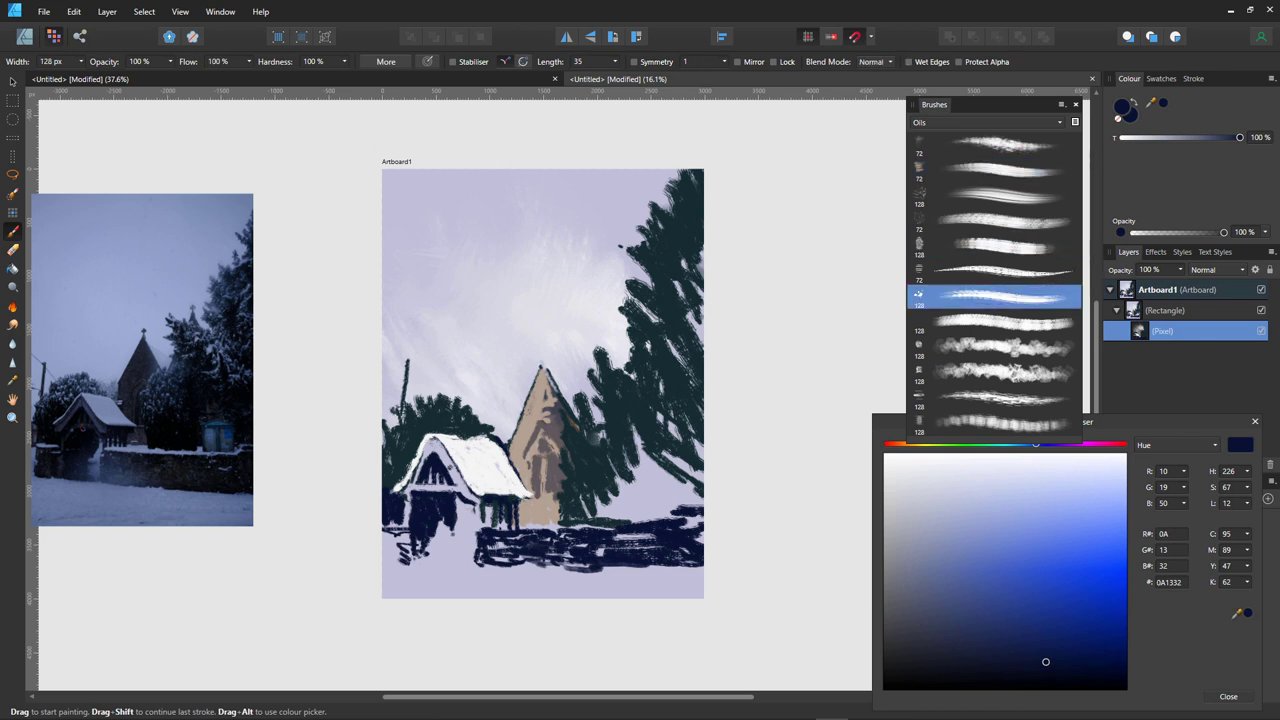
mouse_move(652, 546)
left_mouse_down()
mouse_move(602, 548)
mouse_move(700, 520)
mouse_move(680, 497)
left_mouse_up()
left_click_drag(698, 546, 697, 488)
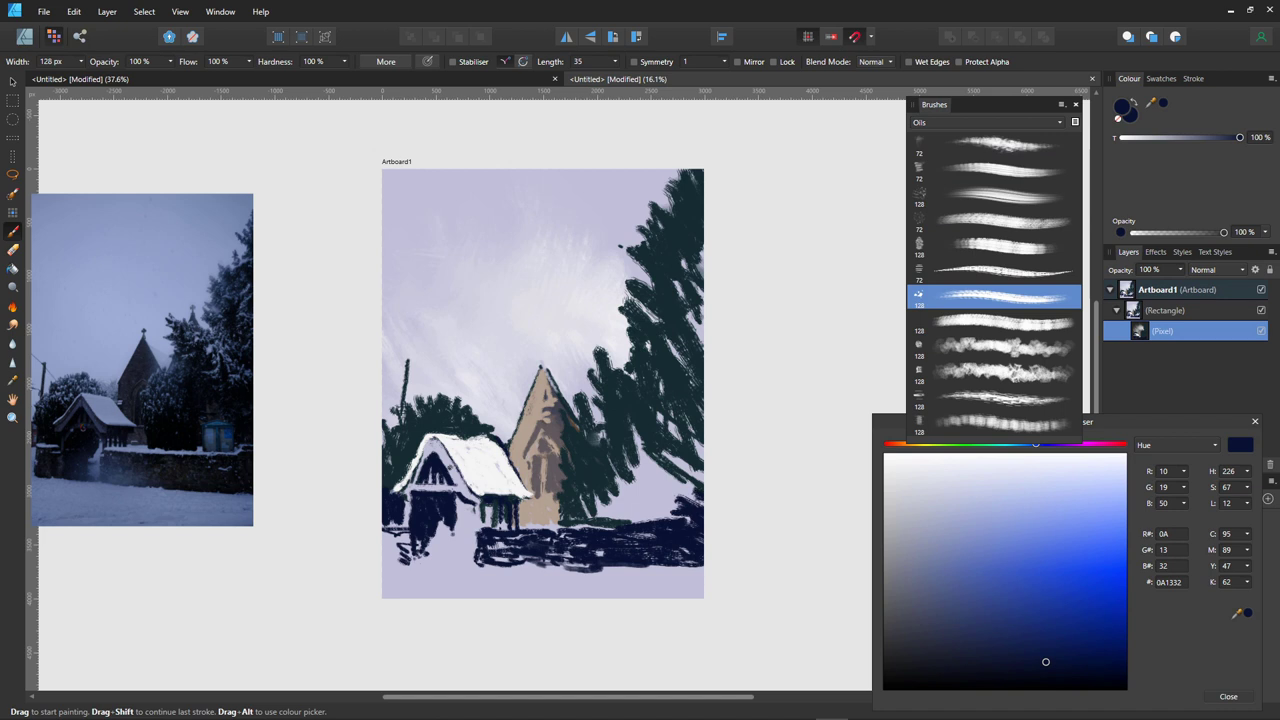
mouse_move(638, 450)
left_mouse_down()
mouse_move(696, 490)
mouse_move(606, 476)
mouse_move(602, 490)
left_mouse_up()
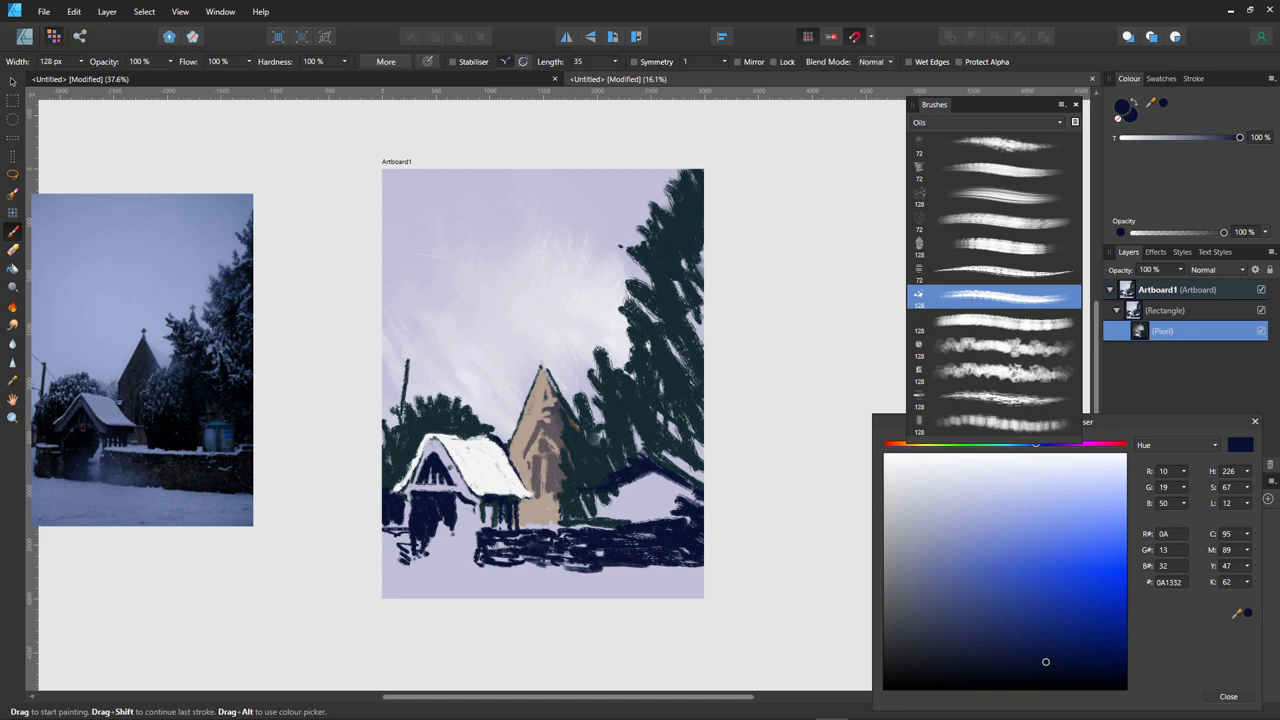
mouse_move(621, 484)
left_mouse_down()
mouse_move(620, 522)
mouse_move(612, 498)
mouse_move(556, 518)
mouse_move(624, 518)
mouse_move(574, 528)
left_mouse_up()
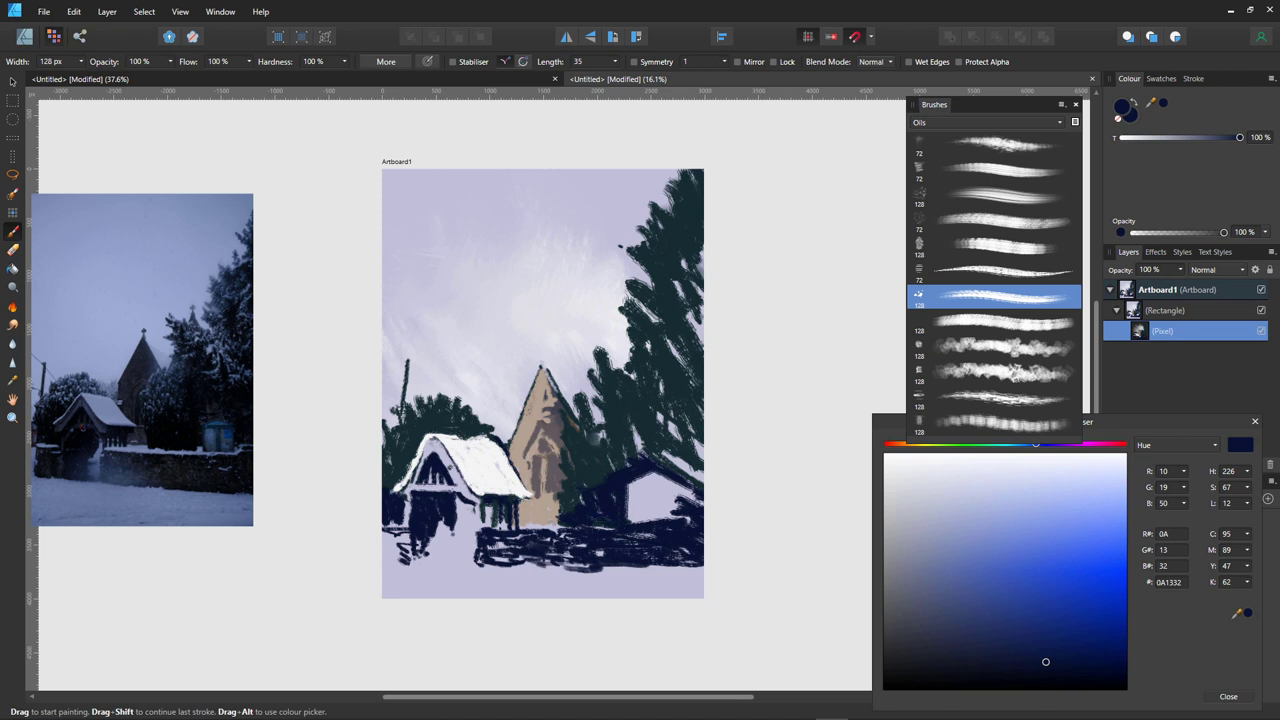
left_click_drag(476, 534, 472, 566)
- Dab light grey over the fence's left end and the lychgate wall
left_click(910, 552)
left_click_drag(458, 530, 418, 562)
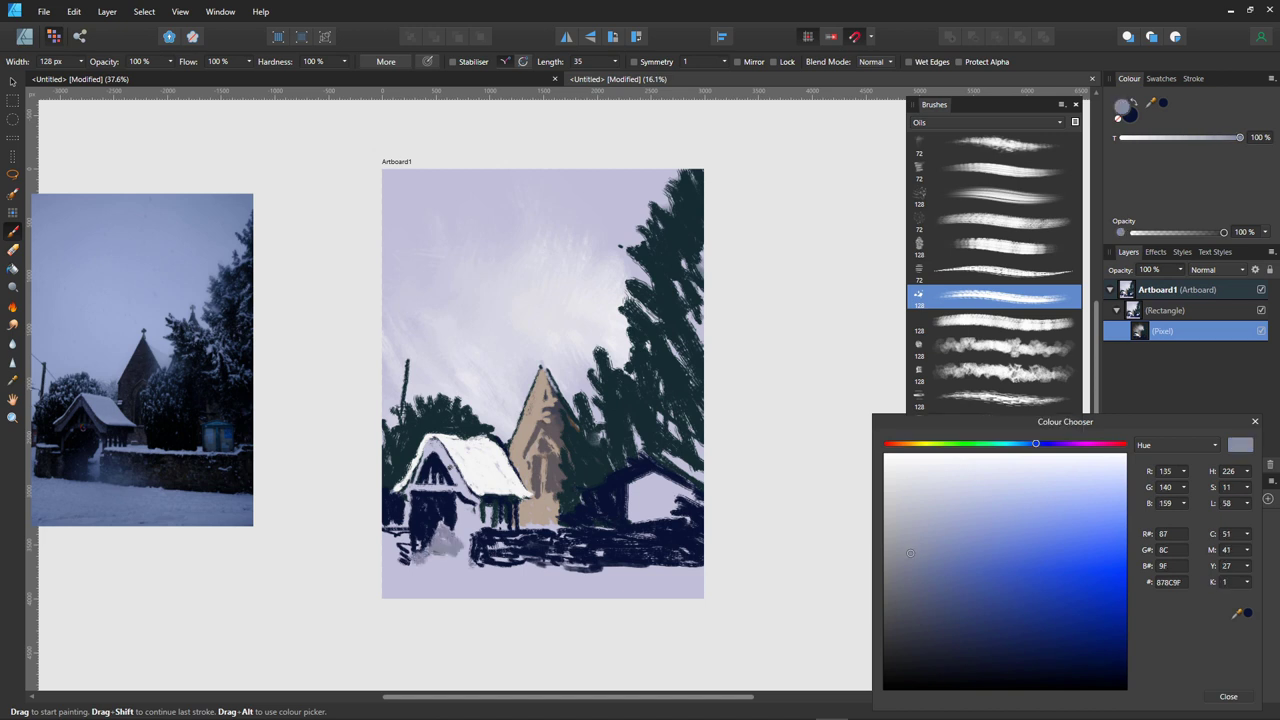
mouse_move(427, 504)
left_mouse_down()
mouse_move(428, 562)
mouse_move(436, 510)
mouse_move(448, 540)
mouse_move(418, 562)
mouse_move(586, 548)
left_mouse_up()
- Add navy to the house wall with a lavender window, then snow on the church roof's right slope
left_click(1045, 661)
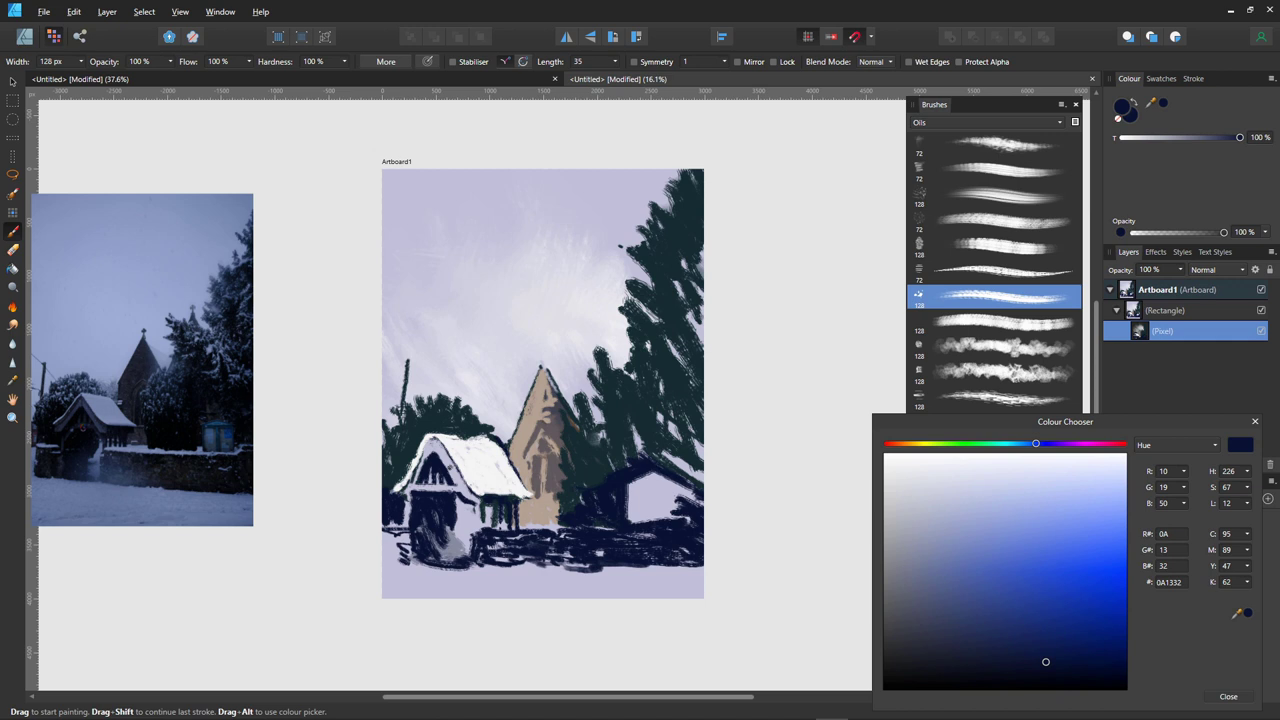
mouse_move(670, 484)
left_mouse_down()
mouse_move(676, 512)
mouse_move(700, 496)
mouse_move(682, 520)
left_mouse_up()
left_click(653, 493, "alt")
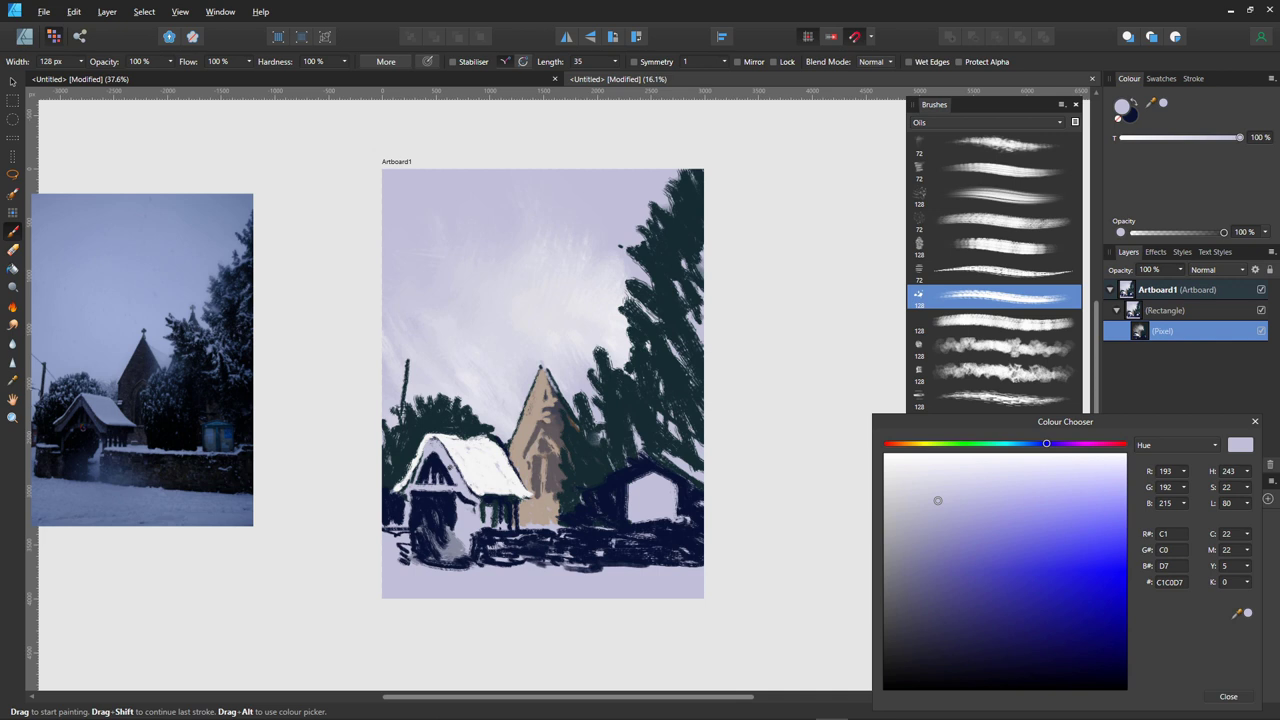
left_click(465, 455, "alt")
mouse_move(546, 368)
left_mouse_down()
mouse_move(582, 418)
mouse_move(590, 392)
mouse_move(600, 420)
mouse_move(600, 386)
left_mouse_up()
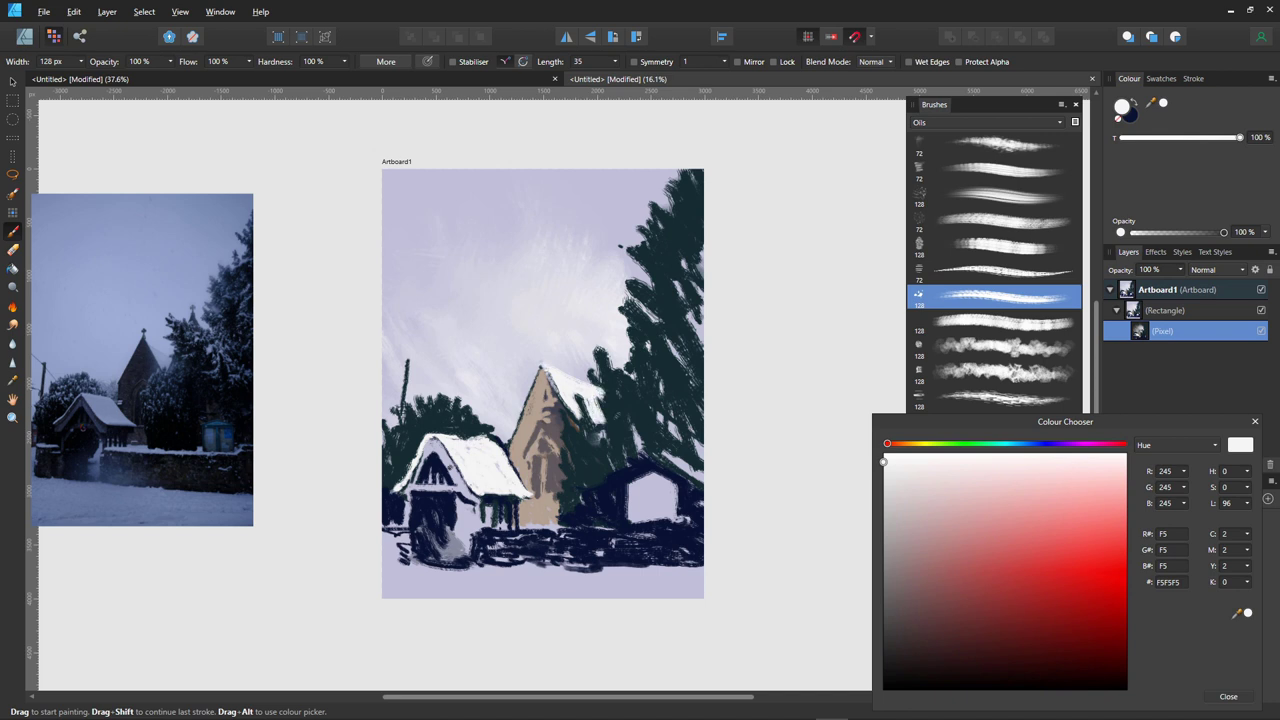
- Dab near-white snow on the church's left wall edge, the lychgate roof and neighbouring tree tops
mouse_move(506, 412)
left_mouse_down()
mouse_move(506, 430)
mouse_move(470, 414)
mouse_move(486, 432)
left_mouse_up()
mouse_move(438, 402)
left_mouse_down()
mouse_move(474, 430)
mouse_move(408, 420)
mouse_move(406, 436)
mouse_move(422, 396)
mouse_move(454, 398)
left_mouse_up()
left_click_drag(406, 430, 394, 446)
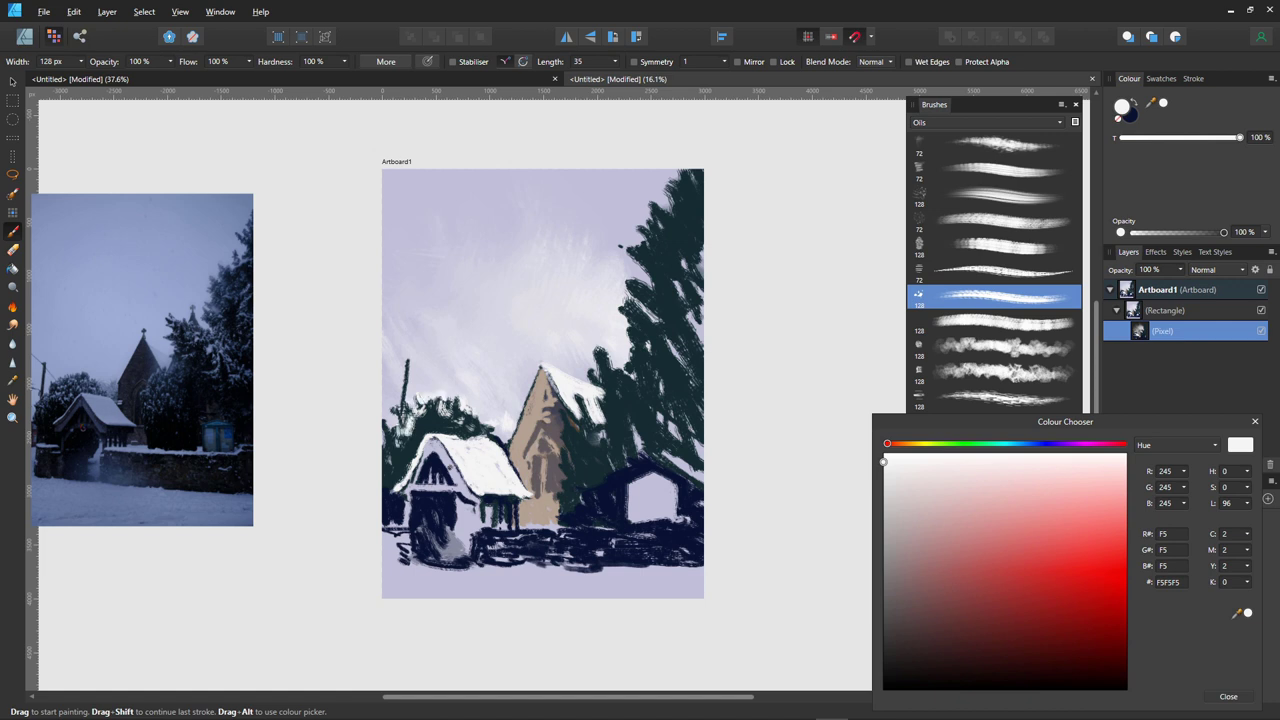
mouse_move(414, 404)
left_mouse_down()
mouse_move(420, 426)
mouse_move(442, 398)
mouse_move(478, 410)
left_mouse_up()
- Dust snow over the tall right-hand tree's top and upper branches
mouse_move(662, 190)
left_mouse_down()
mouse_move(672, 178)
mouse_move(700, 208)
mouse_move(678, 170)
mouse_move(698, 178)
mouse_move(678, 200)
mouse_move(686, 224)
mouse_move(656, 196)
mouse_move(670, 226)
left_mouse_up()
mouse_move(652, 226)
left_mouse_down()
mouse_move(664, 218)
mouse_move(656, 236)
mouse_move(646, 222)
mouse_move(628, 258)
mouse_move(646, 248)
mouse_move(620, 240)
left_mouse_up()
mouse_move(646, 288)
left_mouse_down()
mouse_move(664, 230)
mouse_move(678, 242)
mouse_move(642, 242)
left_mouse_up()
mouse_move(660, 270)
left_mouse_down()
mouse_move(684, 250)
mouse_move(680, 264)
mouse_move(662, 258)
mouse_move(682, 258)
mouse_move(658, 290)
left_mouse_up()
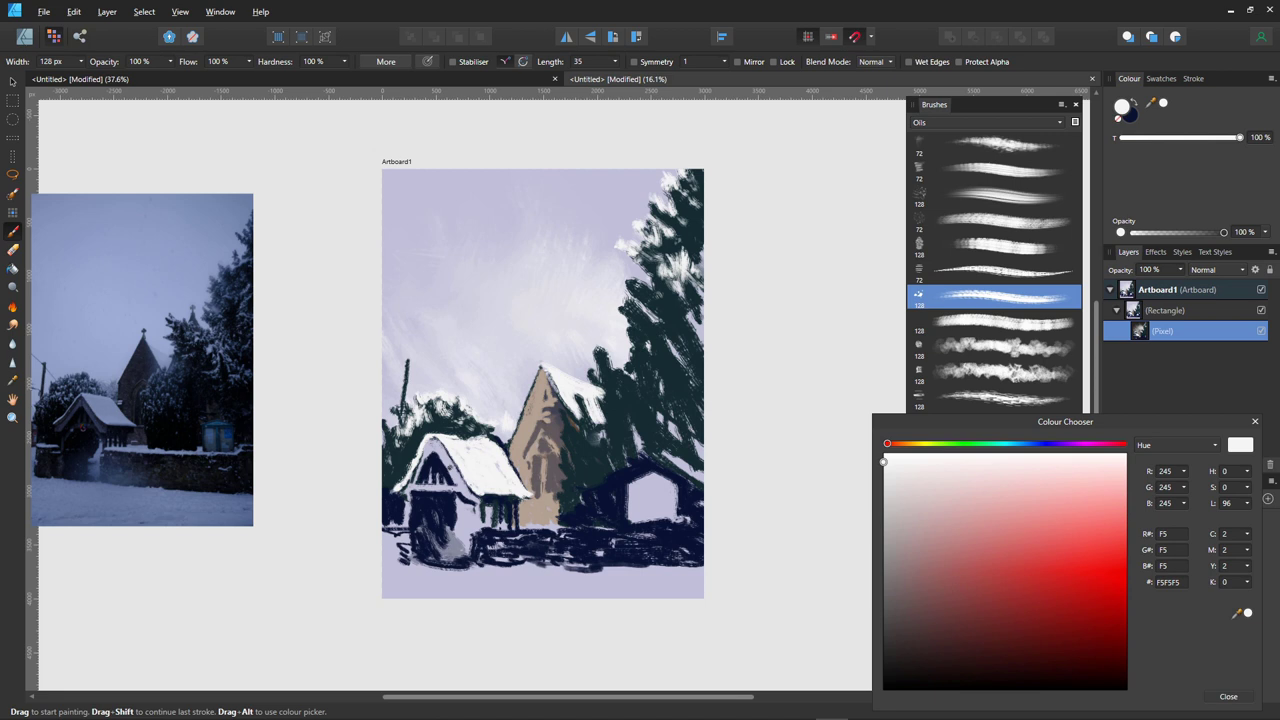
mouse_move(626, 296)
left_mouse_down()
mouse_move(624, 276)
mouse_move(656, 290)
left_mouse_up()
left_click_drag(634, 286, 656, 284)
mouse_move(654, 312)
left_mouse_down()
mouse_move(650, 300)
mouse_move(654, 310)
left_mouse_up()
mouse_move(634, 306)
left_mouse_down()
mouse_move(632, 294)
mouse_move(648, 310)
mouse_move(622, 302)
left_mouse_up()
- Add snow dabs down the tall tree's middle branches
mouse_move(630, 326)
left_mouse_down()
mouse_move(628, 306)
mouse_move(654, 338)
mouse_move(672, 334)
left_mouse_up()
mouse_move(640, 326)
left_mouse_down()
mouse_move(624, 312)
mouse_move(636, 320)
left_mouse_up()
left_click_drag(650, 338, 644, 324)
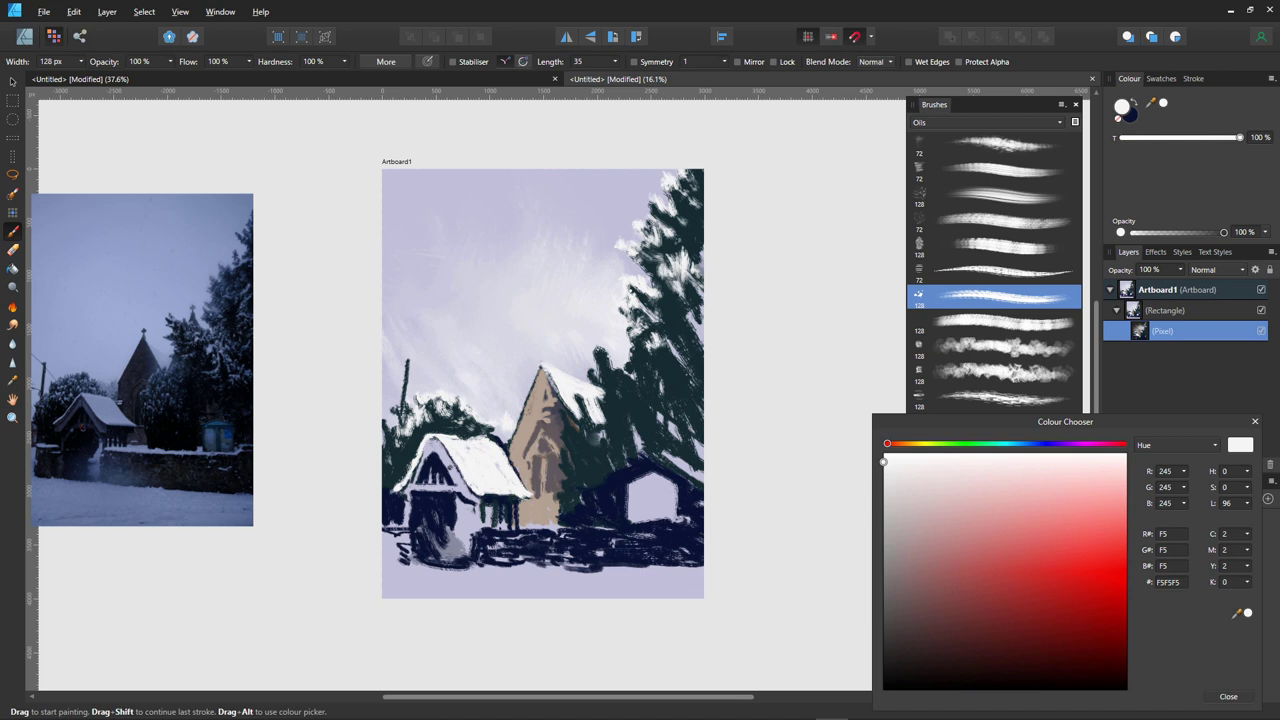
left_click_drag(644, 324, 640, 312)
mouse_move(630, 314)
left_mouse_down()
mouse_move(620, 308)
mouse_move(628, 326)
left_mouse_up()
left_click_drag(646, 342, 674, 352)
- Snow the tall tree's left, right and lower branches, then shift the hue toward blue
left_click_drag(688, 378, 640, 344)
mouse_move(642, 358)
left_mouse_down()
mouse_move(630, 338)
mouse_move(628, 366)
left_mouse_up()
left_click_drag(648, 390, 604, 360)
mouse_move(602, 360)
left_mouse_down()
mouse_move(592, 348)
mouse_move(618, 364)
left_mouse_up()
mouse_move(640, 384)
left_mouse_down()
mouse_move(626, 362)
mouse_move(644, 386)
mouse_move(592, 378)
left_mouse_up()
mouse_move(660, 410)
left_mouse_down()
mouse_move(644, 382)
mouse_move(630, 410)
mouse_move(650, 428)
mouse_move(620, 442)
left_mouse_up()
left_click_drag(686, 416, 668, 404)
left_click_drag(688, 430, 684, 388)
left_click_drag(702, 406, 694, 386)
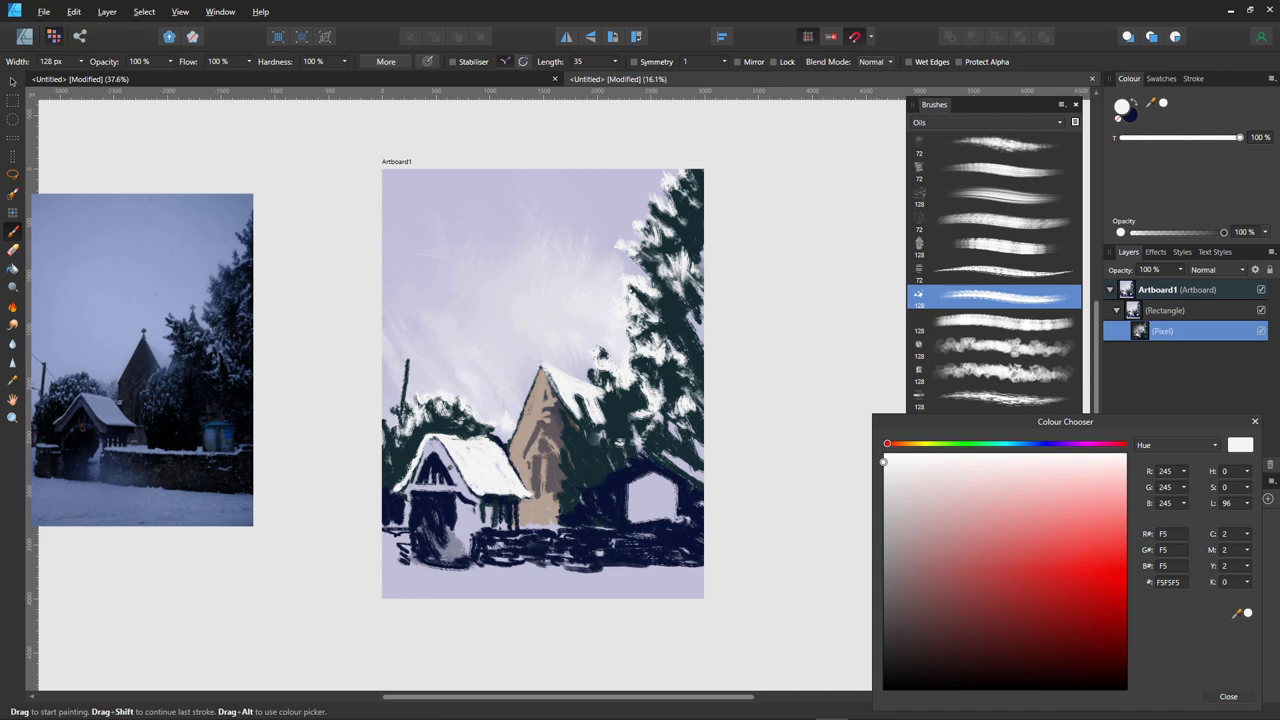
left_click(1029, 443)
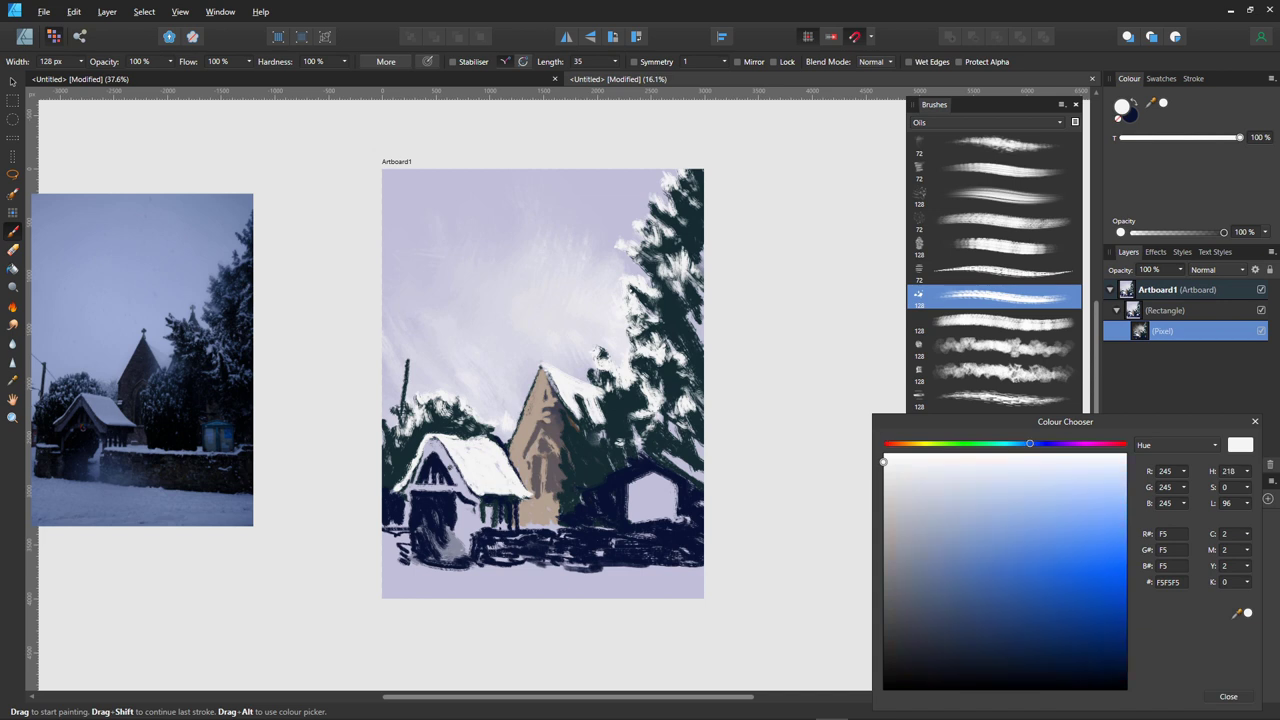
- Pick a pale bluish white and paint light strokes around the tall tree and the church's right side
left_click_drag(895, 495, 987, 474)
mouse_move(672, 420)
left_mouse_down()
mouse_move(696, 410)
mouse_move(656, 436)
mouse_move(672, 448)
mouse_move(701, 422)
mouse_move(696, 364)
left_mouse_up()
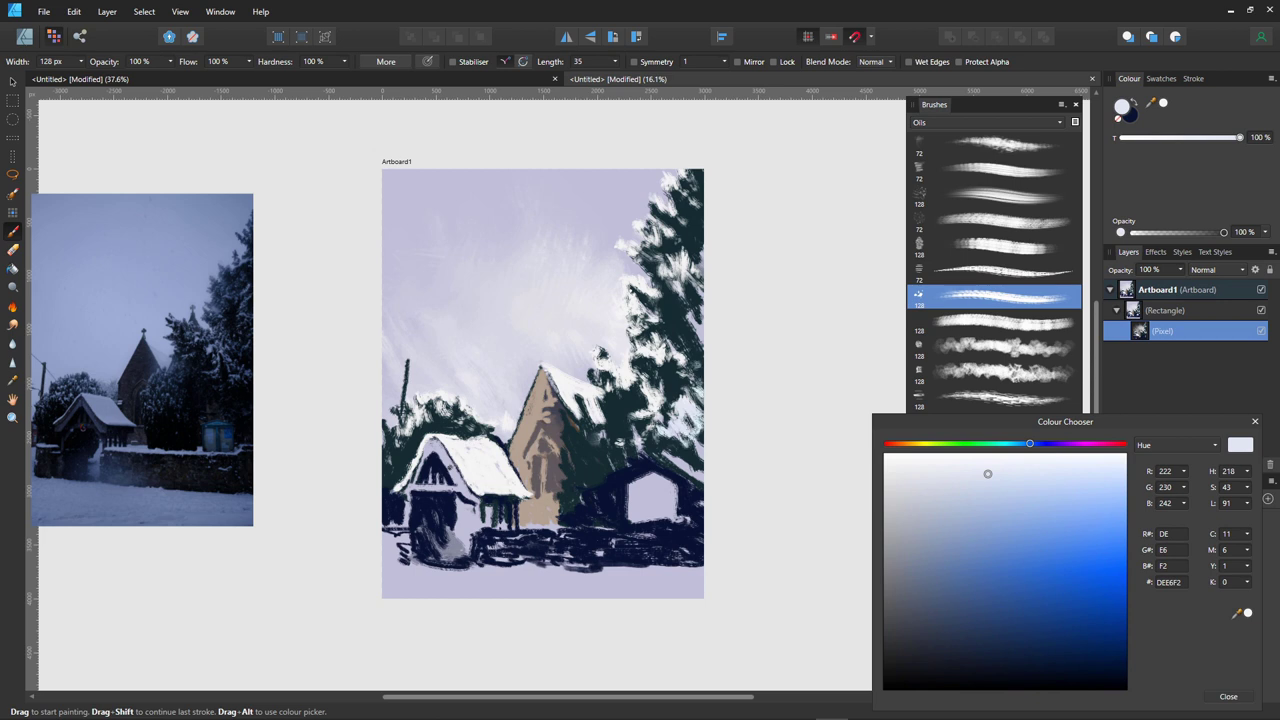
mouse_move(572, 428)
left_mouse_down()
mouse_move(562, 514)
mouse_move(582, 424)
mouse_move(596, 442)
mouse_move(578, 472)
left_mouse_up()
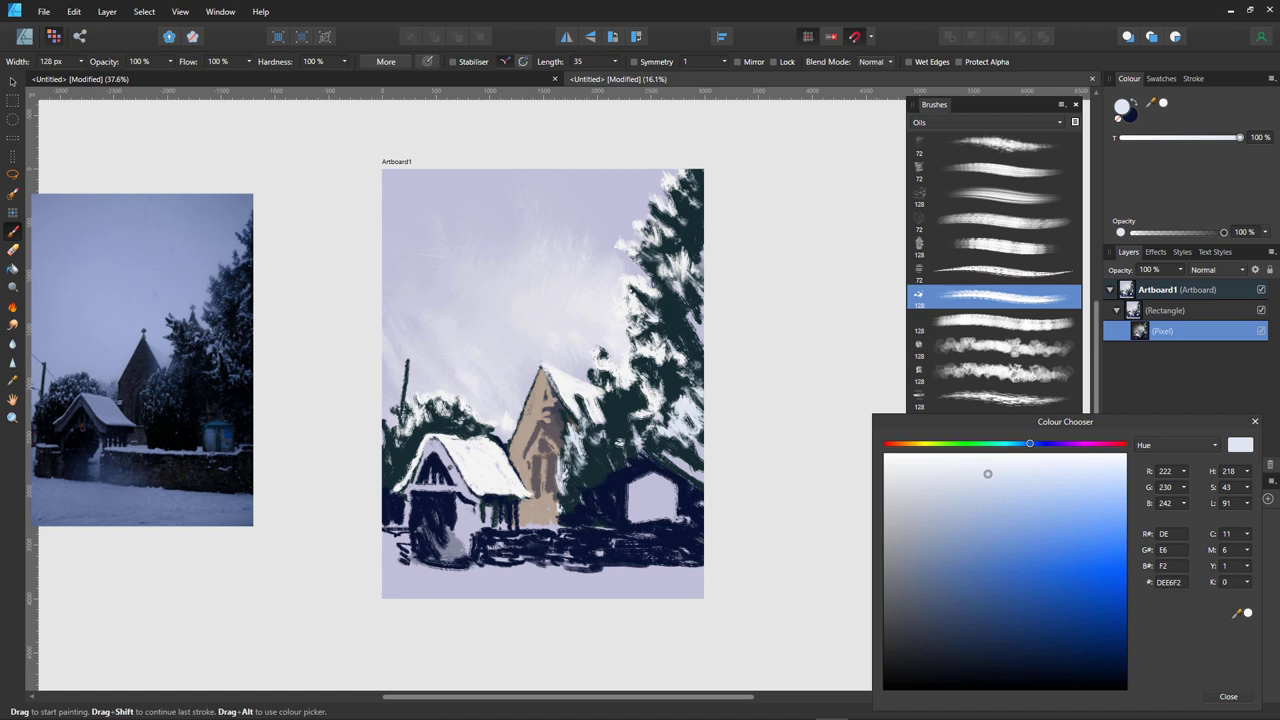
- Sample dark teal for touches on the church's right side and nearby tree, then paint the spire in grey 5E585D
left_click(590, 464, "alt")
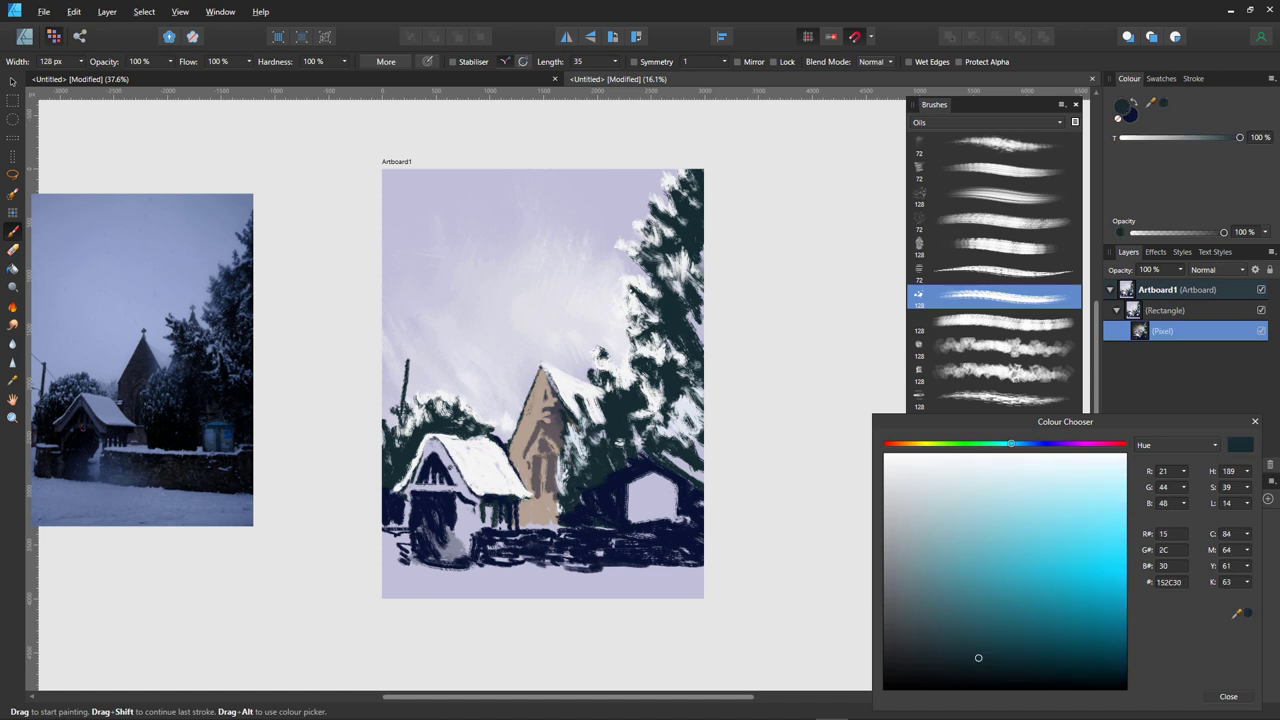
mouse_move(582, 462)
left_mouse_down()
mouse_move(578, 472)
mouse_move(566, 446)
mouse_move(563, 494)
left_mouse_up()
left_click_drag(597, 402, 601, 446)
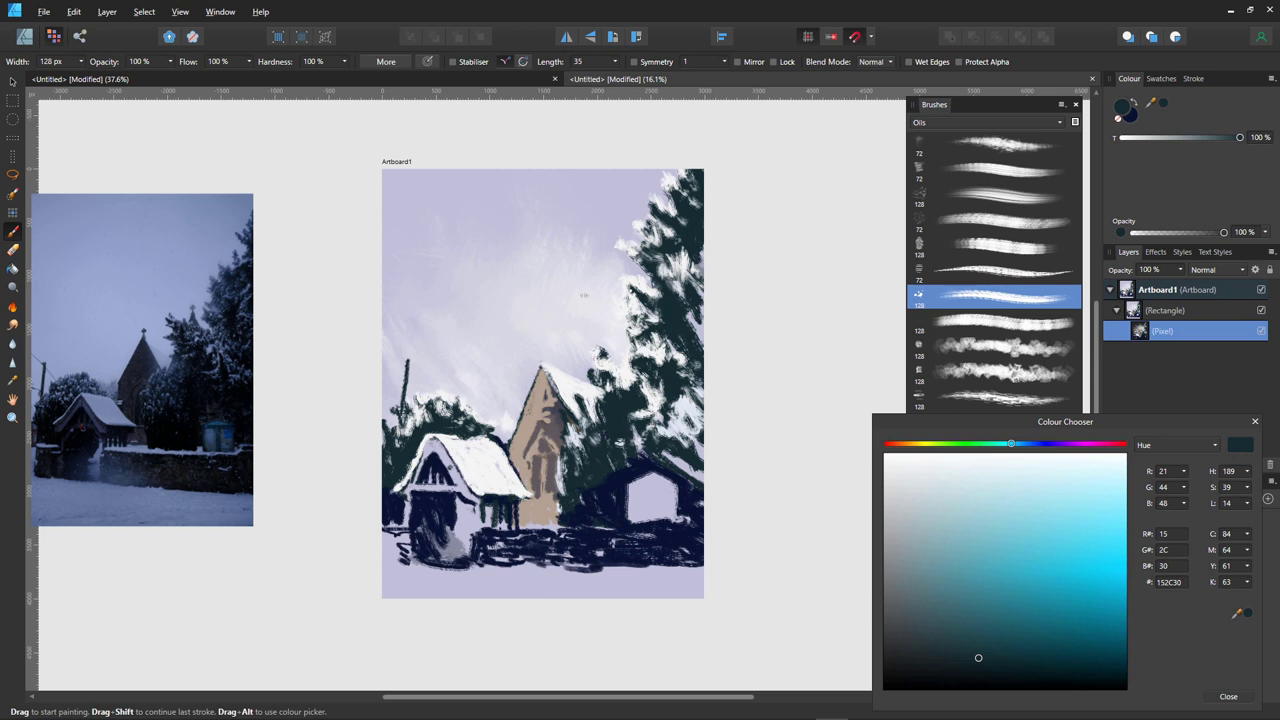
mouse_move(606, 362)
left_mouse_down()
mouse_move(610, 392)
mouse_move(594, 390)
mouse_move(589, 416)
left_mouse_up()
mouse_move(612, 350)
left_mouse_down()
mouse_move(630, 388)
mouse_move(616, 384)
left_mouse_up()
left_click(612, 360, "alt")
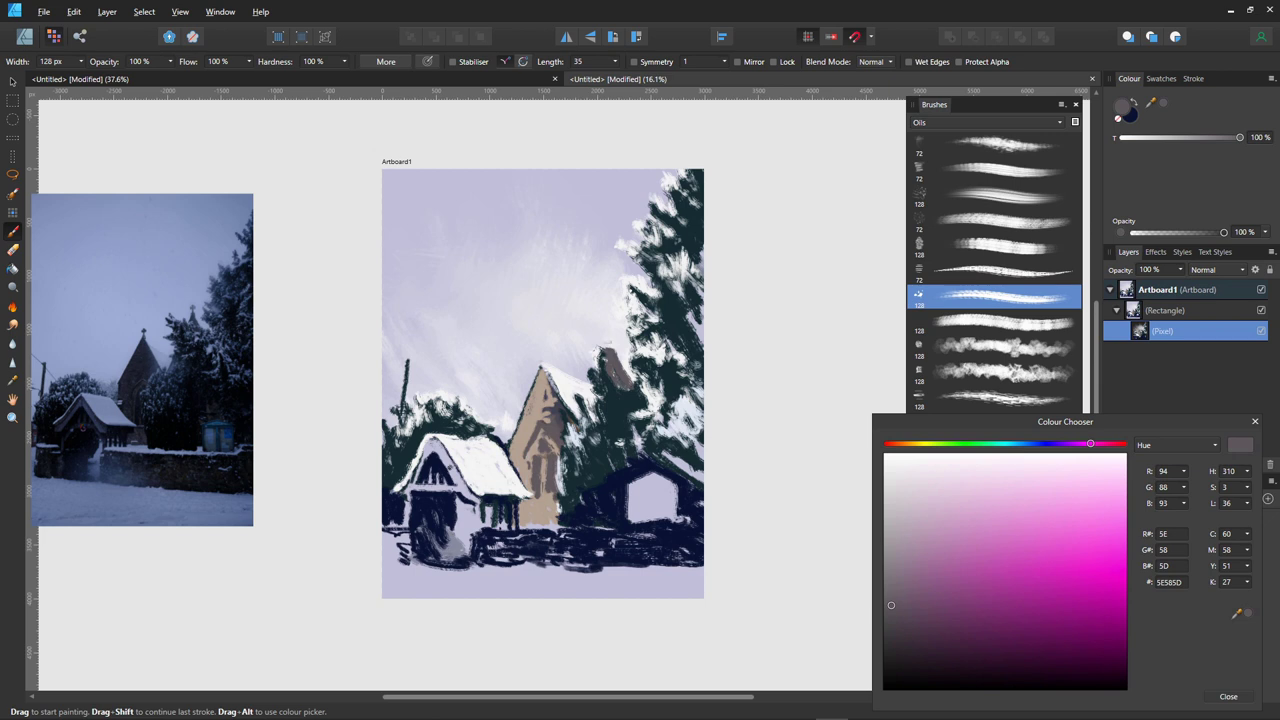
- Paint a light lavender stroke beside the spire, then extend its tip upward in sampled grey-mauve
left_click(598, 352, "alt")
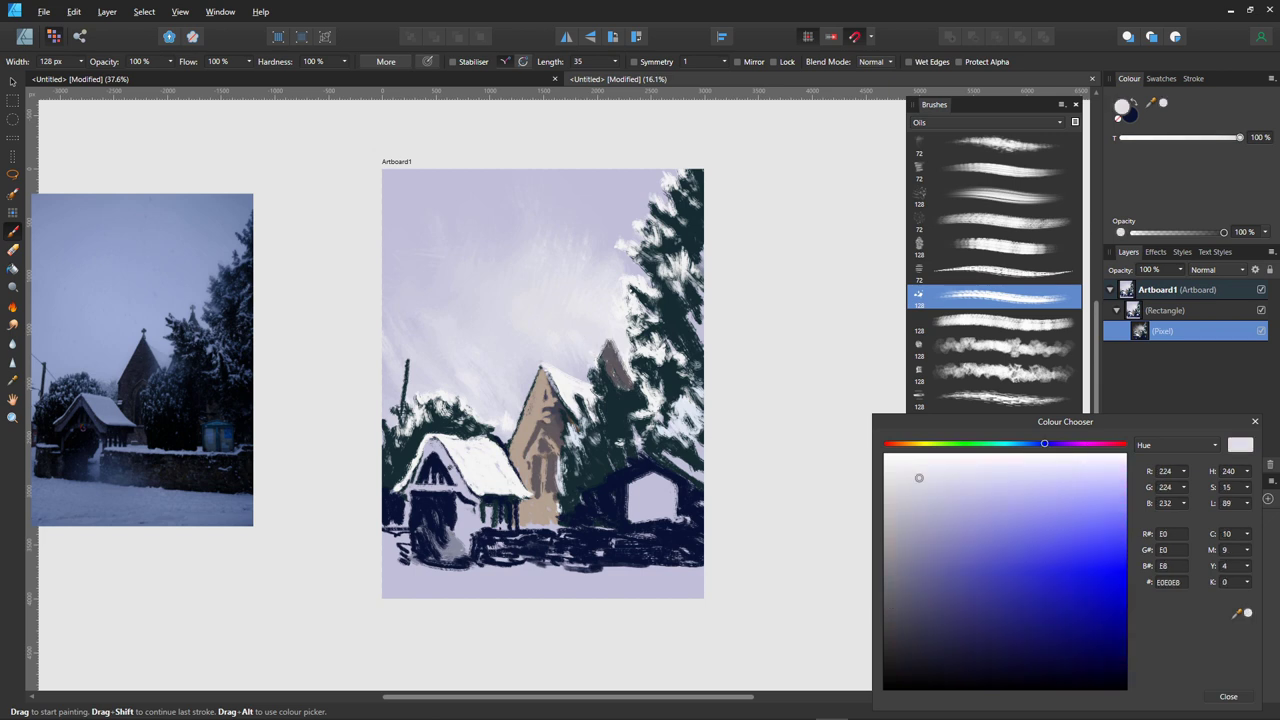
left_click_drag(614, 344, 628, 378)
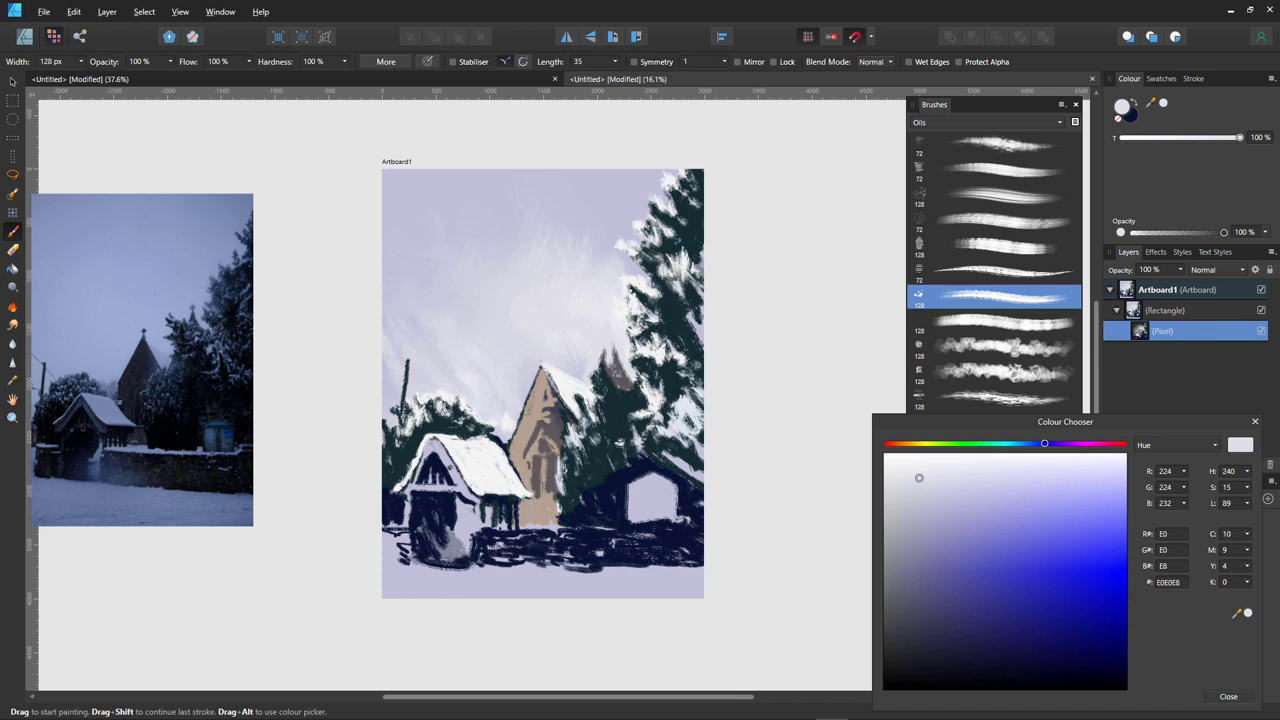
left_click(617, 373, "alt")
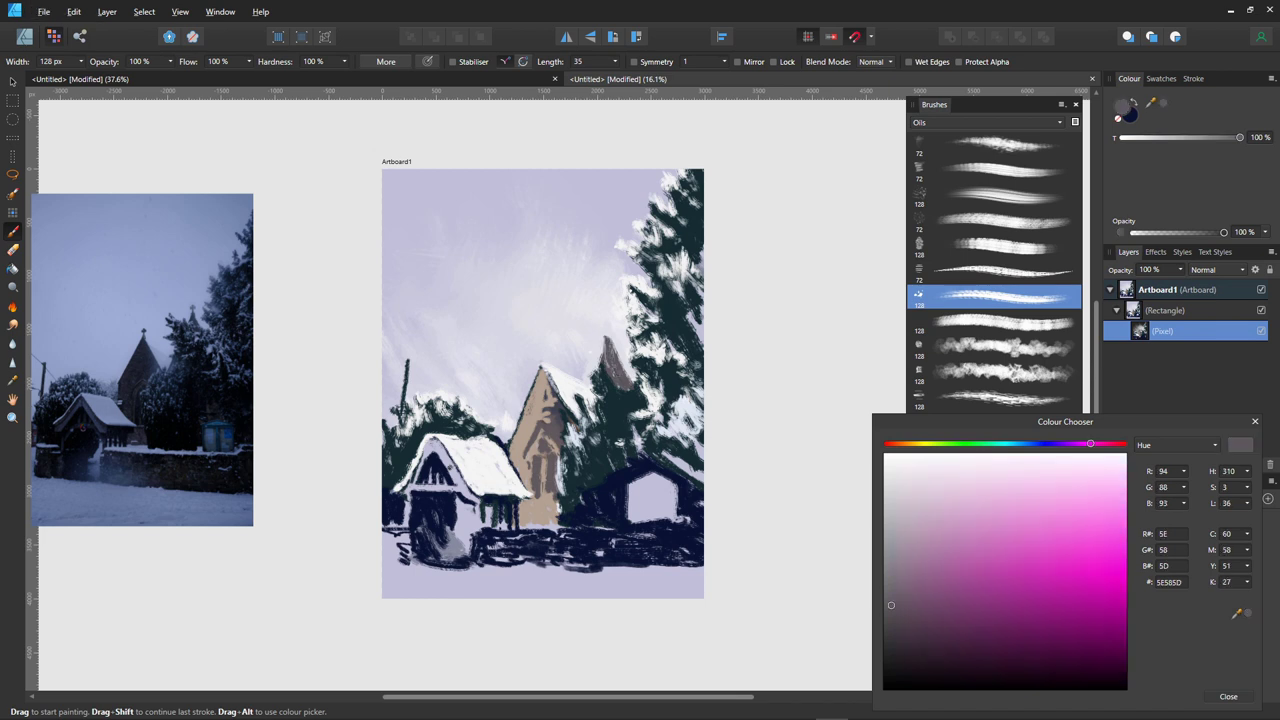
mouse_move(609, 342)
left_mouse_down()
mouse_move(605, 322)
mouse_move(619, 334)
left_mouse_up()
- With a narrower brush, paint rough dark crosses atop both spires
key("bracketleft")
key("bracketleft")
key("bracketleft")
key("bracketleft")
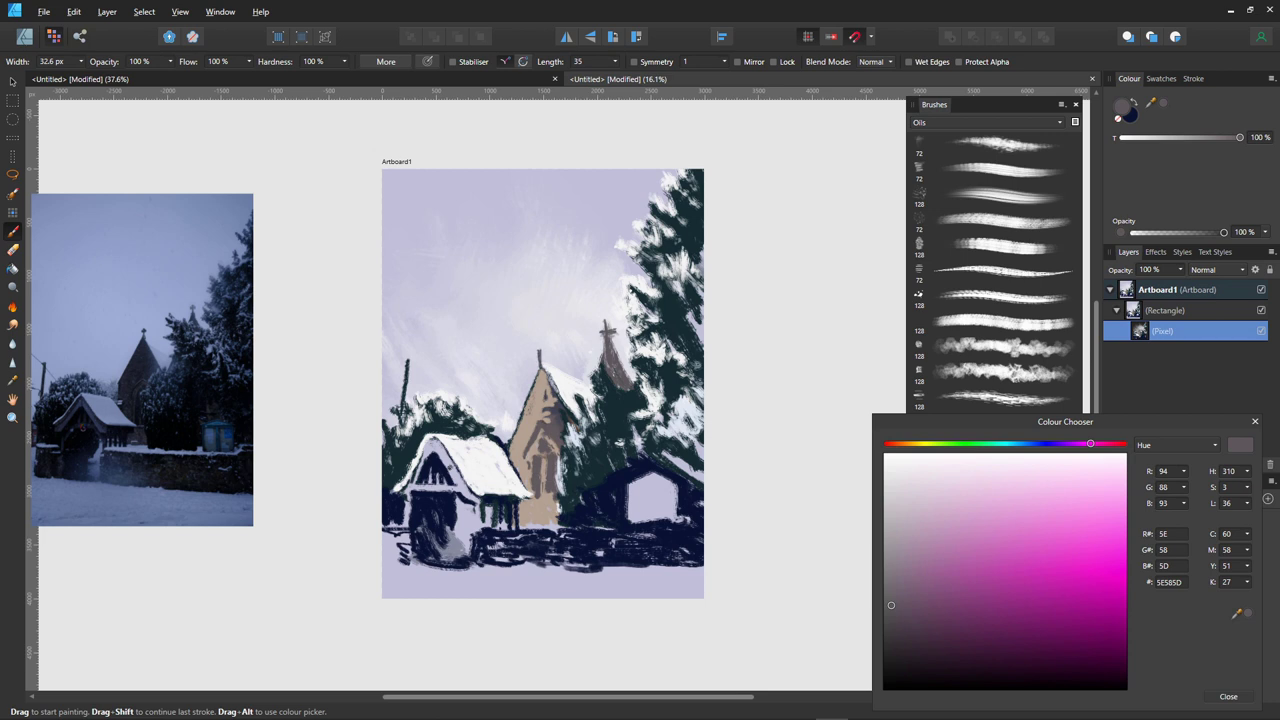
key("bracketright")
mouse_move(536, 348)
left_mouse_down()
mouse_move(552, 386)
mouse_move(546, 362)
mouse_move(526, 356)
mouse_move(590, 381)
mouse_move(700, 381)
left_mouse_up()
key("ctrl+space")
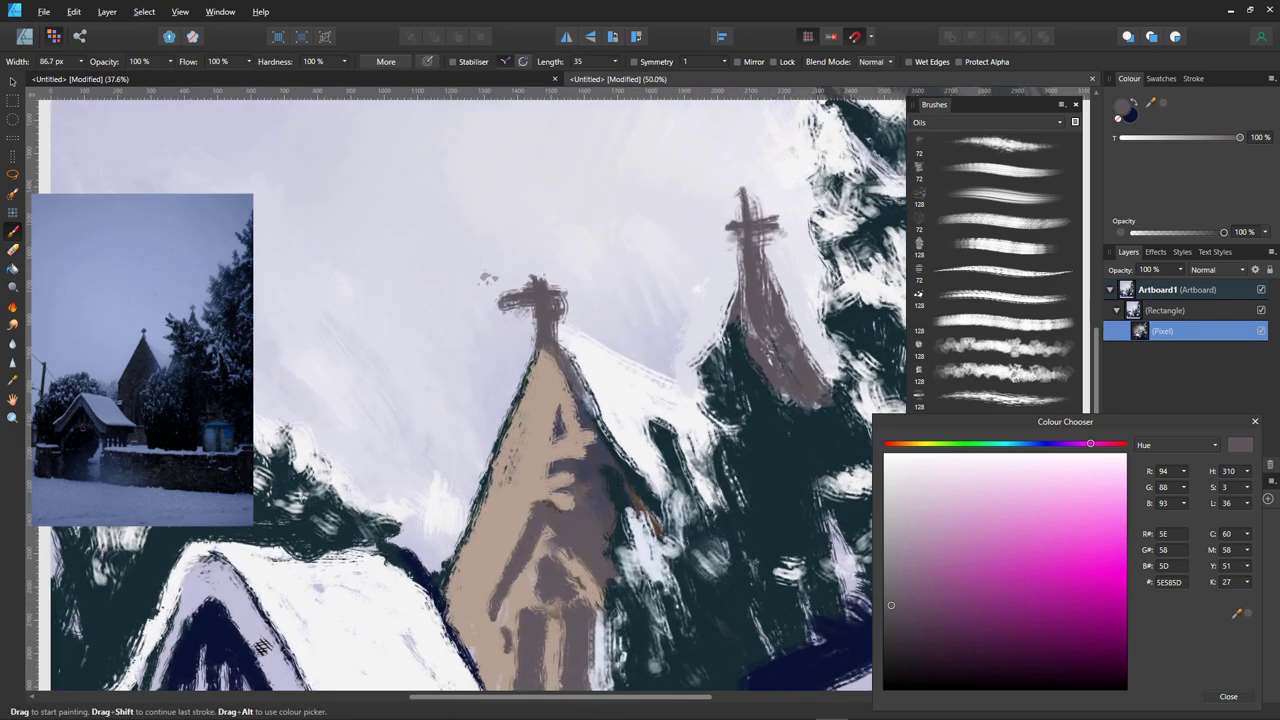
- Reshape the left spire's cross, trimming arms with sampled lavender and extending it in dark grey-mauve
left_click(487, 277, "alt")
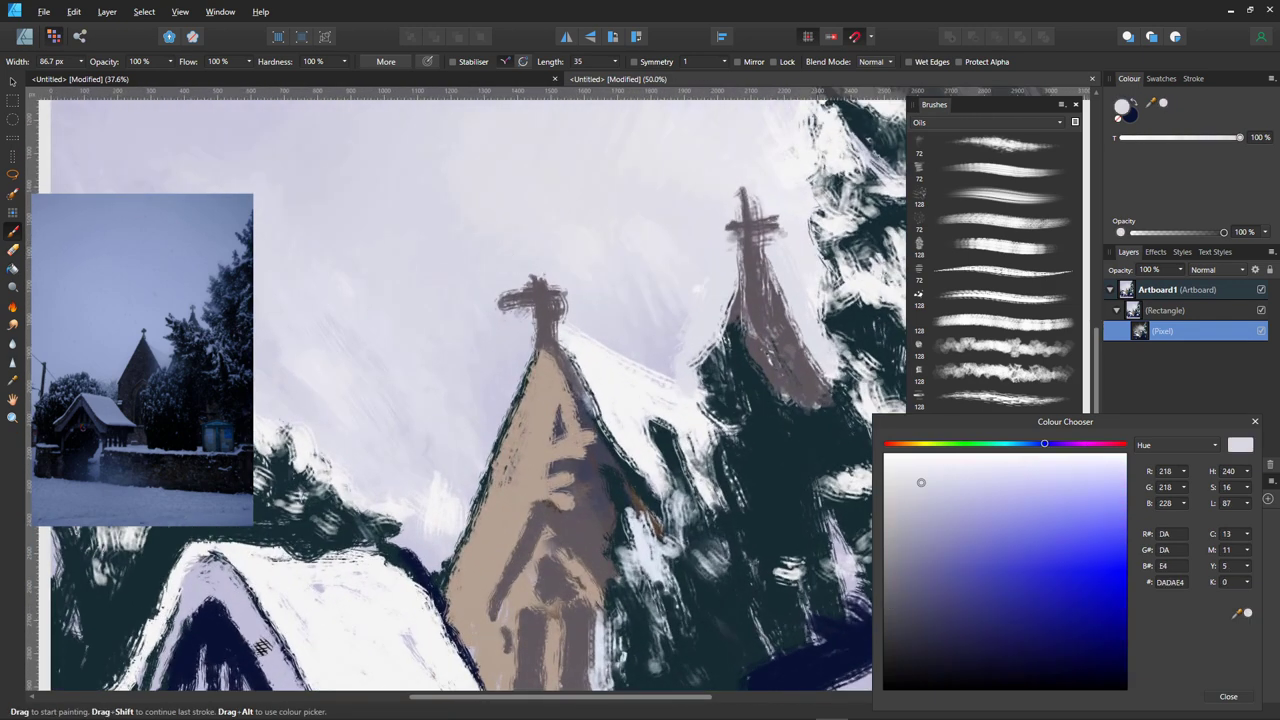
mouse_move(526, 286)
left_mouse_down()
mouse_move(502, 294)
mouse_move(567, 292)
mouse_move(555, 296)
left_mouse_up()
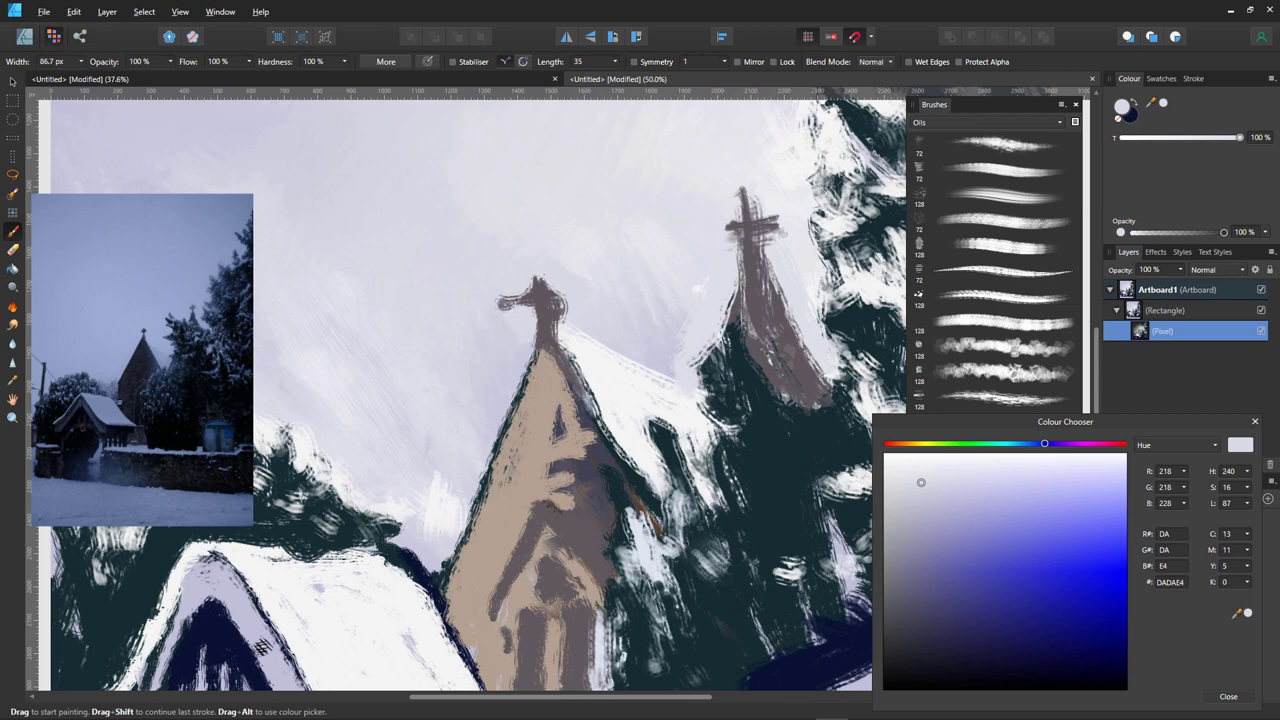
mouse_move(497, 302)
left_mouse_down()
mouse_move(566, 318)
mouse_move(540, 296)
left_mouse_up()
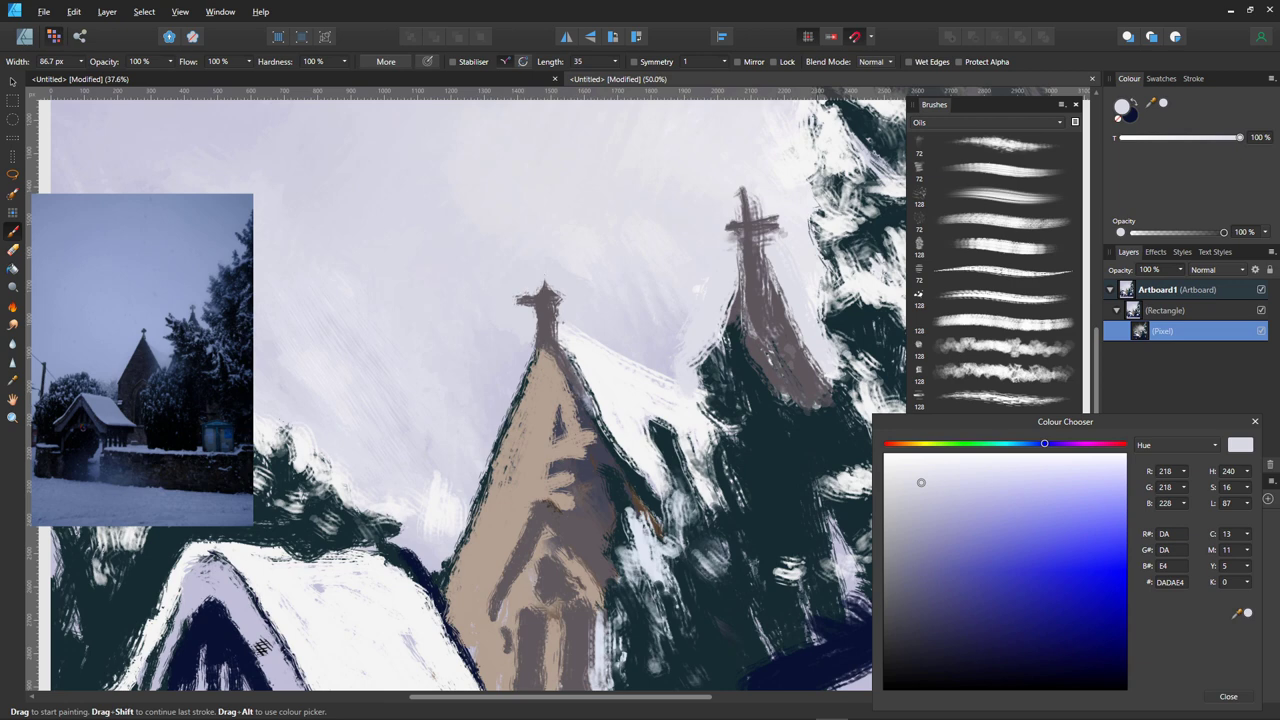
left_click(546, 318, "alt")
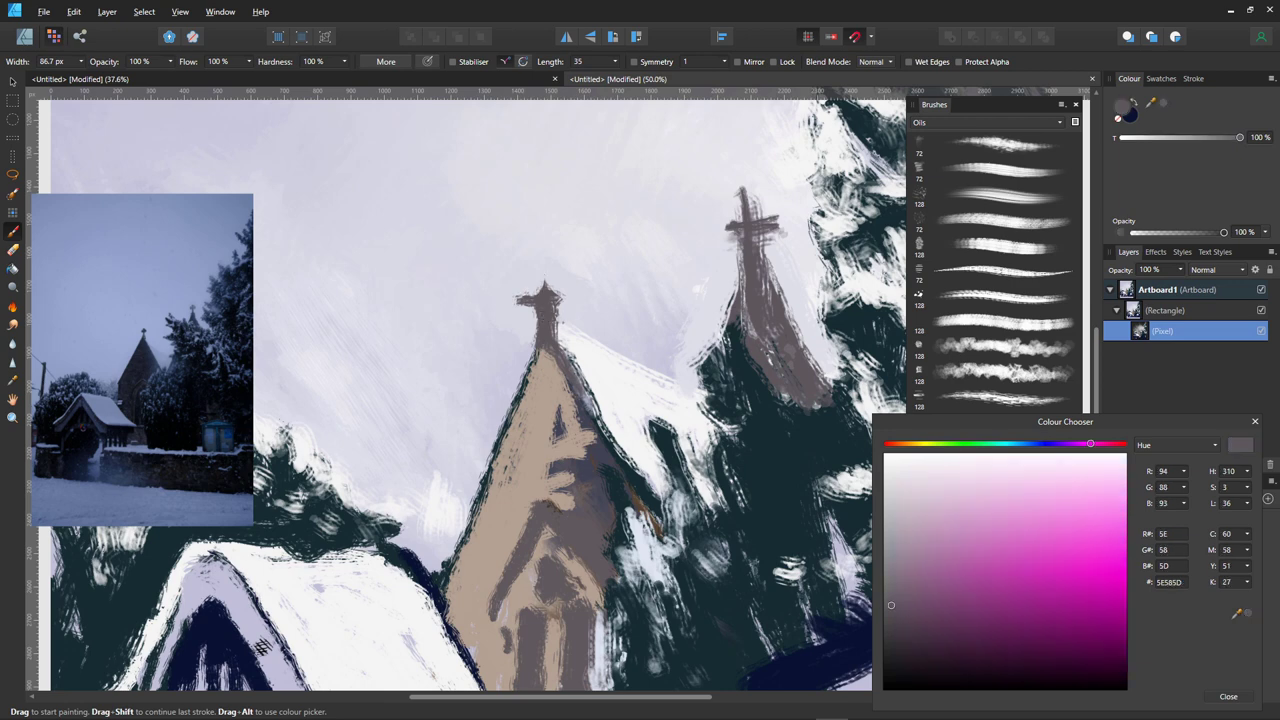
key("bracketleft")
key("bracketleft")
key("bracketleft")
mouse_move(540, 292)
left_mouse_down()
mouse_move(546, 276)
mouse_move(566, 288)
mouse_move(562, 304)
left_mouse_up()
mouse_move(527, 298)
left_mouse_down()
mouse_move(532, 309)
mouse_move(547, 269)
left_mouse_up()
left_click(510, 291)
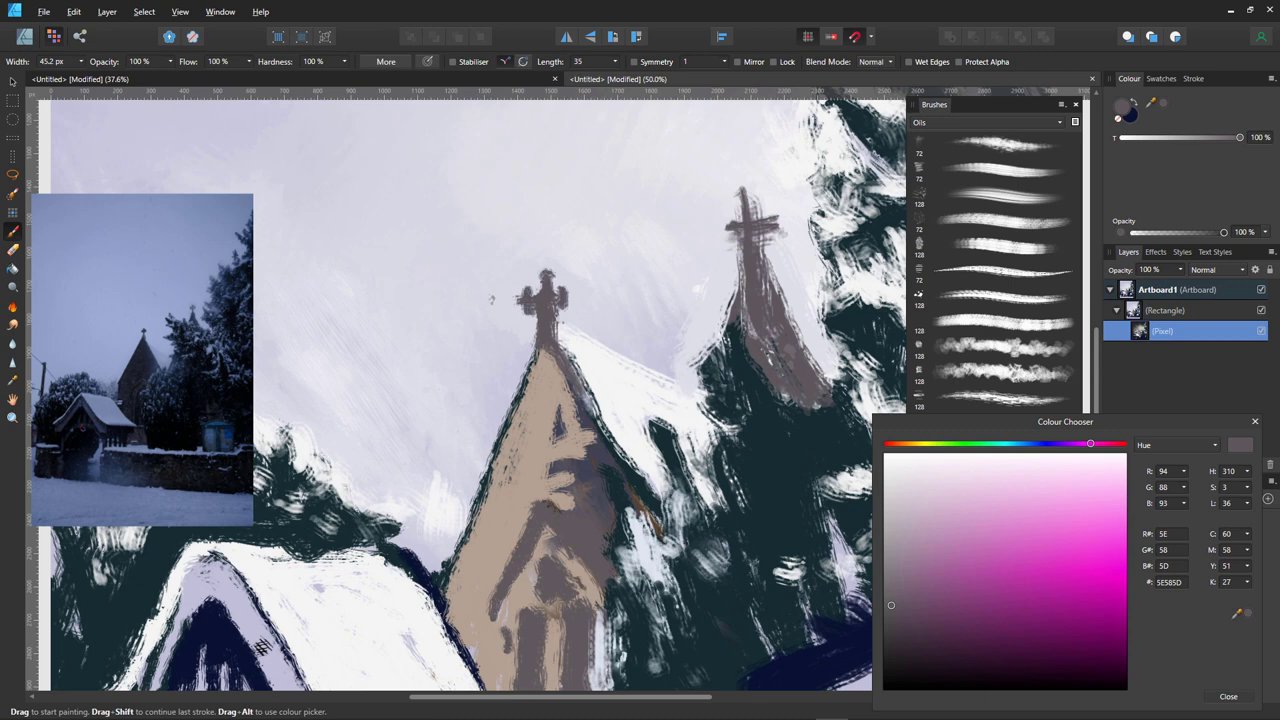
left_click(491, 295, "alt")
left_click(516, 300)
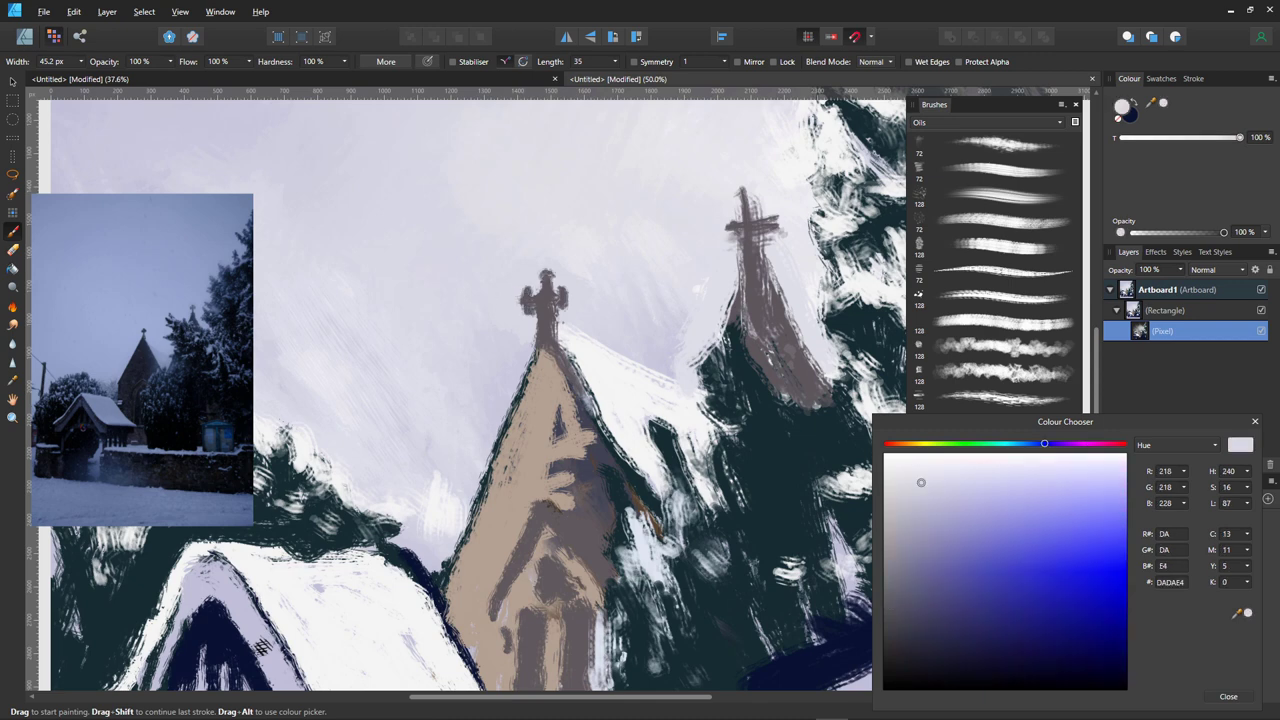
left_click(533, 310)
left_click(558, 309)
- Trim the right steeple's cross and dab lighter lavender highlights across its top and arms
left_click(740, 190)
left_click(744, 196)
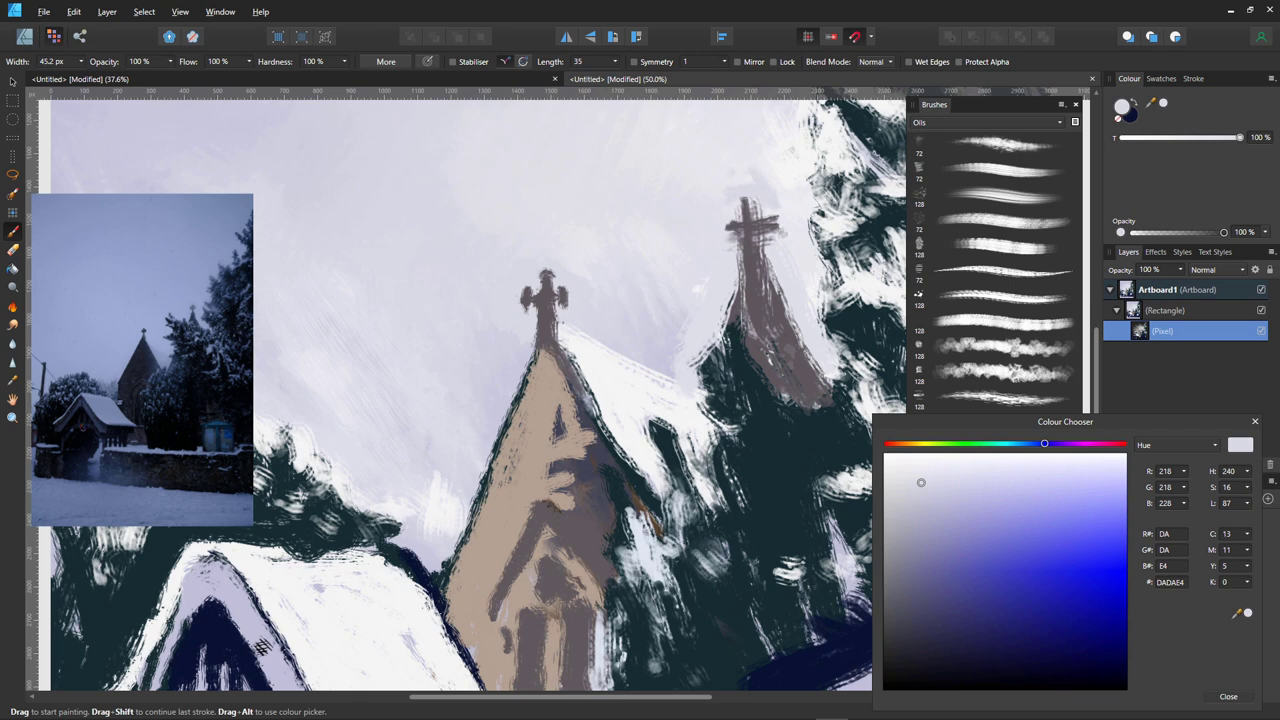
left_click(762, 186, "alt")
left_click(764, 186)
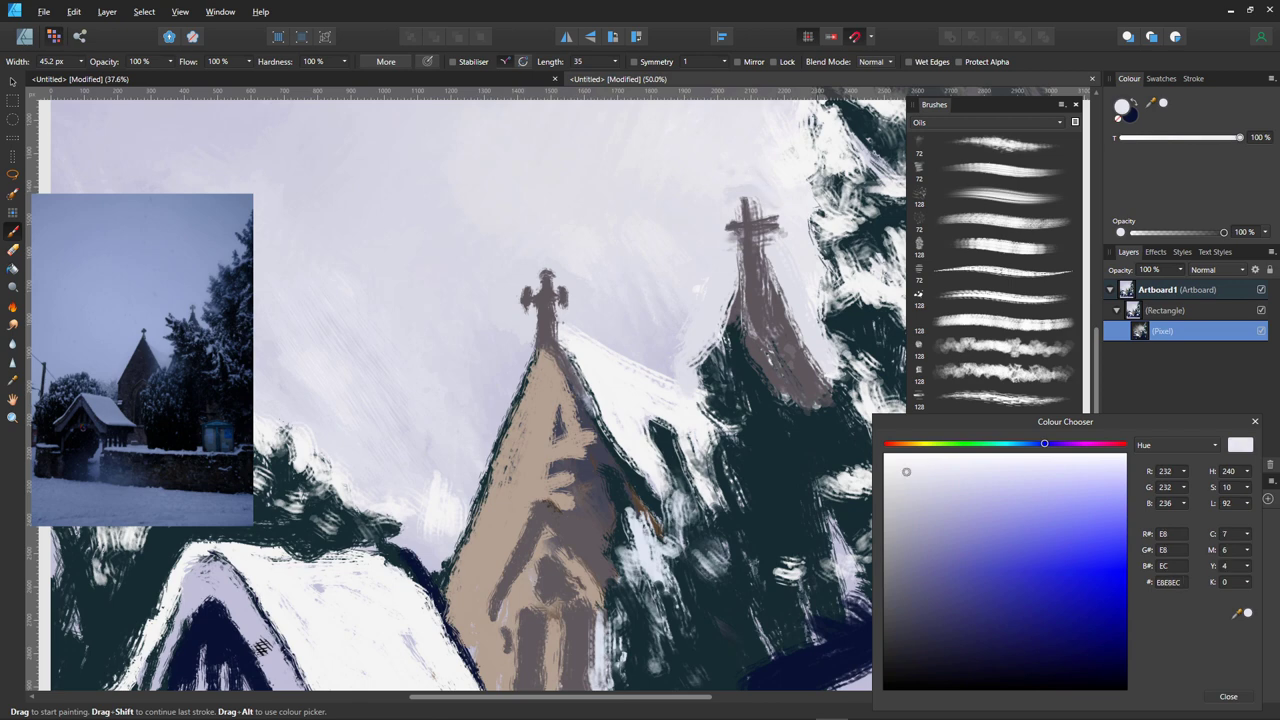
left_click(764, 198)
left_click(744, 197)
left_click(741, 216)
left_click(742, 221)
left_click(753, 206)
left_click(766, 236)
left_click(762, 246)
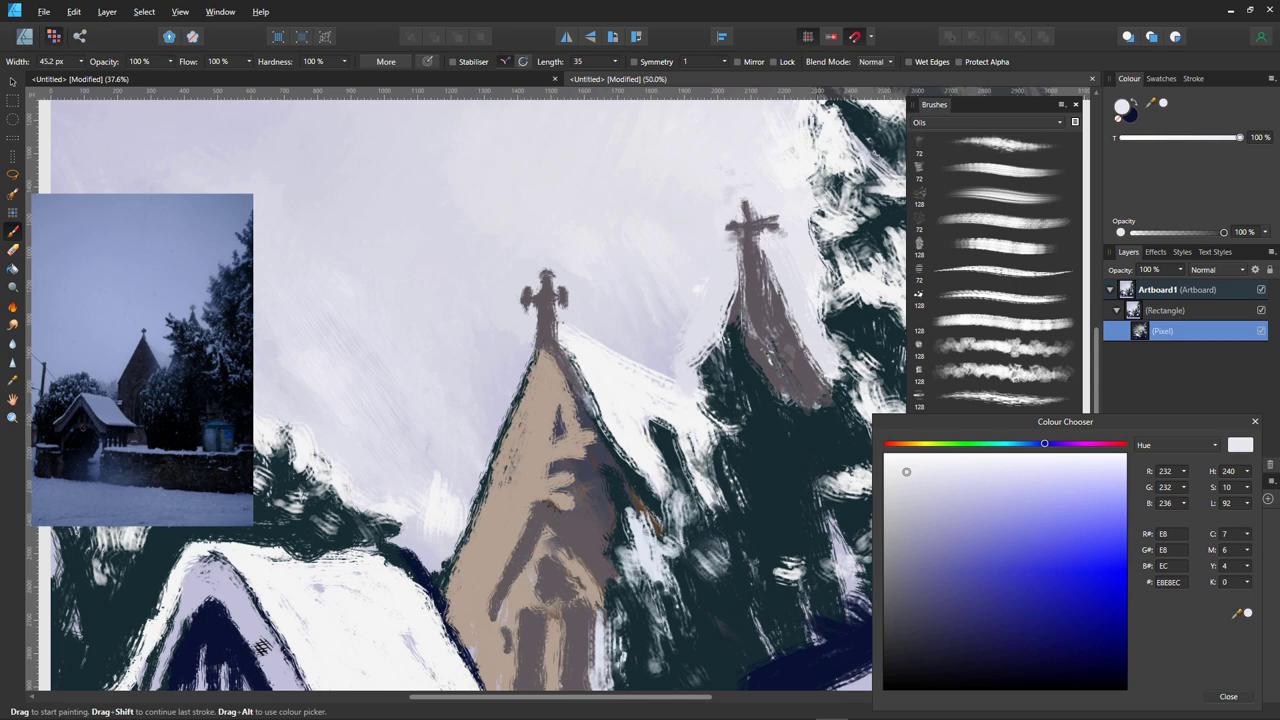
left_click(778, 234)
left_click(775, 229)
left_click(772, 224)
left_click(758, 234)
left_click(734, 234)
left_click(733, 242)
left_click(740, 236)
left_click(741, 249)
left_click(757, 233)
left_click(761, 250)
- Brighten the right steeple's edge, the adjacent tree edge and the snowy roof edge beside the left steeple
left_click_drag(755, 238, 801, 334)
left_click_drag(816, 226, 842, 294)
mouse_move(838, 246)
left_mouse_down()
mouse_move(843, 309)
mouse_move(818, 320)
mouse_move(848, 360)
mouse_move(842, 440)
left_mouse_up()
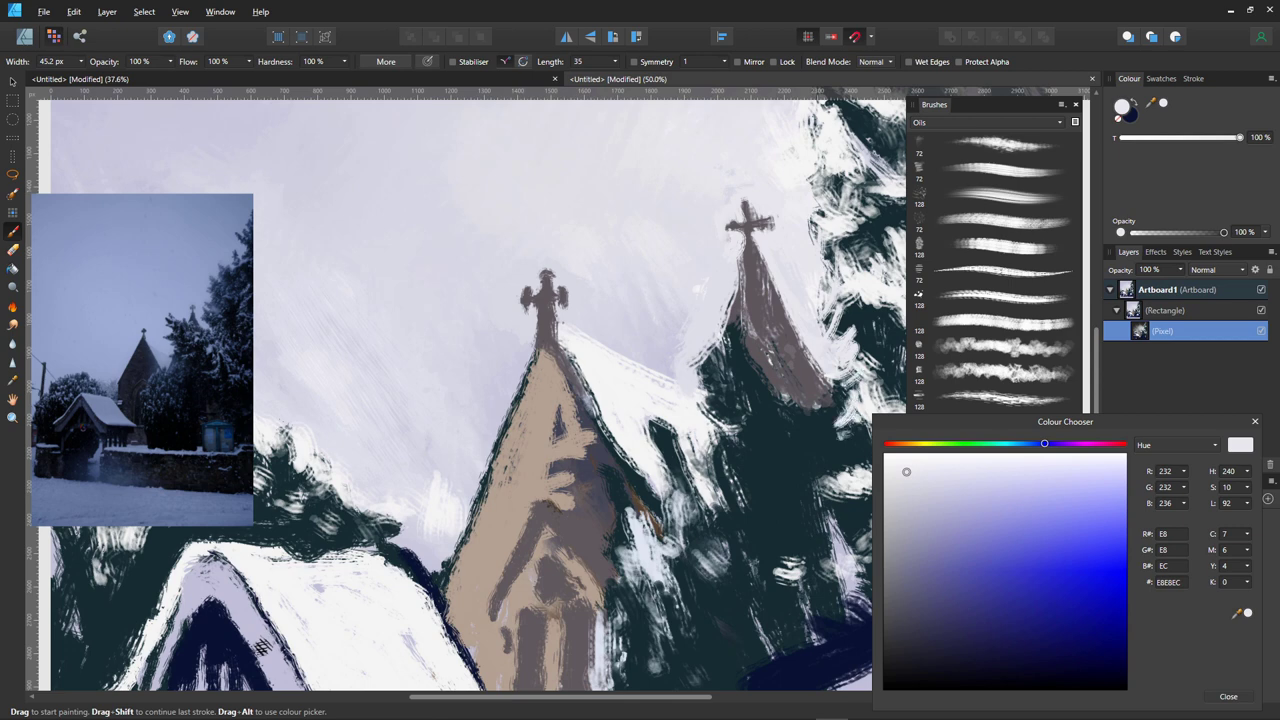
left_click_drag(606, 460, 610, 466)
left_click_drag(576, 380, 604, 432)
left_click_drag(598, 430, 622, 458)
mouse_move(586, 390)
left_mouse_down()
mouse_move(612, 456)
mouse_move(596, 502)
mouse_move(594, 486)
left_mouse_up()
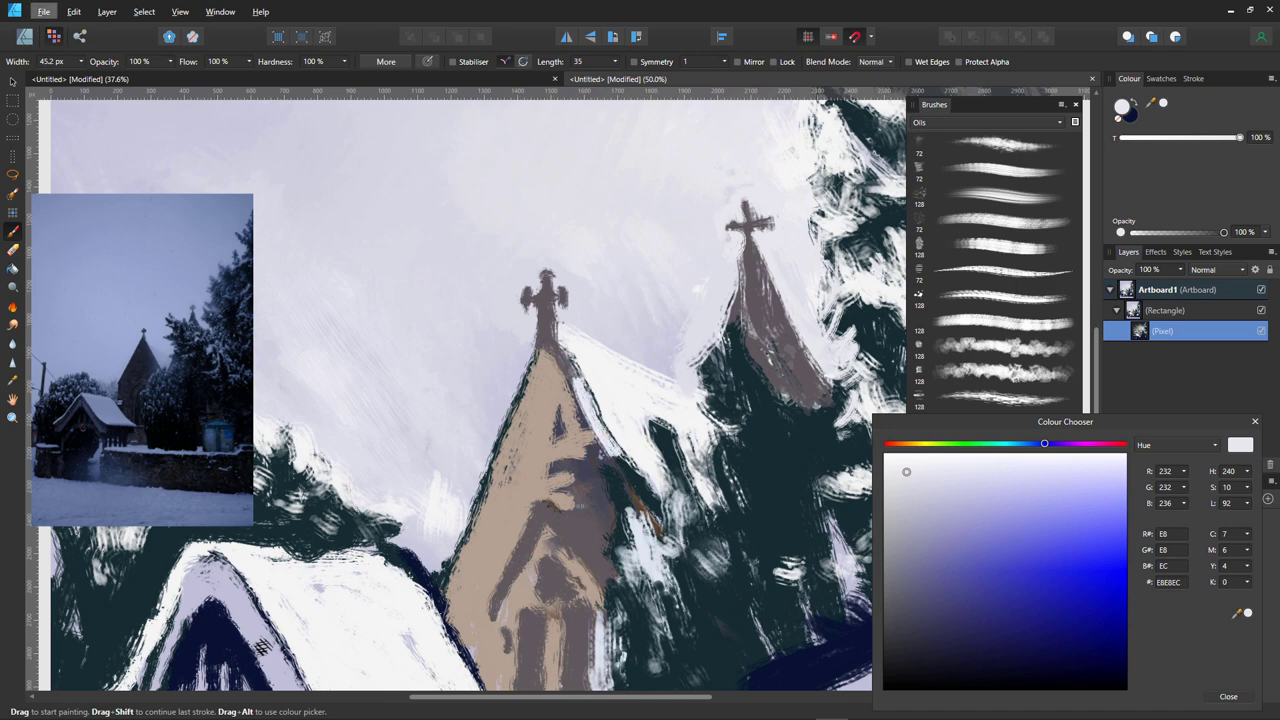
left_click_drag(594, 400, 626, 462)
- Sample dark grey to line the left steeple's roof edges and tint the tree tops to its left
left_click(593, 498, "alt")
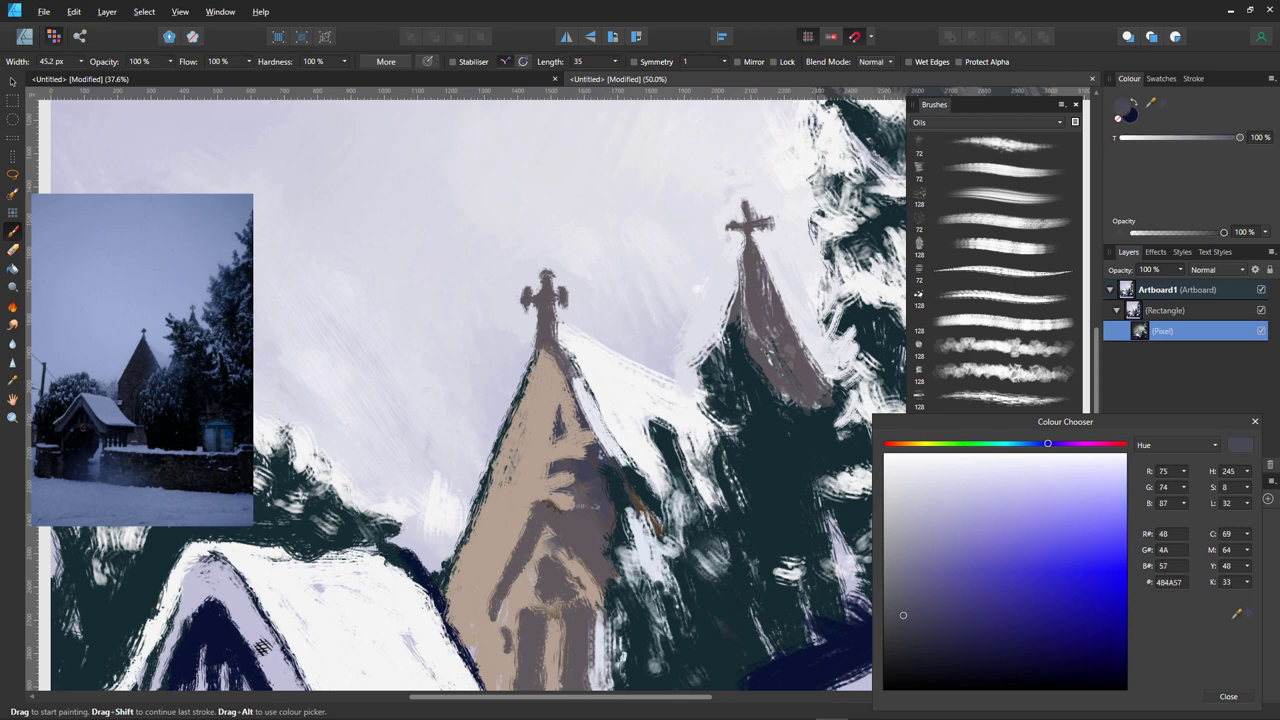
mouse_move(586, 402)
left_mouse_down()
mouse_move(630, 472)
mouse_move(610, 456)
left_mouse_up()
left_click_drag(562, 358, 622, 452)
left_click_drag(598, 410, 640, 474)
mouse_move(550, 320)
left_mouse_down()
mouse_move(576, 366)
mouse_move(510, 442)
mouse_move(482, 514)
left_mouse_up()
left_click_drag(488, 506, 450, 542)
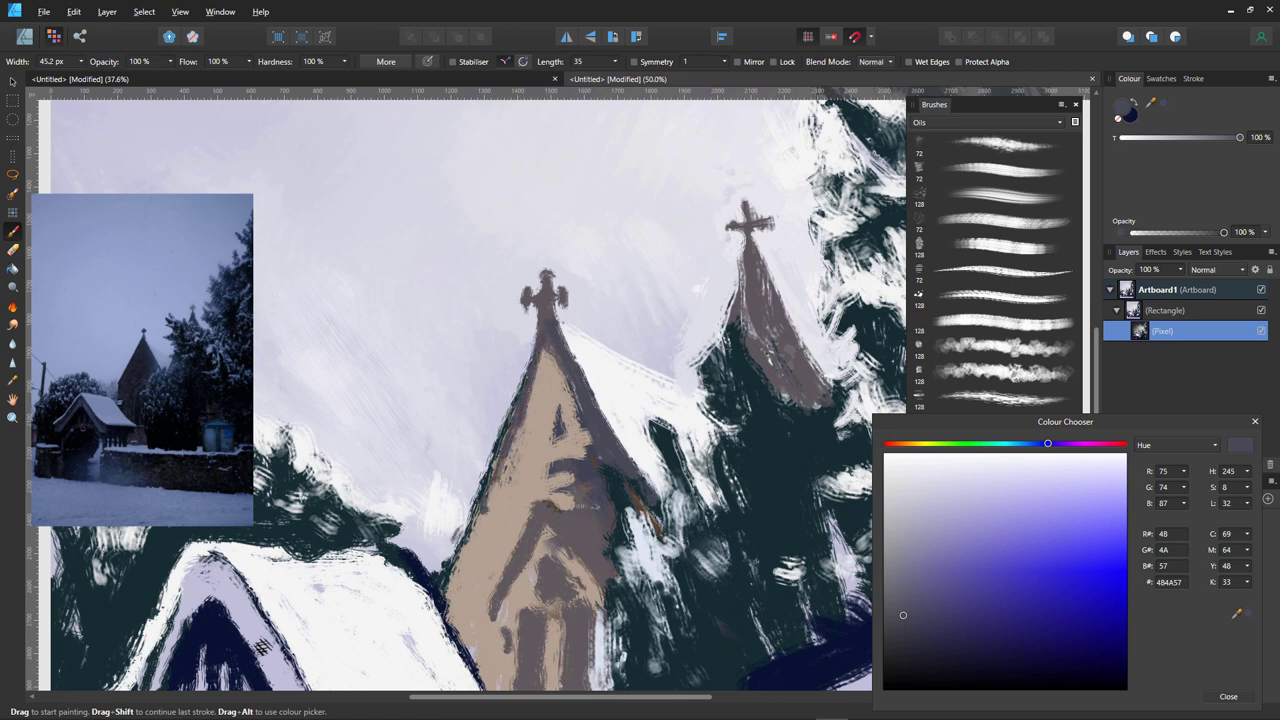
mouse_move(284, 444)
left_mouse_down()
mouse_move(352, 512)
mouse_move(270, 460)
mouse_move(256, 472)
left_mouse_up()
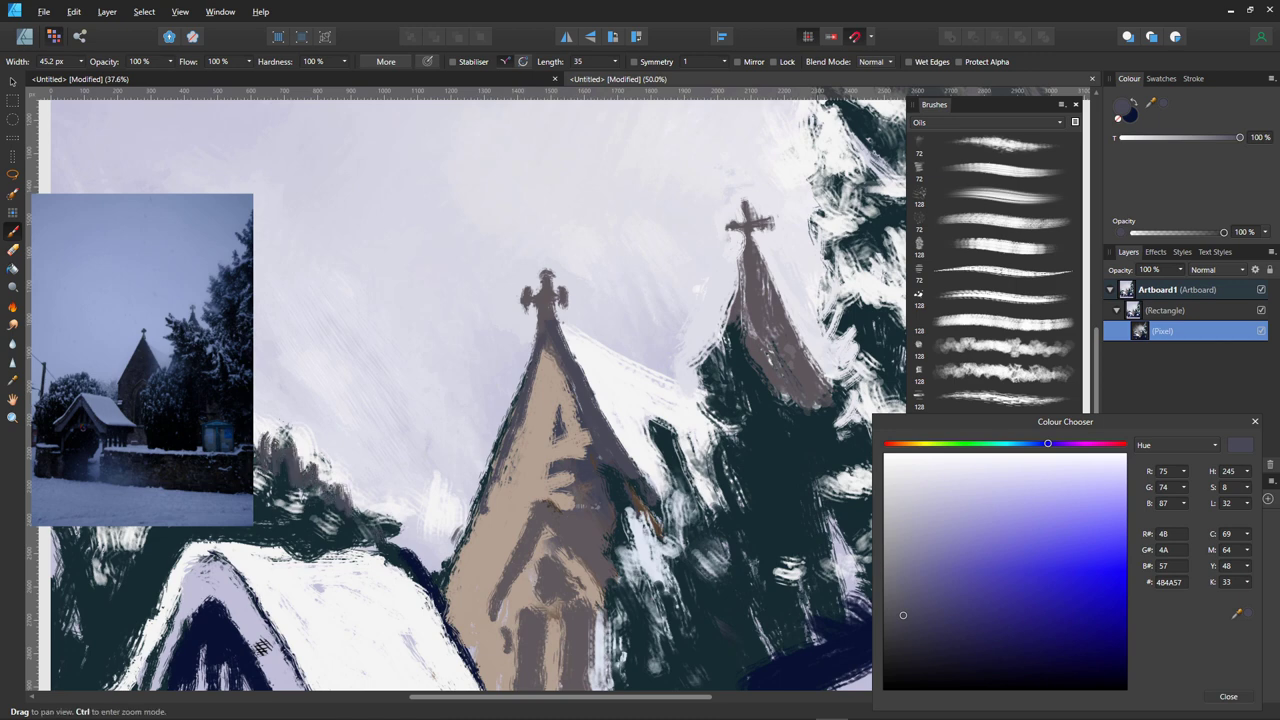
key("ctrl+space")
left_click_drag(440, 437, 346, 453)
- With an enlarged brush, streak near-white EDEDF1 snow along the painting's bottom, undoing a stray tree dab
scroll(480, 400, "down", 3)
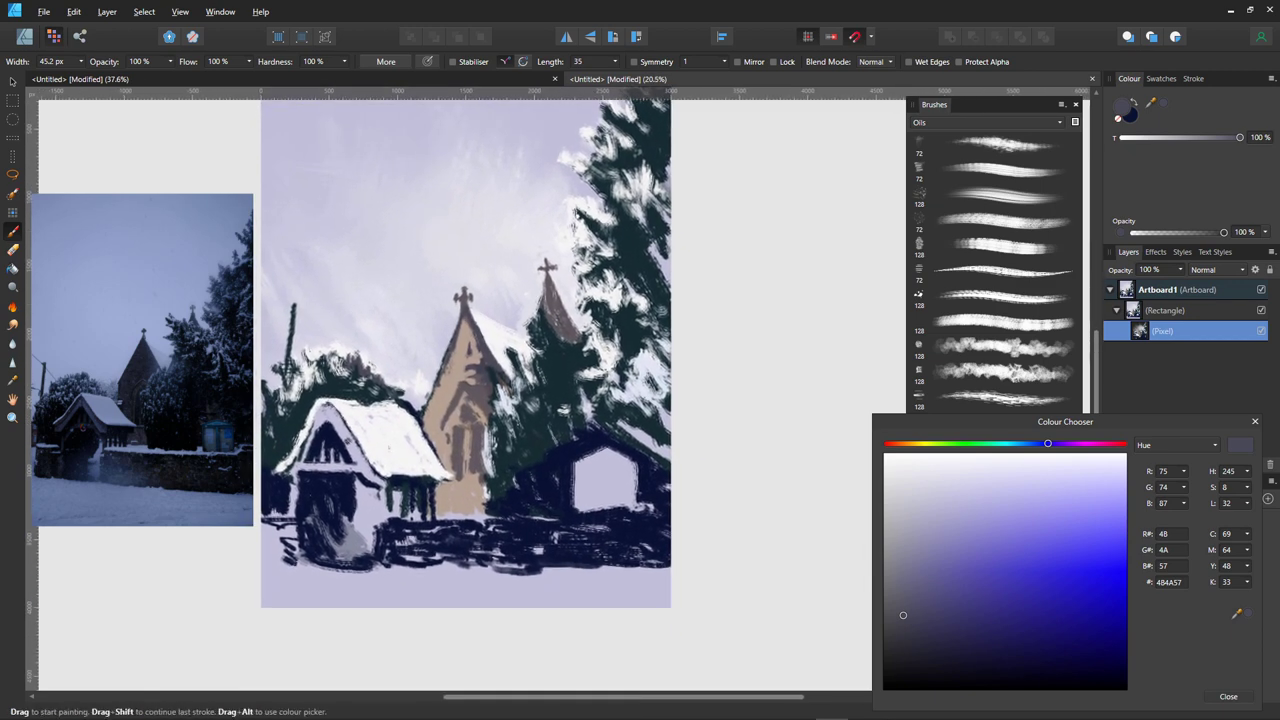
left_click(913, 467)
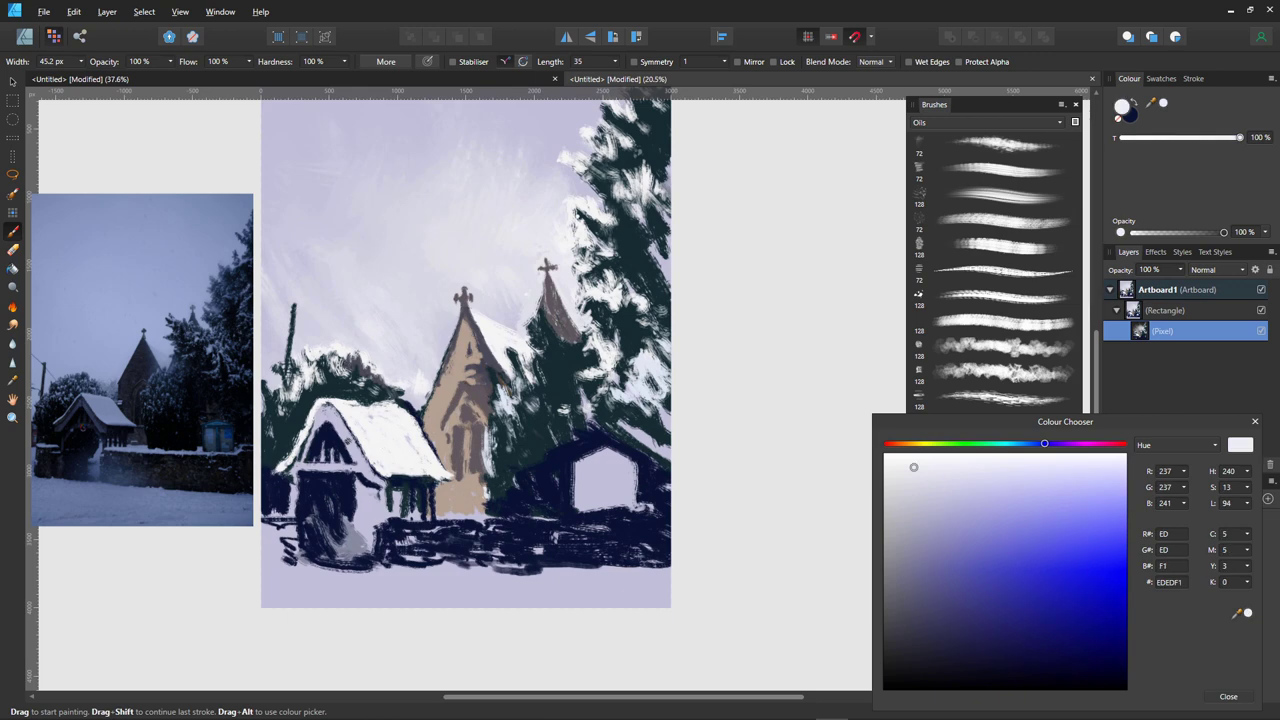
key("bracketright")
key("bracketright")
key("bracketright")
key("bracketright")
key("bracketright")
mouse_move(263, 574)
left_mouse_down()
mouse_move(670, 580)
mouse_move(430, 580)
mouse_move(575, 582)
mouse_move(595, 565)
left_mouse_up()
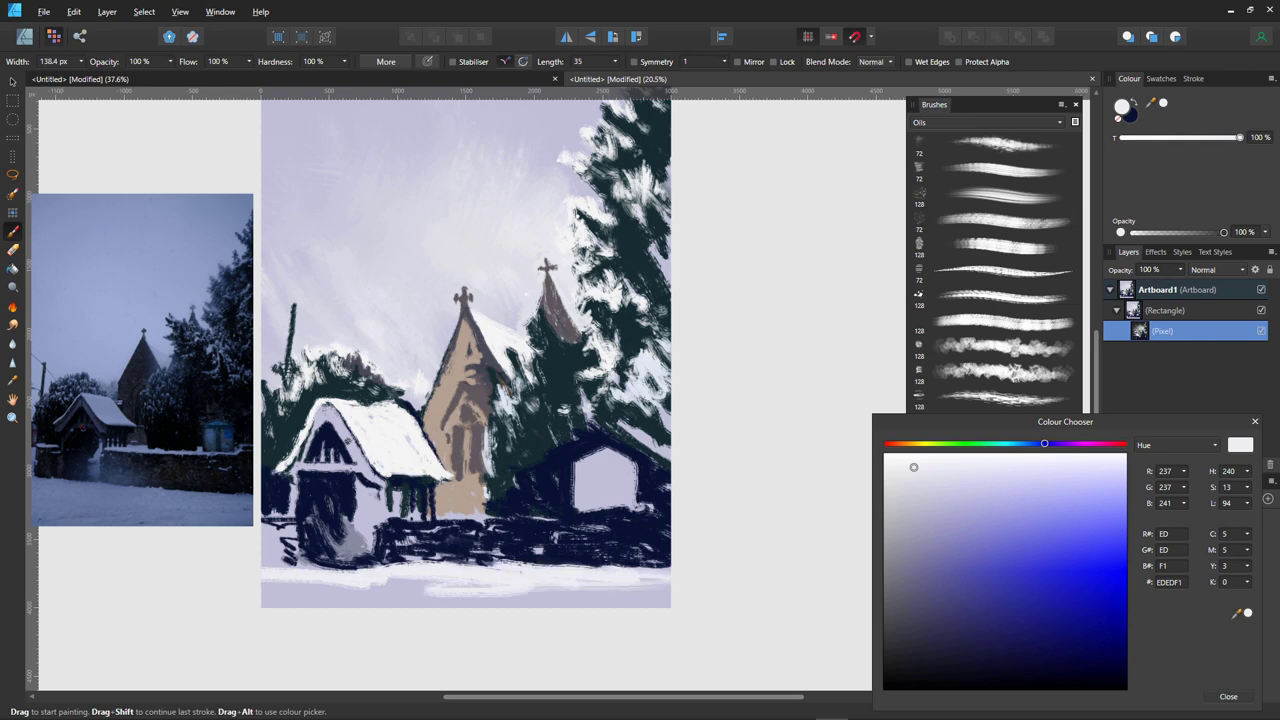
left_click_drag(384, 566, 262, 582)
left_click(604, 314)
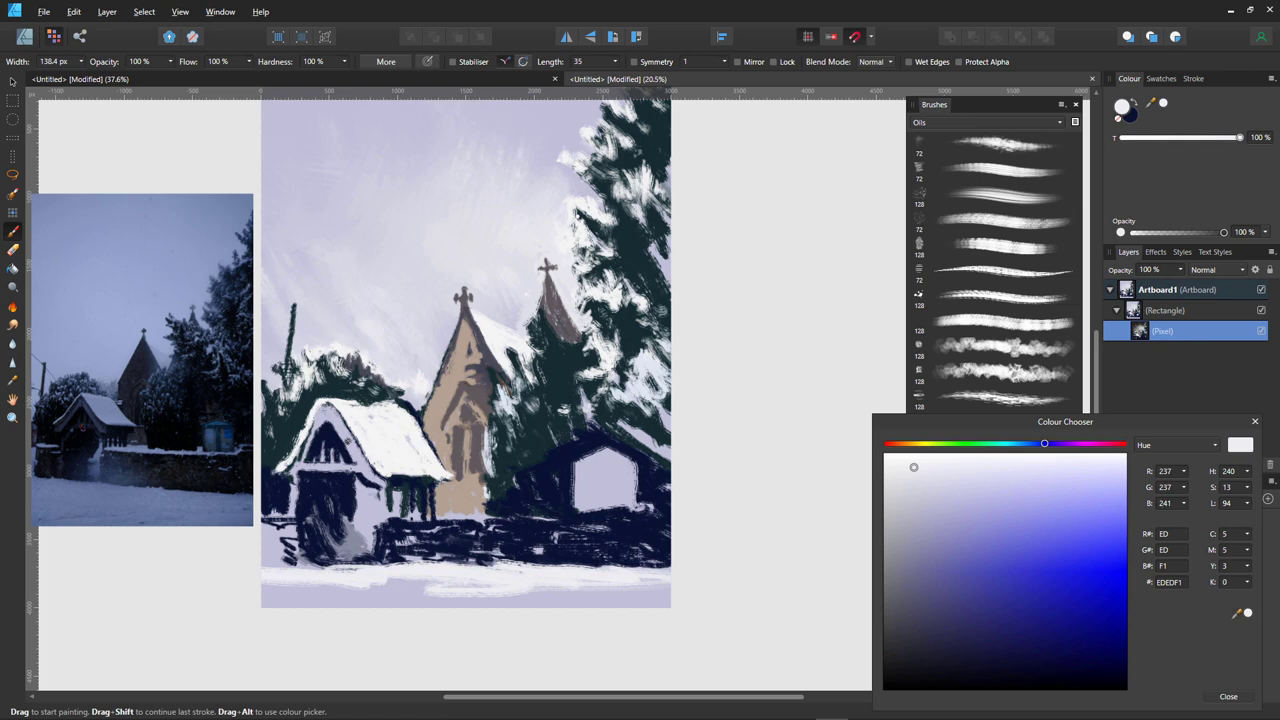
key("ctrl+z")
- Preview the Watercolours brush category and move the Colour Chooser toward the middle
left_click(985, 122)
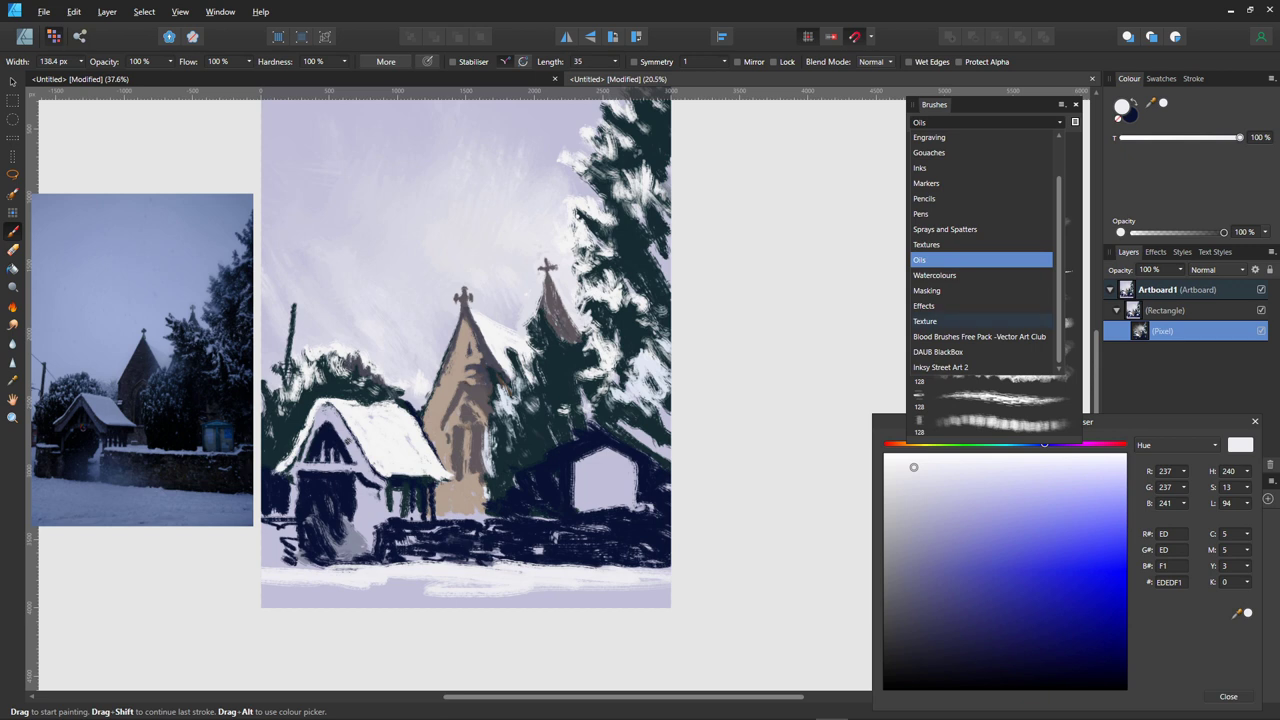
left_click(935, 275)
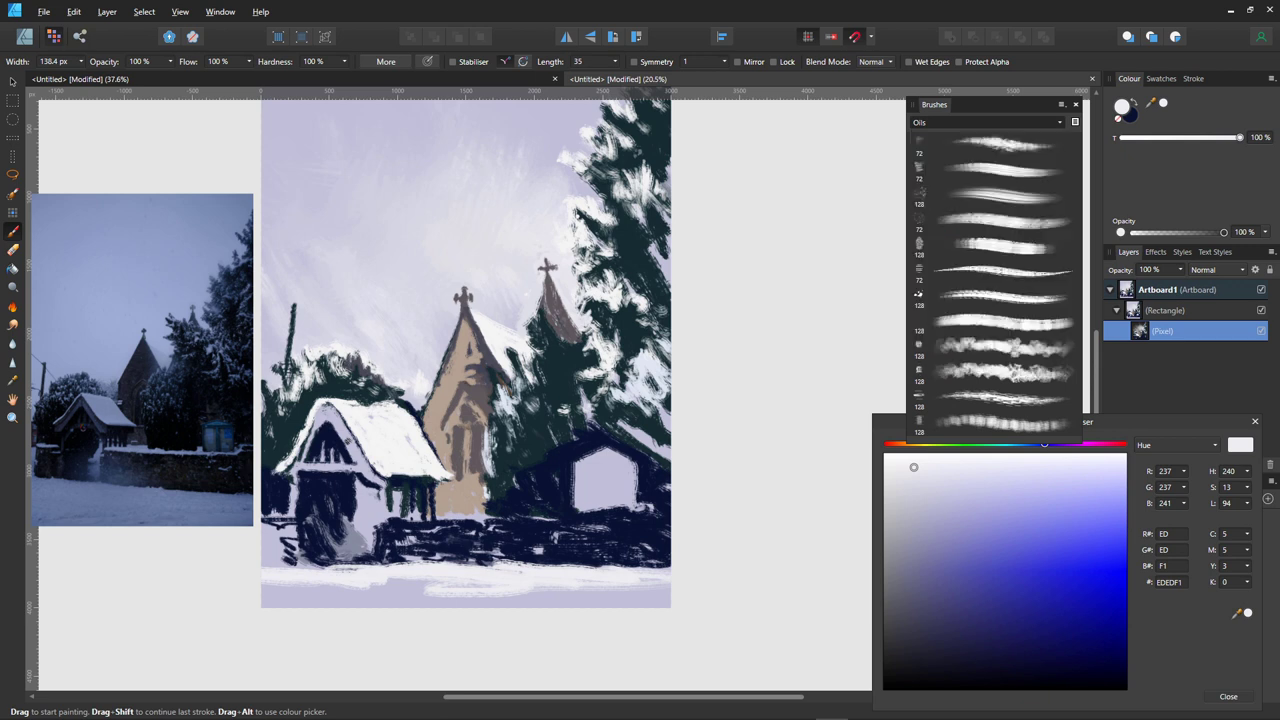
left_click(985, 122)
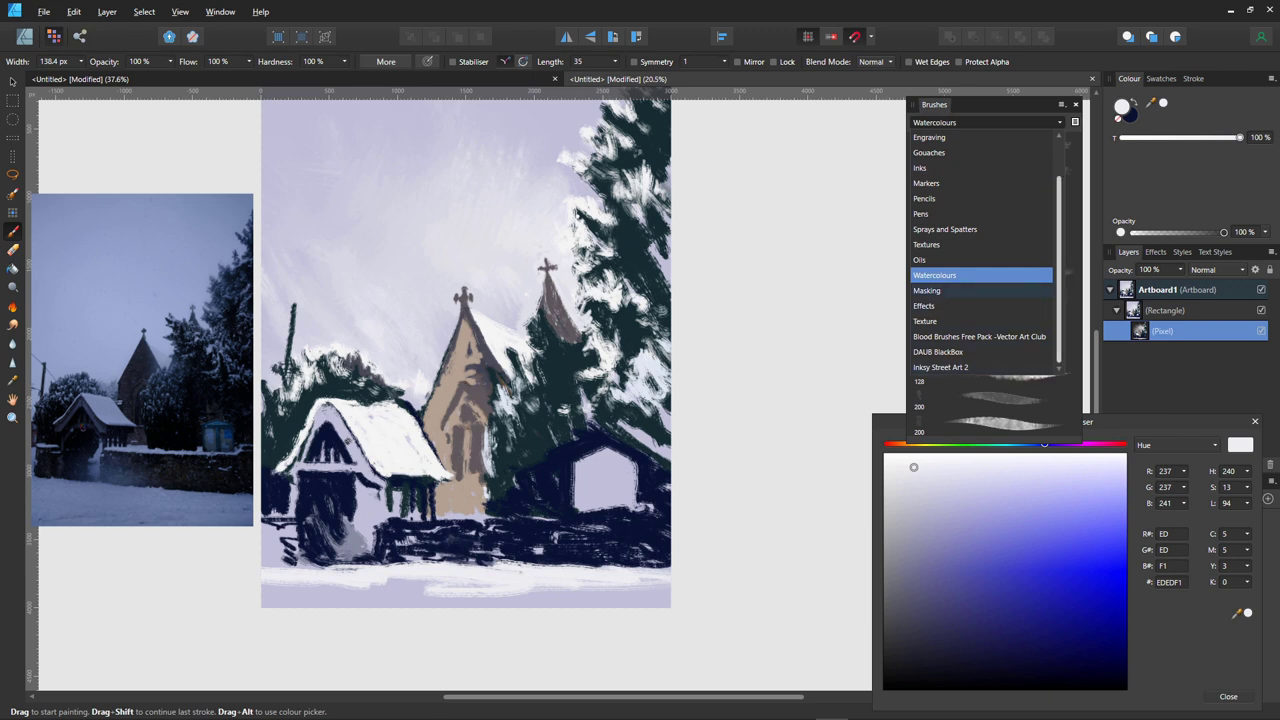
key("Escape")
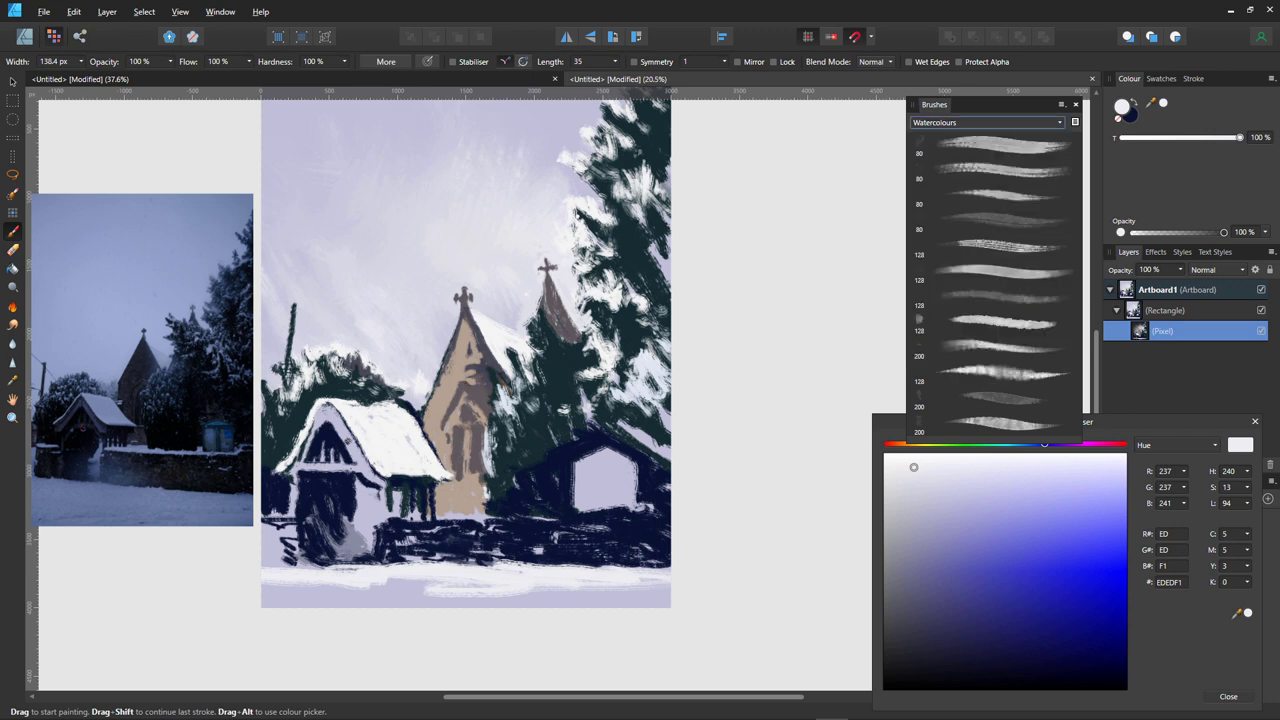
left_click_drag(1122, 421, 700, 146)
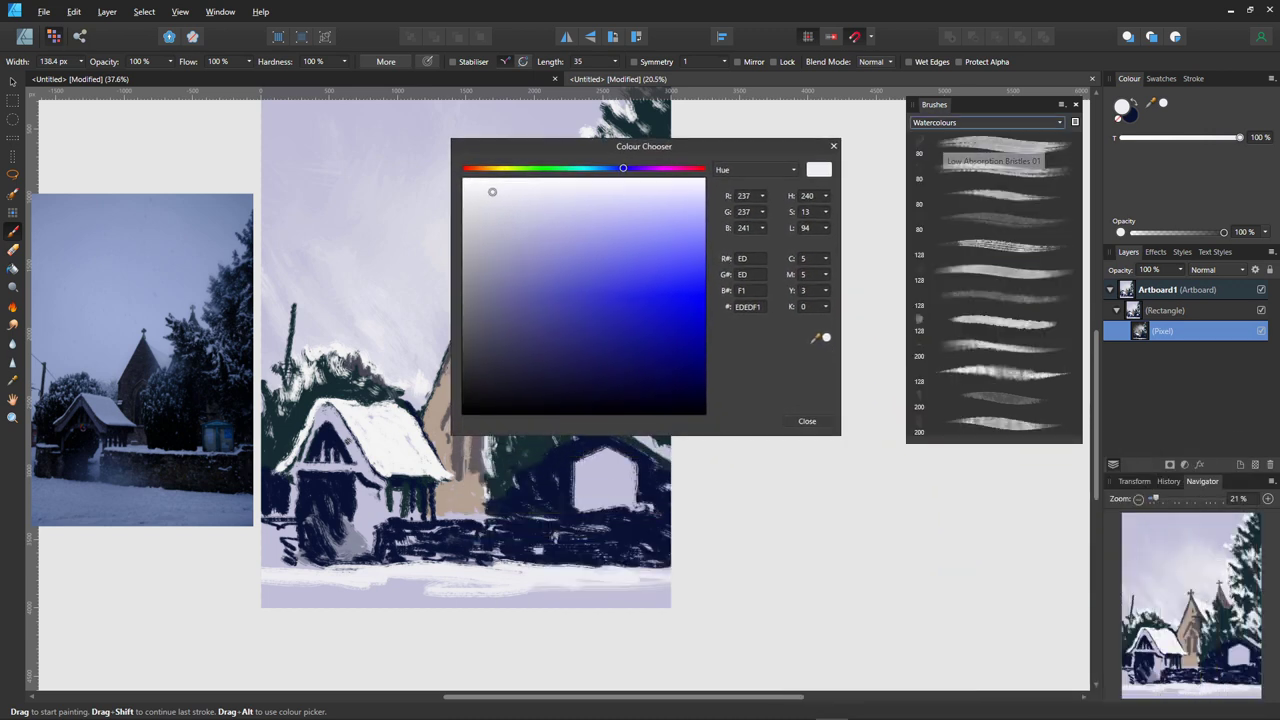
- Browse the Effects and Blood Brushes Free Pack sets, then settle on the Textures category
left_click(985, 122)
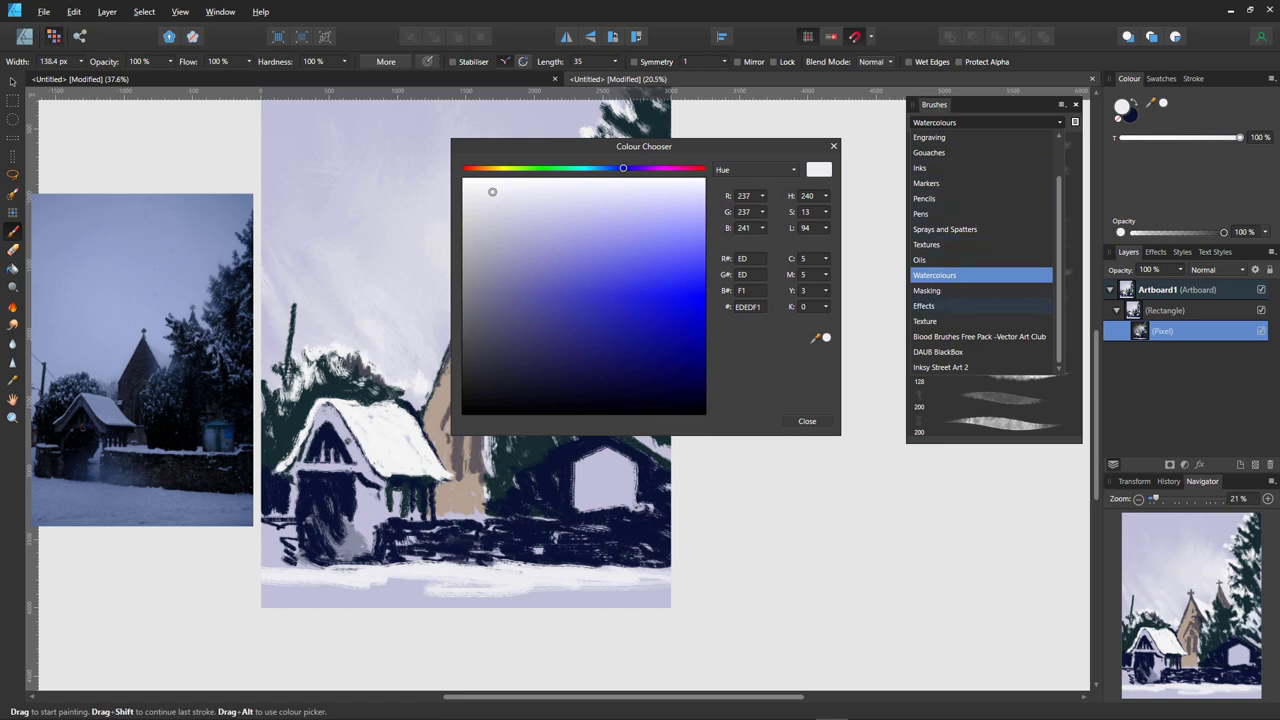
left_click(935, 306)
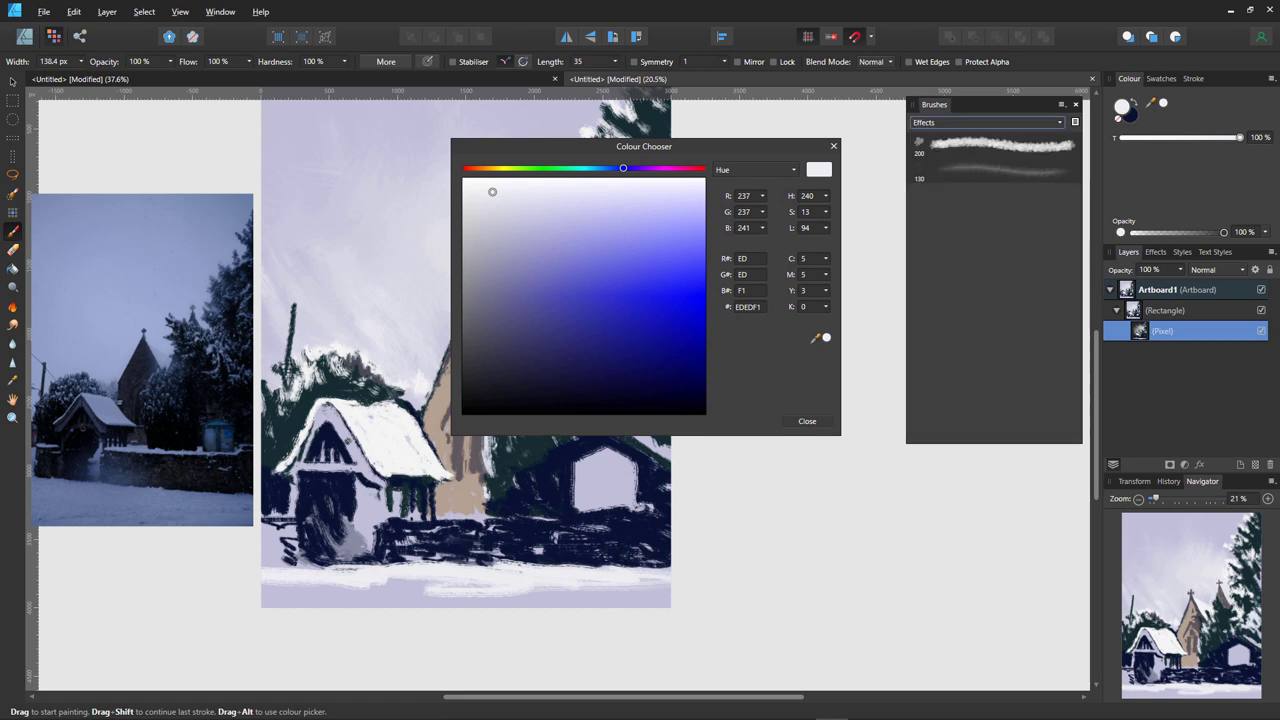
left_click(985, 122)
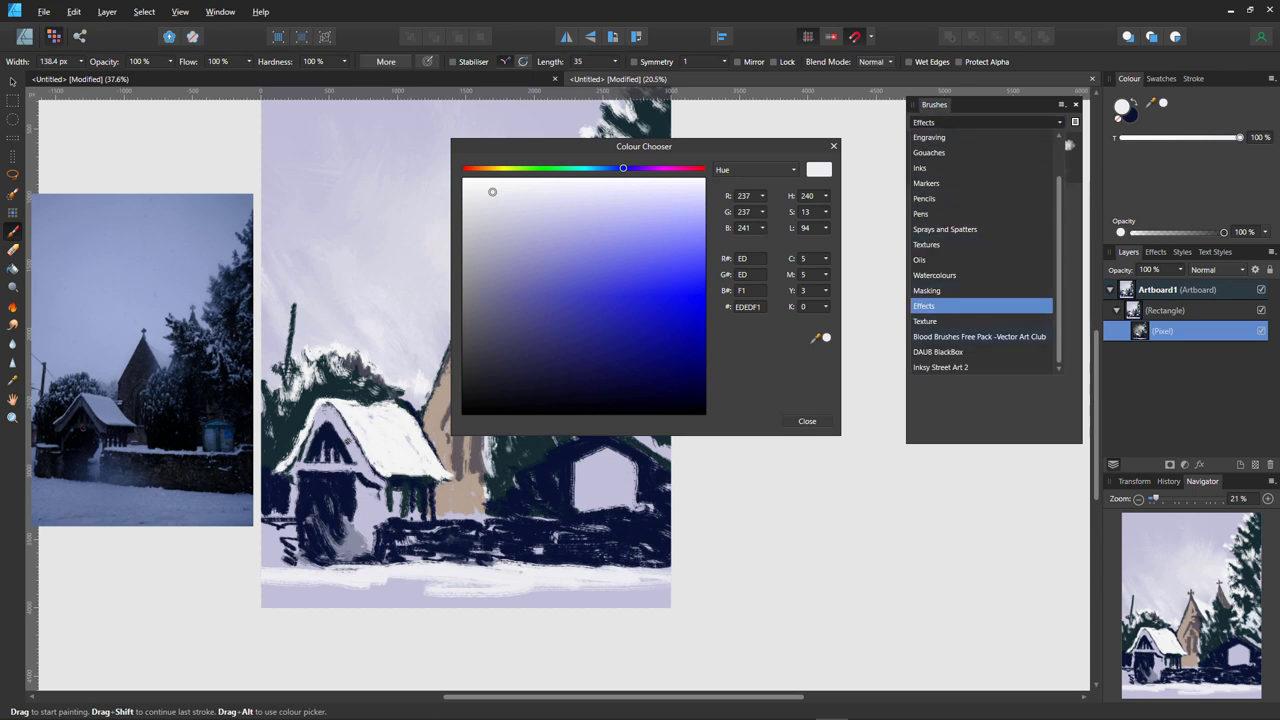
left_click(979, 336)
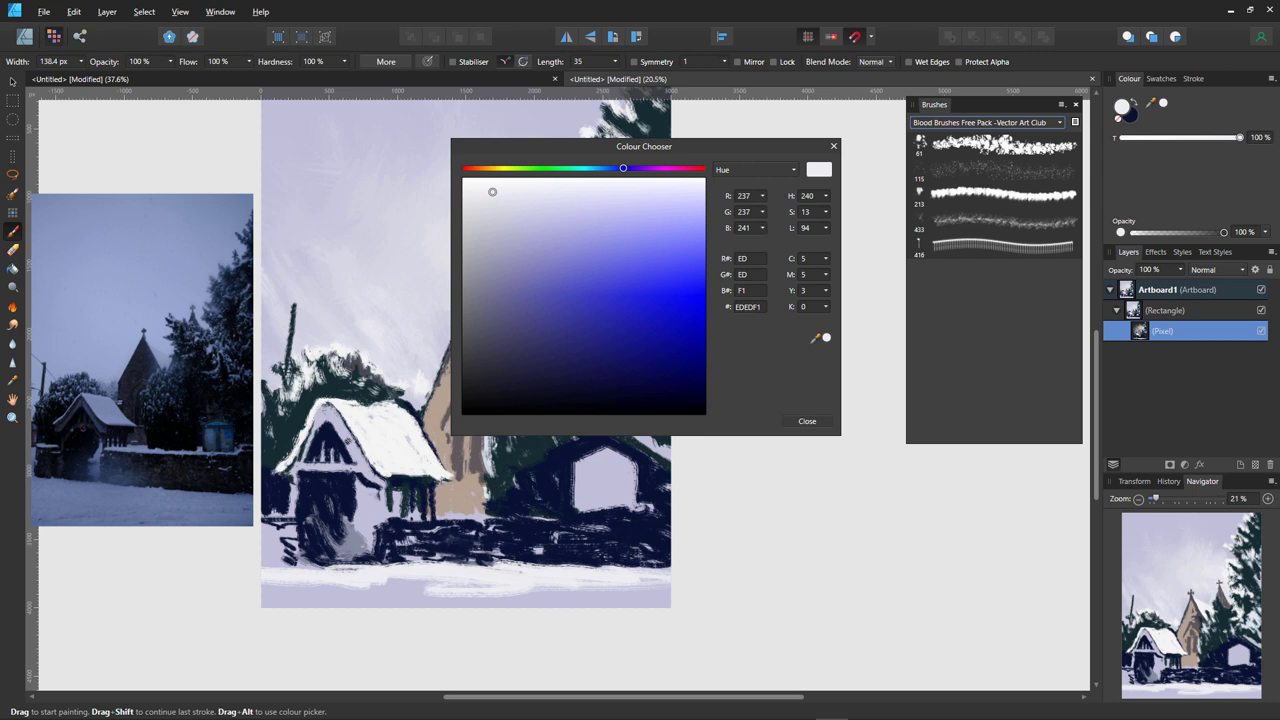
left_click(985, 122)
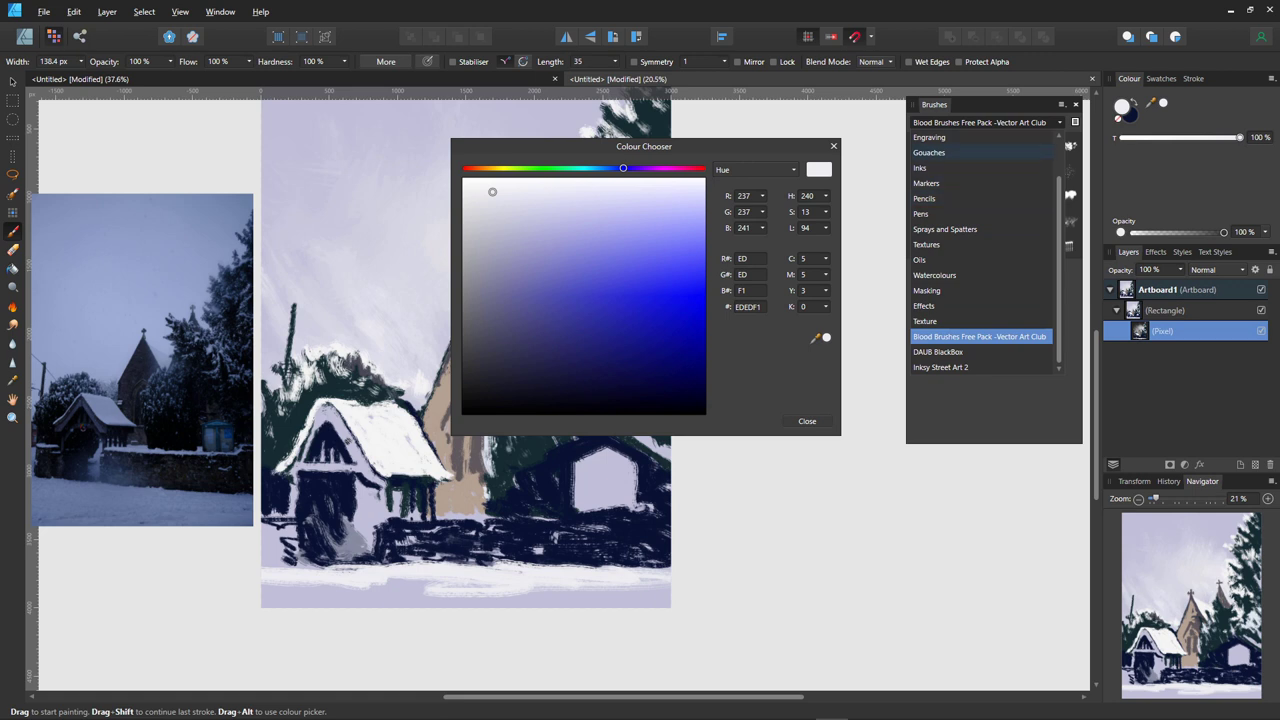
scroll(980, 183, "up", 1)
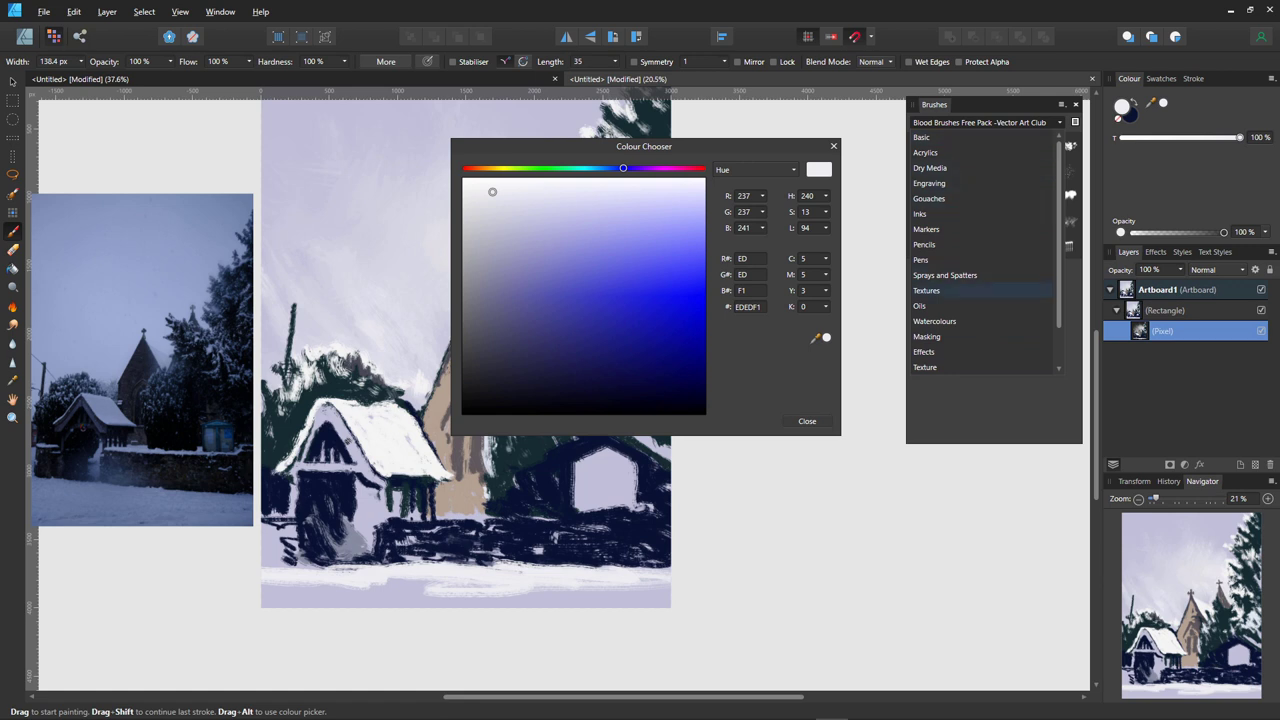
left_click(960, 290)
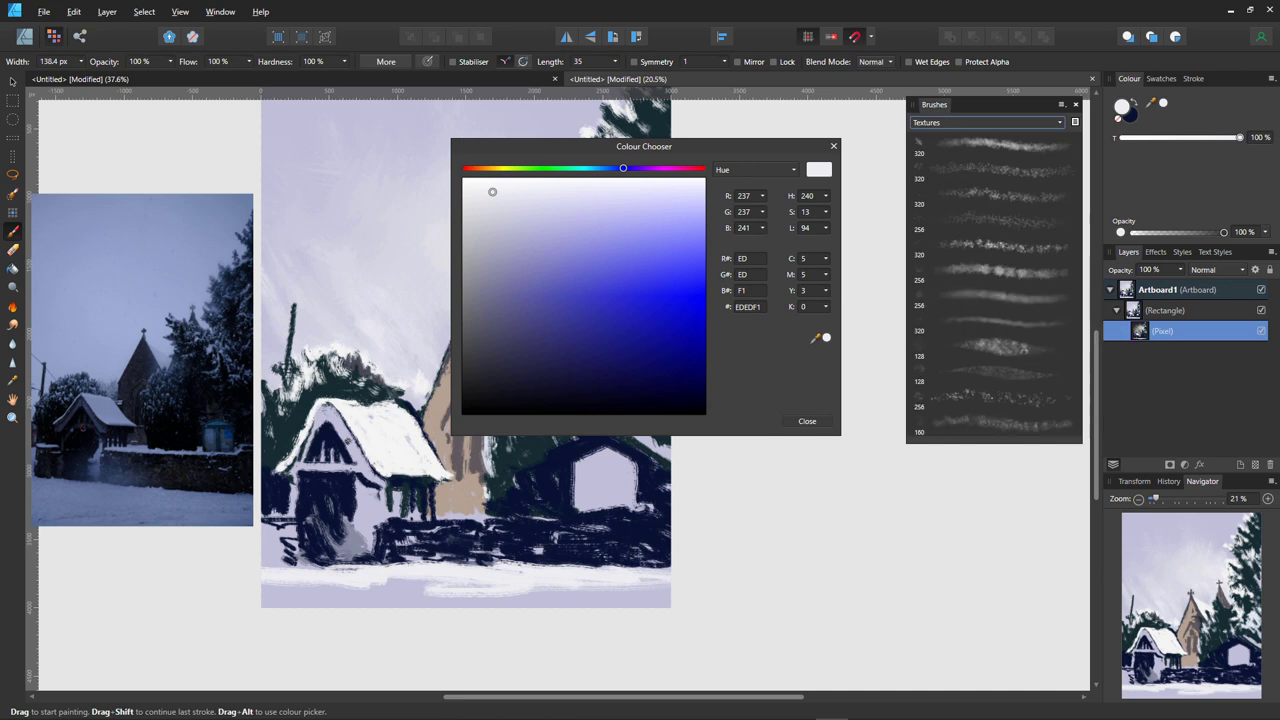
- Load a soft speckled Textures brush at 4096 px width and set the colour to FFFFFF
left_click(995, 398)
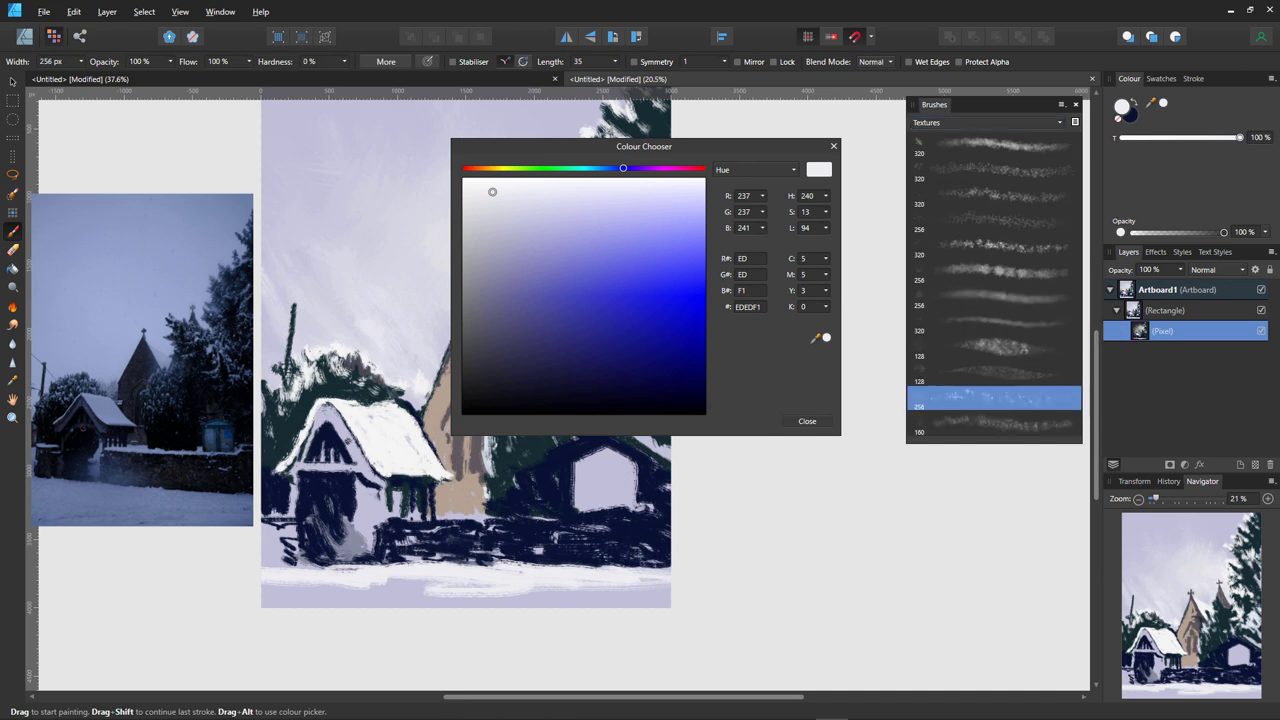
key("bracketright")
key("bracketright")
key("bracketright")
key("bracketright")
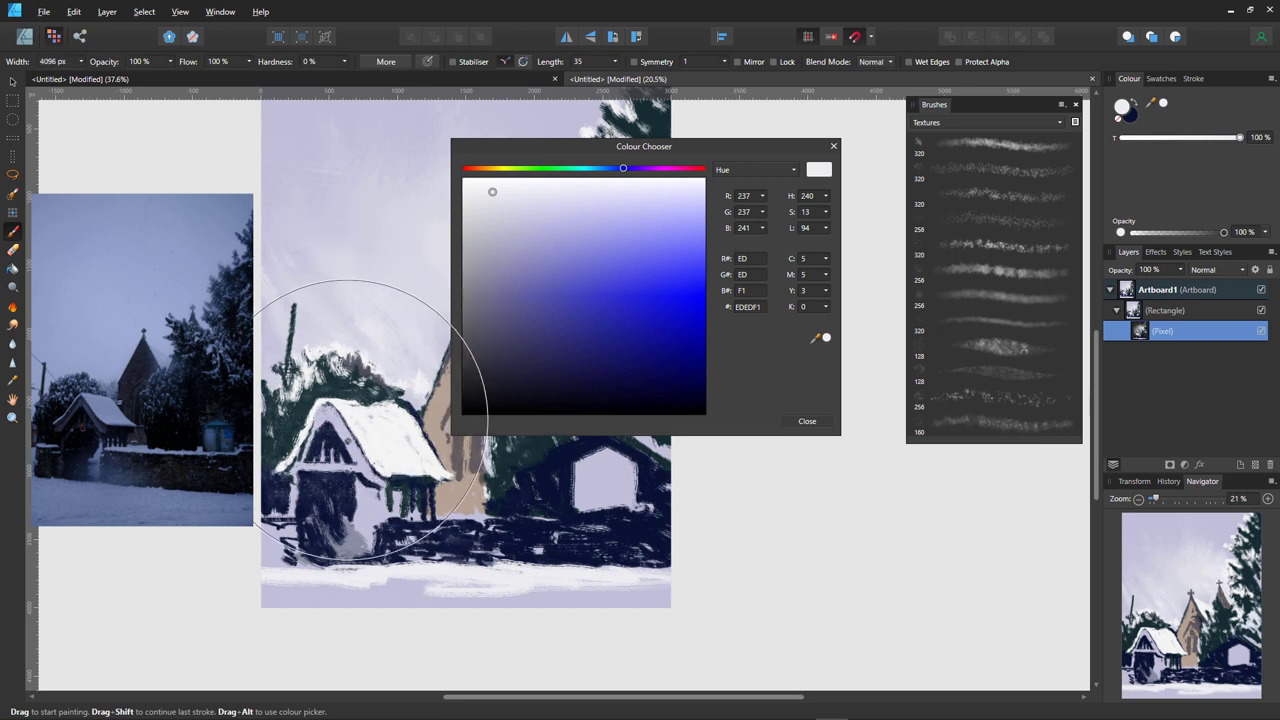
left_click_drag(600, 146, 982, 238)
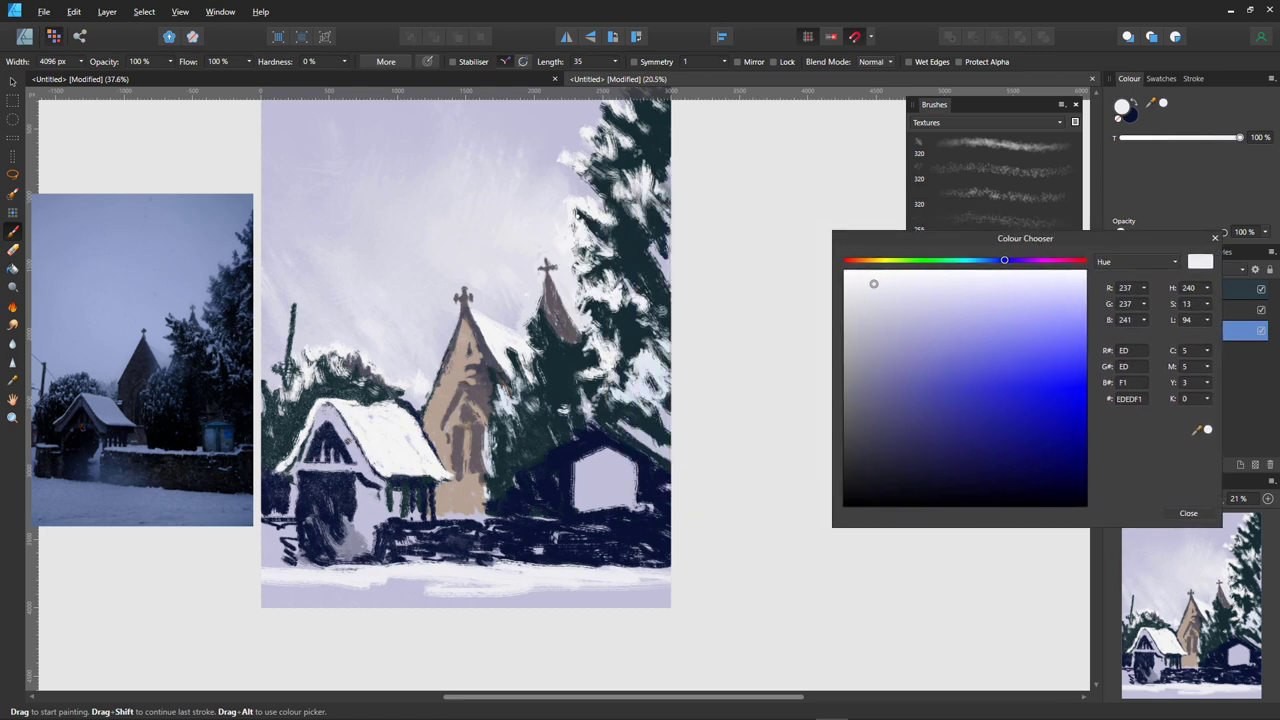
left_click_drag(873, 284, 843, 270)
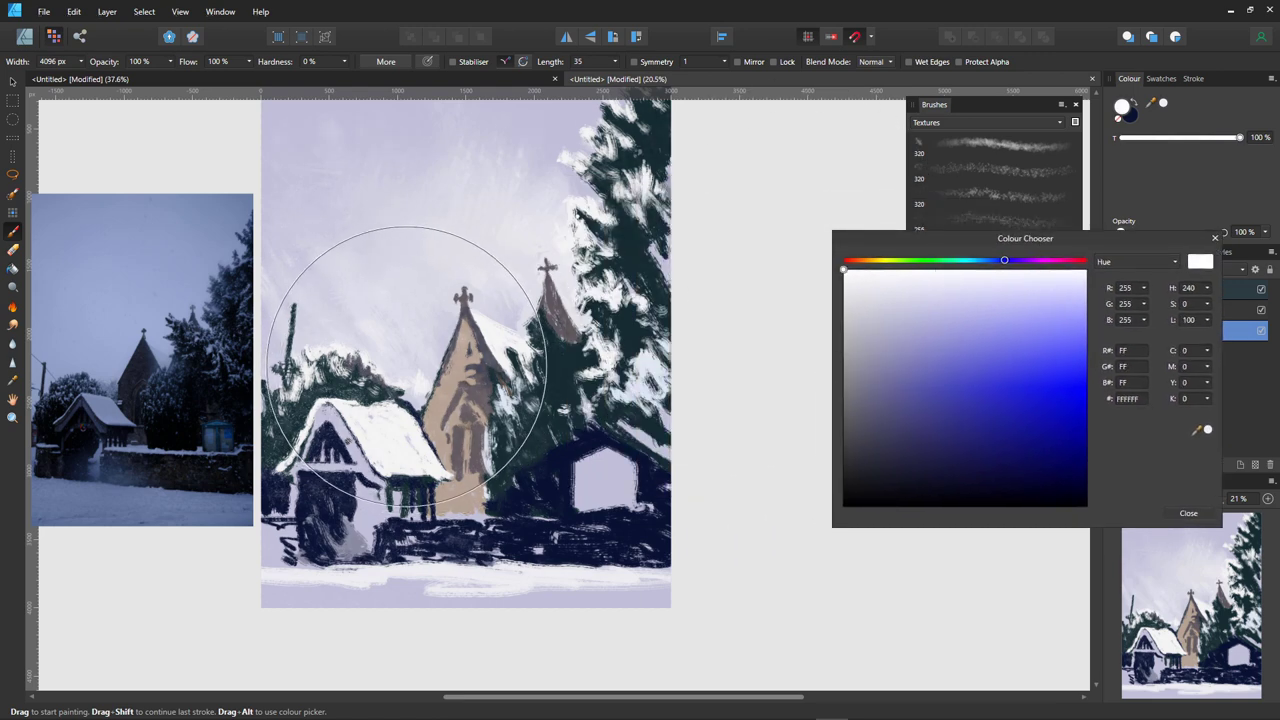
key("ctrl+z")
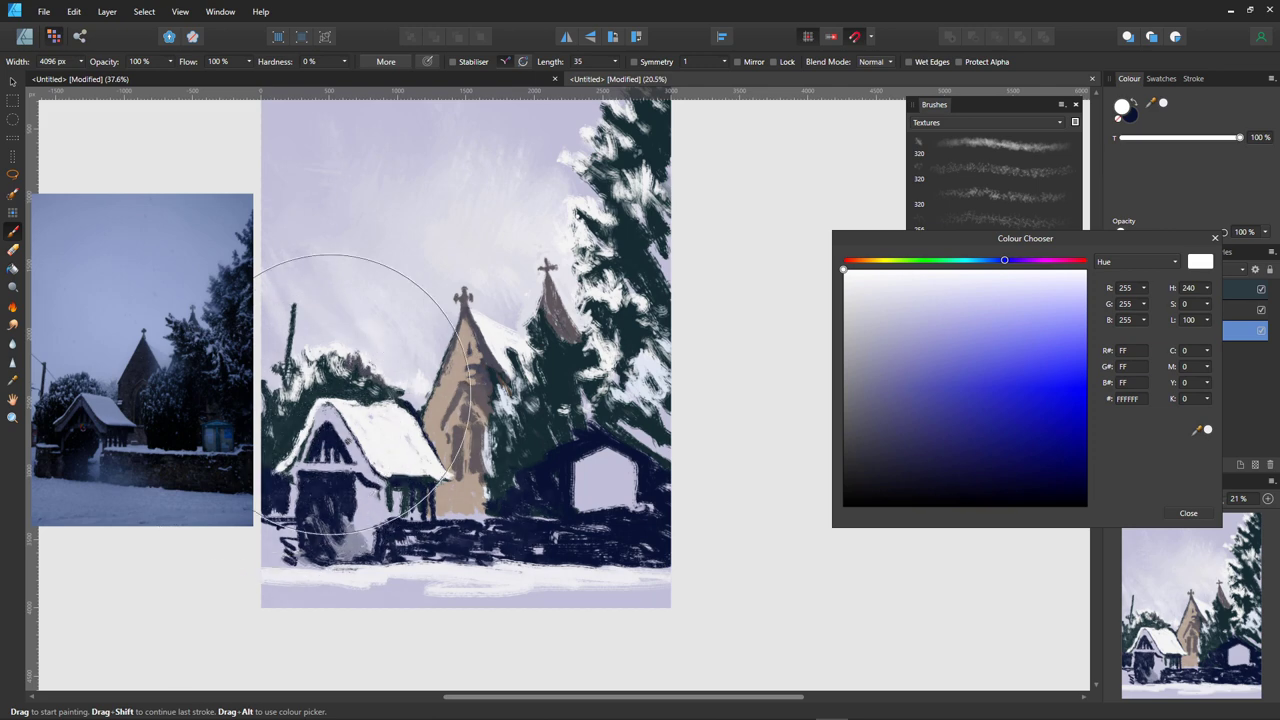
mouse_move(1025, 238)
left_mouse_down()
mouse_move(1031, 274)
mouse_move(990, 348)
left_mouse_up()
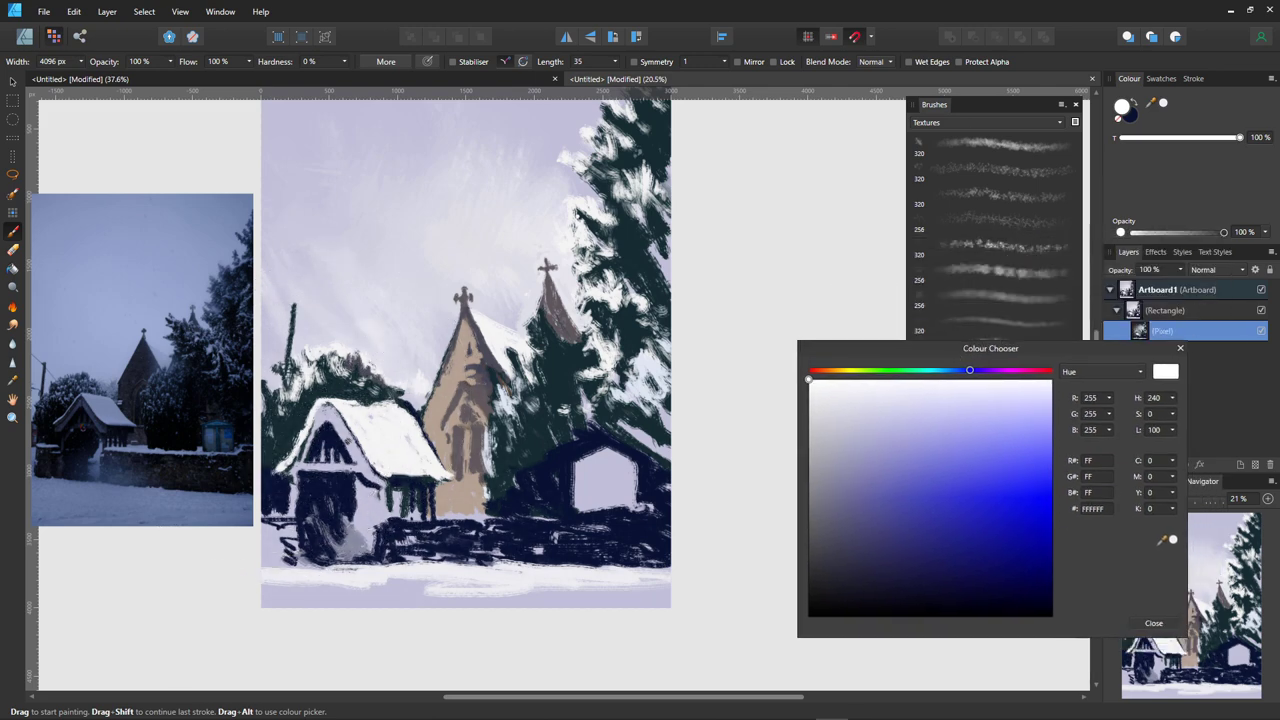
- Test a speckled texture brush with light strokes over the church base, wall, lychgate and left trees
left_click(995, 246)
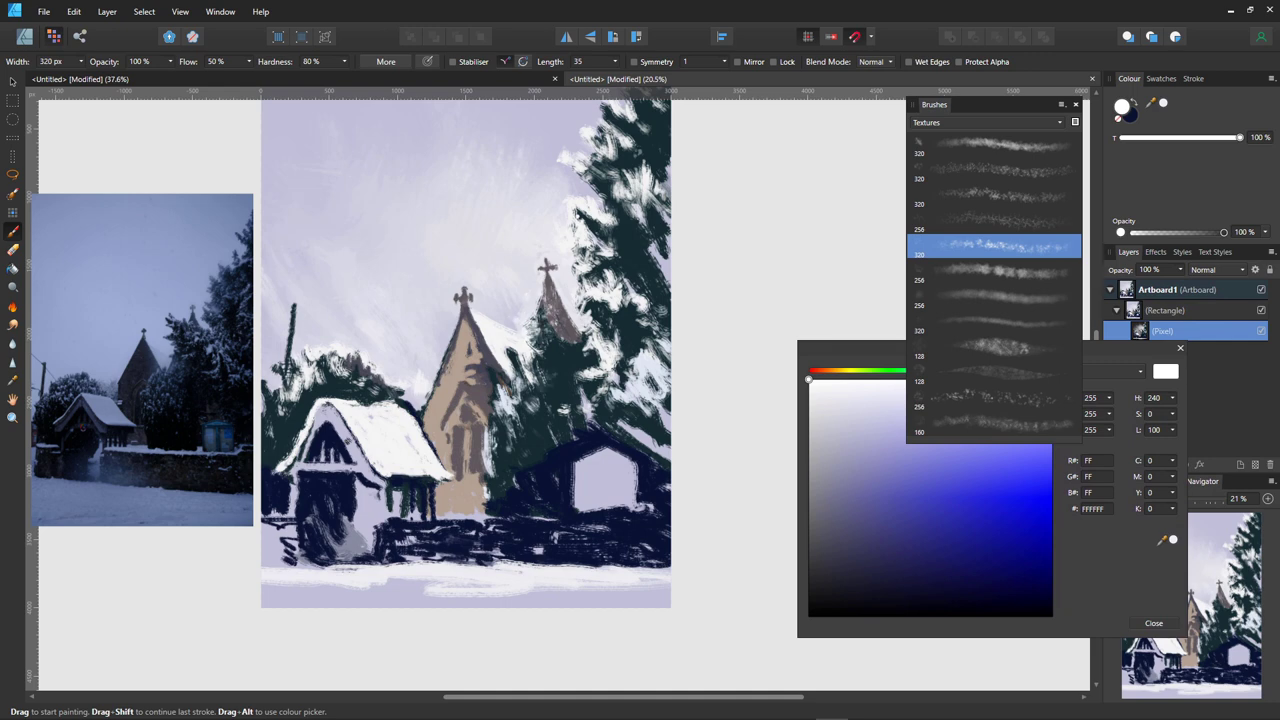
mouse_move(490, 488)
left_mouse_down()
mouse_move(486, 512)
mouse_move(533, 538)
mouse_move(532, 512)
mouse_move(505, 514)
left_mouse_up()
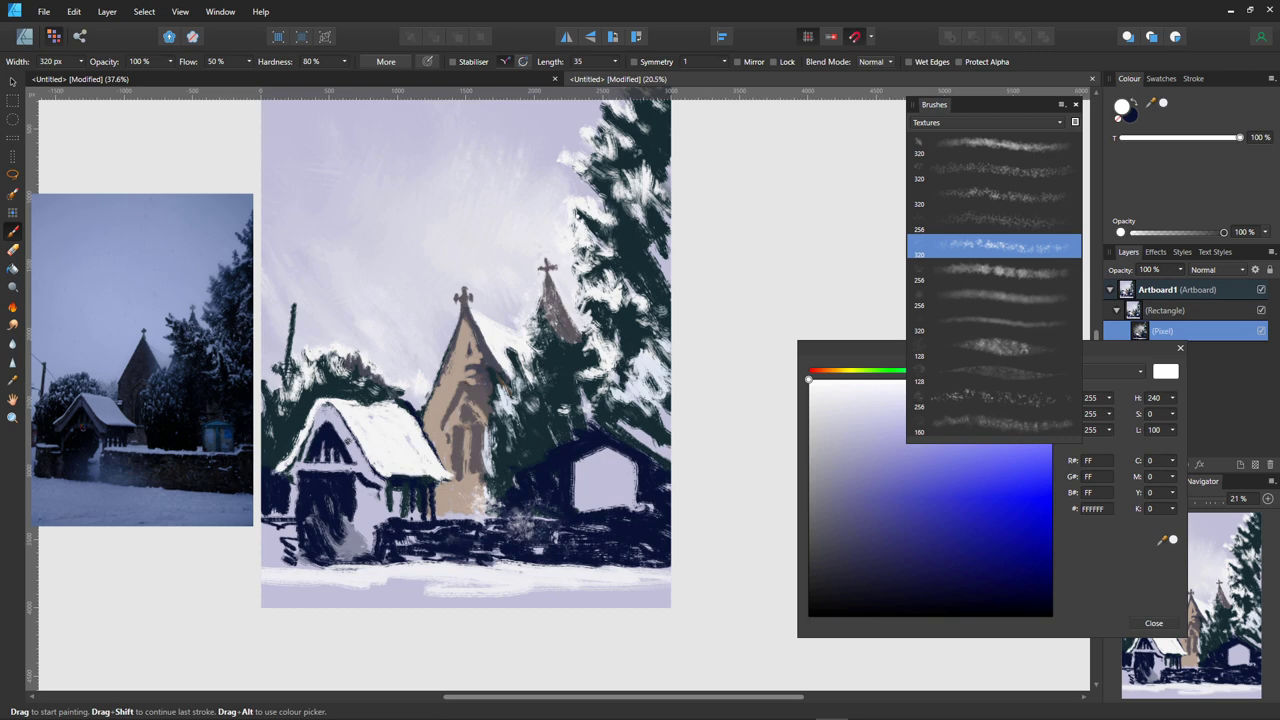
mouse_move(425, 505)
left_mouse_down()
mouse_move(480, 552)
mouse_move(500, 510)
mouse_move(548, 530)
left_mouse_up()
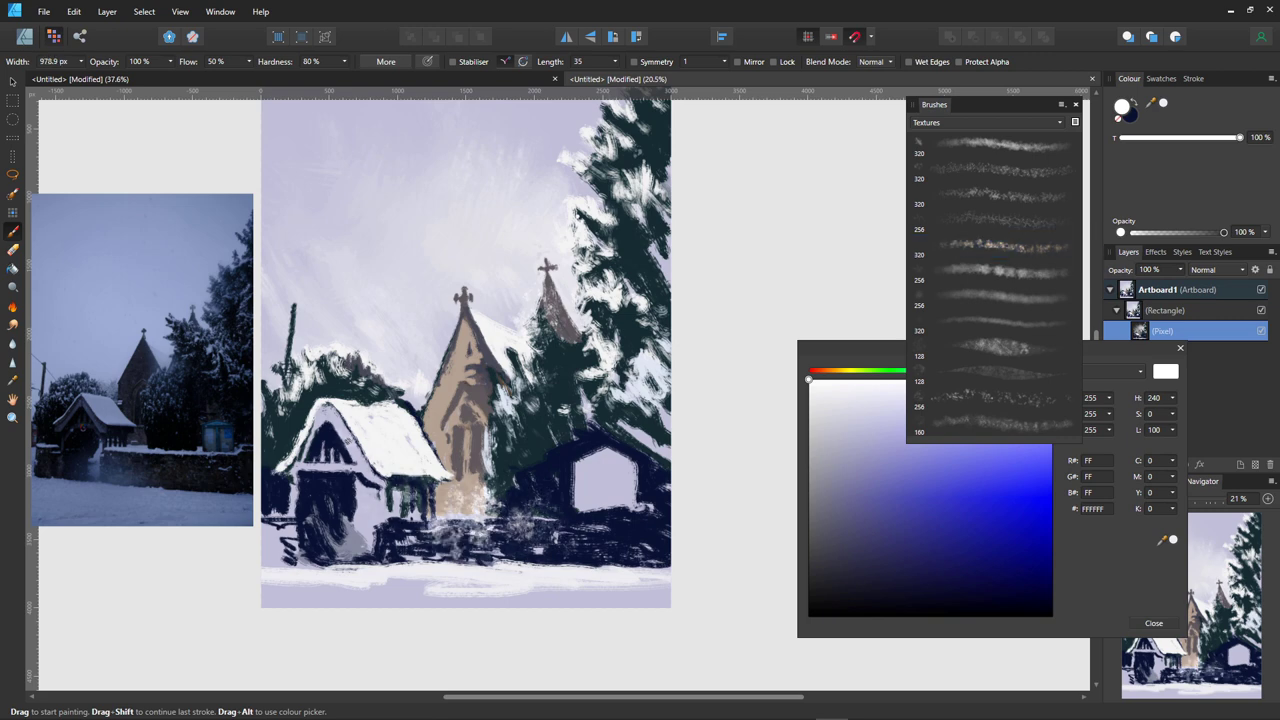
mouse_move(420, 500)
left_mouse_down()
mouse_move(345, 500)
mouse_move(340, 450)
mouse_move(410, 505)
mouse_move(420, 530)
mouse_move(360, 535)
mouse_move(410, 515)
mouse_move(320, 485)
left_mouse_up()
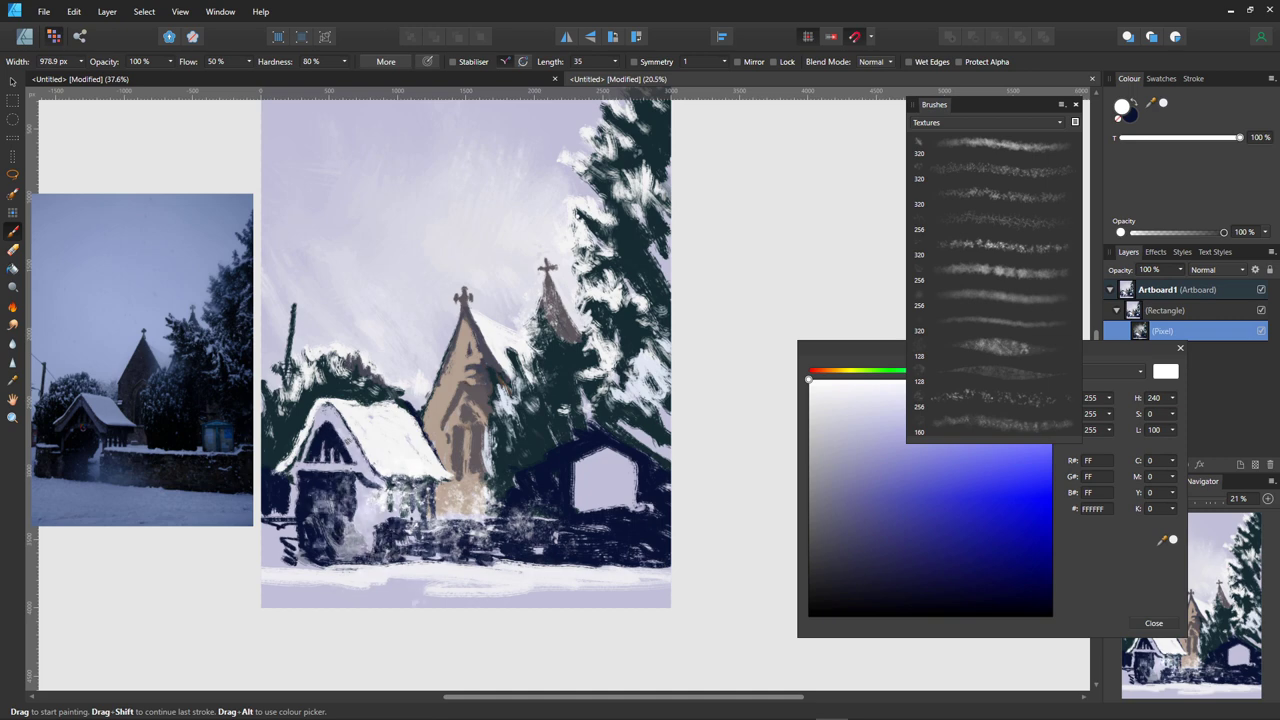
mouse_move(372, 520)
left_mouse_down()
mouse_move(330, 480)
mouse_move(375, 470)
mouse_move(305, 478)
mouse_move(385, 375)
mouse_move(445, 430)
mouse_move(452, 405)
left_mouse_up()
left_click_drag(440, 460, 520, 490)
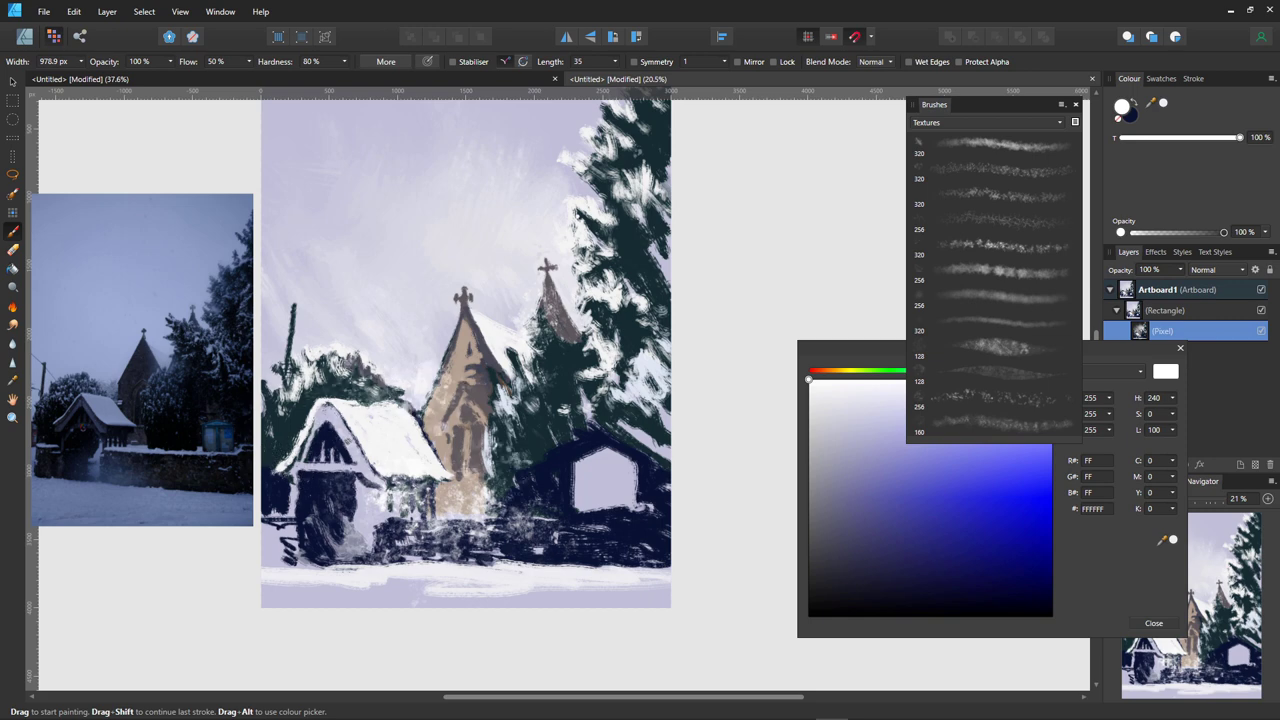
mouse_move(445, 430)
left_mouse_down()
mouse_move(350, 340)
mouse_move(318, 380)
left_mouse_up()
left_click_drag(295, 262, 270, 318)
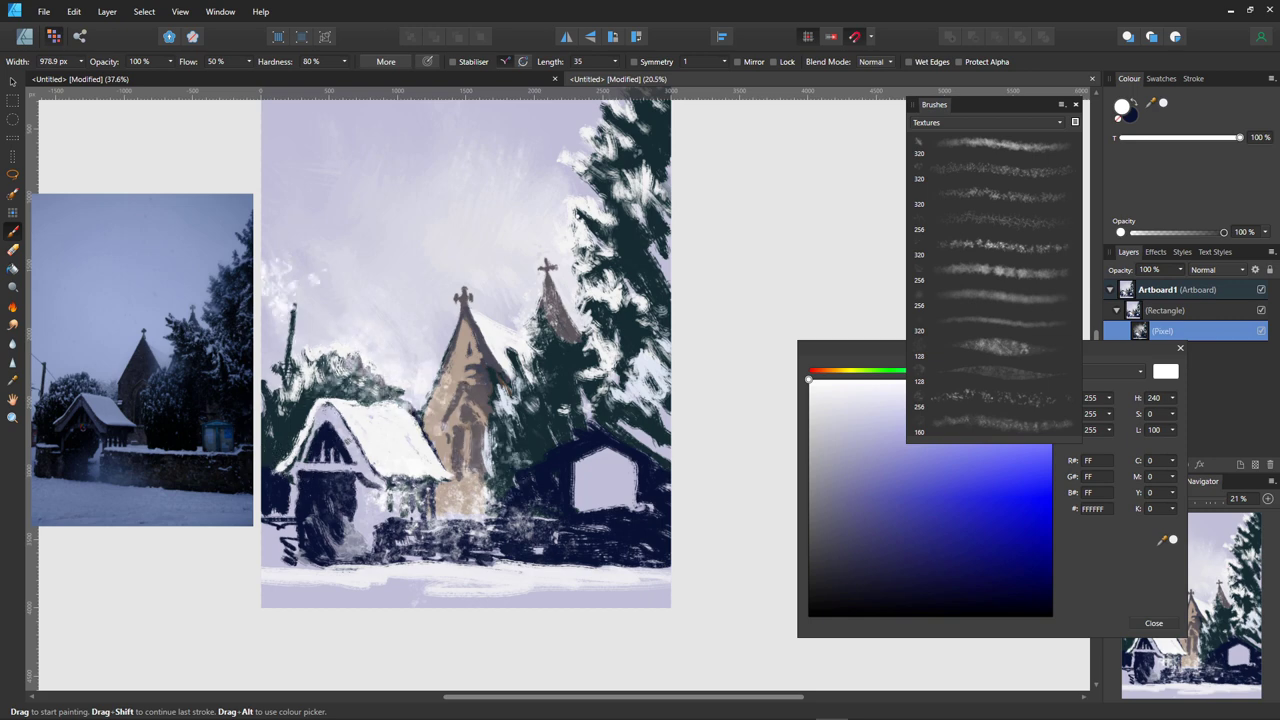
- Paint out white dabs in the upper-left sky and add light texture over the hedge
left_click_drag(315, 278, 268, 318)
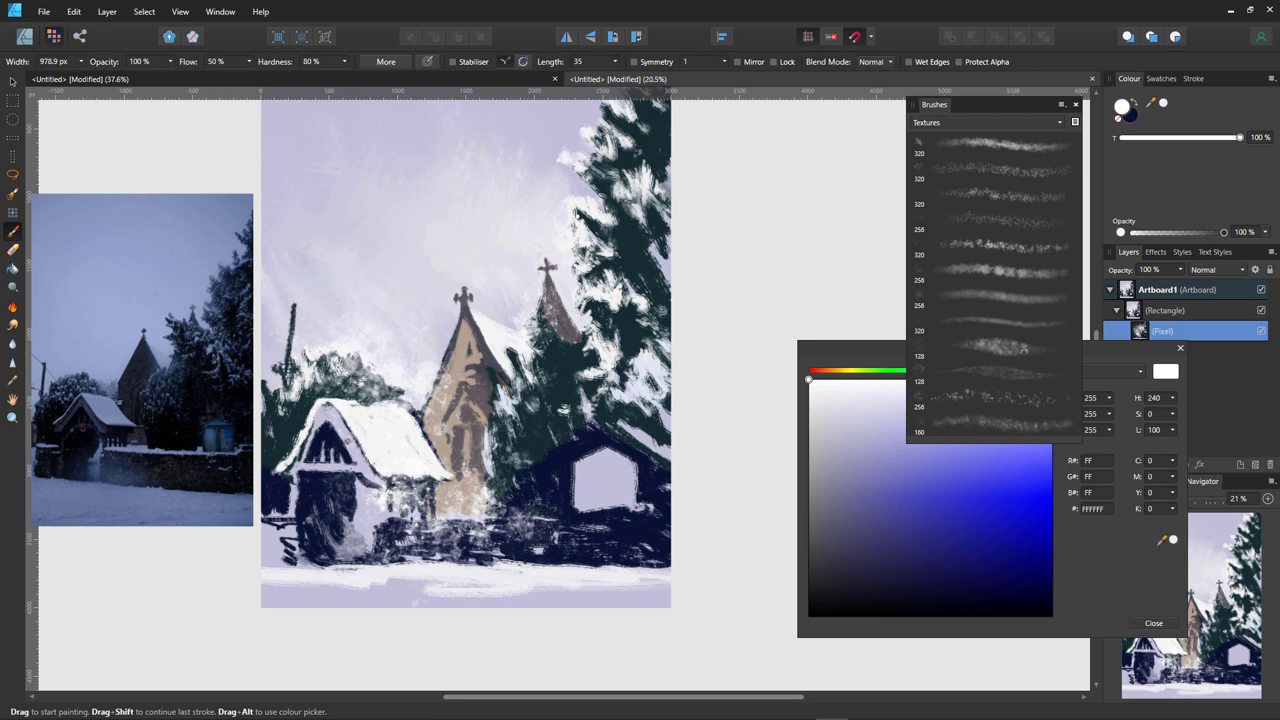
mouse_move(300, 276)
left_mouse_down()
mouse_move(268, 316)
mouse_move(334, 304)
left_mouse_up()
left_click_drag(420, 316, 430, 324)
mouse_move(502, 456)
left_mouse_down()
mouse_move(470, 497)
mouse_move(520, 472)
mouse_move(566, 520)
mouse_move(505, 510)
mouse_move(500, 470)
mouse_move(650, 512)
left_mouse_up()
mouse_move(630, 460)
left_mouse_down()
mouse_move(560, 466)
mouse_move(600, 430)
mouse_move(526, 445)
mouse_move(505, 420)
mouse_move(580, 460)
mouse_move(525, 445)
mouse_move(620, 540)
mouse_move(660, 550)
left_mouse_up()
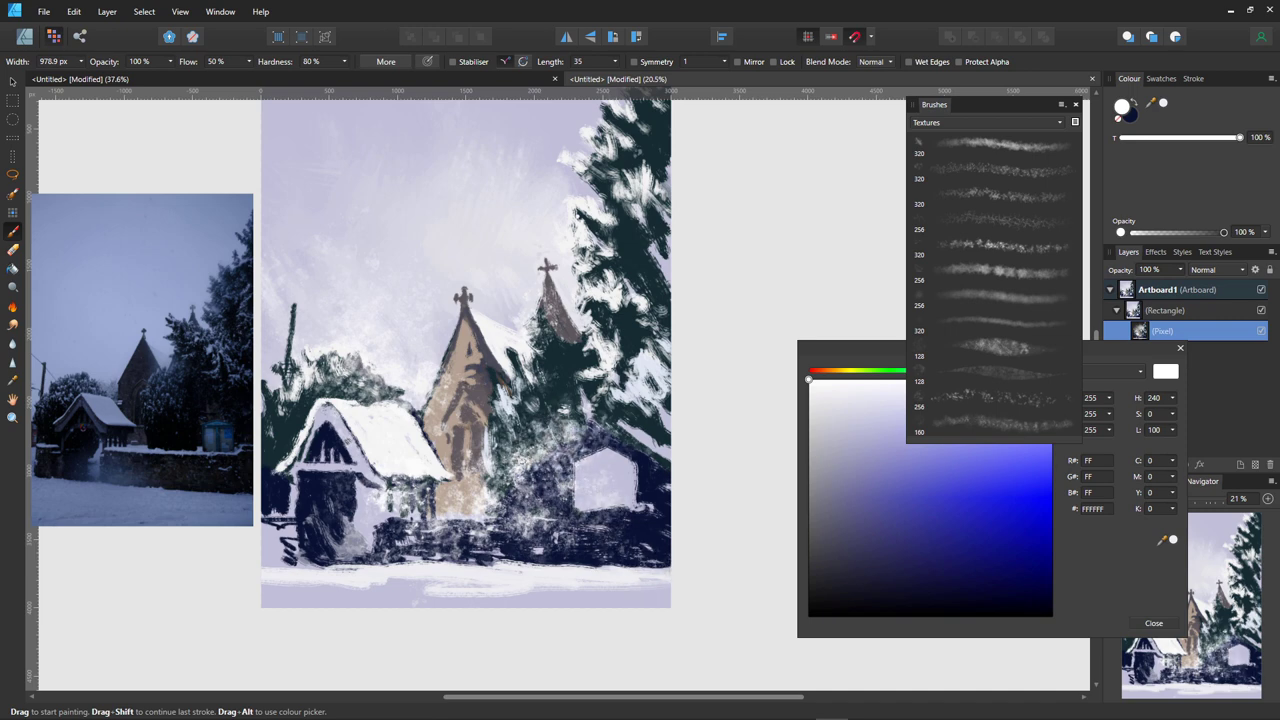
left_click_drag(565, 465, 458, 405)
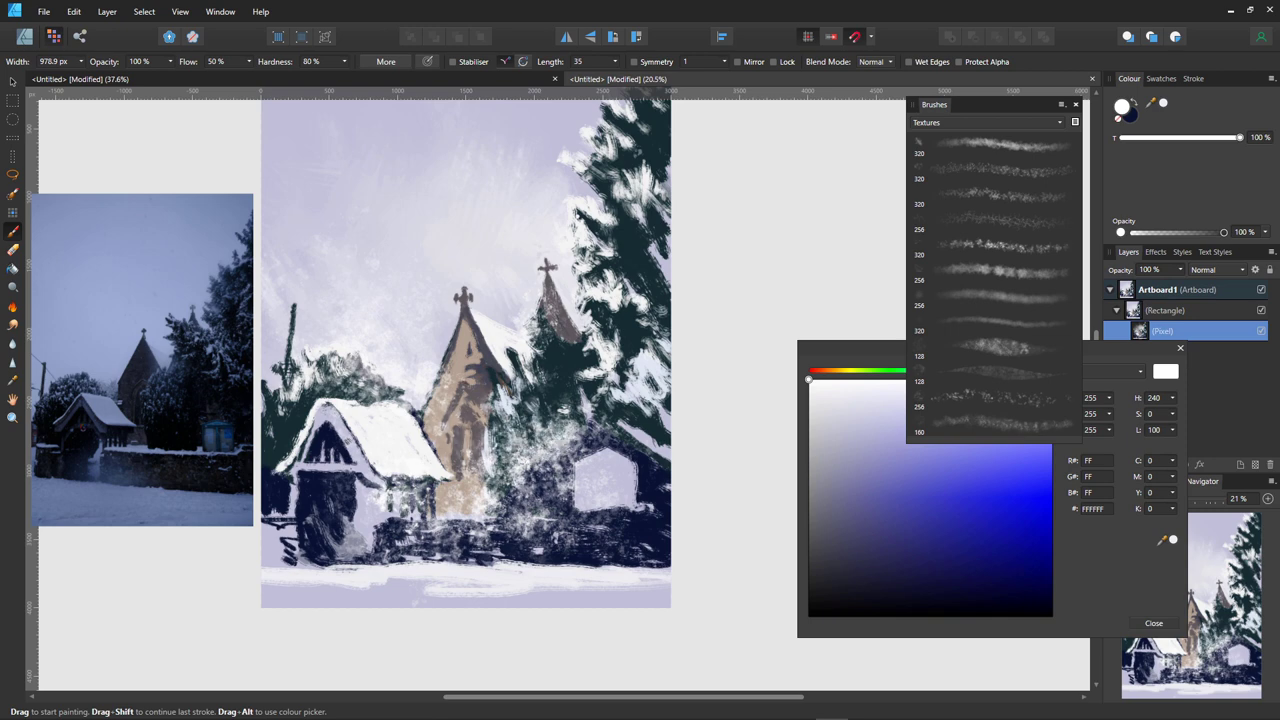
- Repaint the trees, wall and lychgate sparkles navy, and move the Colour Chooser aside
mouse_move(456, 448)
left_mouse_down()
mouse_move(520, 425)
mouse_move(600, 515)
mouse_move(540, 420)
mouse_move(590, 470)
left_mouse_up()
left_click_drag(600, 415, 640, 450)
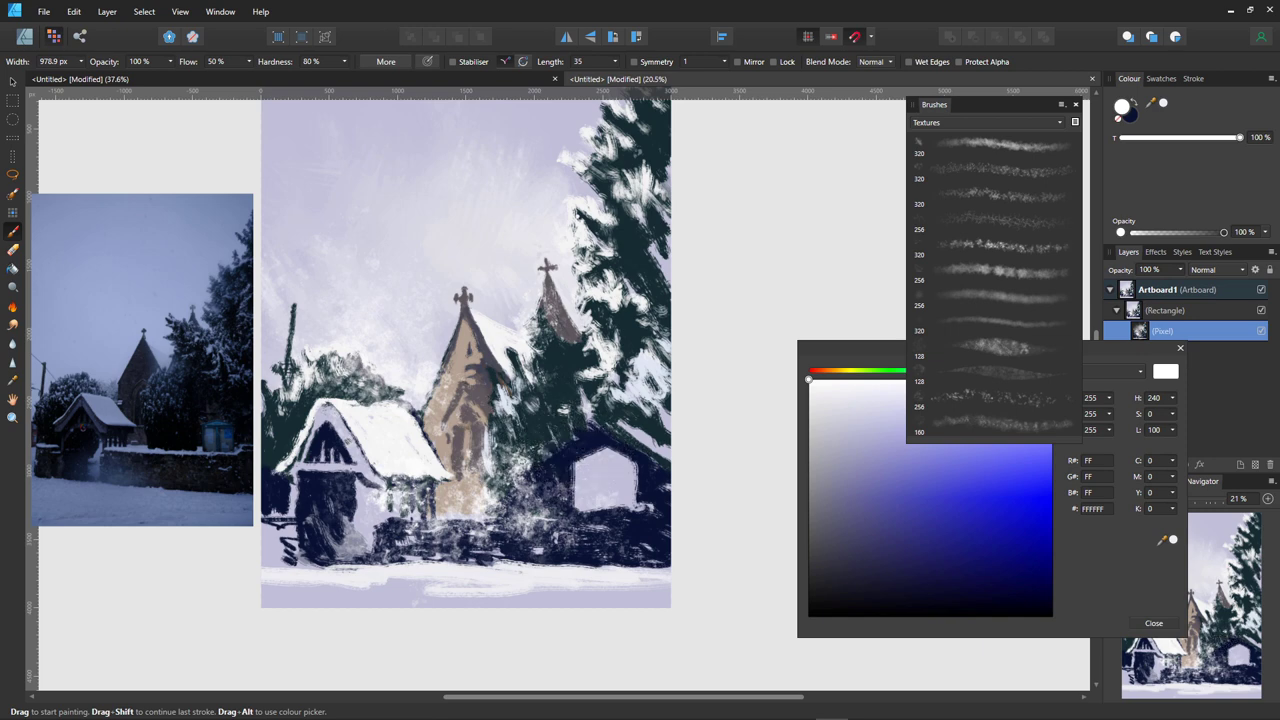
mouse_move(562, 500)
left_mouse_down()
mouse_move(580, 518)
mouse_move(612, 510)
mouse_move(543, 515)
mouse_move(520, 495)
left_mouse_up()
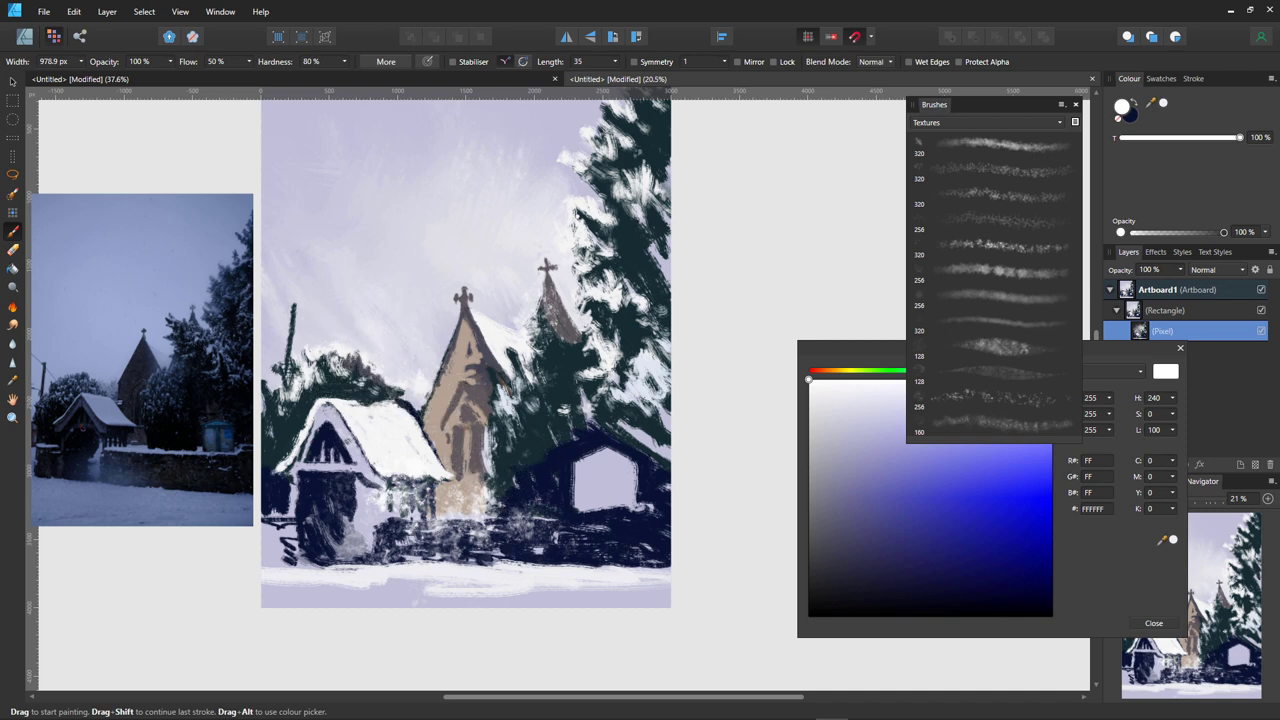
left_click_drag(370, 510, 430, 474)
left_click_drag(428, 555, 505, 500)
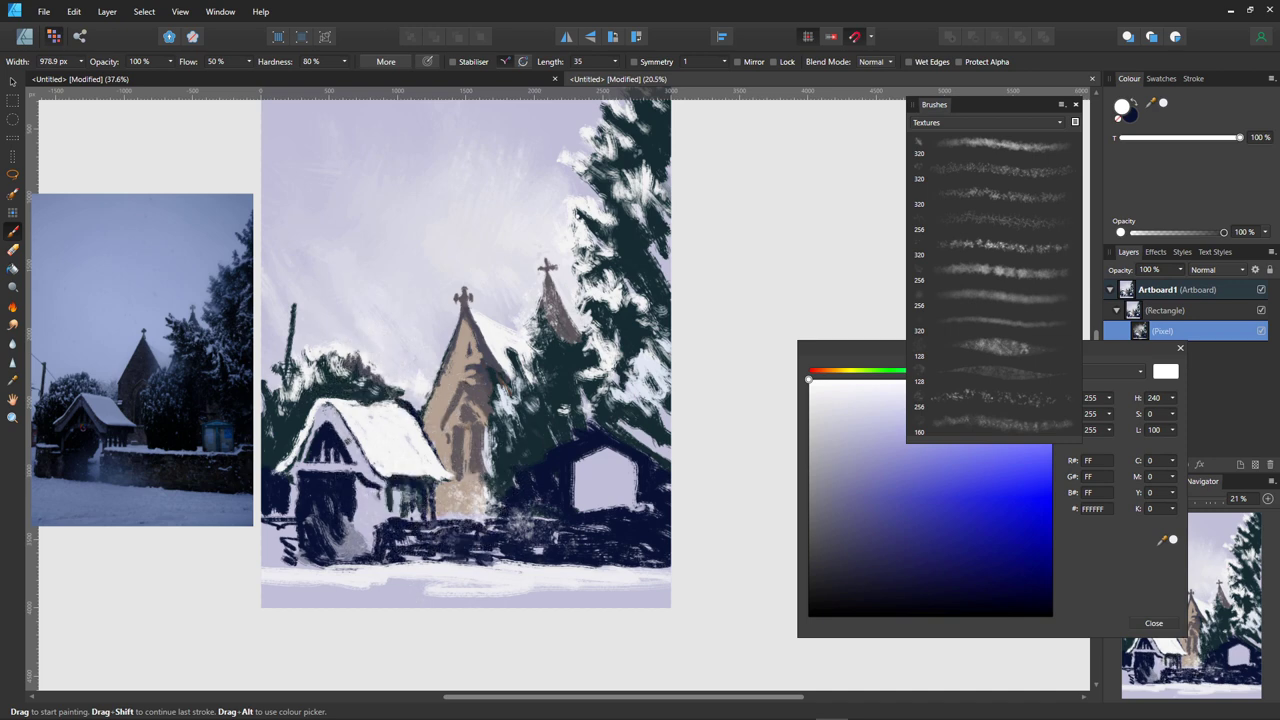
left_click_drag(482, 554, 490, 565)
left_click_drag(420, 544, 474, 518)
left_click_drag(392, 518, 438, 476)
mouse_move(540, 530)
left_mouse_down()
mouse_move(562, 520)
mouse_move(552, 492)
mouse_move(578, 558)
mouse_move(550, 506)
mouse_move(472, 508)
mouse_move(472, 484)
left_mouse_up()
mouse_move(524, 325)
left_mouse_down()
mouse_move(555, 388)
mouse_move(555, 314)
left_mouse_up()
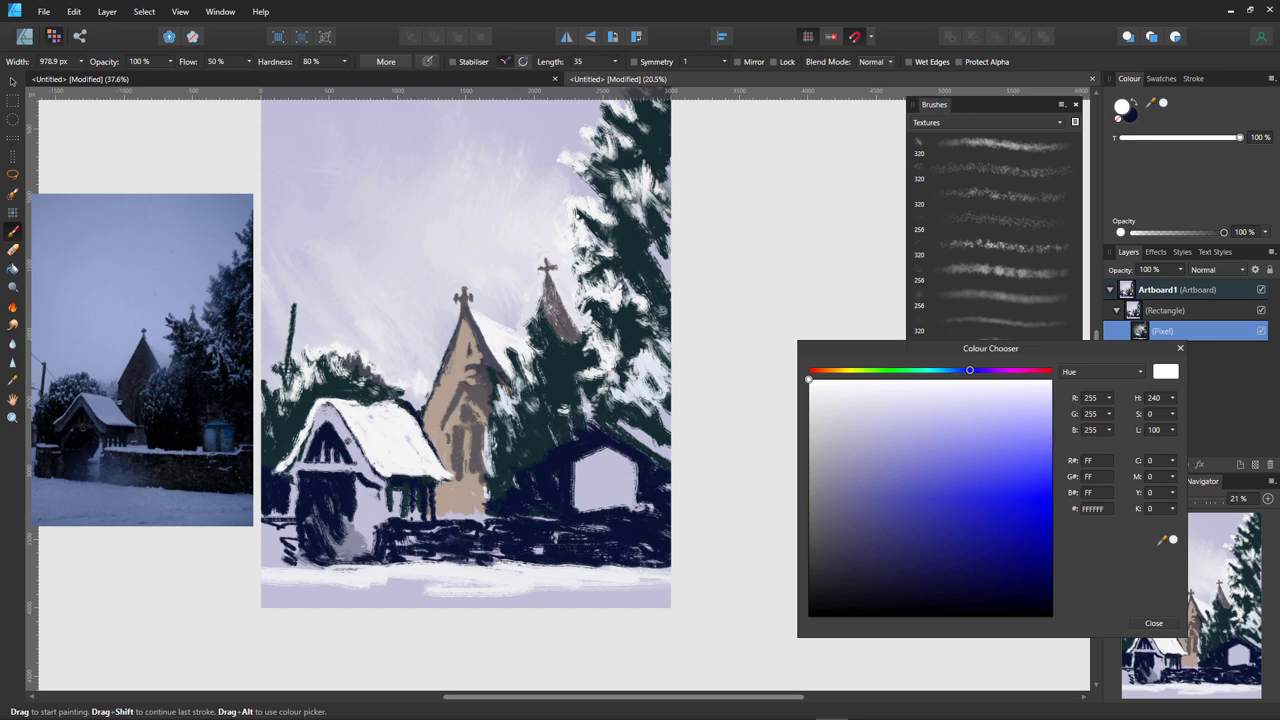
left_click_drag(850, 348, 731, 122)
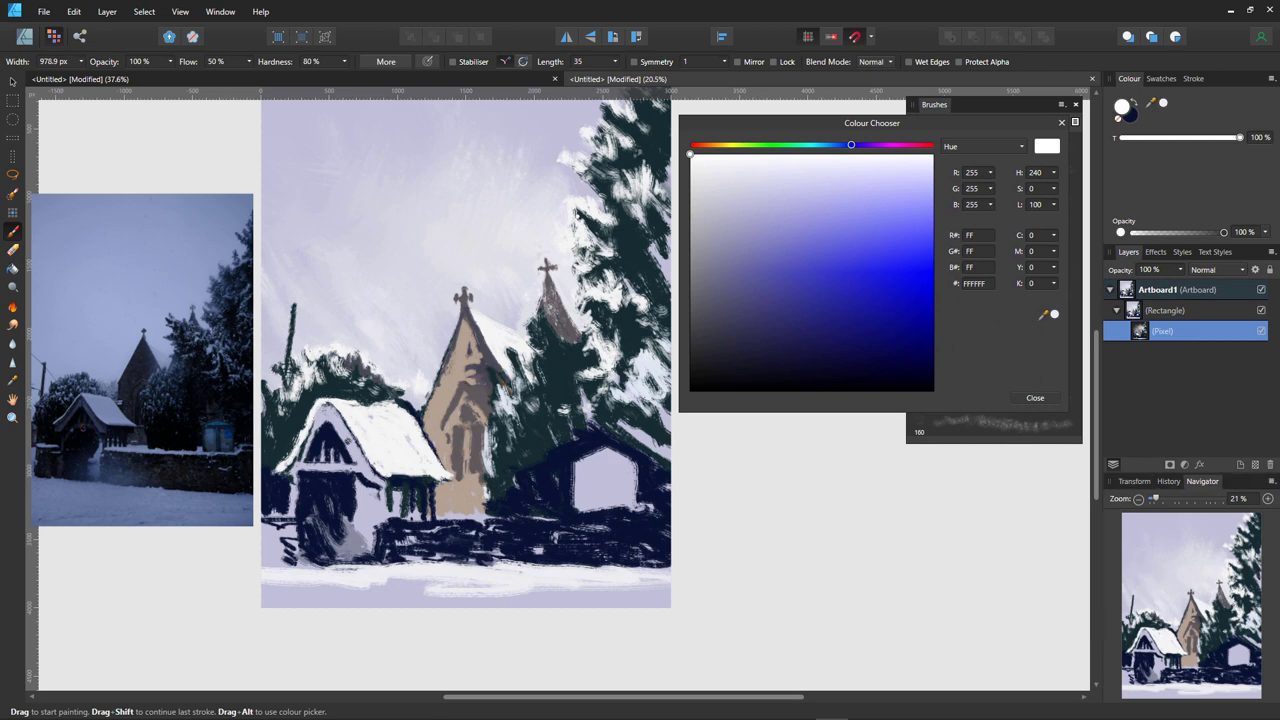
- Add a new pixel layer and dab white snow on the trees and sky left of the spire
left_click(1240, 464)
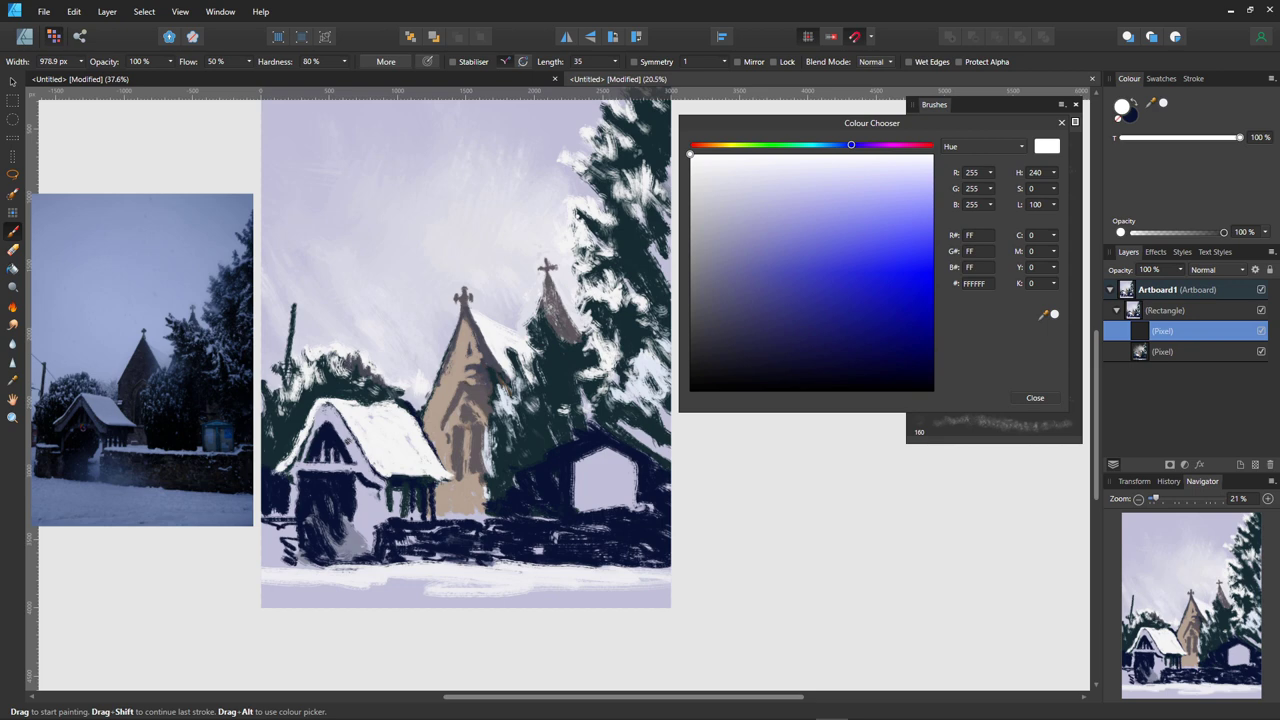
mouse_move(290, 390)
left_mouse_down()
mouse_move(370, 380)
mouse_move(340, 372)
mouse_move(452, 326)
left_mouse_up()
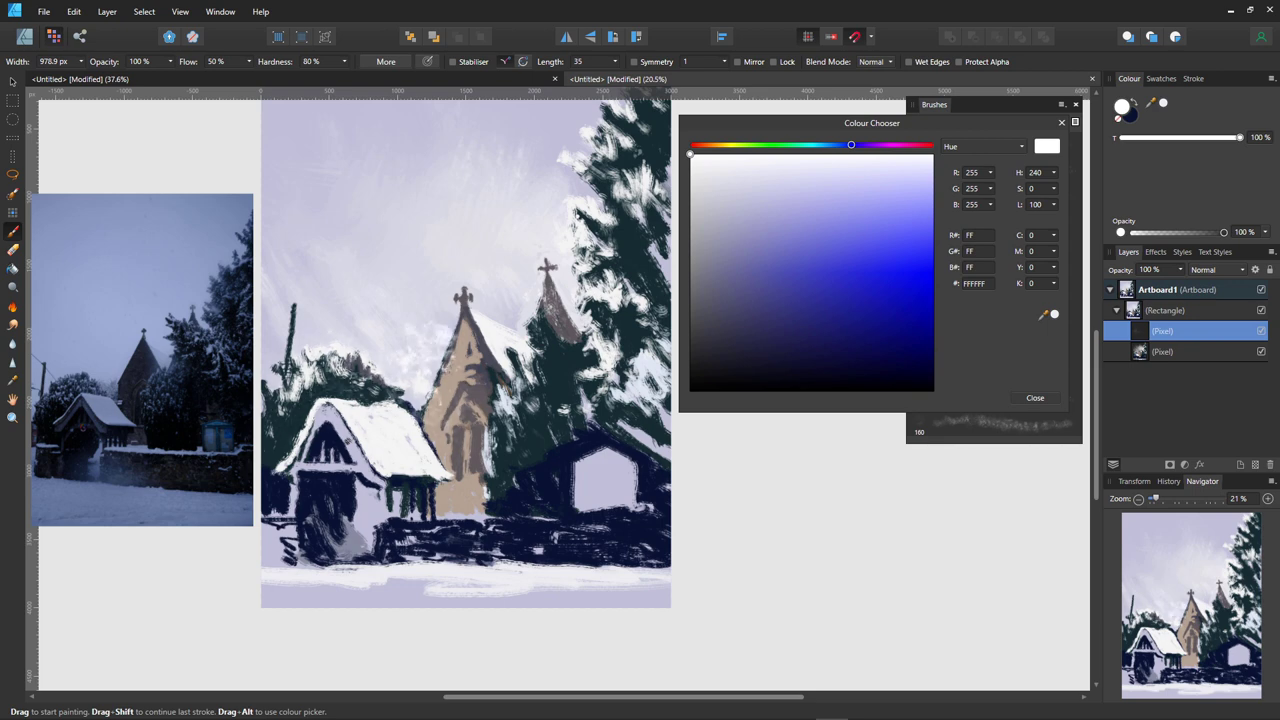
left_click(446, 372)
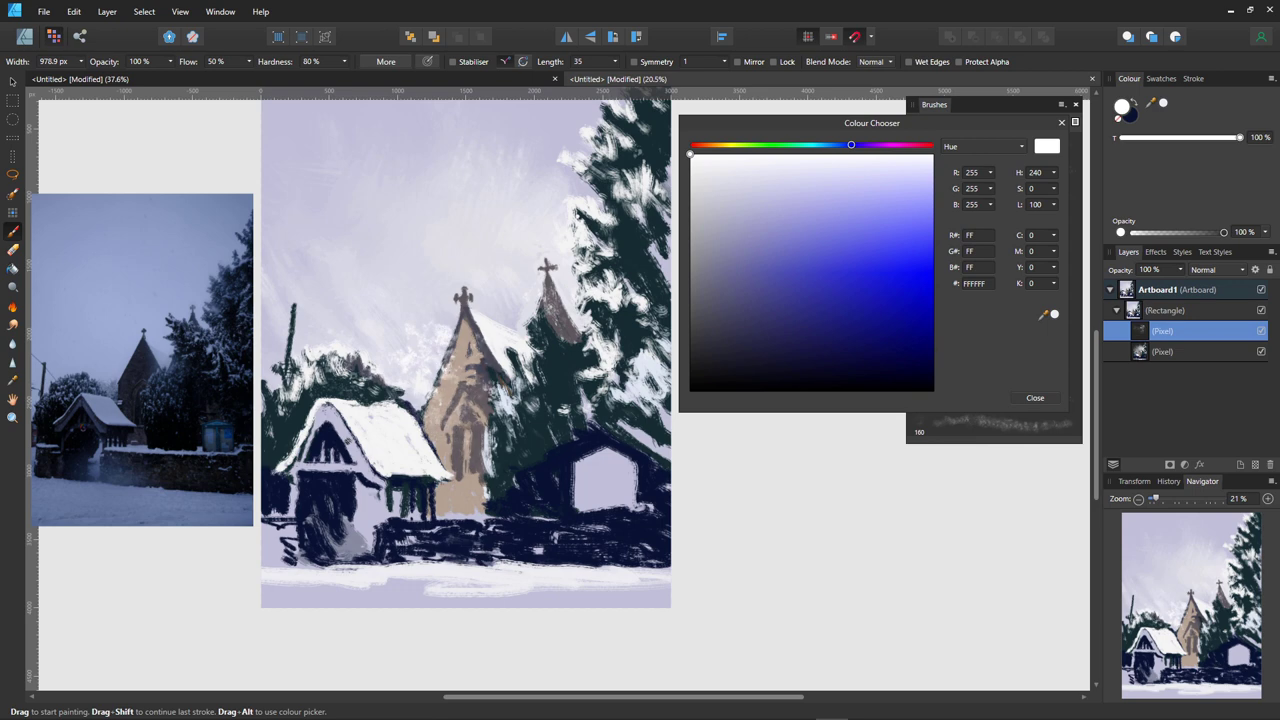
mouse_move(470, 452)
left_mouse_down()
mouse_move(535, 432)
mouse_move(520, 440)
mouse_move(575, 500)
left_mouse_up()
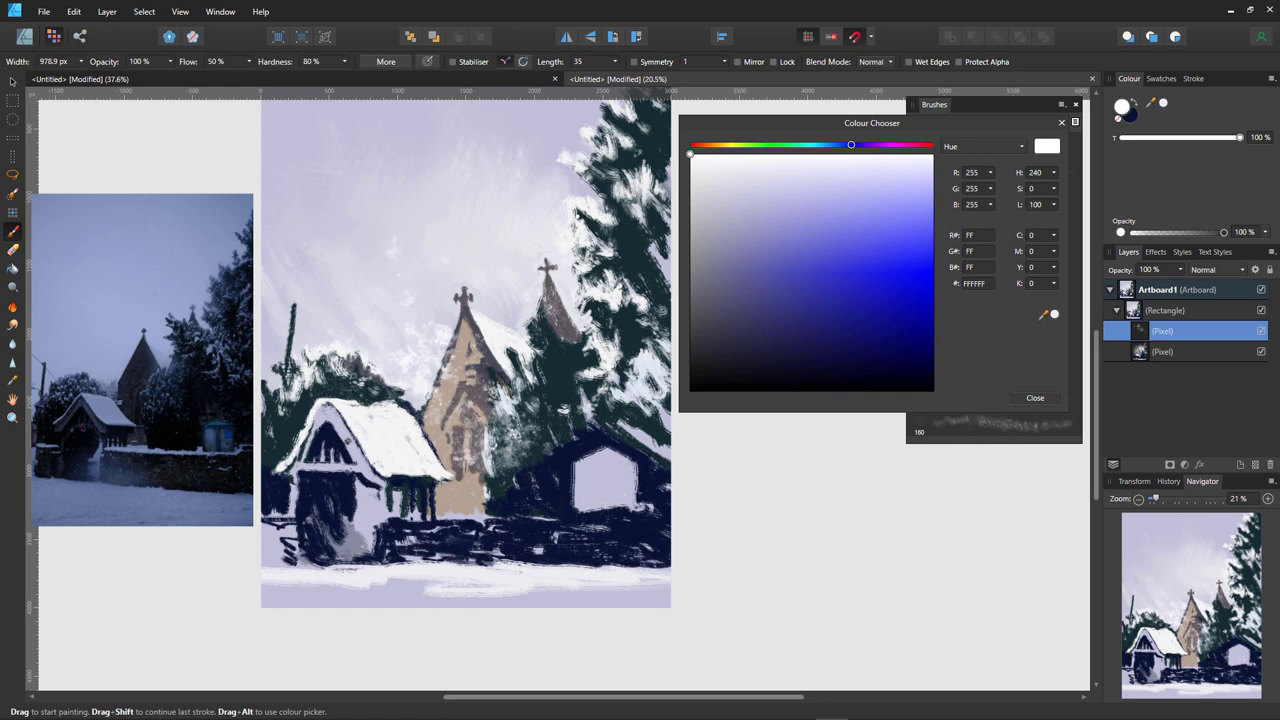
left_click(397, 255)
left_click(413, 302)
left_click(368, 256)
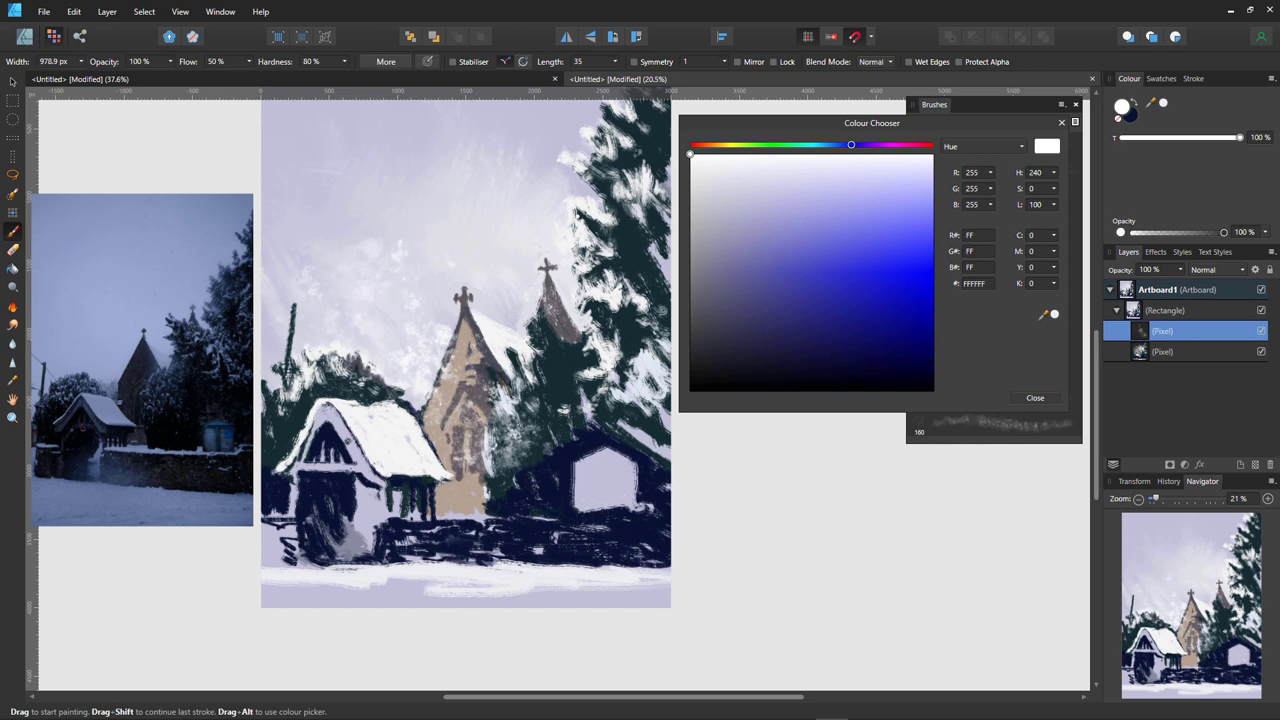
- Scatter more snow in the upper-left sky, lychgate roof and tree, then select the lower Pixel layer
left_click_drag(278, 200, 322, 242)
left_click(274, 234)
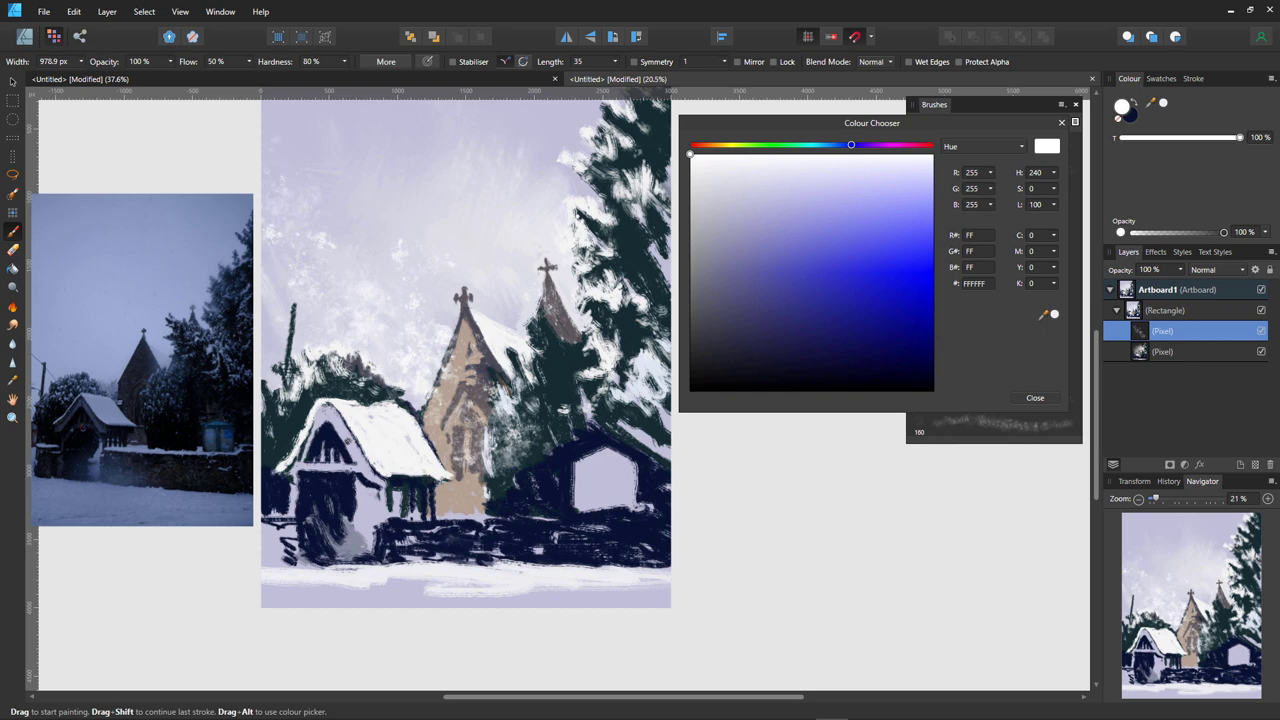
left_click(346, 229)
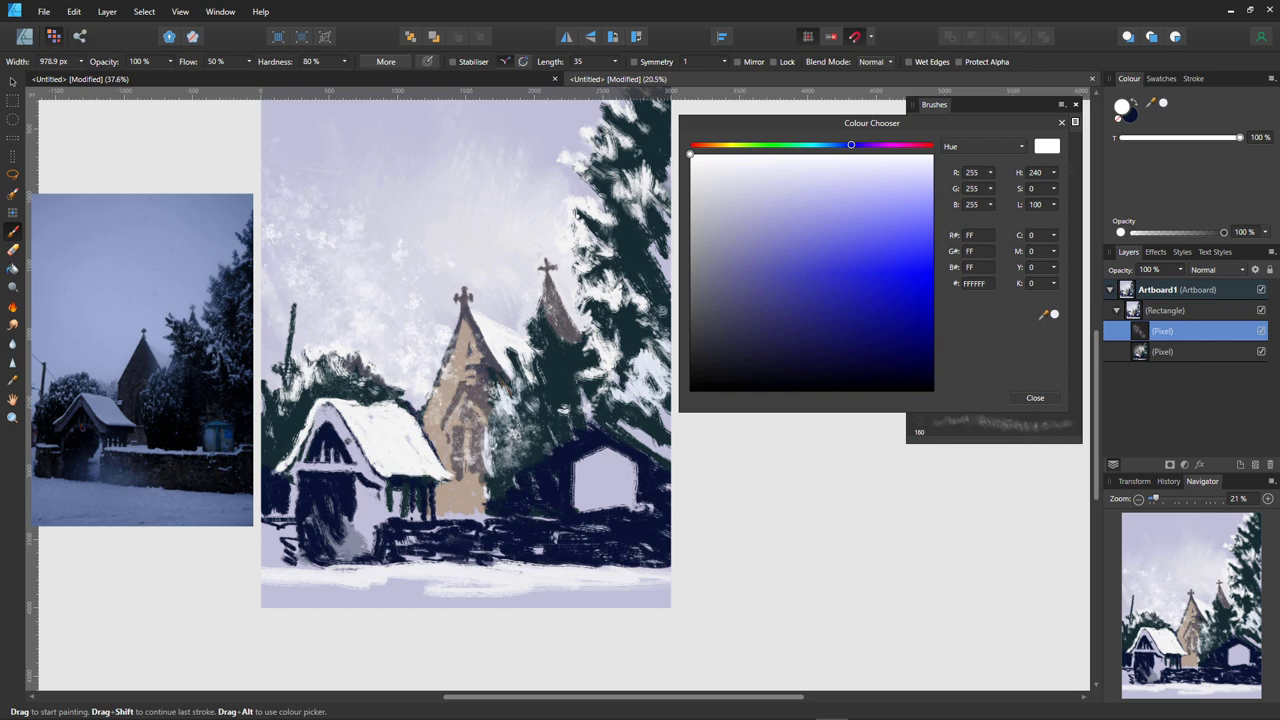
left_click_drag(318, 136, 276, 176)
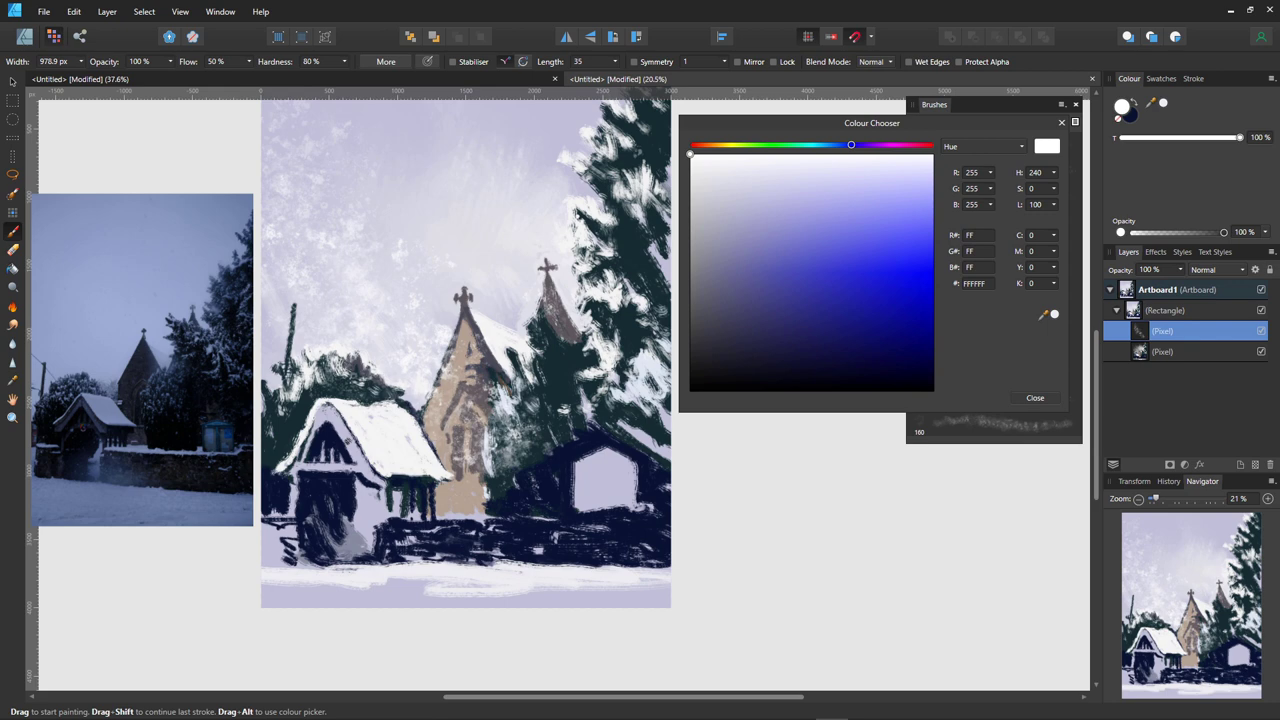
left_click(350, 367)
left_click_drag(362, 371, 368, 385)
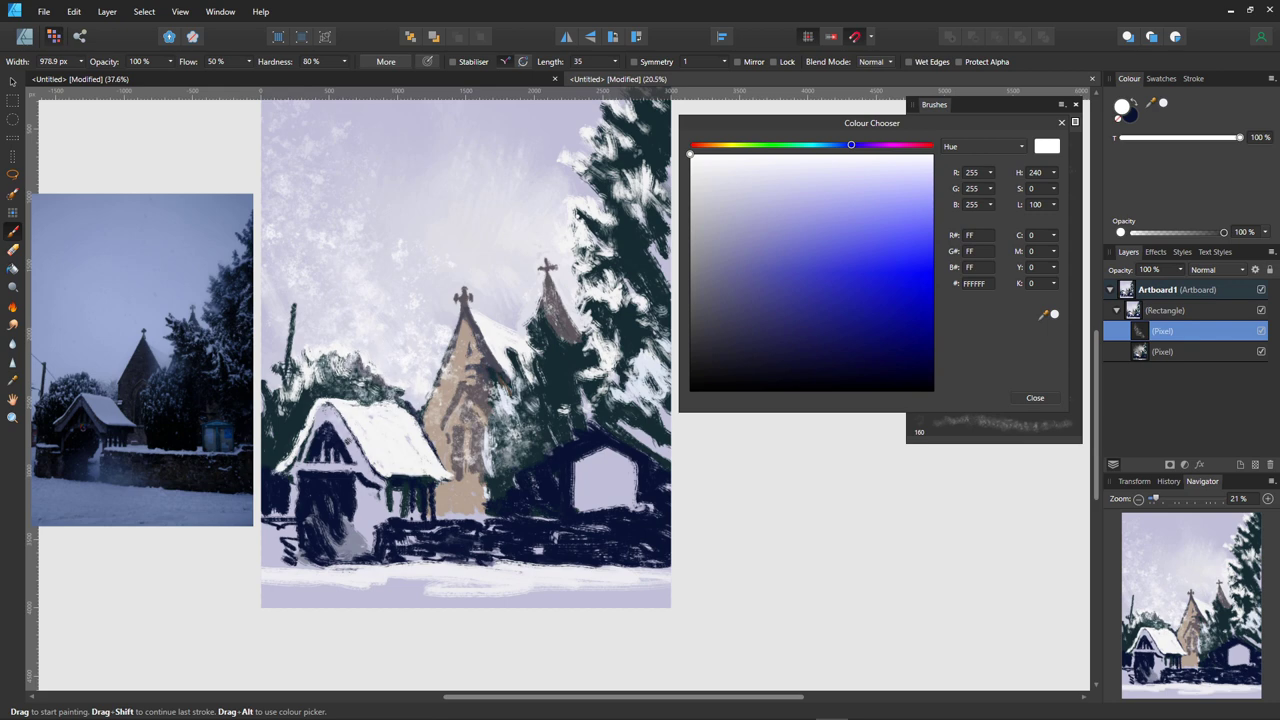
left_click_drag(549, 379, 553, 416)
left_click(1190, 351)
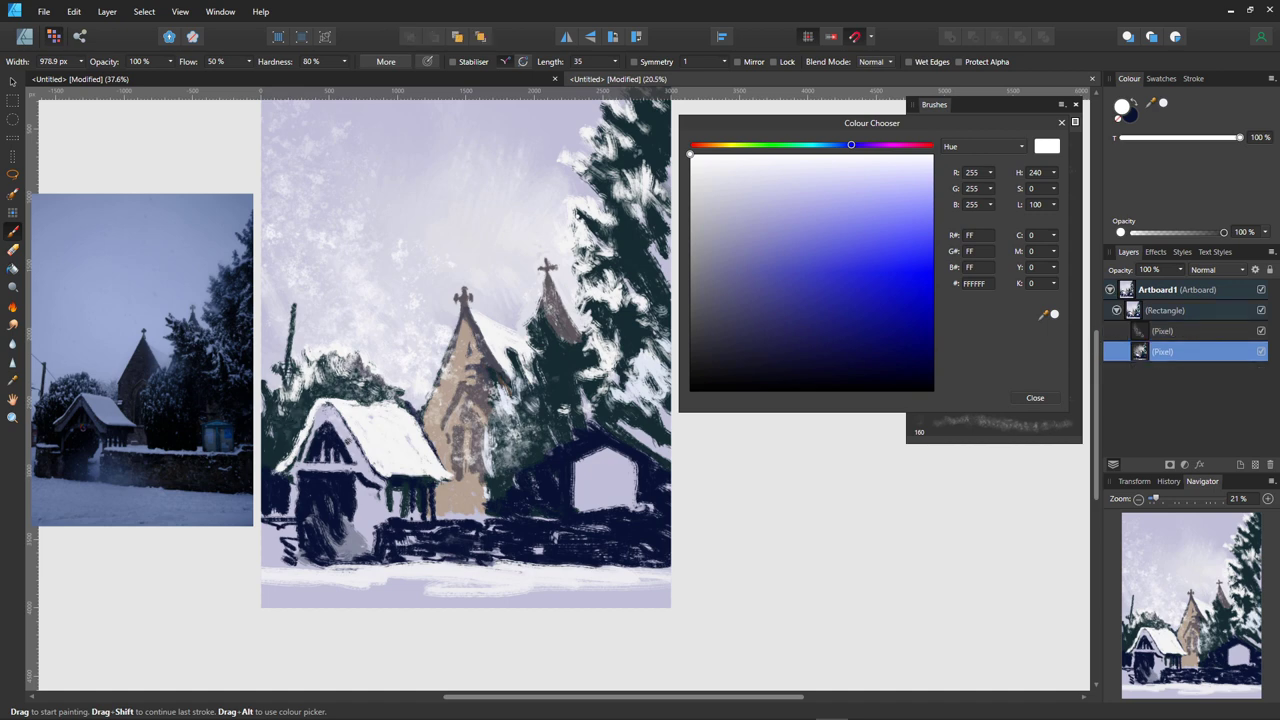
- Sample the dark teal tree colour, try a roof stroke, and undo it
left_click(296, 395, "alt")
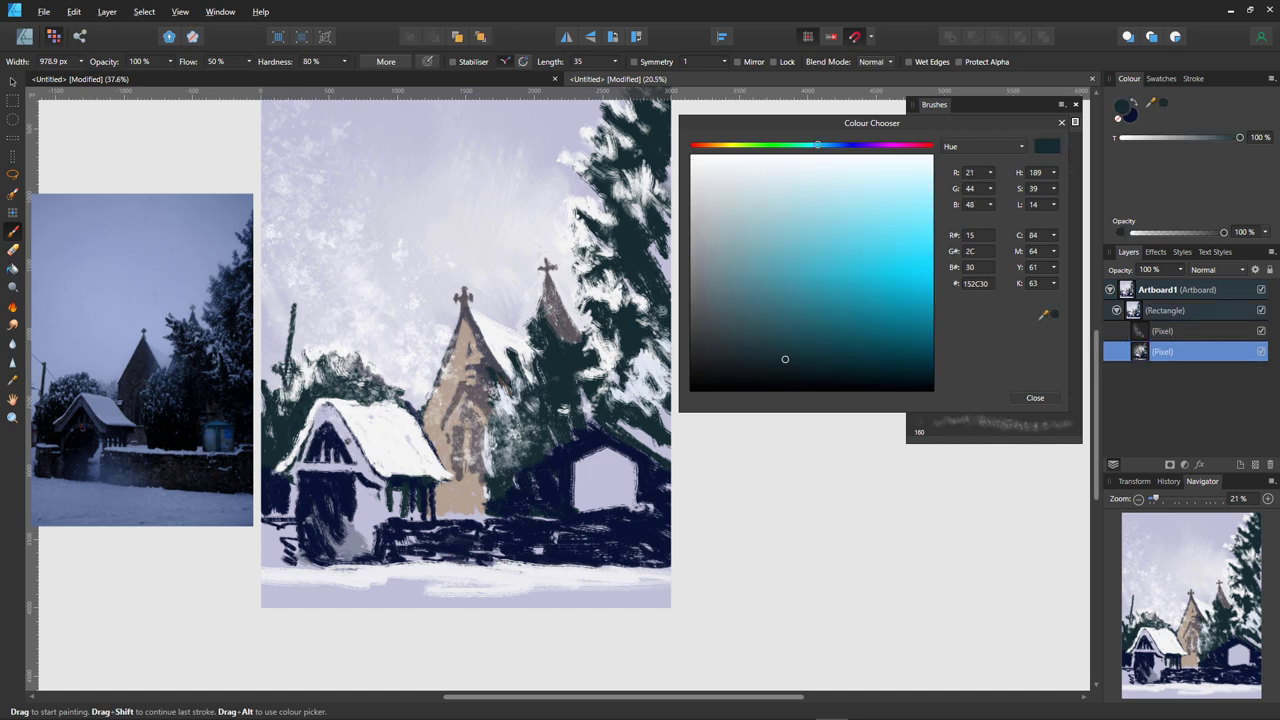
mouse_move(306, 420)
left_mouse_down()
mouse_move(398, 410)
mouse_move(392, 372)
mouse_move(324, 413)
left_mouse_up()
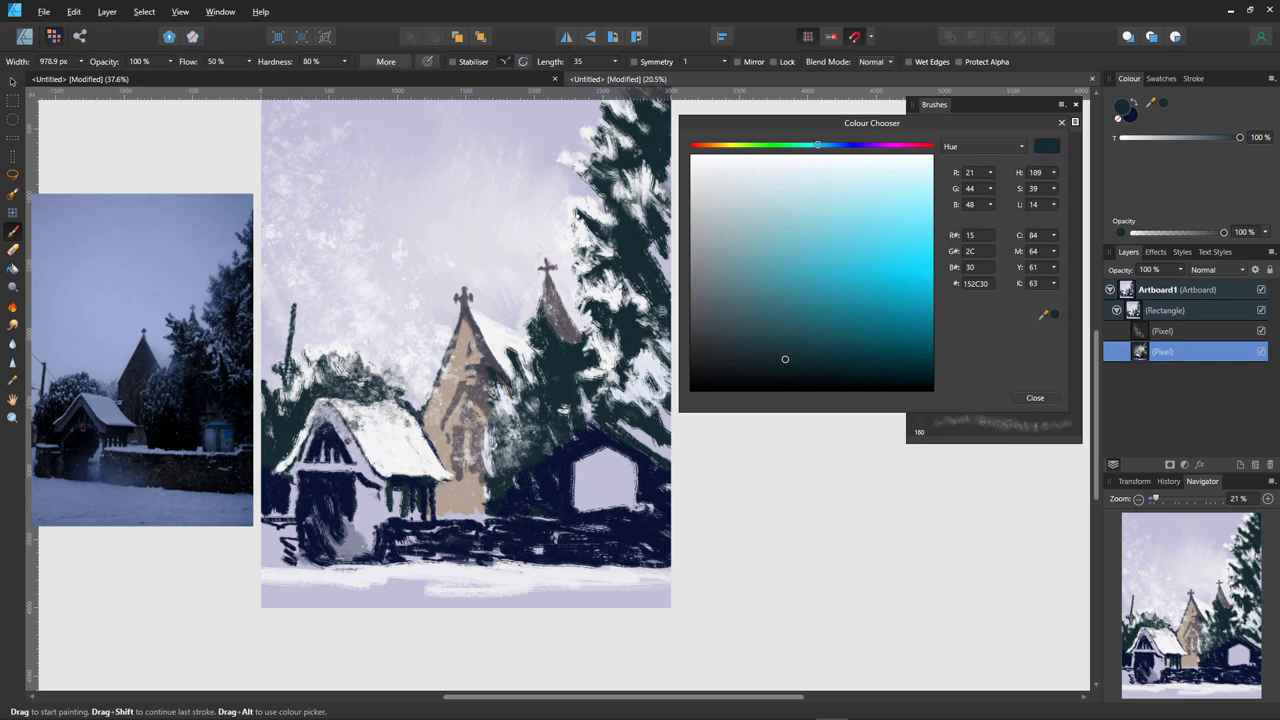
key("ctrl+z")
key("ctrl+z")
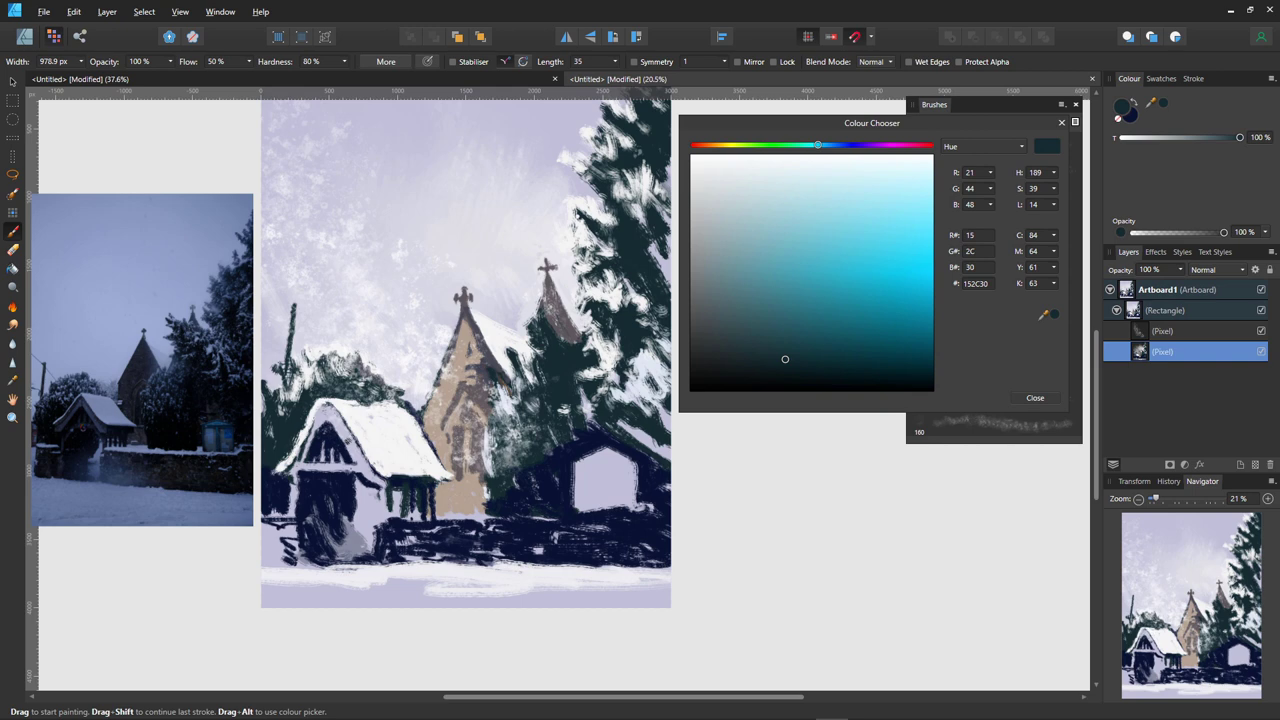
- Move the Colour Chooser to the lower right and load a 72 px Oils brush
mouse_move(864, 118)
left_mouse_down()
mouse_move(970, 309)
mouse_move(1028, 467)
left_mouse_up()
left_click(985, 122)
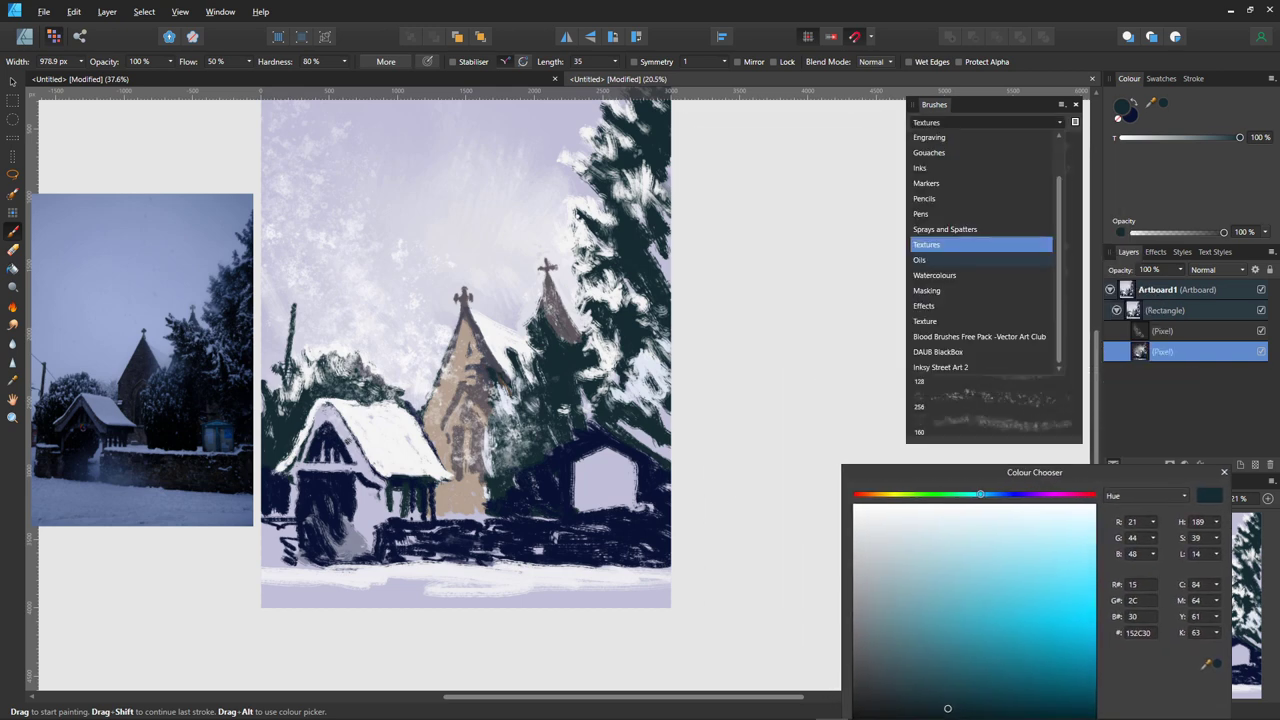
left_click(940, 259)
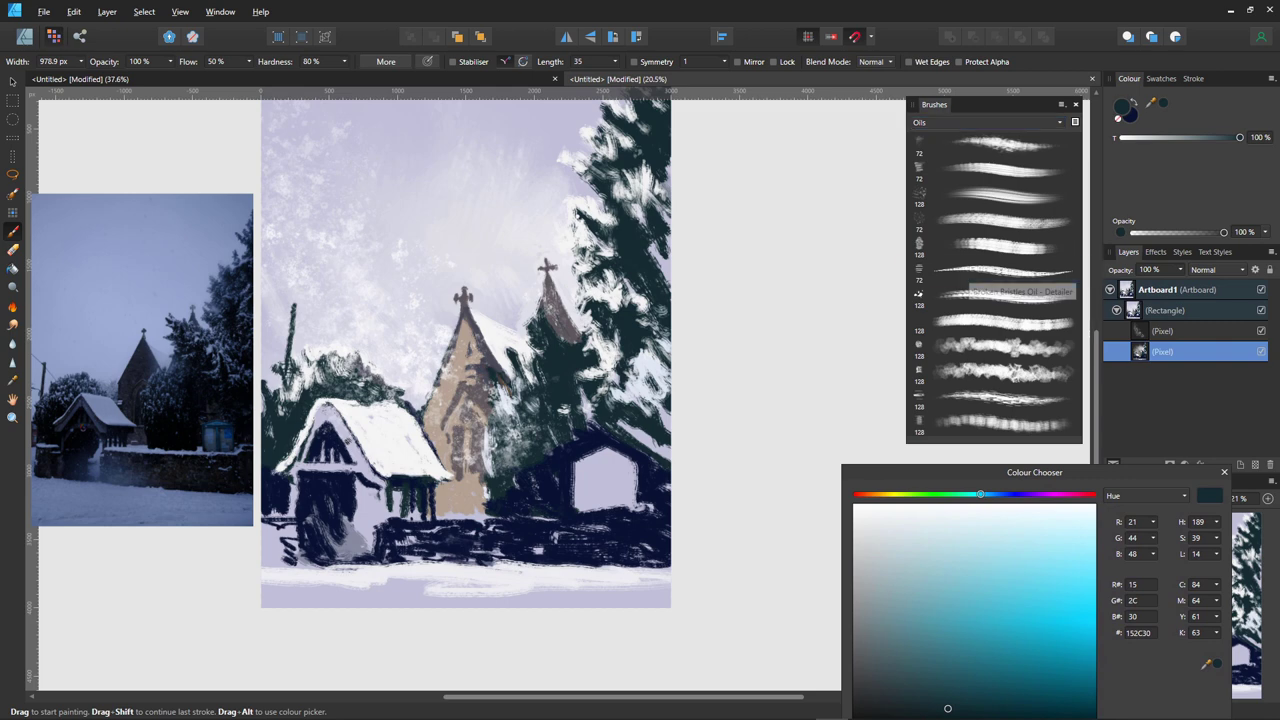
left_click(1000, 270)
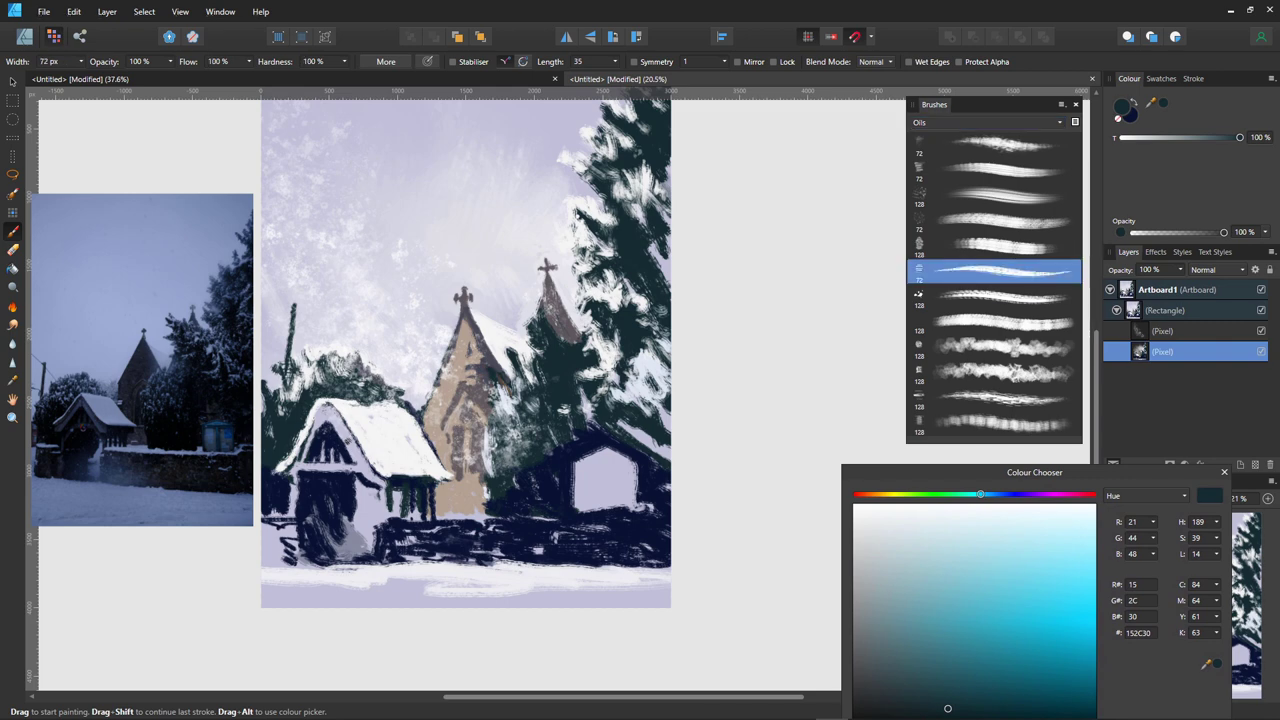
- Brighten the lychgate roof edge in near-white FAFBFB, then sample the lavender sky C0BFD6
left_click(874, 507)
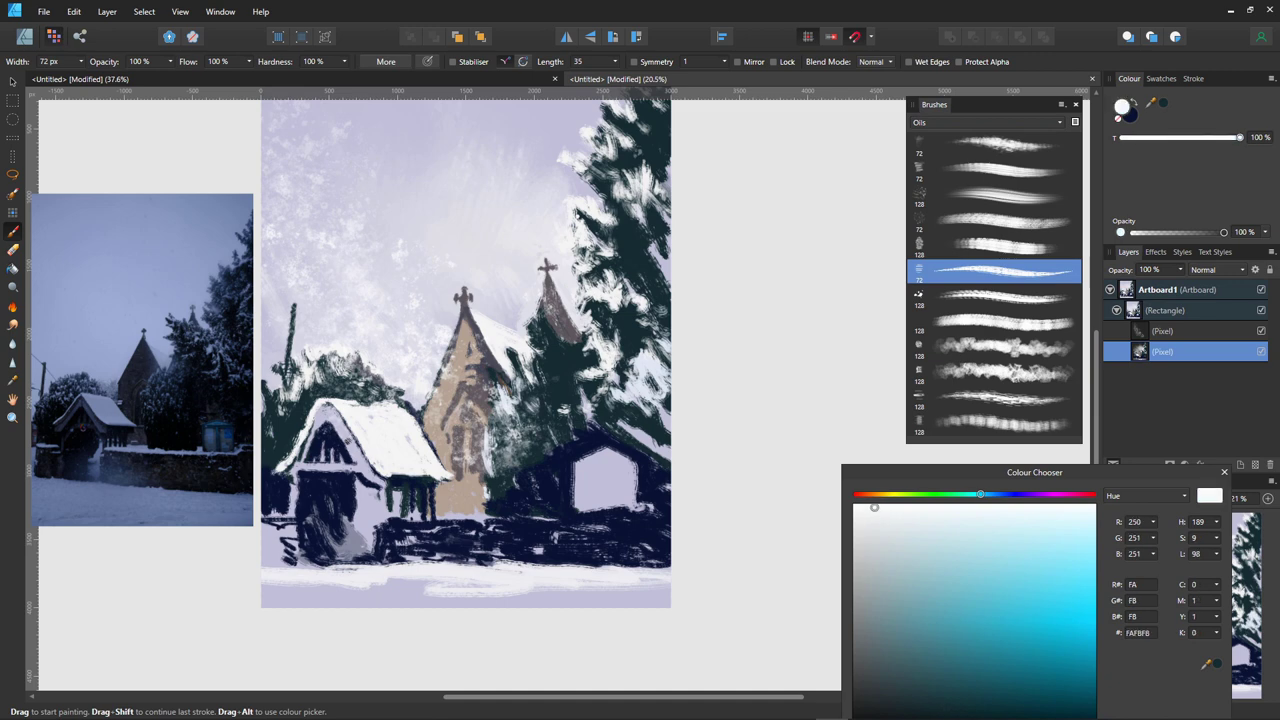
left_click_drag(352, 405, 384, 403)
left_click(411, 416)
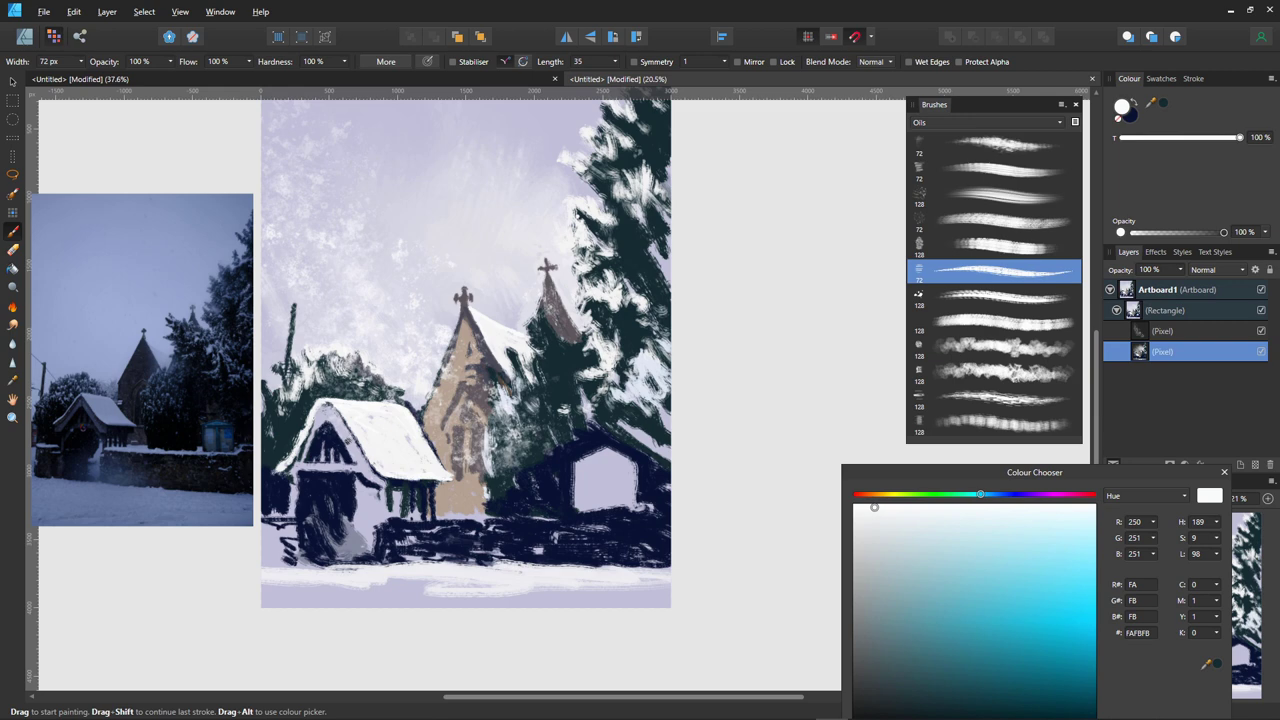
left_click(400, 478, "alt")
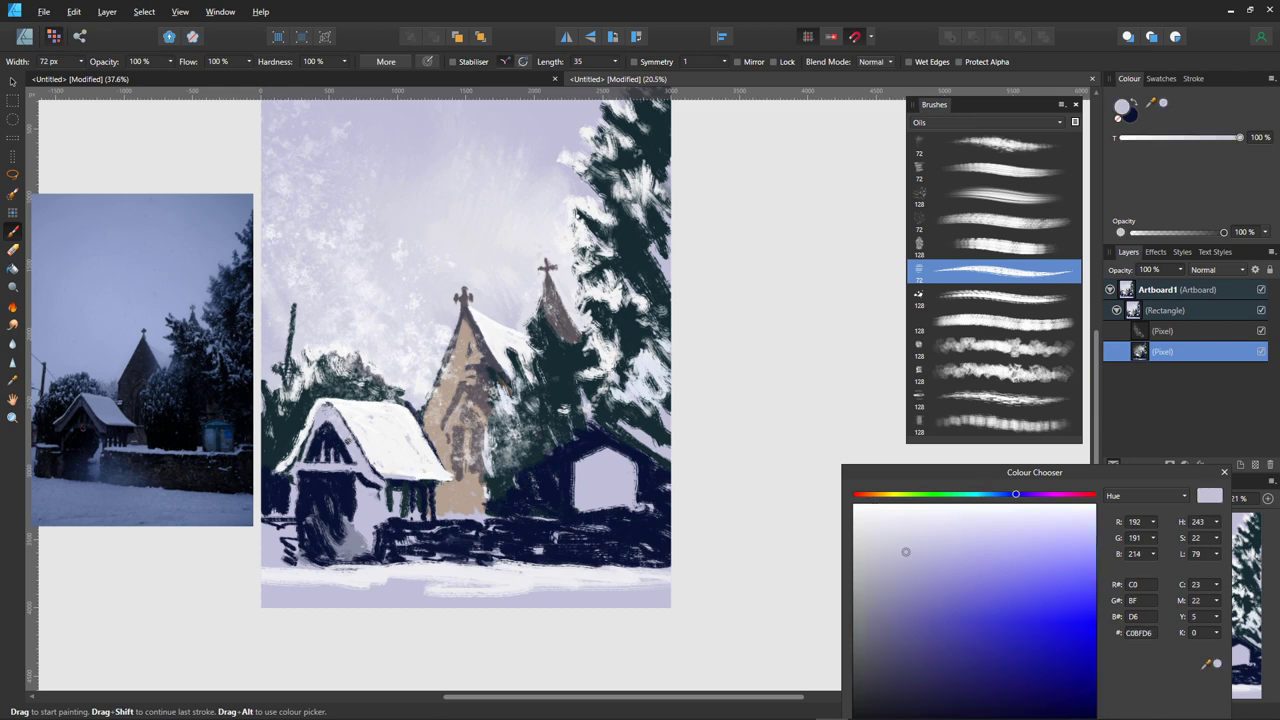
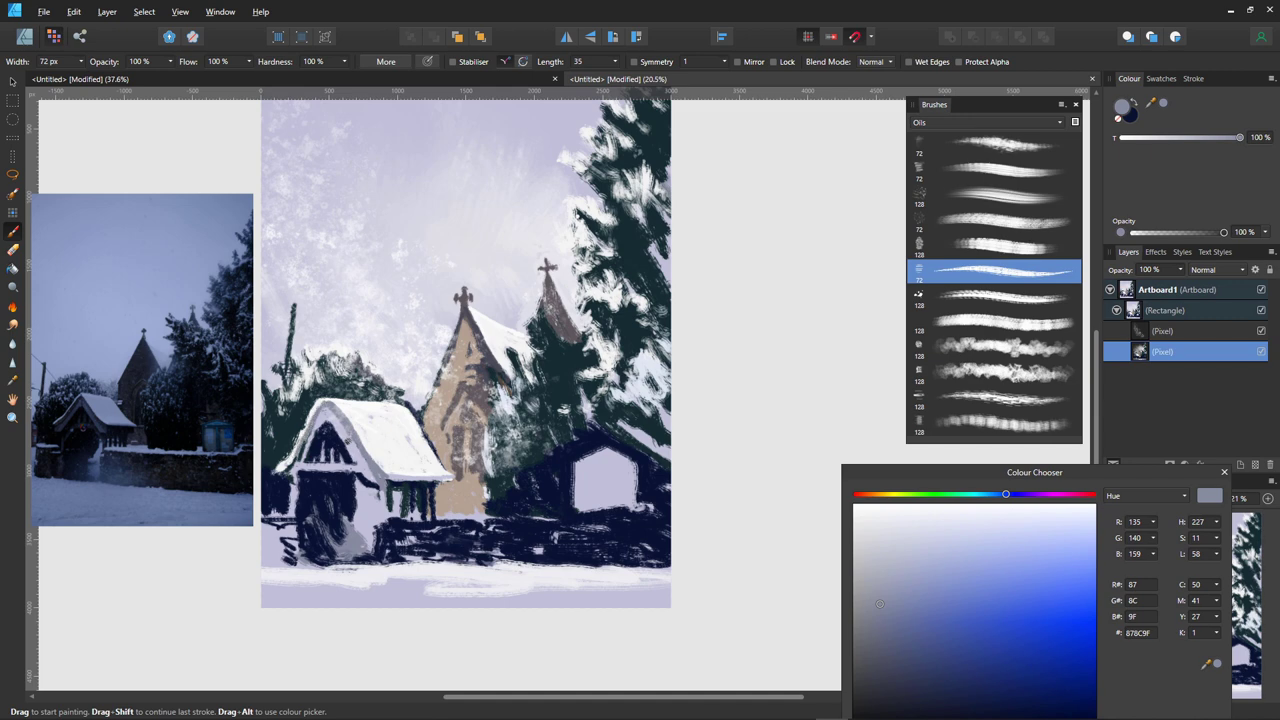
- Switch the paint colour to dark teal and dab it onto the trees around the church
left_click(281, 472, "alt")
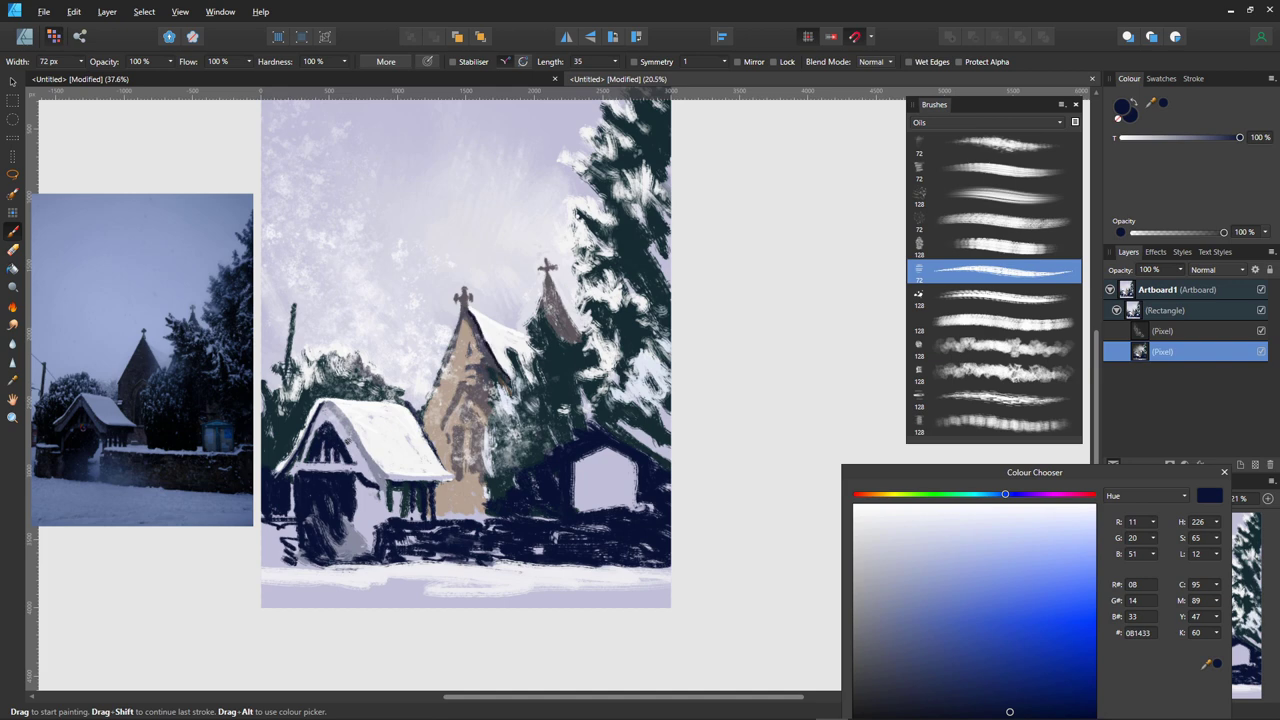
left_click(515, 356, "alt")
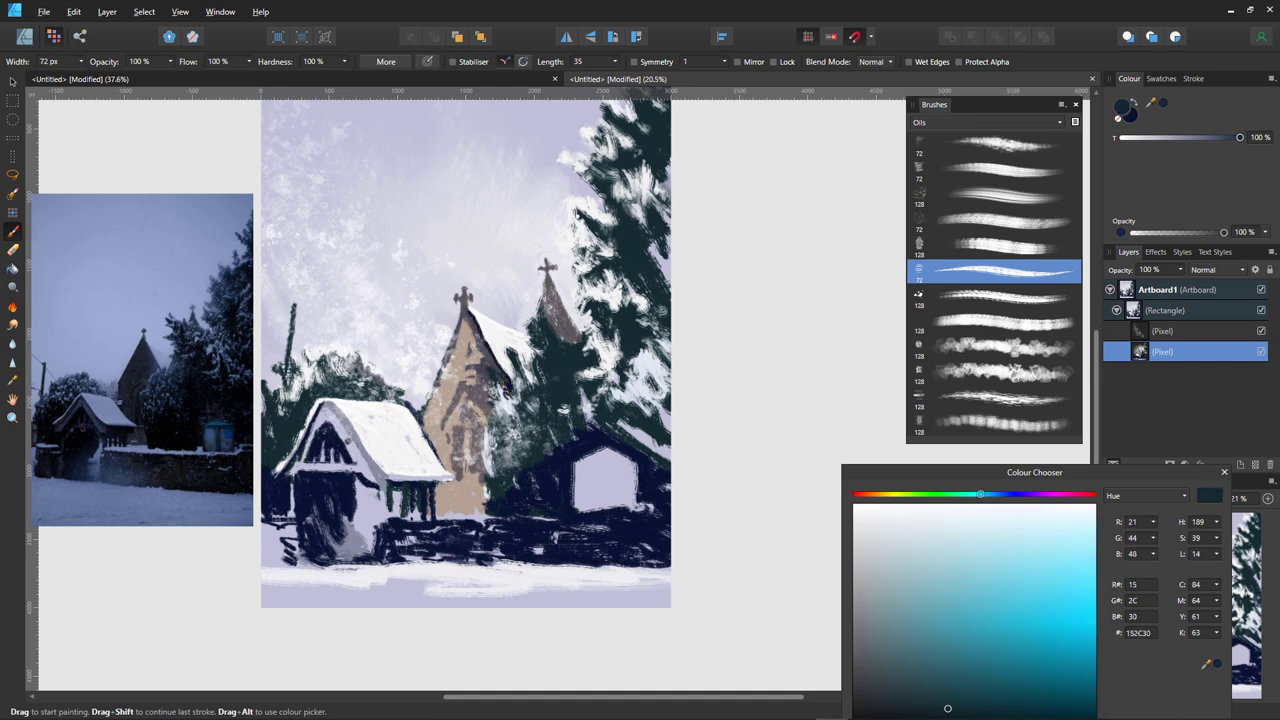
mouse_move(513, 378)
left_mouse_down()
mouse_move(512, 364)
mouse_move(542, 381)
mouse_move(528, 388)
left_mouse_up()
mouse_move(538, 322)
left_mouse_down()
mouse_move(516, 294)
mouse_move(532, 338)
mouse_move(546, 316)
mouse_move(562, 337)
left_mouse_up()
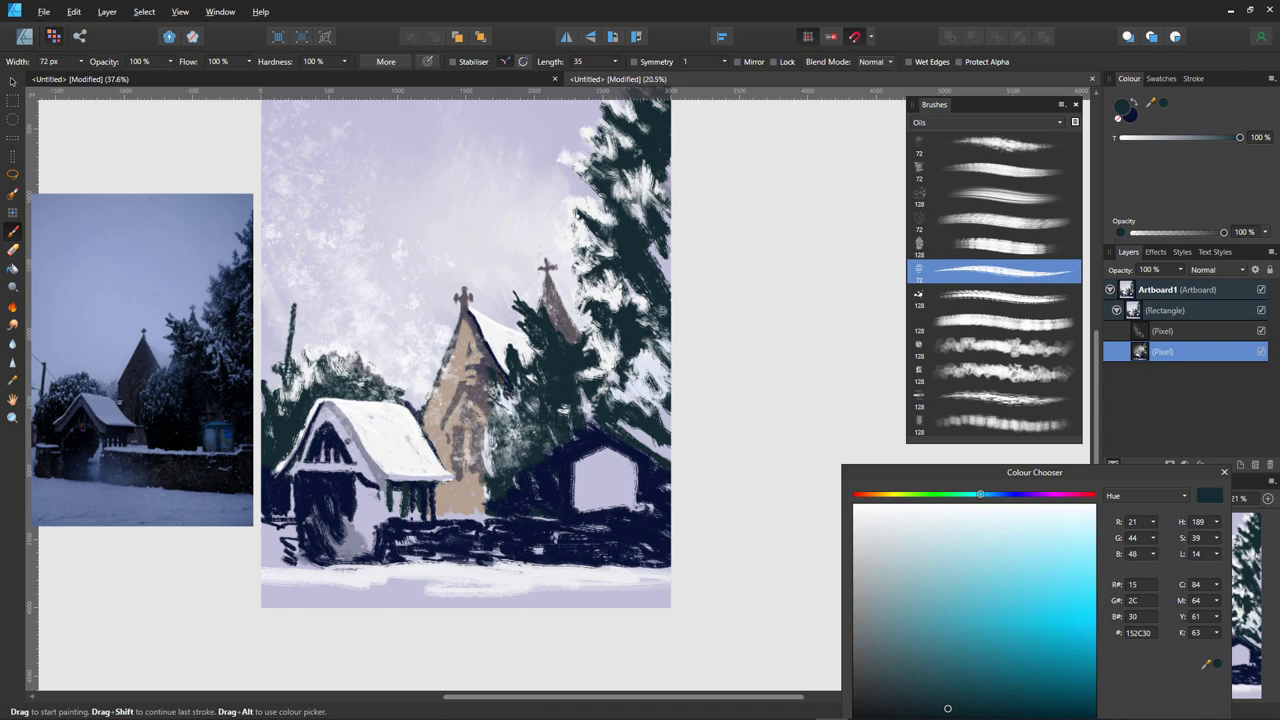
left_click_drag(530, 362, 505, 350)
mouse_move(576, 203)
left_mouse_down()
mouse_move(606, 226)
mouse_move(584, 222)
mouse_move(612, 258)
mouse_move(598, 266)
left_mouse_up()
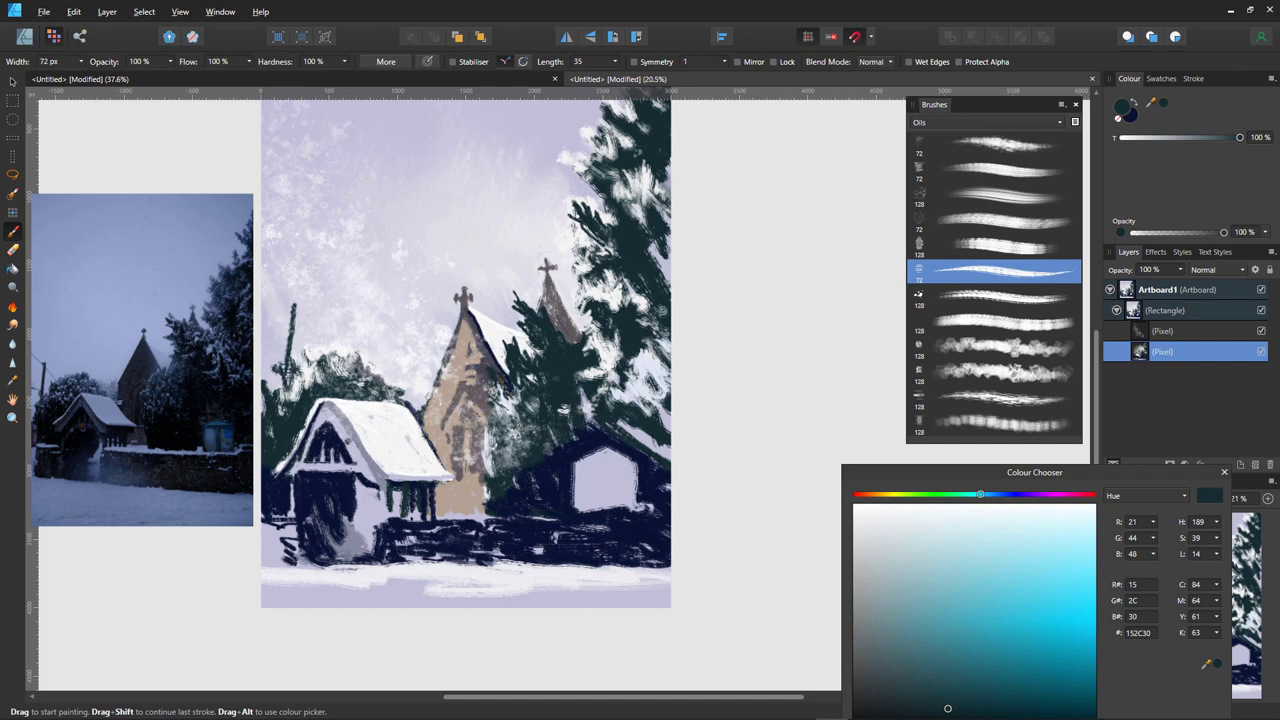
- Try dark strokes on the building's roof edge and window, then undo them
left_click_drag(602, 466, 632, 456)
key("ctrl+z")
key("ctrl+z")
left_click_drag(574, 468, 638, 467)
key("ctrl+z")
- Enlarge the brush to about 109.5 px and test navy strokes in the house window, undoing them
key("bracketright")
key("bracketright")
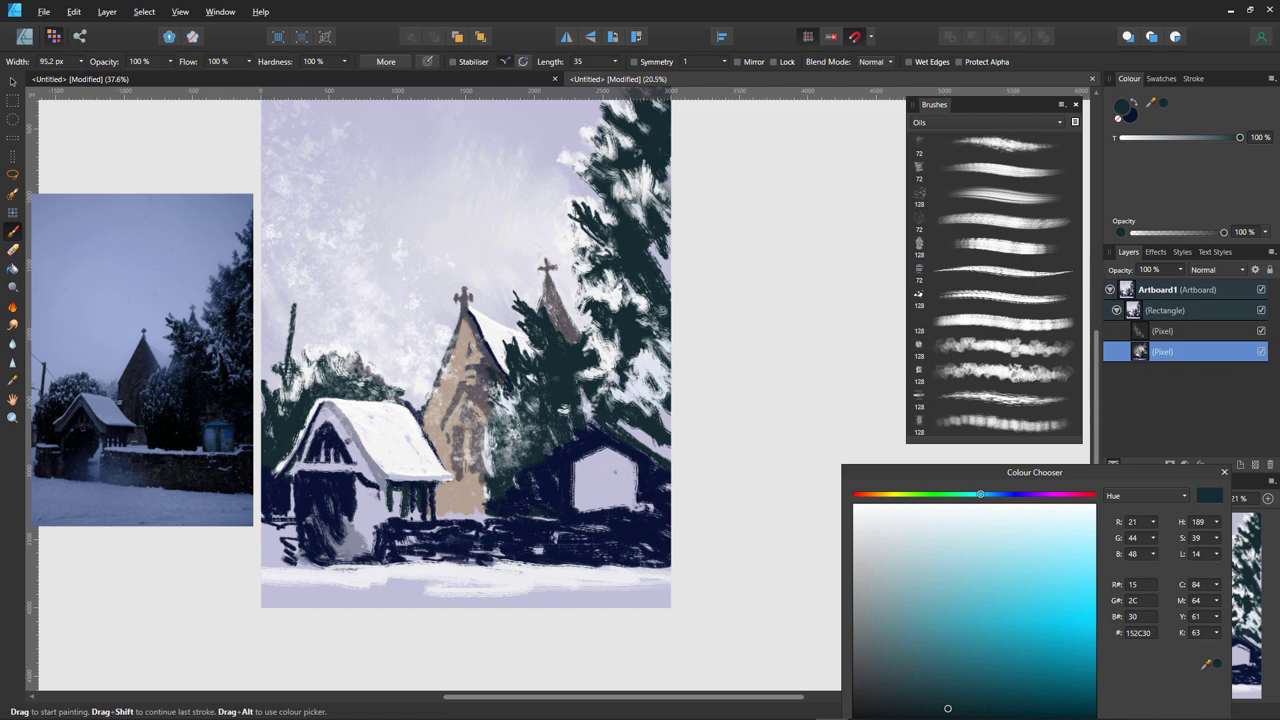
mouse_move(644, 467)
left_mouse_down()
mouse_move(616, 467)
mouse_move(636, 468)
left_mouse_up()
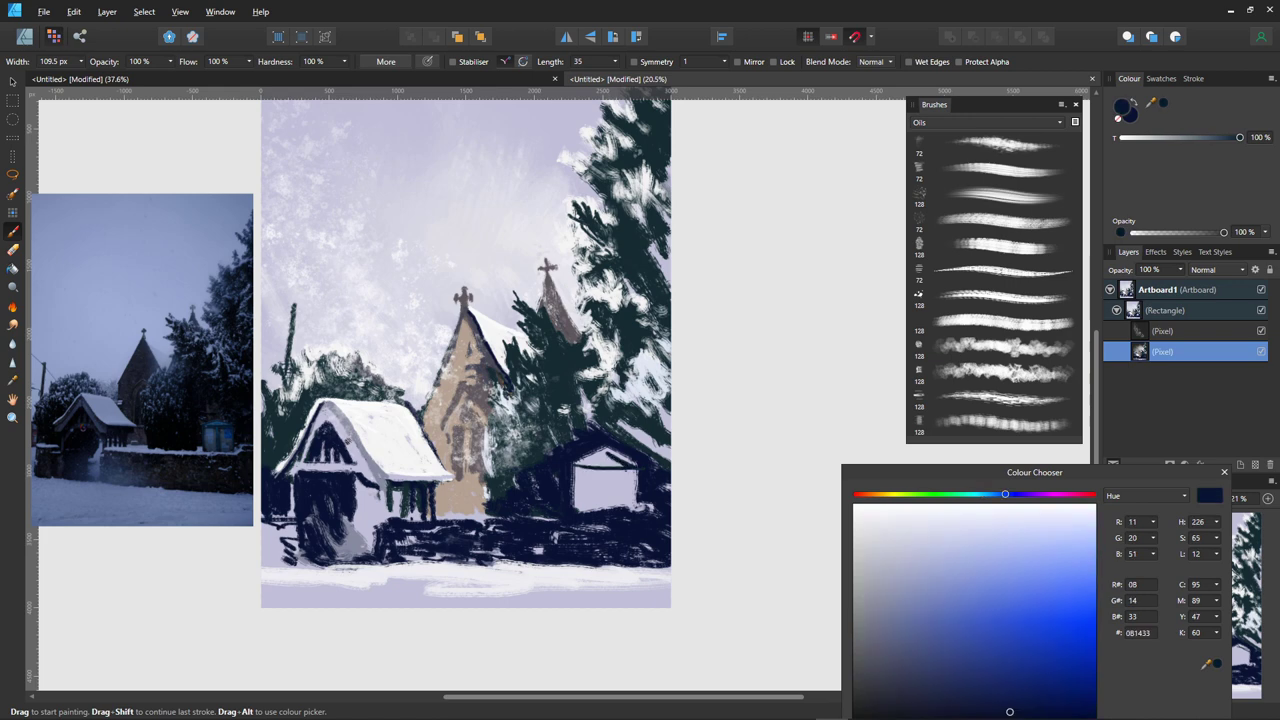
mouse_move(628, 469)
left_mouse_down()
mouse_move(630, 490)
mouse_move(621, 479)
left_mouse_up()
left_click_drag(623, 475, 624, 493)
key("ctrl+z")
key("ctrl+z")
key("ctrl+z")
key("ctrl+z")
- Write a two-word navy handwritten signature in the bottom-left snow
left_click_drag(285, 575, 284, 591)
left_click_drag(280, 578, 305, 590)
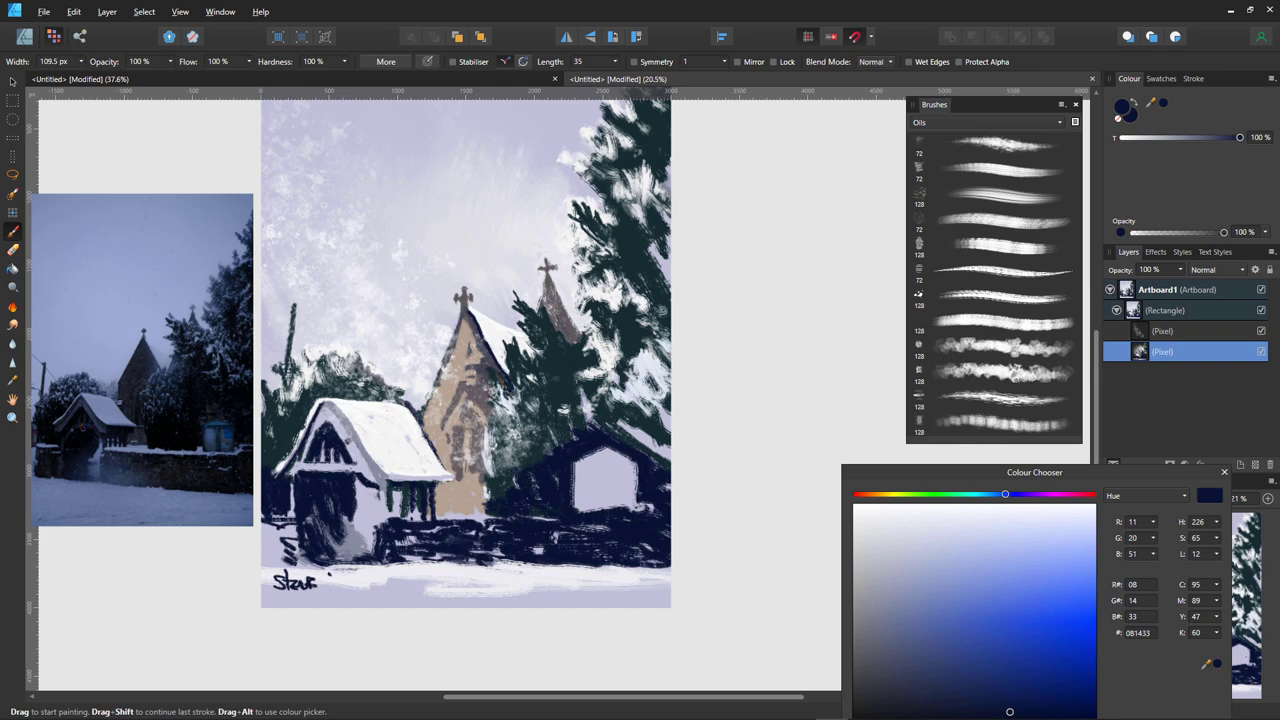
mouse_move(318, 576)
left_mouse_down()
mouse_move(330, 594)
mouse_move(356, 594)
left_mouse_up()
mouse_move(364, 569)
left_mouse_down()
mouse_move(368, 591)
mouse_move(370, 576)
left_mouse_up()
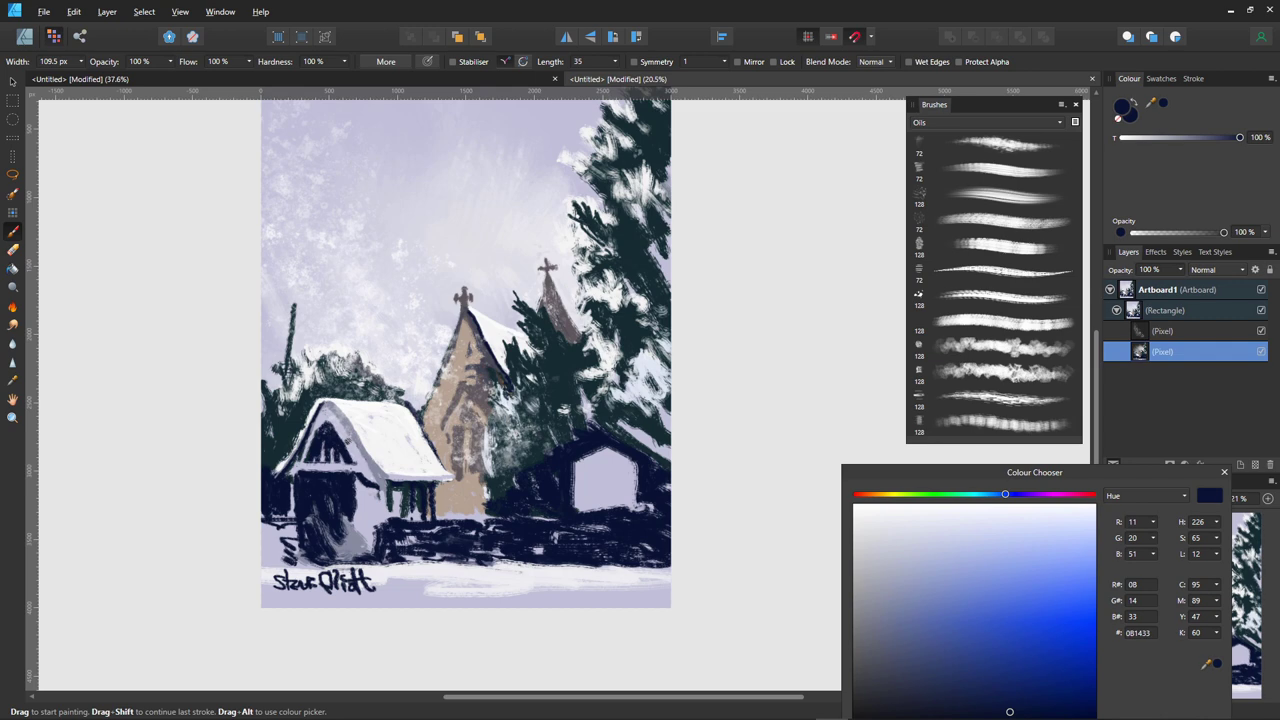
- Move the Colour Chooser aside and select the painting's Rectangle layer
left_click_drag(1035, 472, 931, 231)
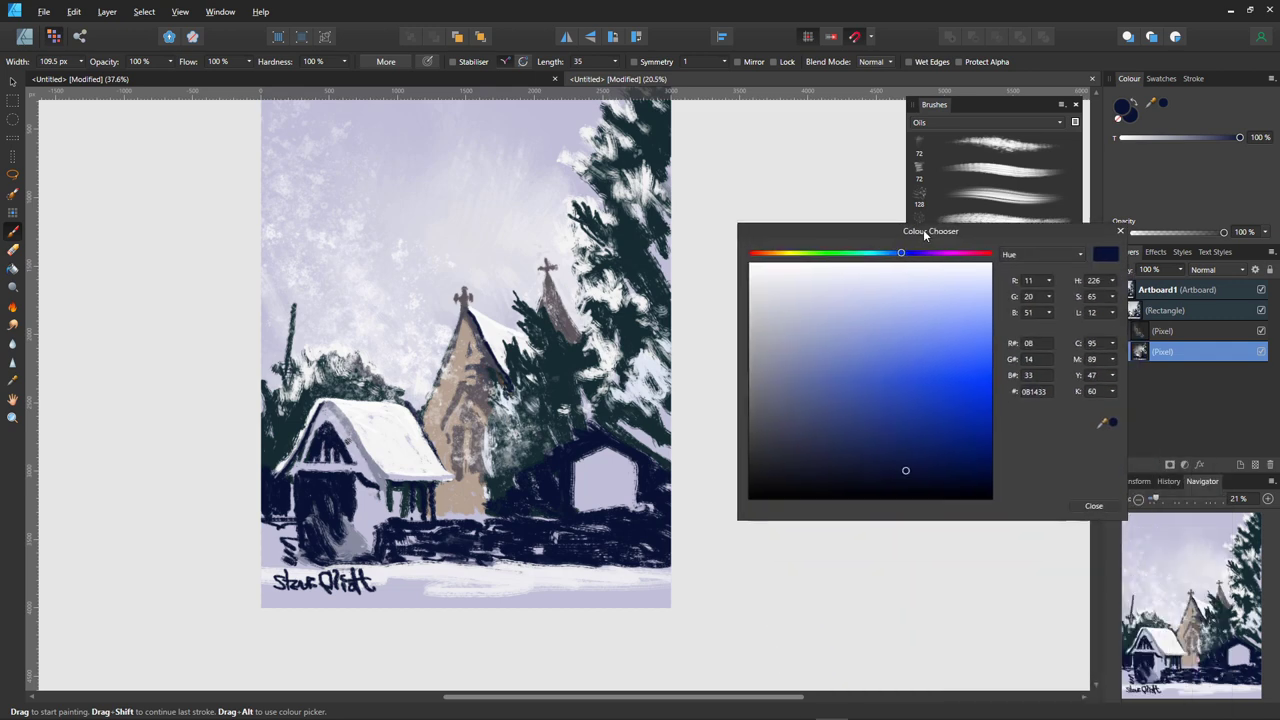
left_click_drag(1065, 231, 1038, 203)
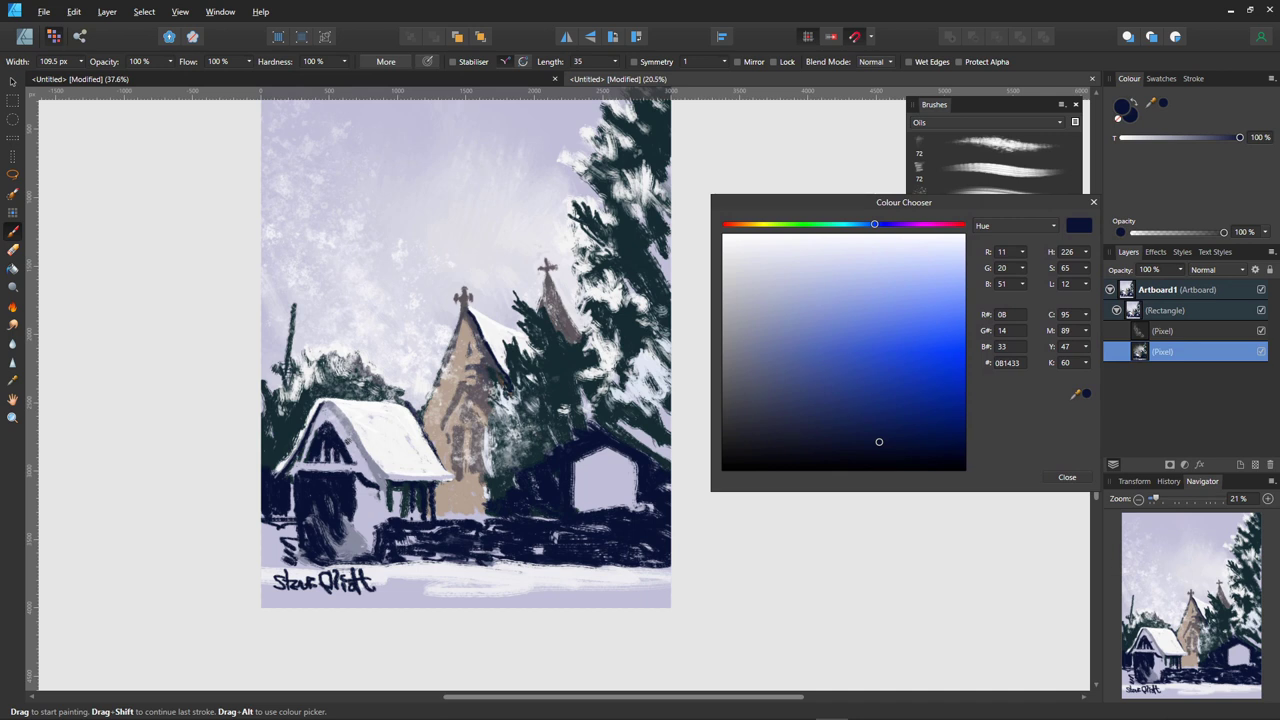
left_click(1165, 310)
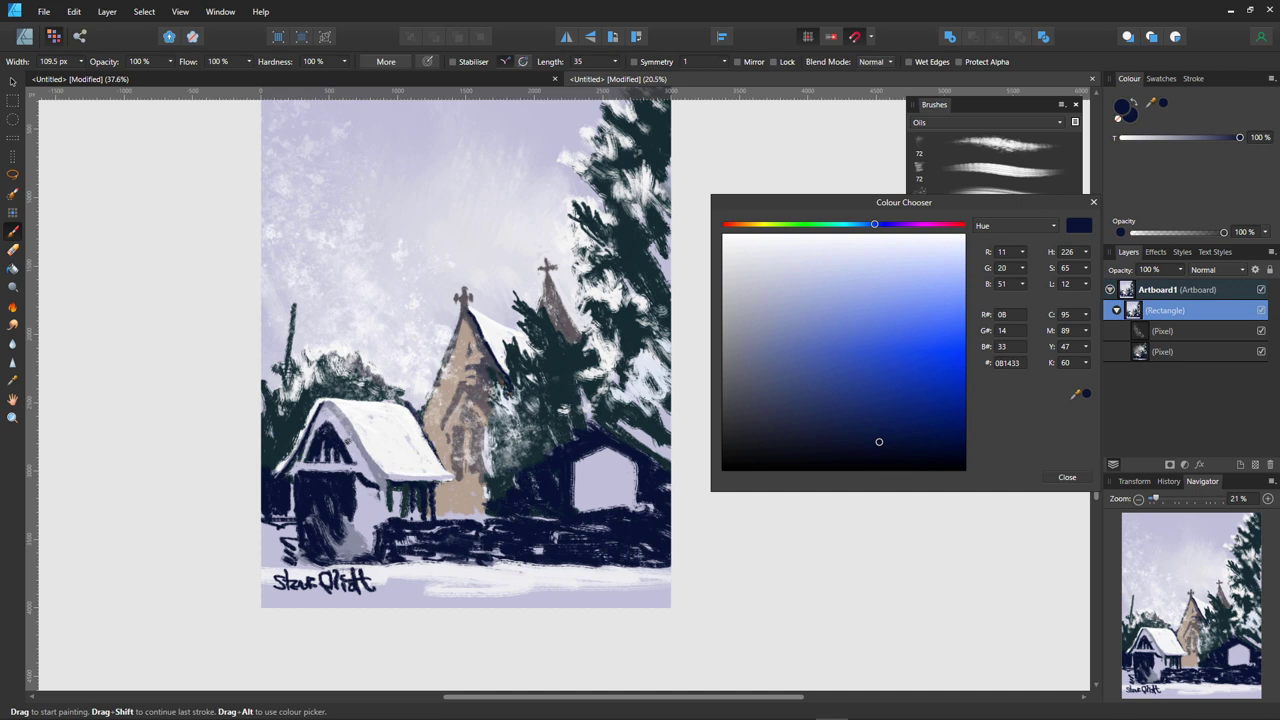
left_click(1116, 310)
double_click(1170, 310)
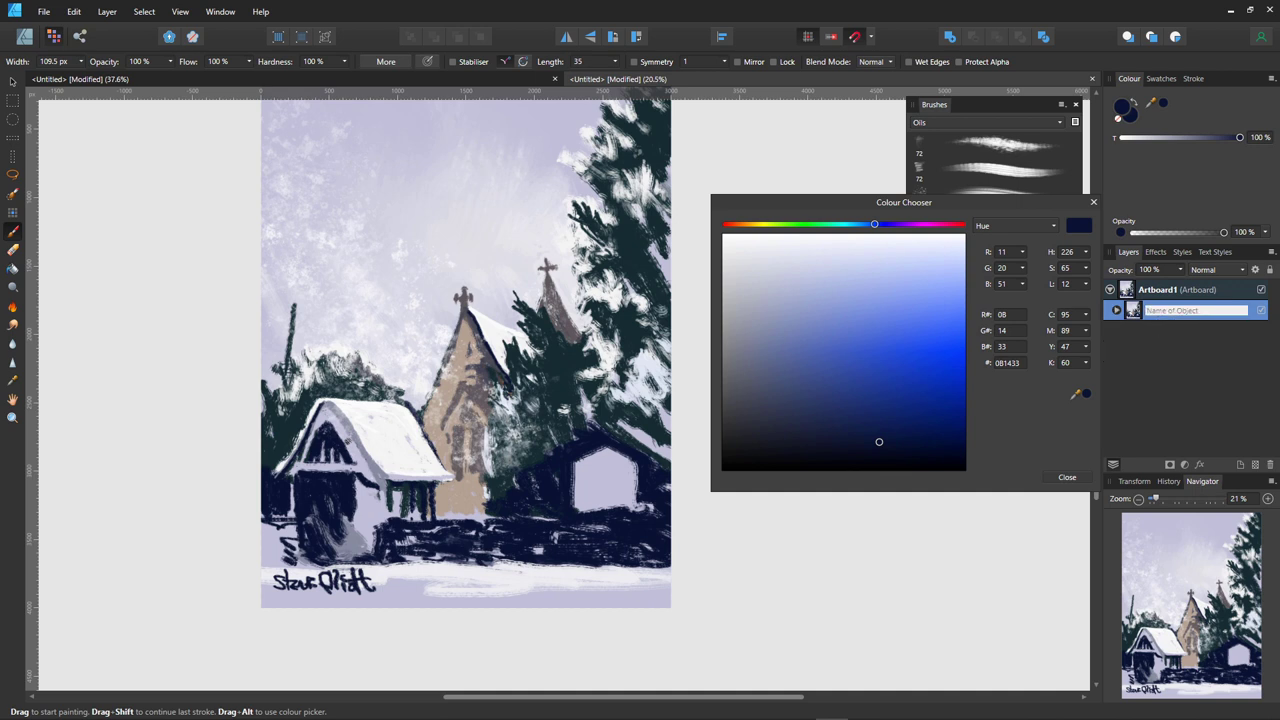
- Duplicate the painting rectangle, shrink the copy, and hide it
left_click(12, 80)
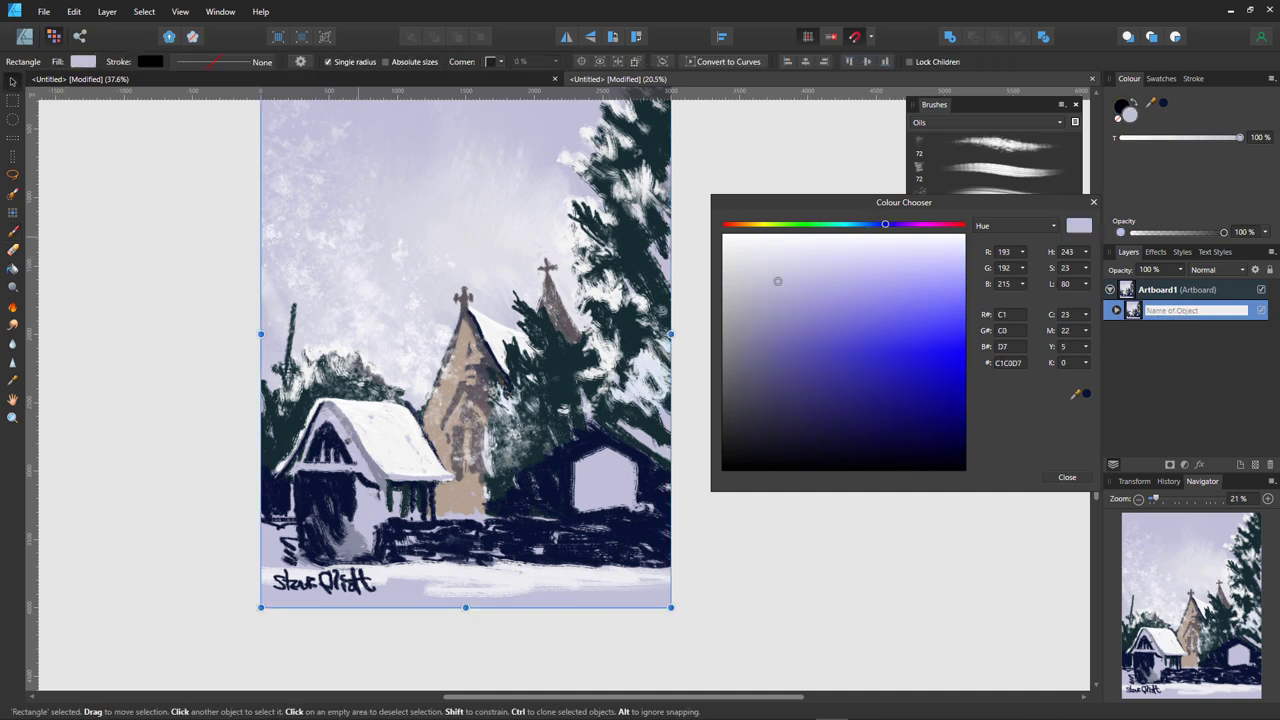
left_click(1196, 310)
left_click_drag(465, 350, 477, 373)
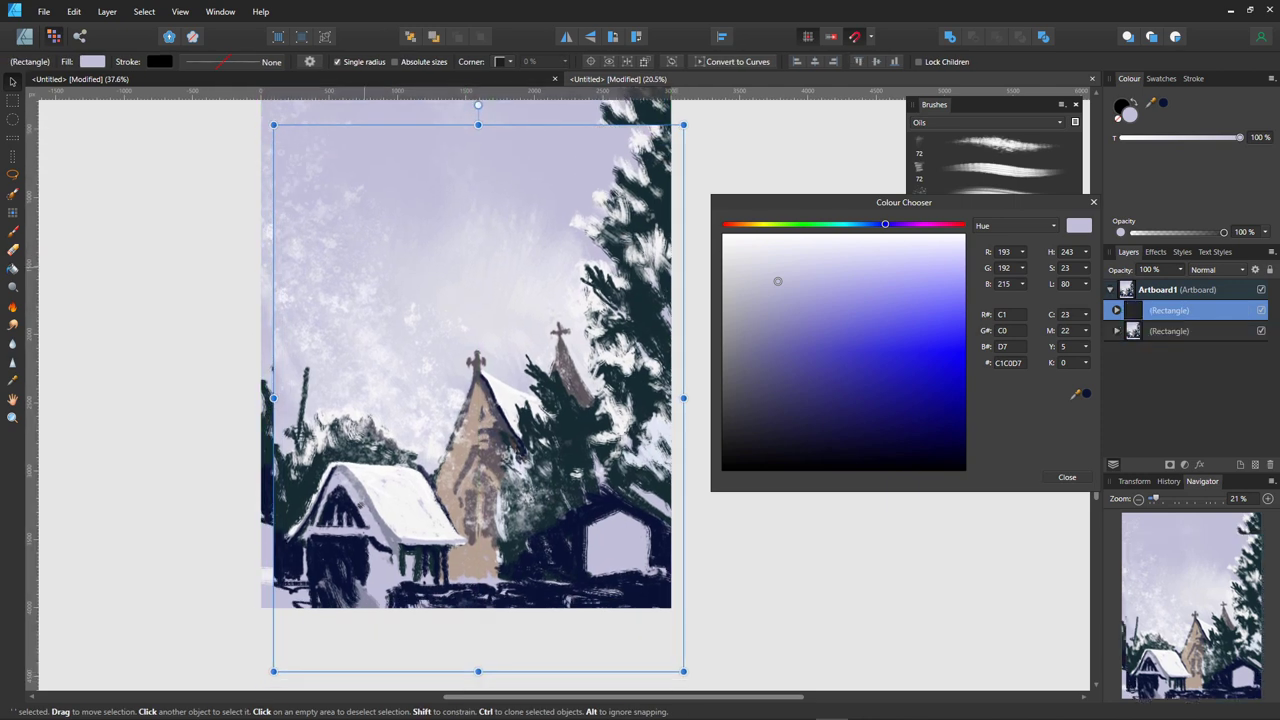
mouse_move(273, 125)
left_mouse_down()
mouse_move(323, 206)
mouse_move(409, 280)
mouse_move(374, 254)
mouse_move(331, 185)
mouse_move(352, 198)
left_mouse_up()
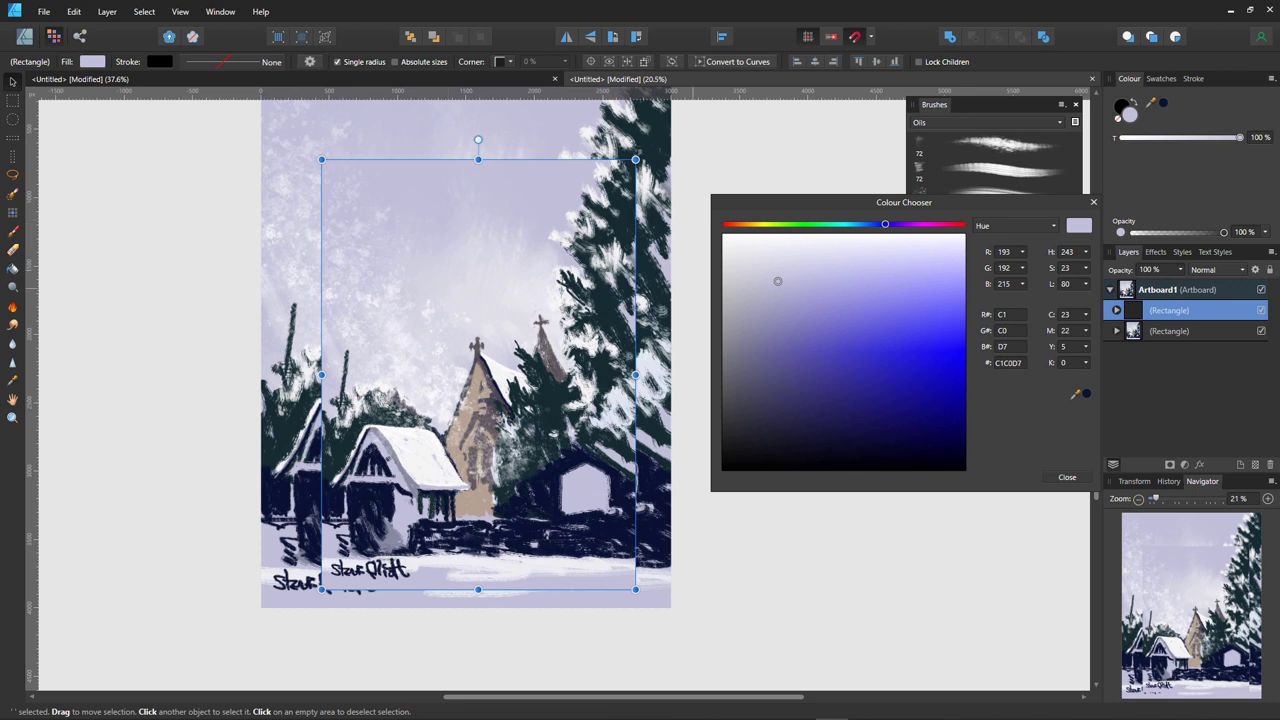
left_click(1261, 310)
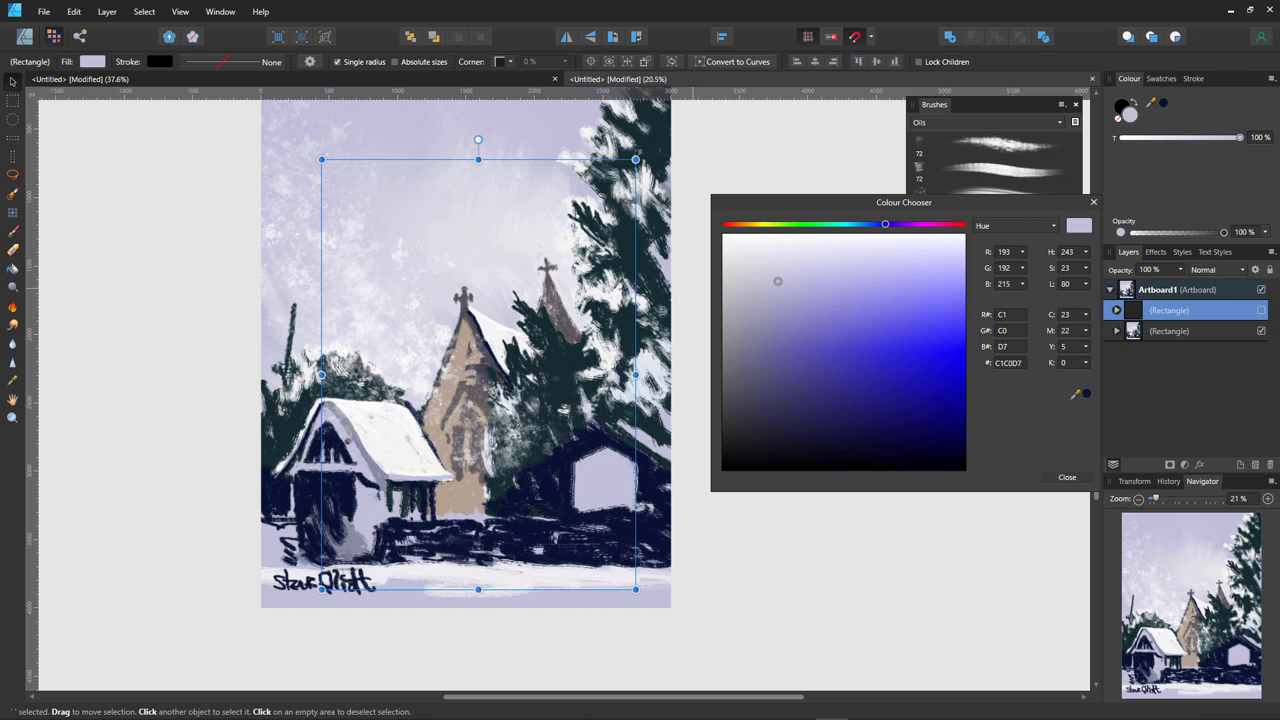
- Shrink the original painting, move it to the upper left and tilt it about 21°
left_click(1169, 331)
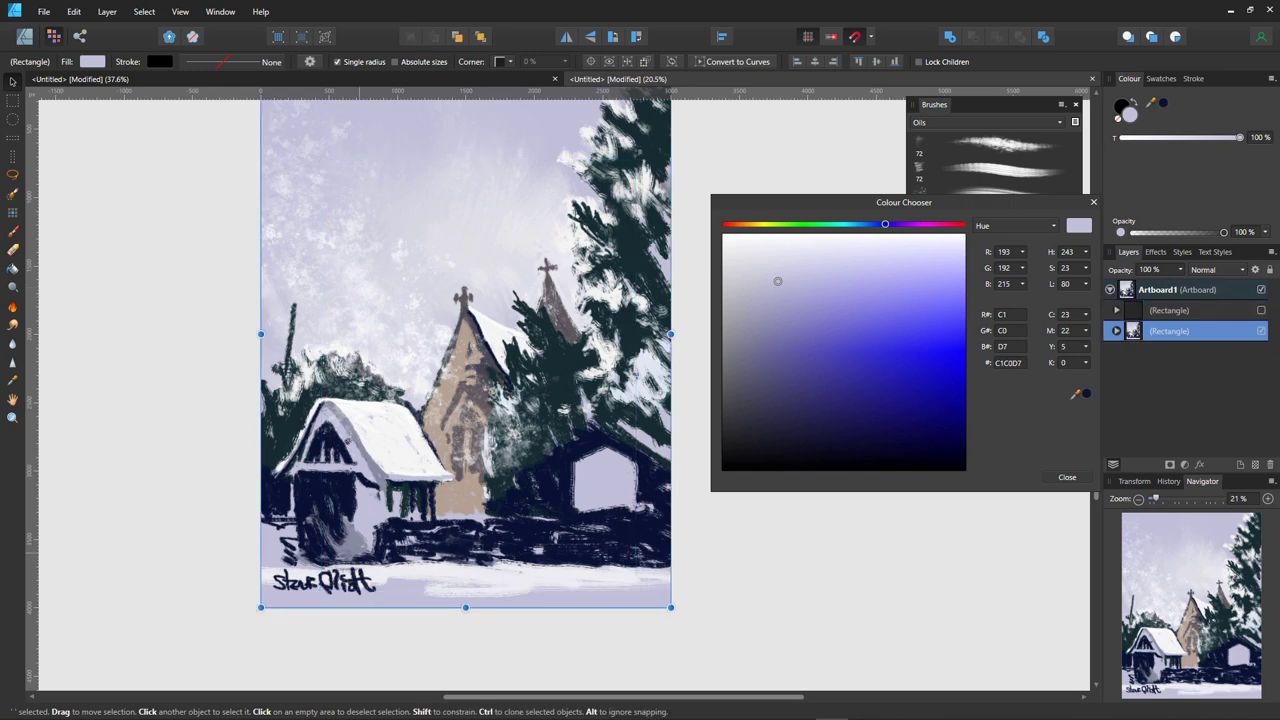
mouse_move(261, 607)
left_mouse_down()
mouse_move(434, 466)
mouse_move(260, 414)
mouse_move(391, 457)
mouse_move(449, 459)
mouse_move(398, 467)
mouse_move(406, 414)
mouse_move(472, 326)
left_mouse_up()
mouse_move(571, 250)
left_mouse_down()
mouse_move(413, 318)
mouse_move(379, 375)
mouse_move(398, 370)
left_mouse_up()
left_click_drag(398, 161, 337, 170)
left_click_drag(339, 300, 327, 238)
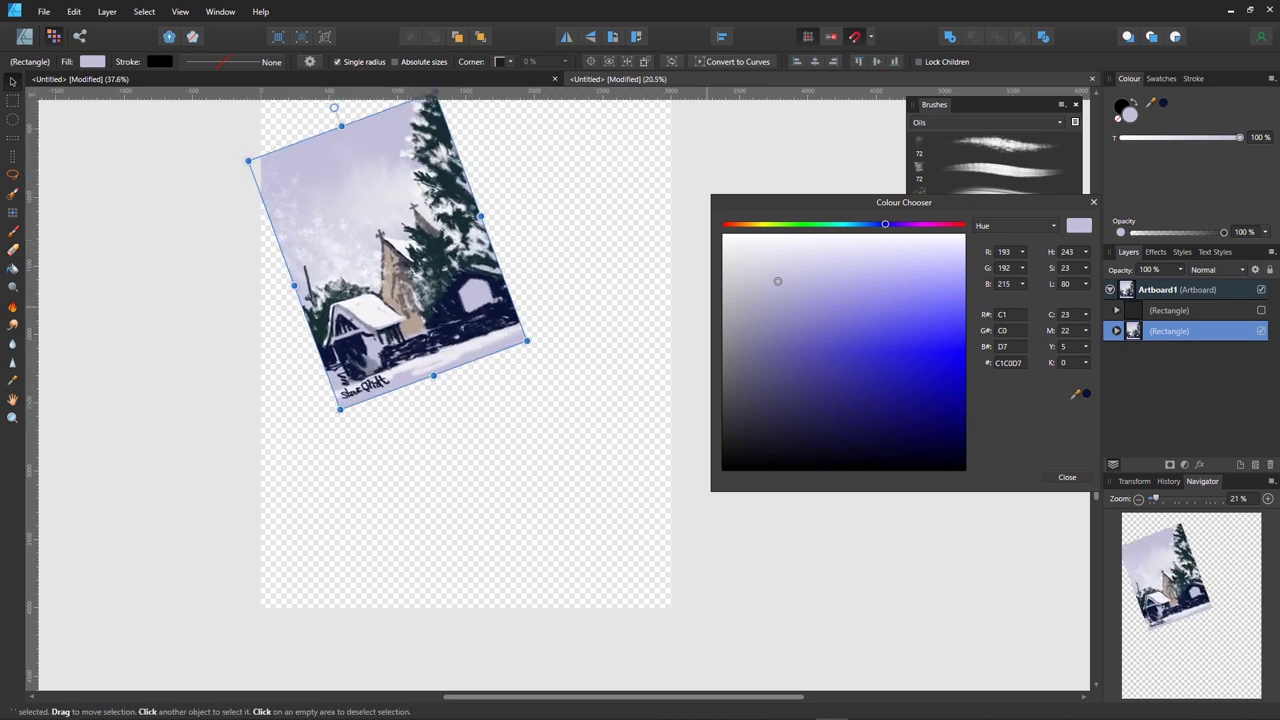
- Show the upright copy again, shrink it and move it to the lower right
left_click(1261, 310)
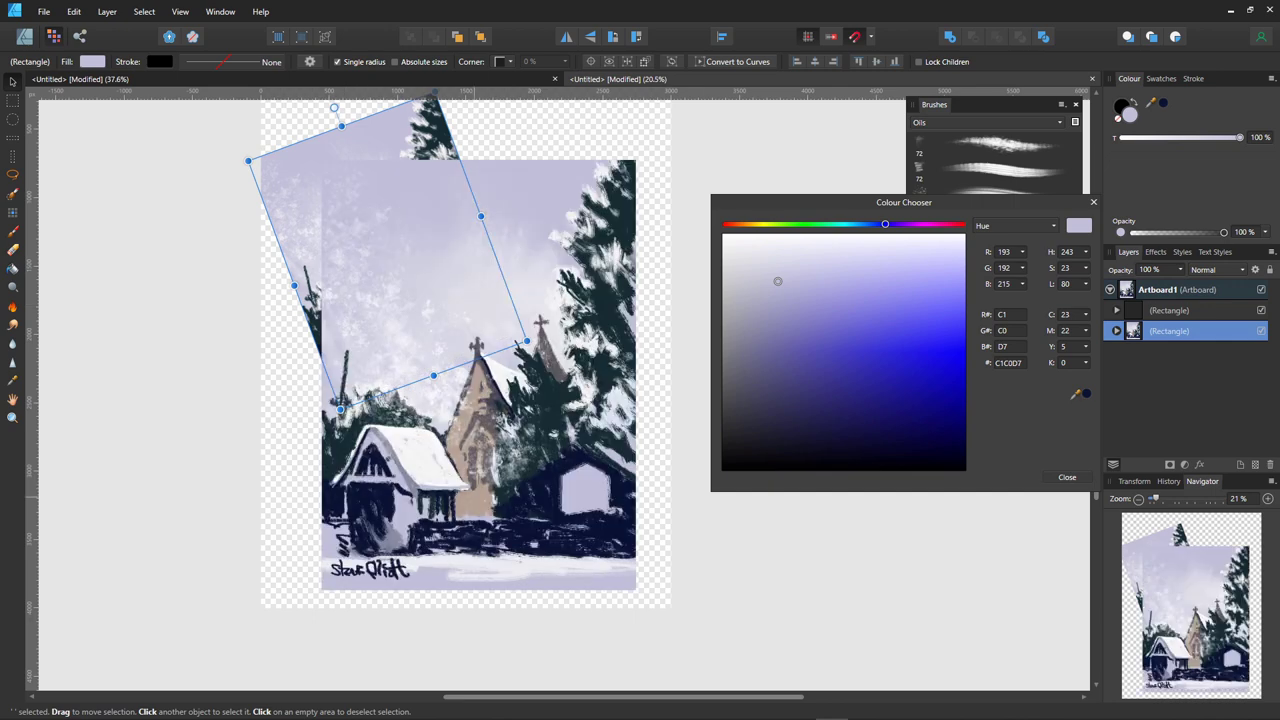
left_click(1169, 310)
left_click_drag(322, 590, 445, 440)
left_click_drag(540, 300, 548, 398)
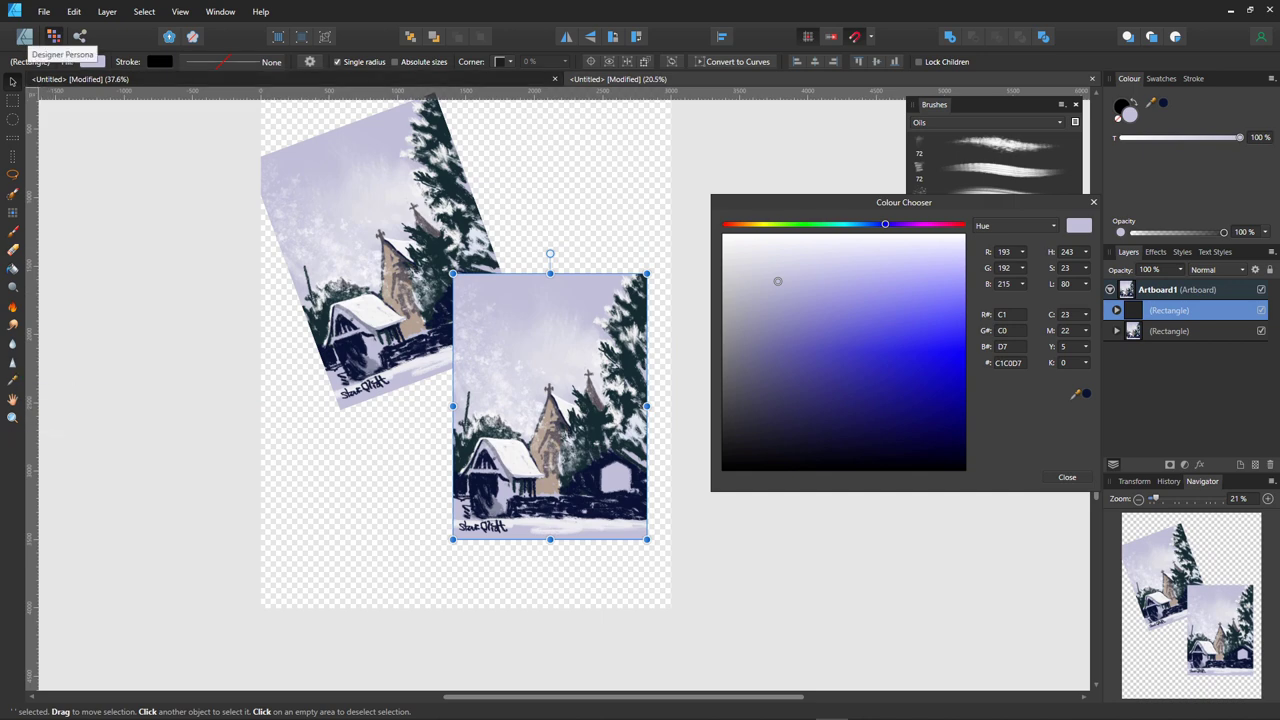
- Draw a large navy circle over the pictures and remove the extra small circle
left_click(24, 36)
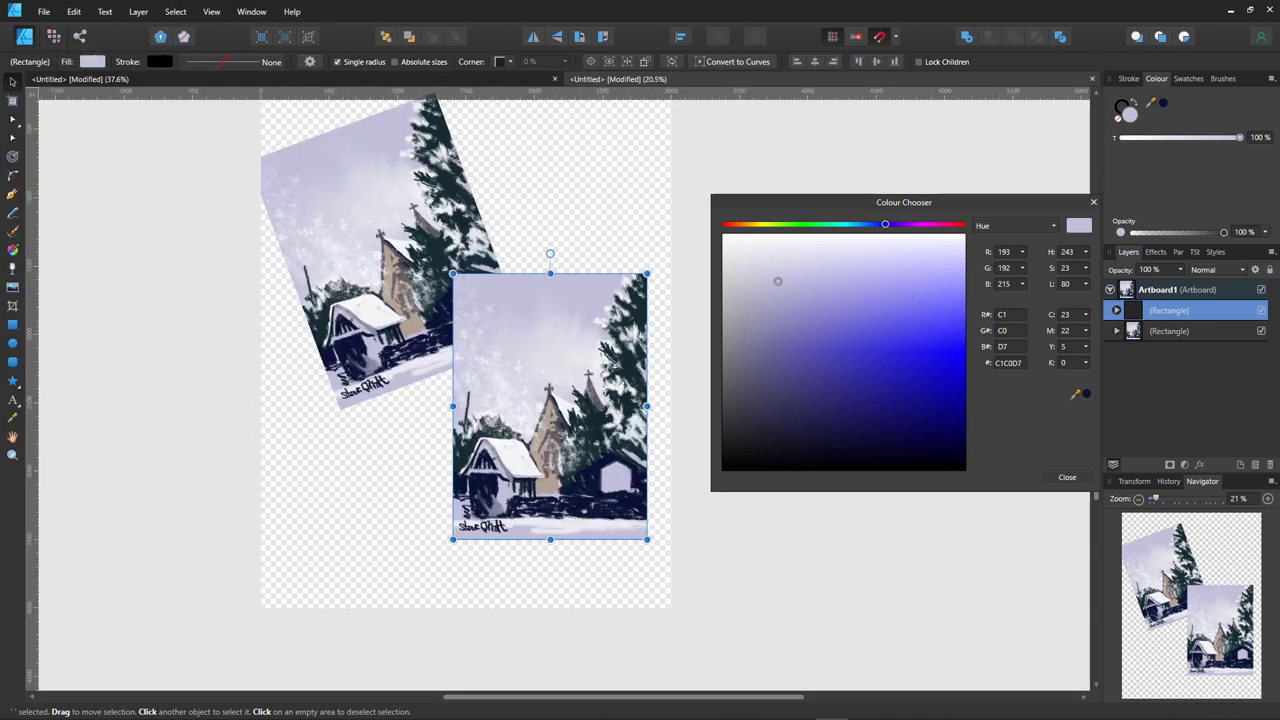
key("m")
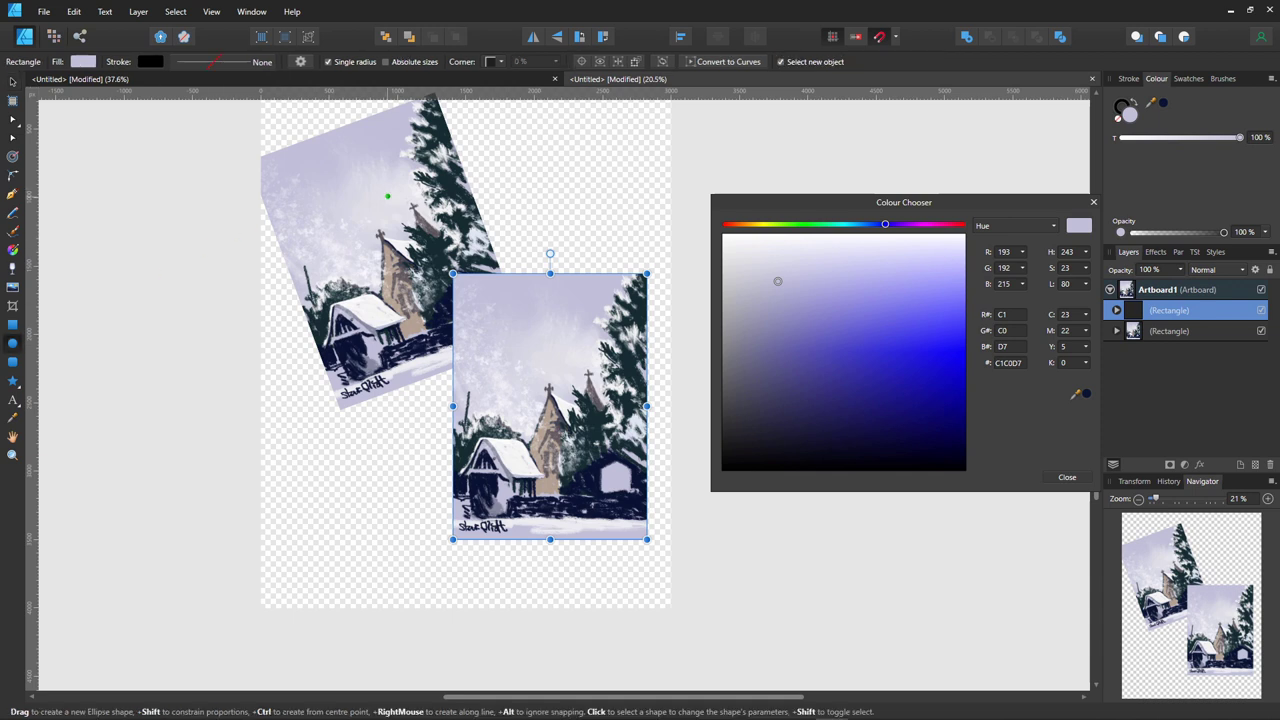
left_click_drag(398, 178, 661, 440)
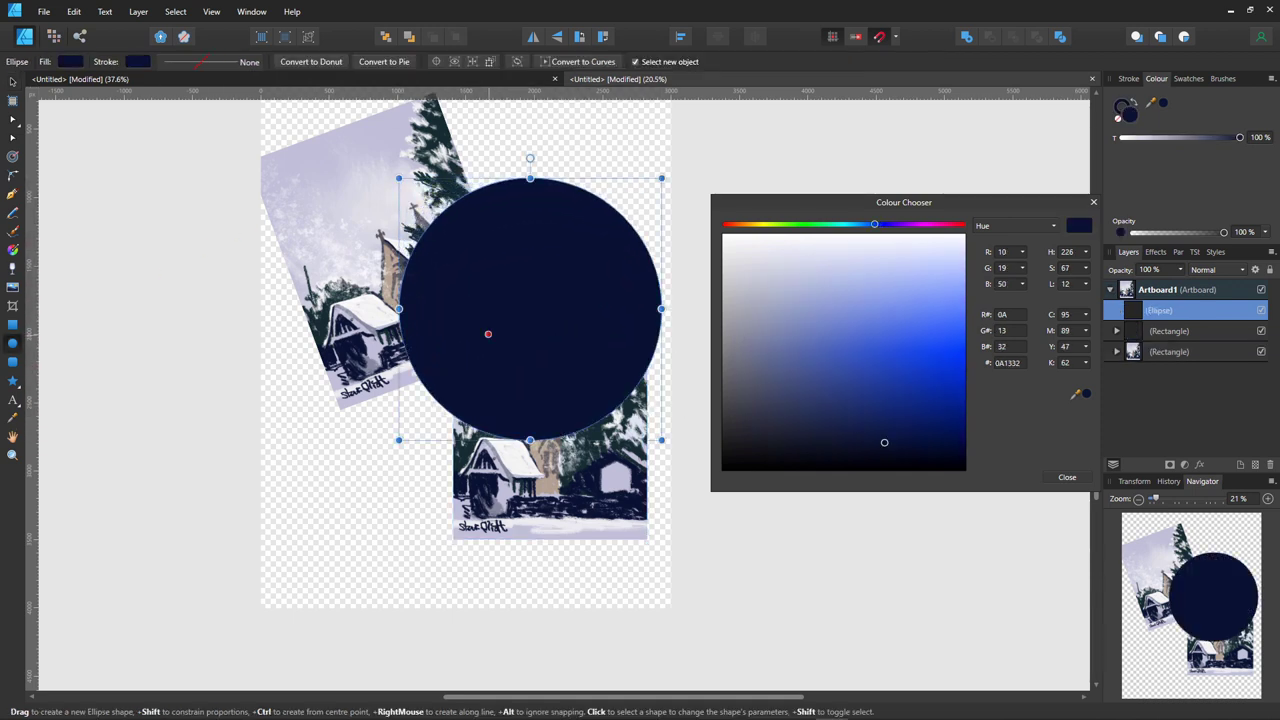
left_click_drag(399, 440, 305, 533)
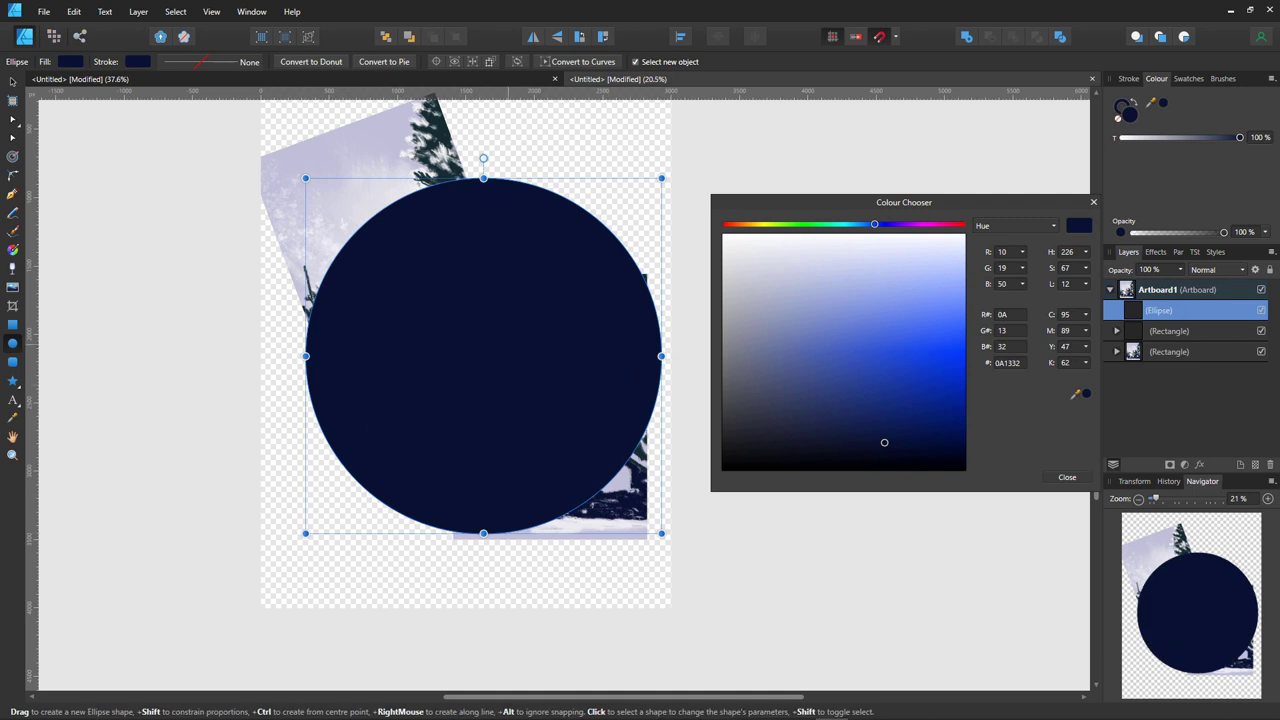
left_click_drag(476, 302, 499, 334)
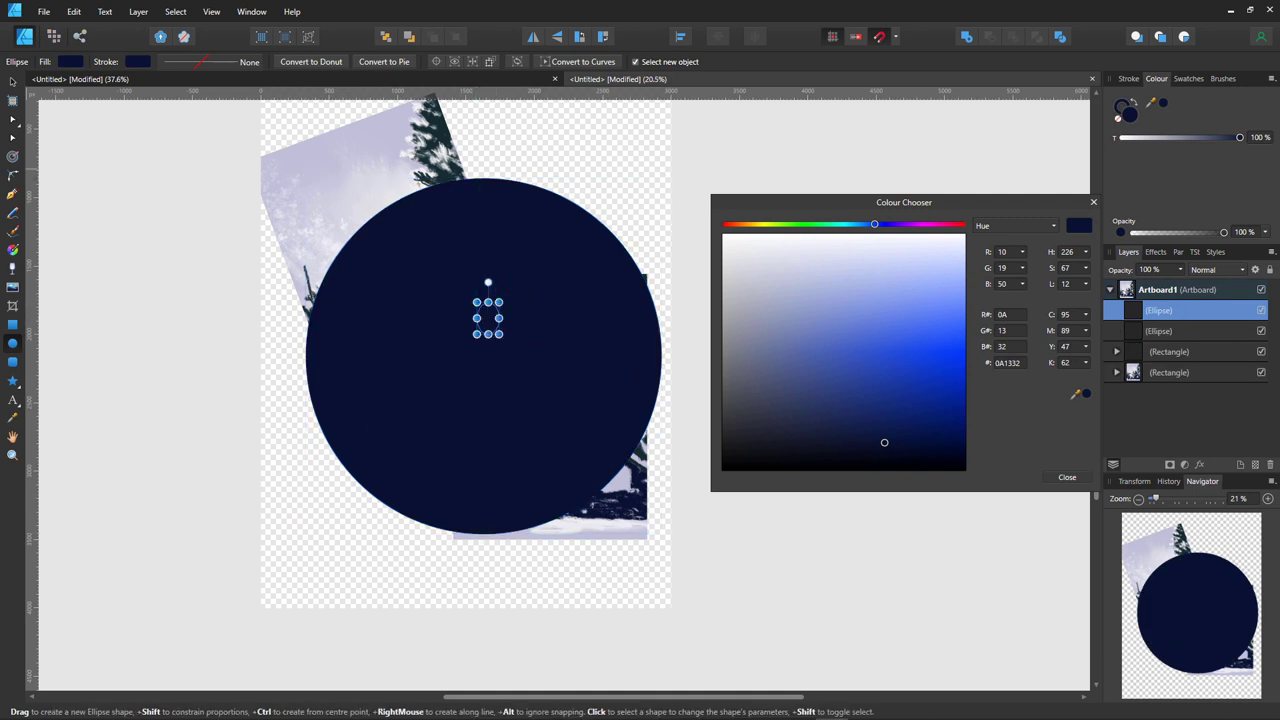
key("ctrl+z")
- Enlarge the navy circle toward the lower left and send it behind both church pictures
left_click(12, 80)
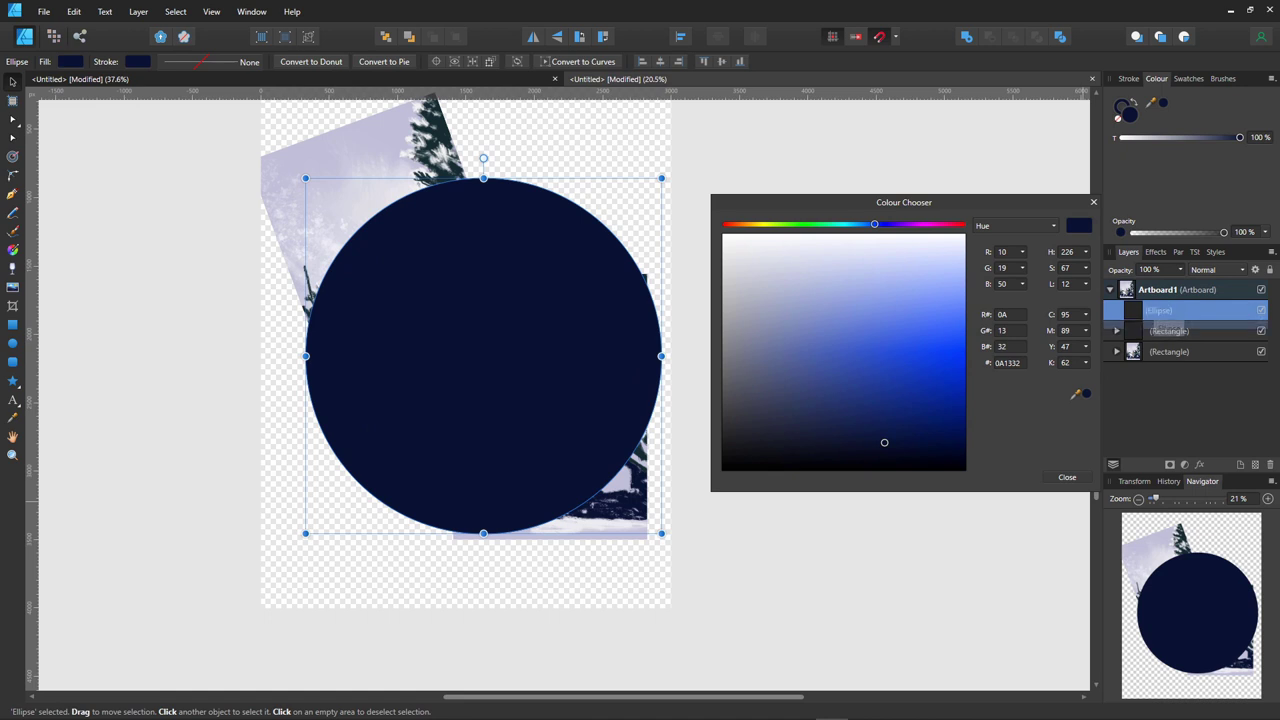
key("ctrl+shift+[")
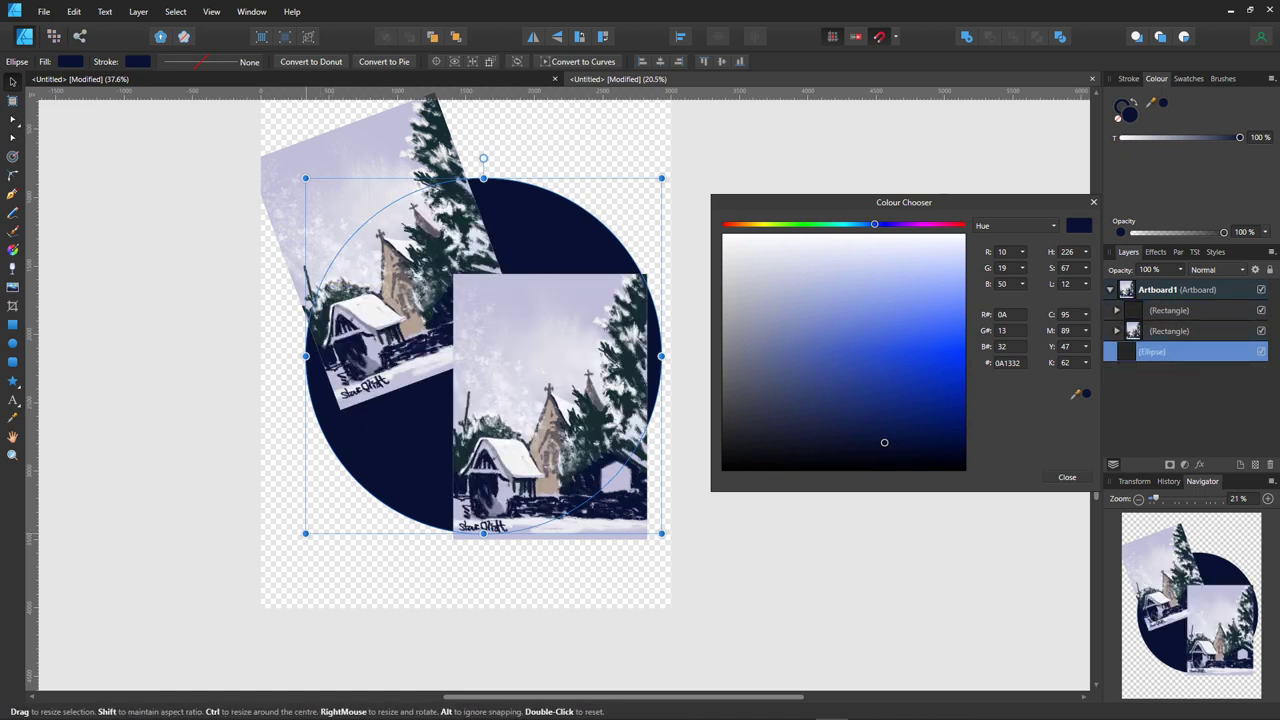
left_click_drag(305, 533, 261, 562)
key("ctrl+shift+]")
left_click_drag(400, 460, 409, 437)
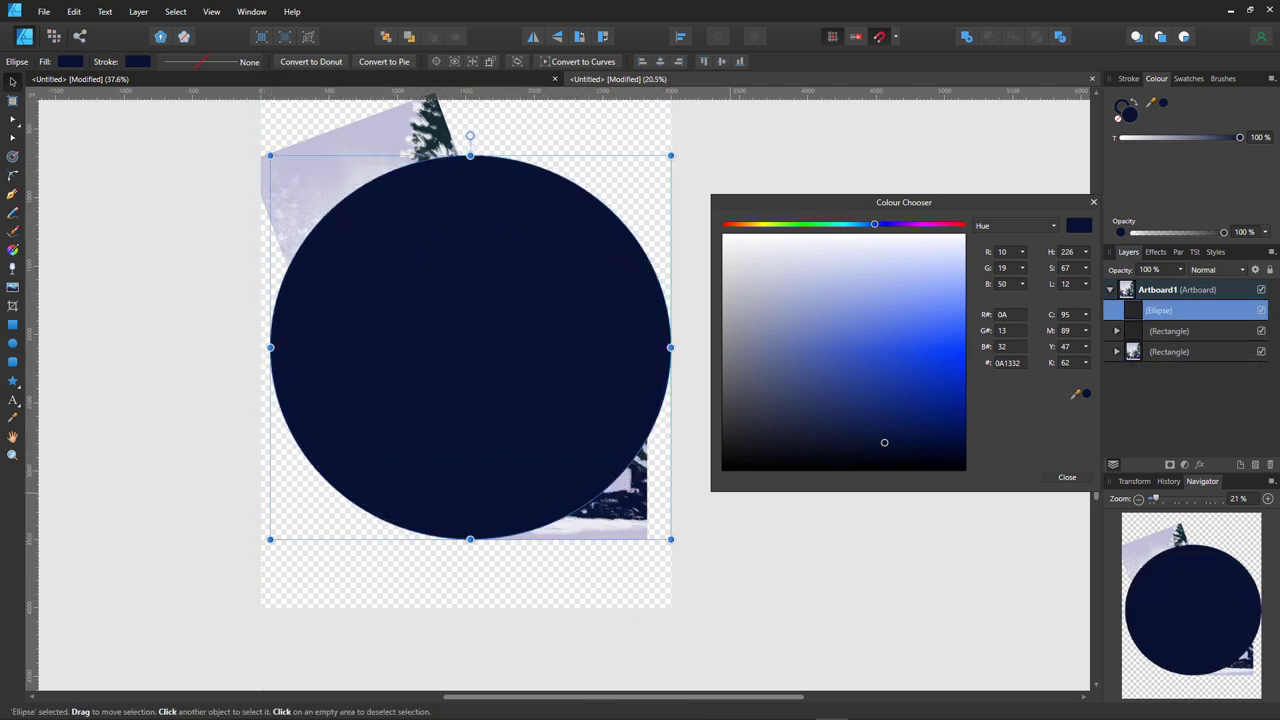
key("ctrl+shift+[")
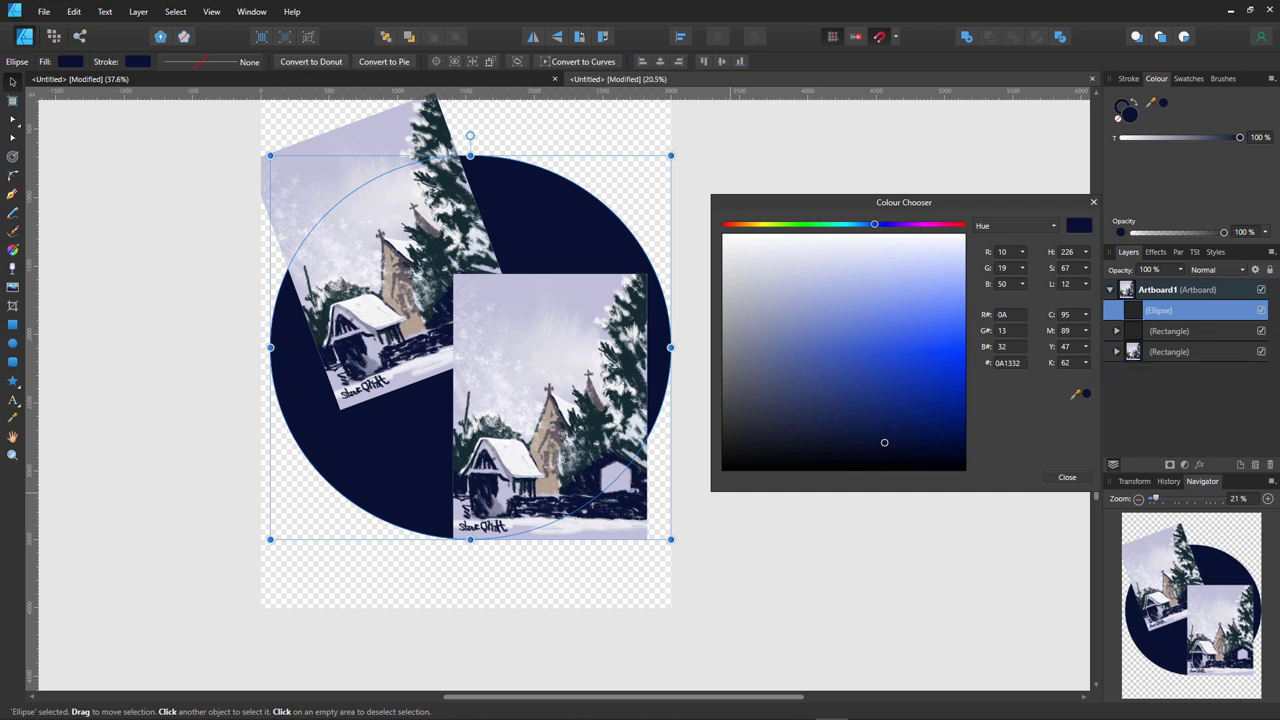
left_click(370, 200)
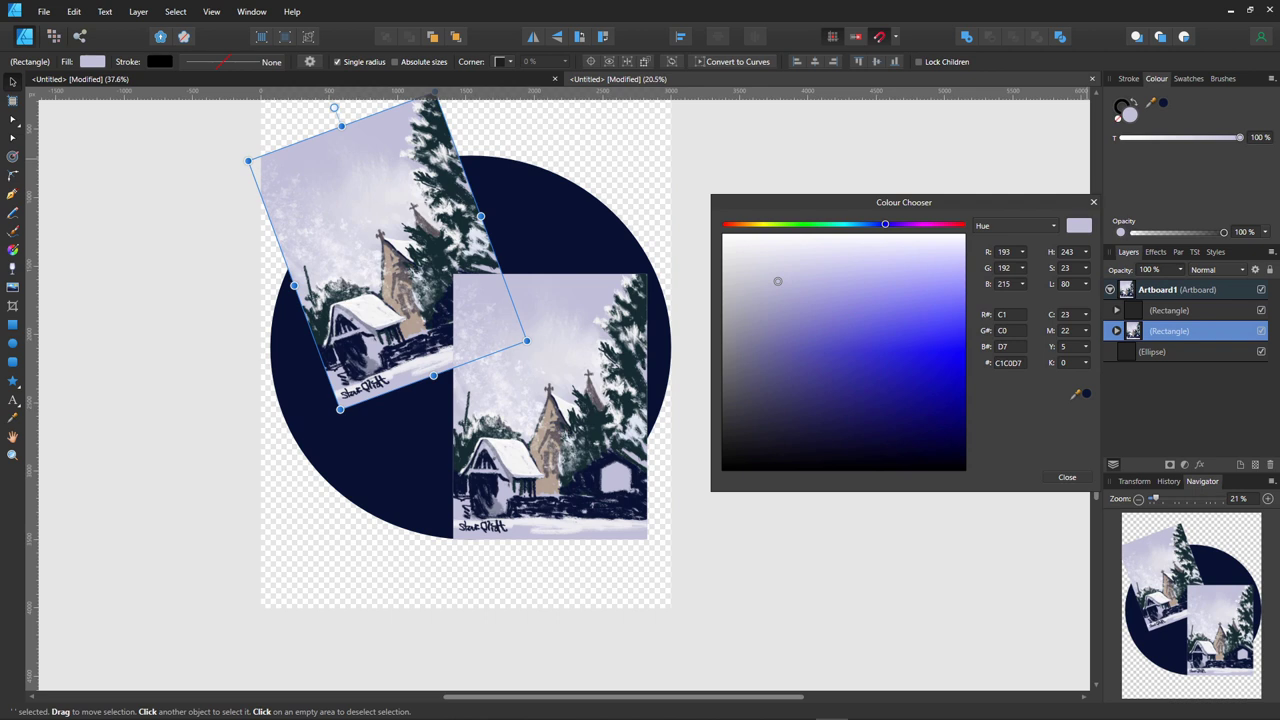
- Nudge both pictures into place and give the upright one a thick white border
left_click_drag(390, 250, 403, 264)
left_click_drag(550, 420, 562, 465)
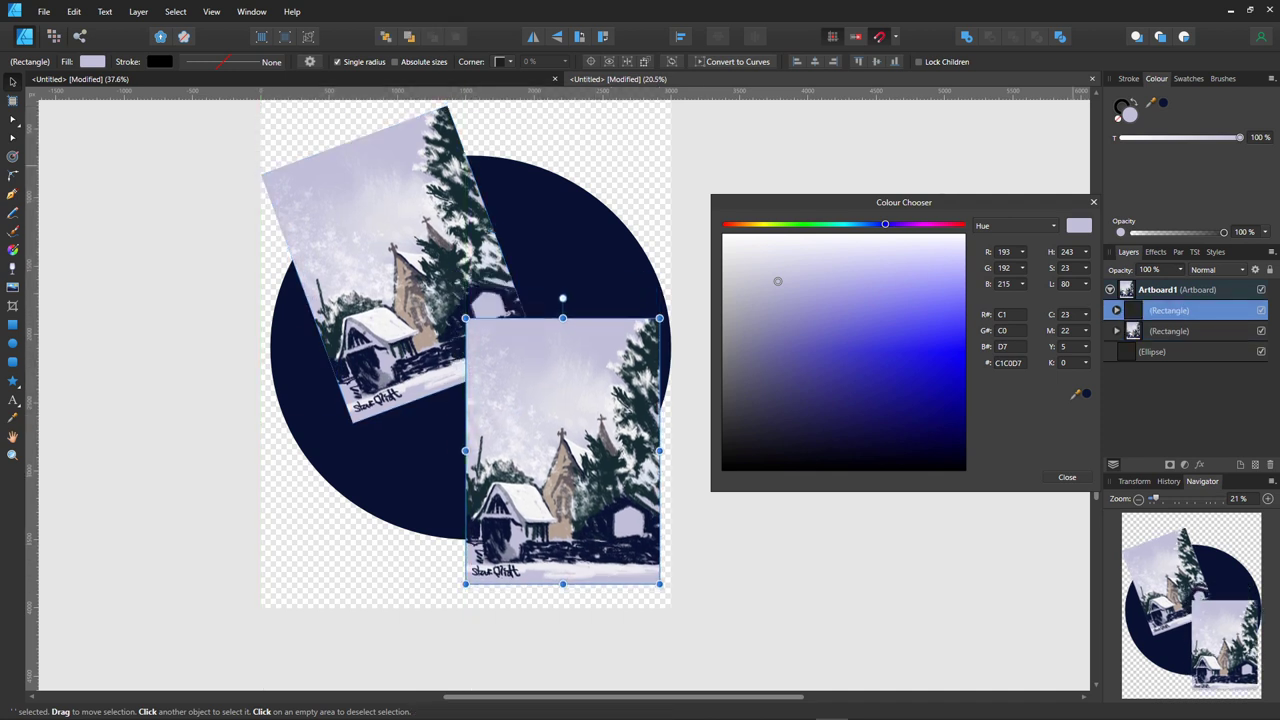
left_click(1120, 104)
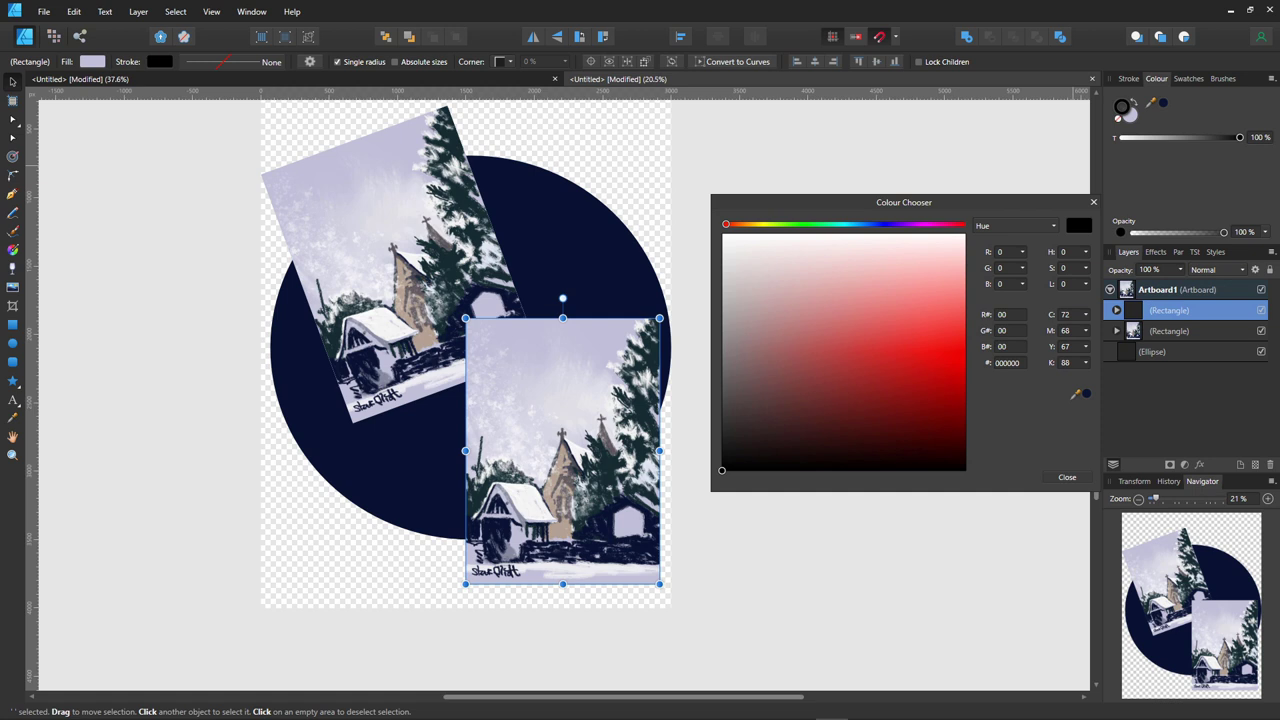
left_click(723, 233)
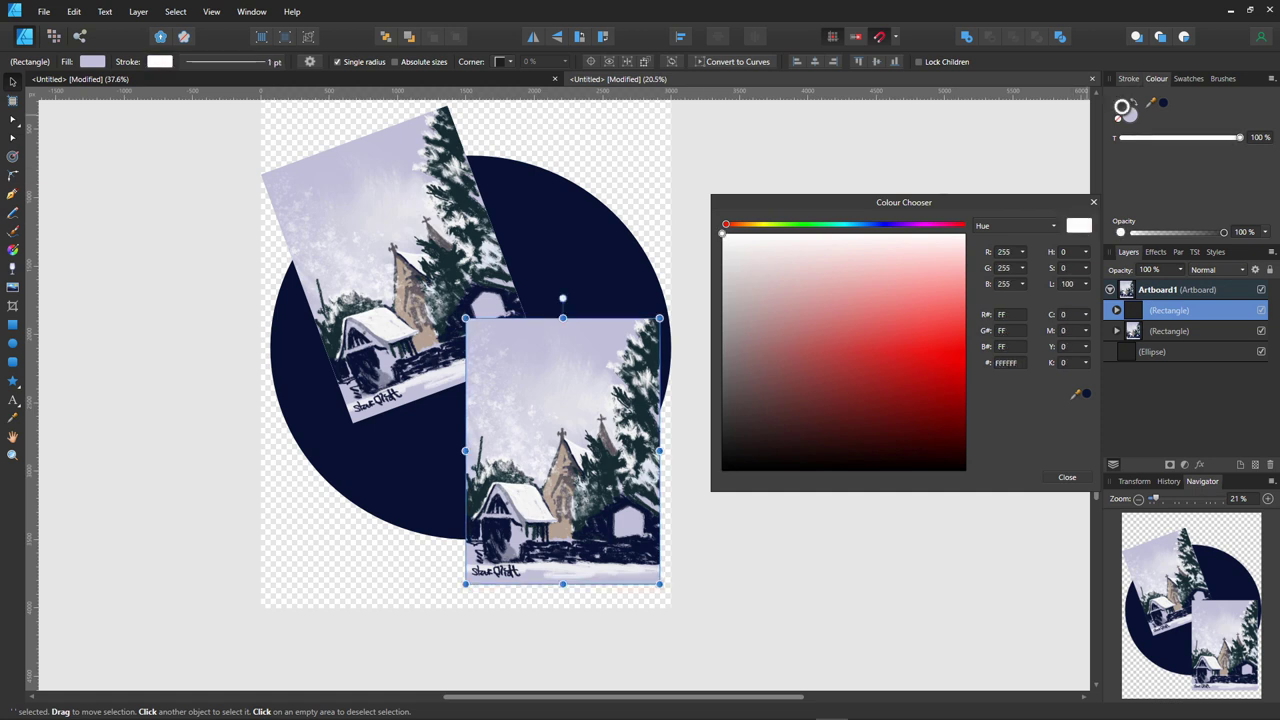
left_click(1128, 78)
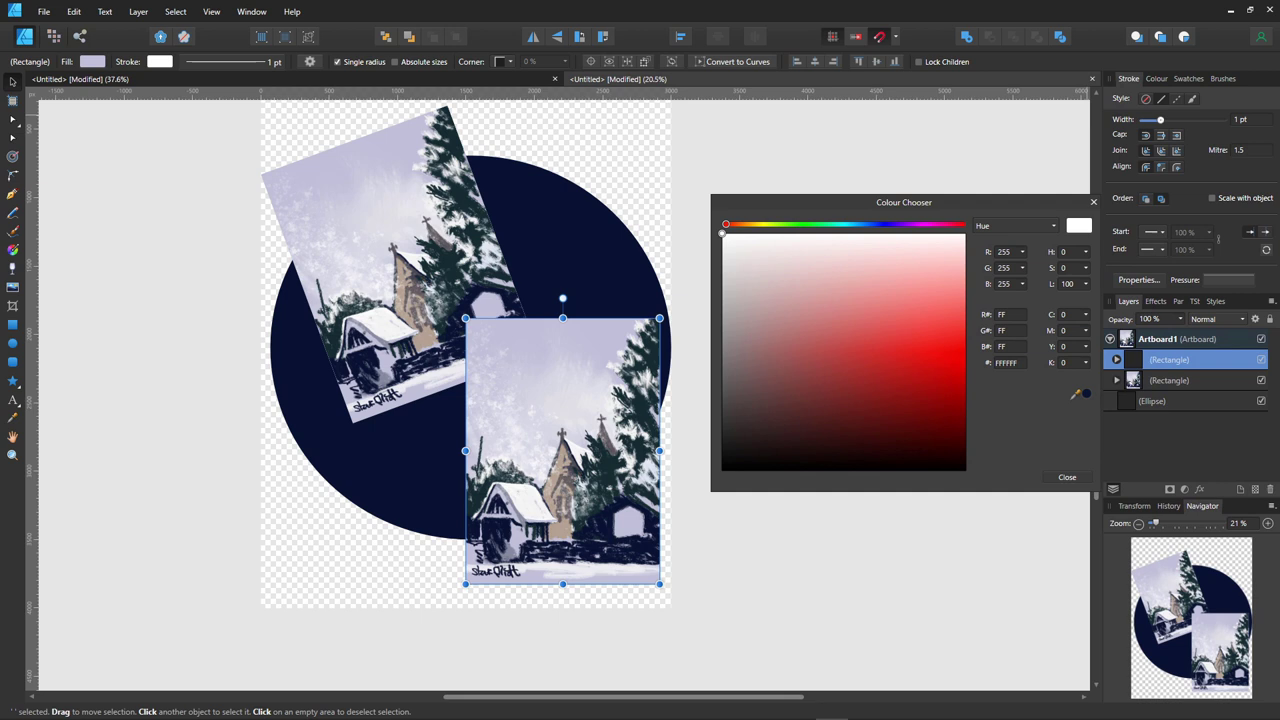
left_click_drag(1160, 119, 1204, 119)
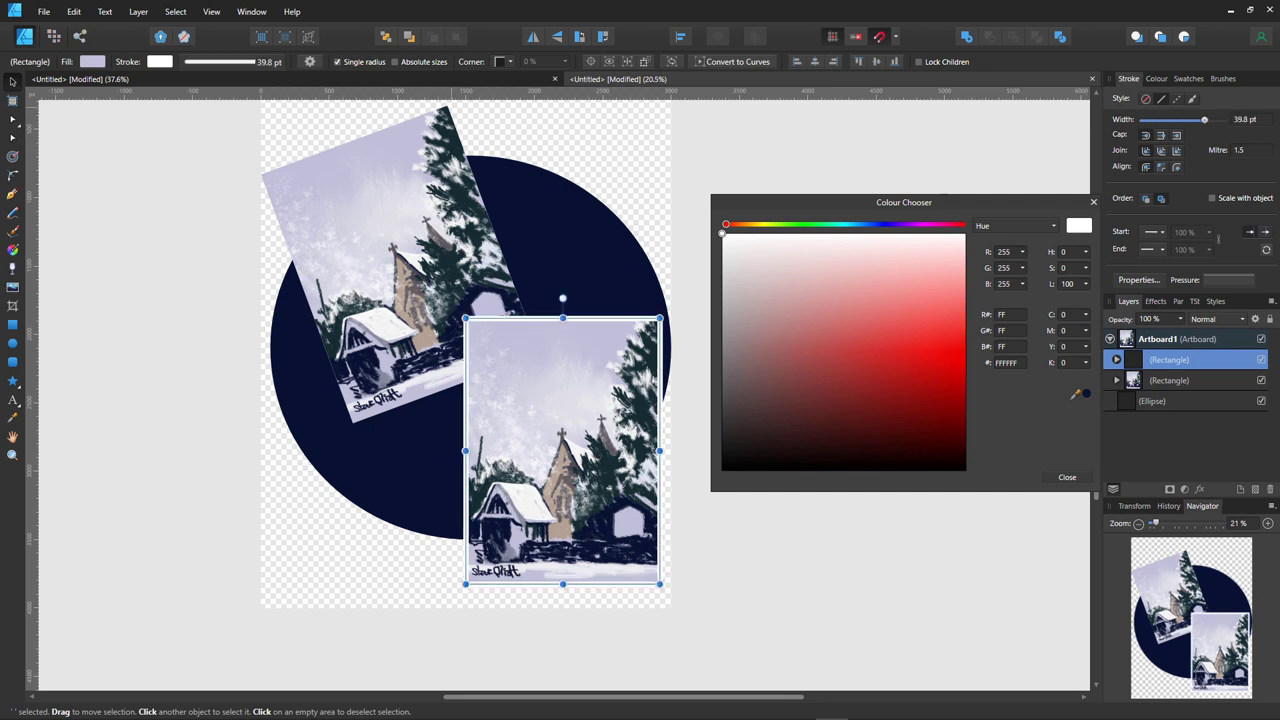
- Give the tilted picture a thick white border and fine-tune both pictures' positions
left_click(380, 230)
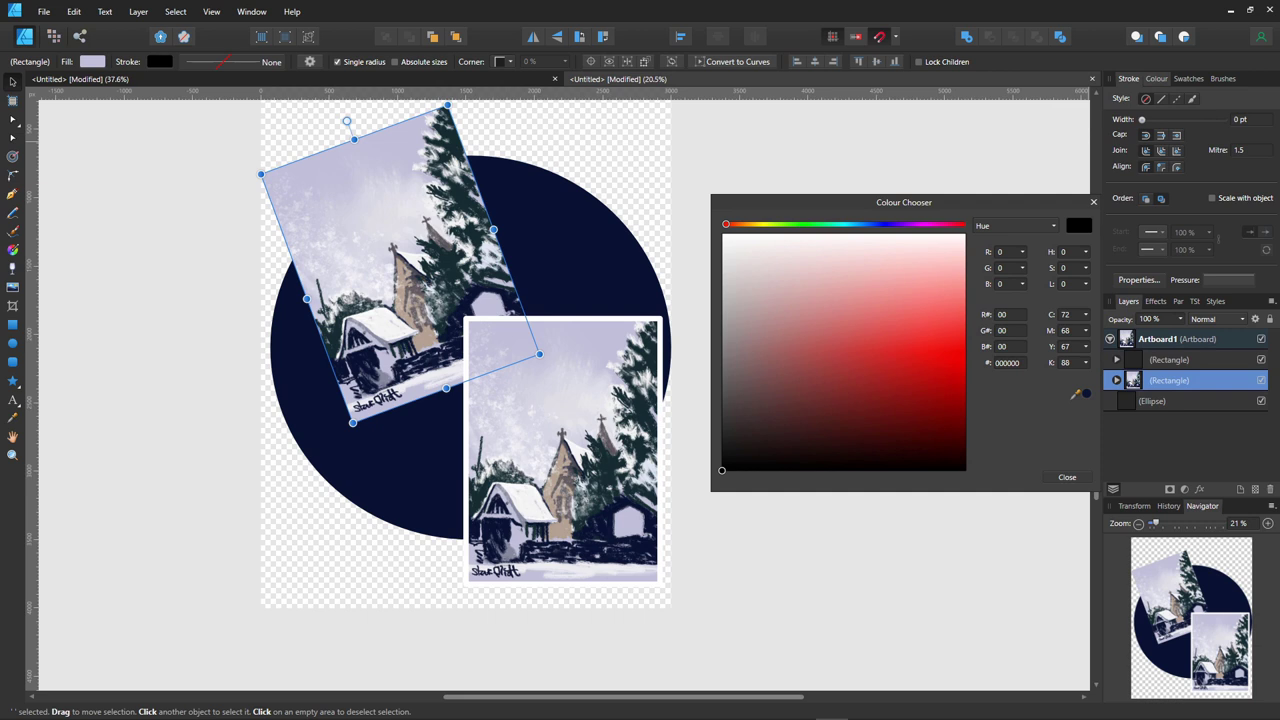
left_click(722, 233)
left_click_drag(1141, 119, 1216, 119)
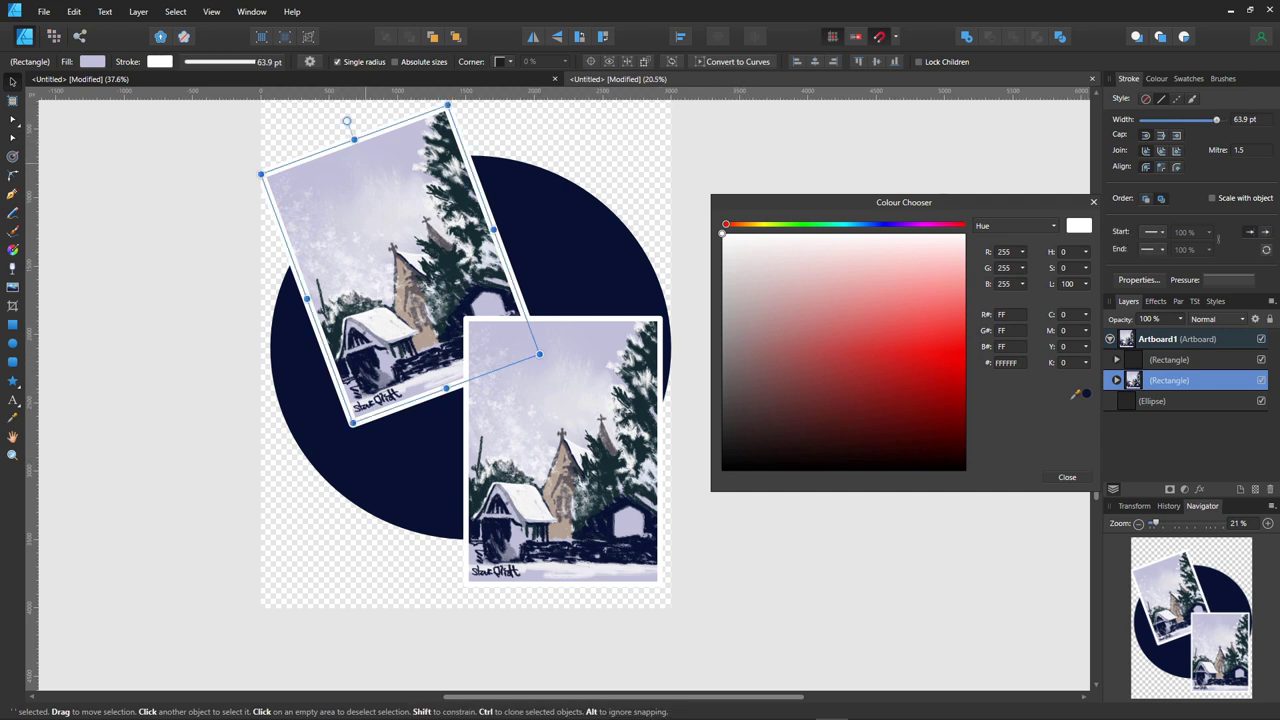
left_click_drag(400, 250, 440, 249)
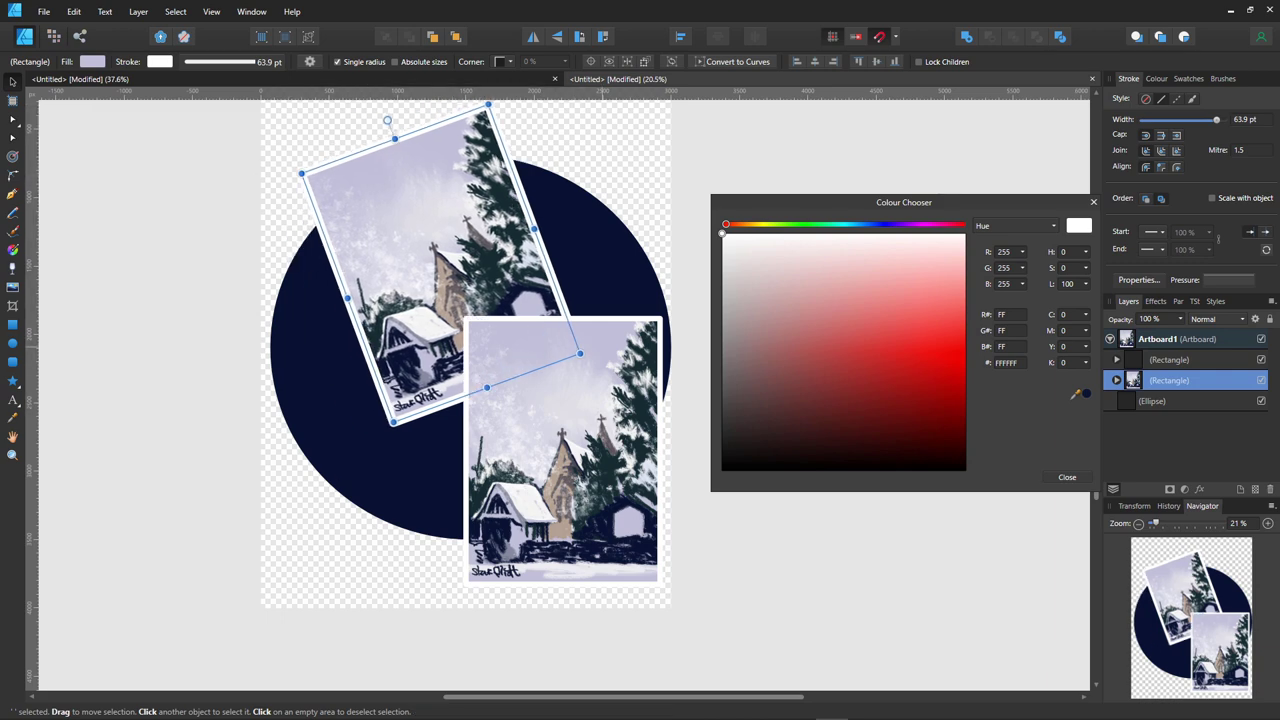
mouse_move(560, 450)
left_mouse_down()
mouse_move(532, 426)
mouse_move(565, 422)
mouse_move(540, 427)
mouse_move(548, 436)
left_mouse_up()
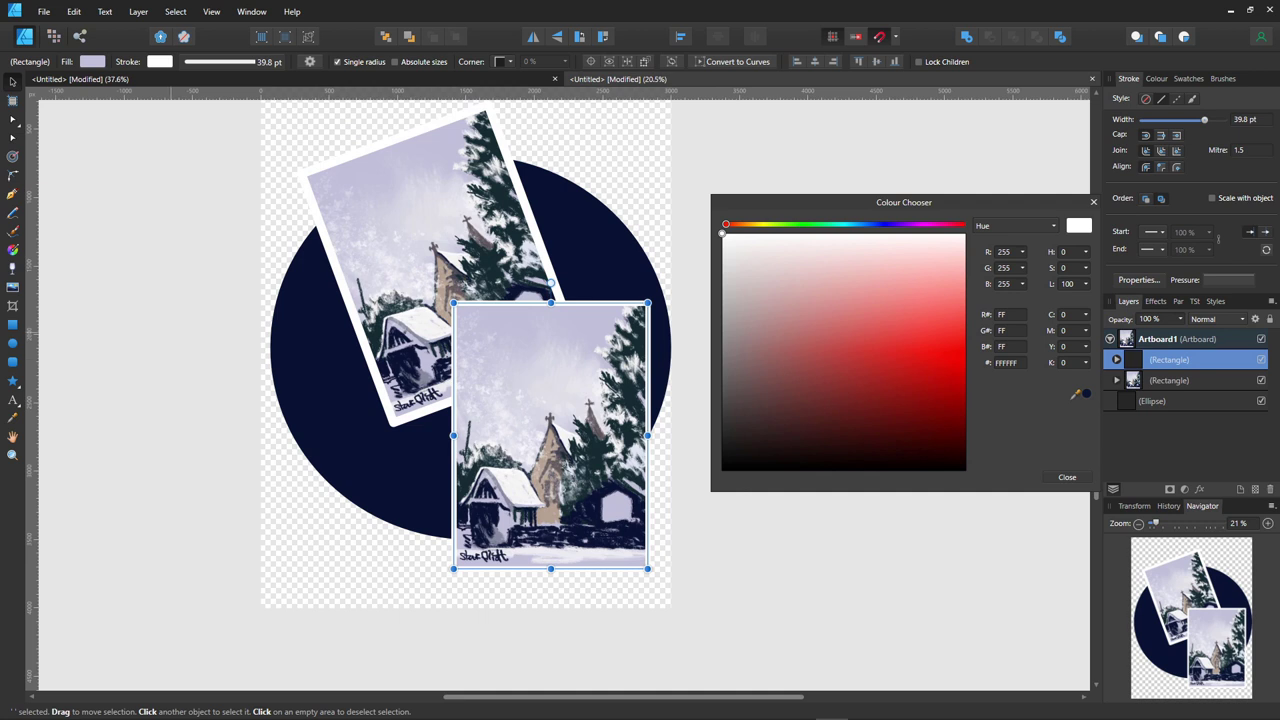
- Add the artist's name as large Arial art text on the navy circle
left_click(13, 400)
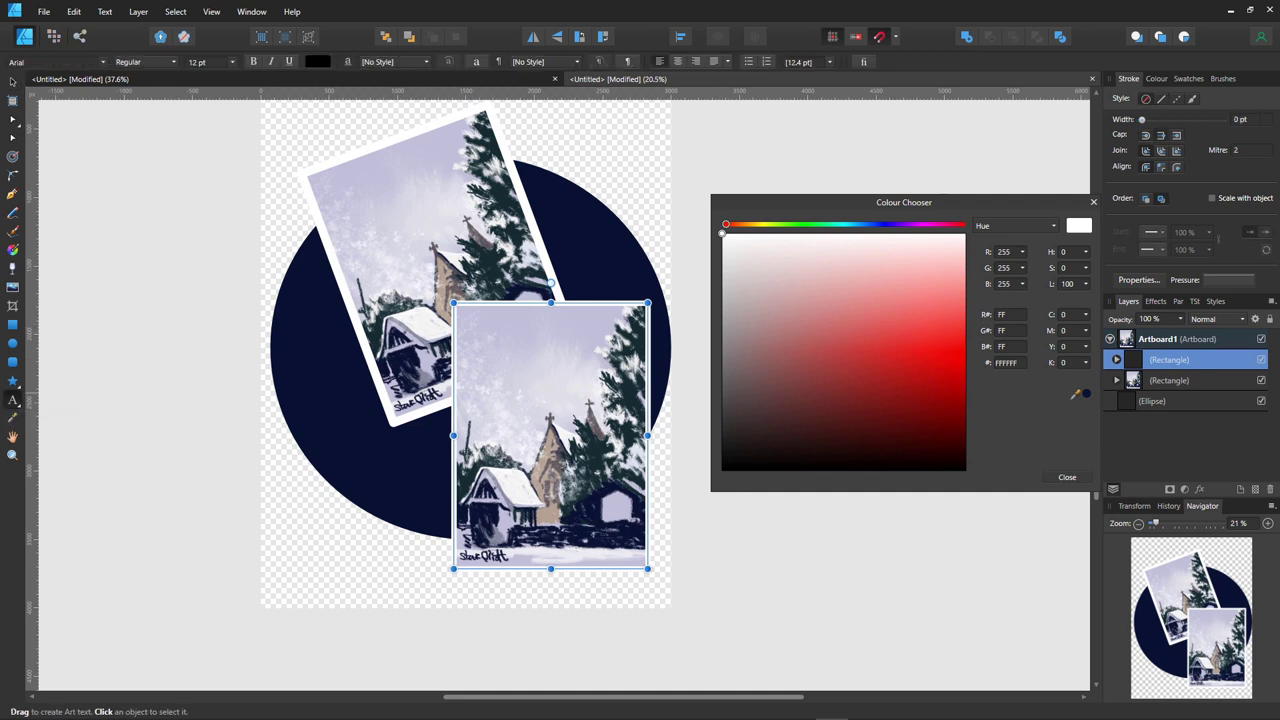
left_click(301, 378)
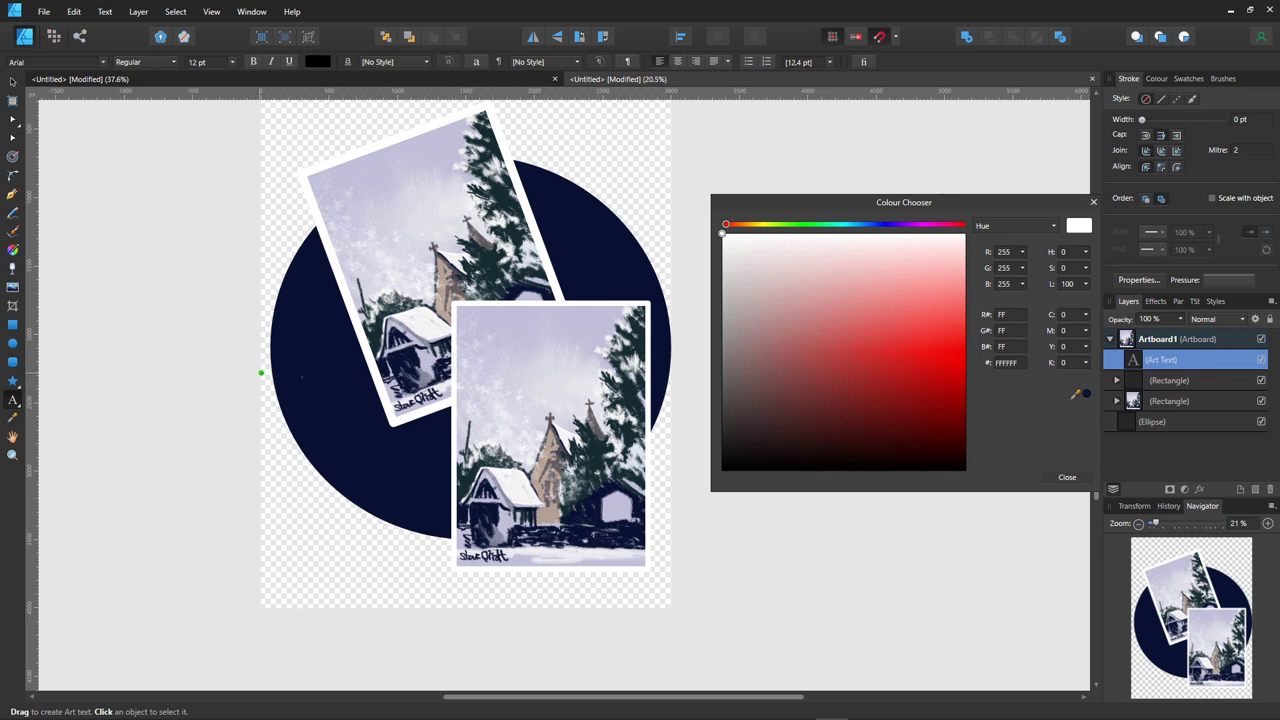
left_click_drag(301, 373, 301, 402)
type("Ste")
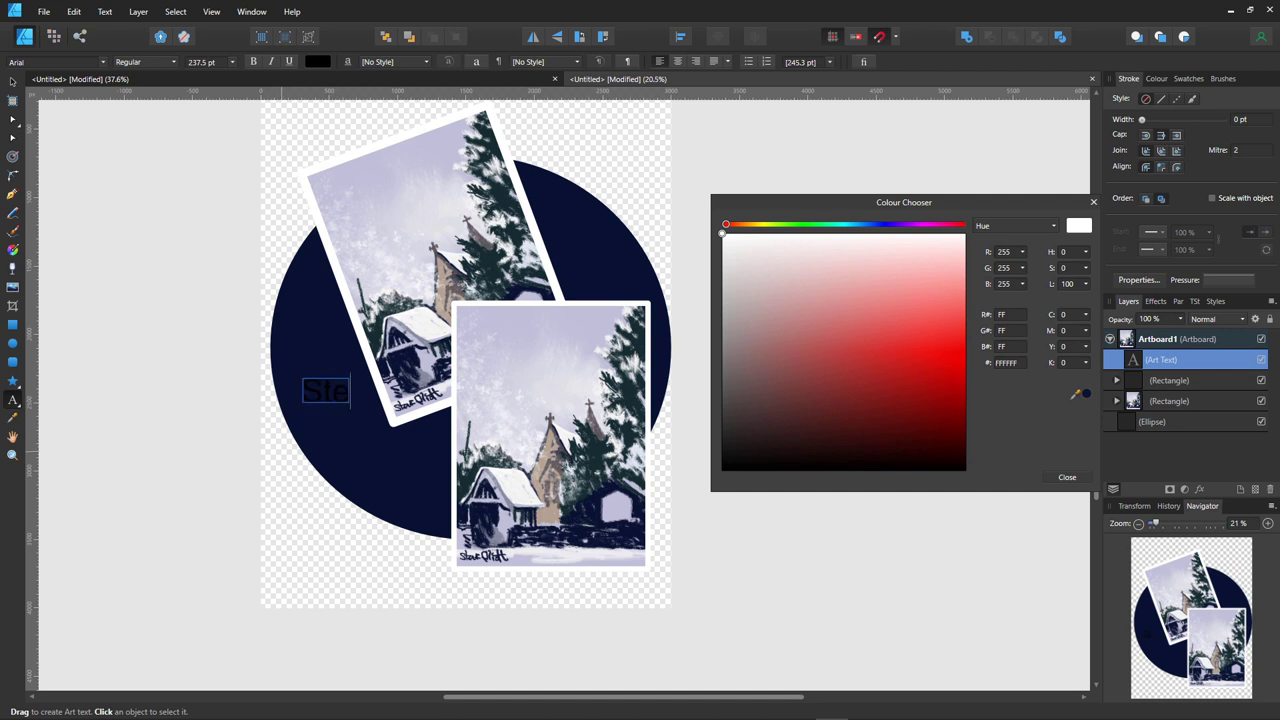
type("ve Elliott")
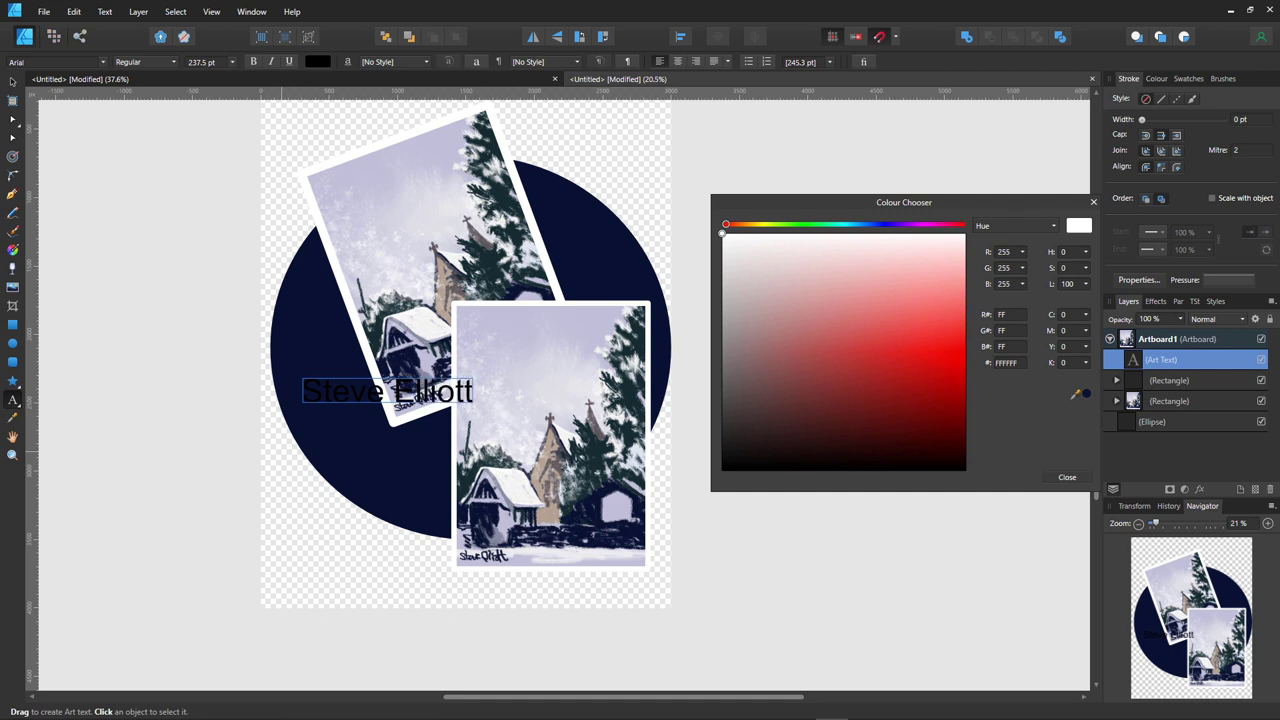
key("Escape")
key("v")
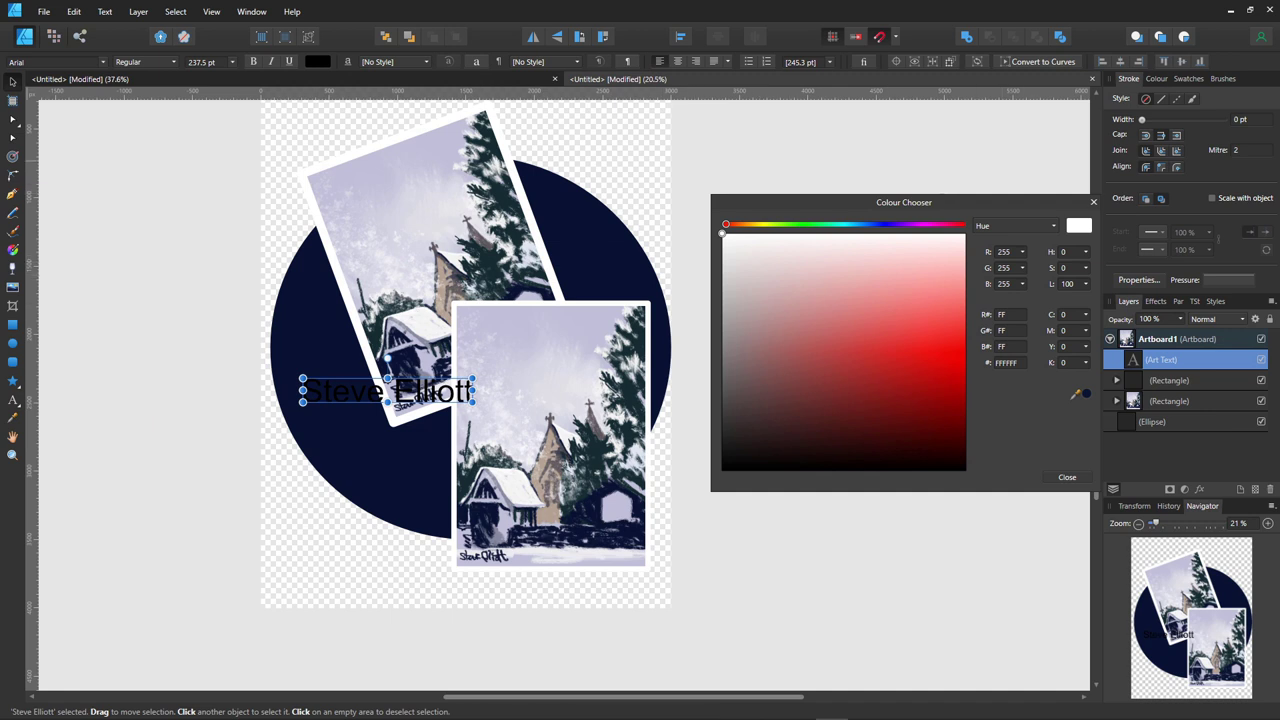
left_click_drag(430, 392, 429, 399)
- Fill the name text white and move it lower on the circle, below the tilted picture
left_click(735, 247)
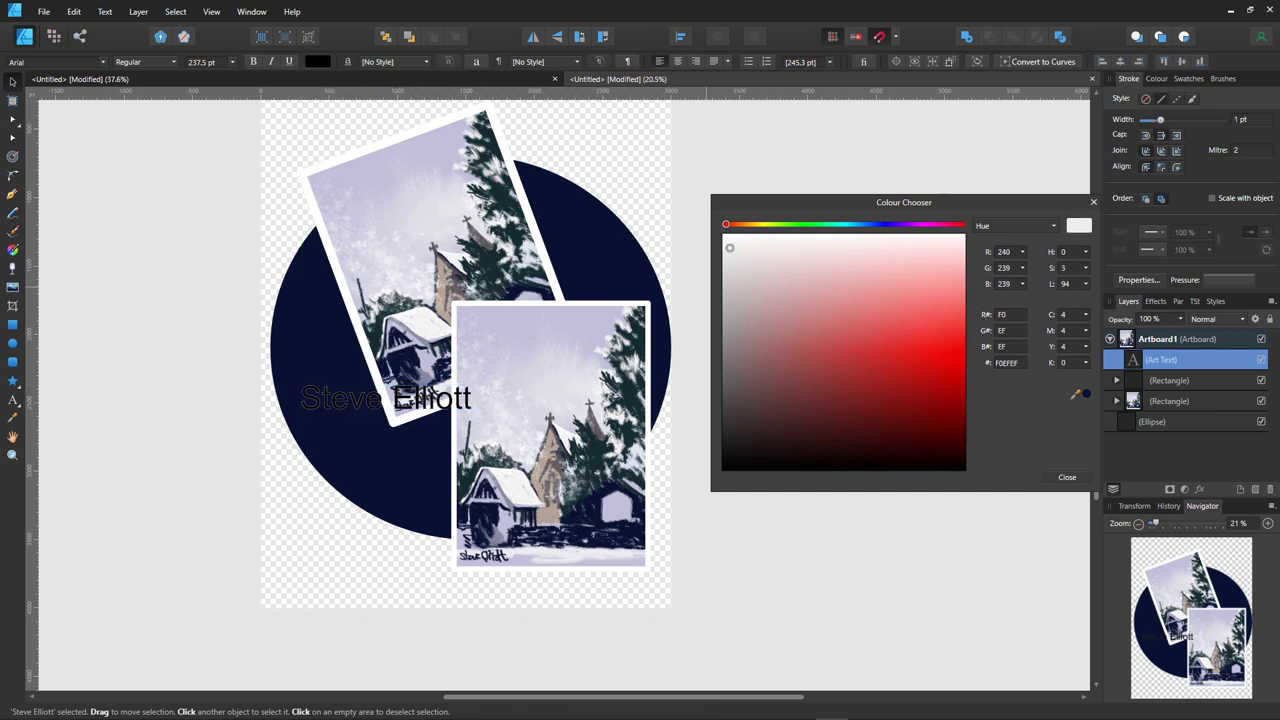
left_click(1156, 78)
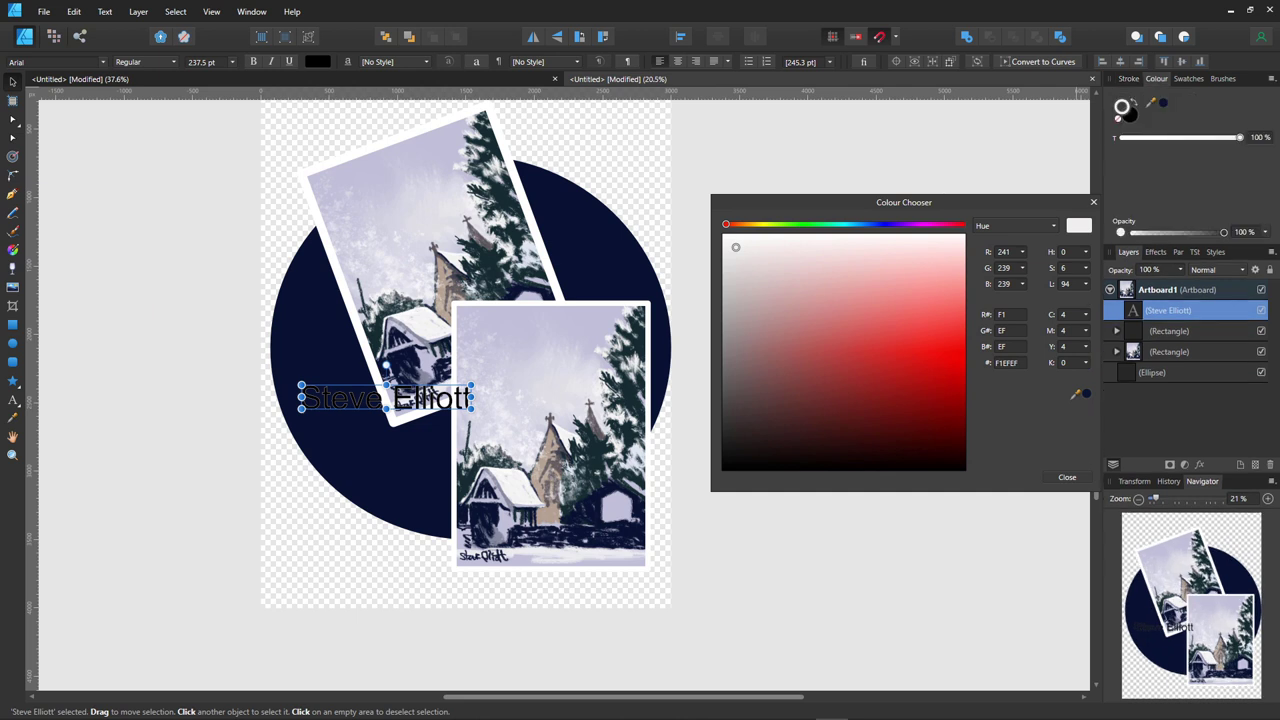
left_click(722, 470)
left_click_drag(722, 470, 722, 232)
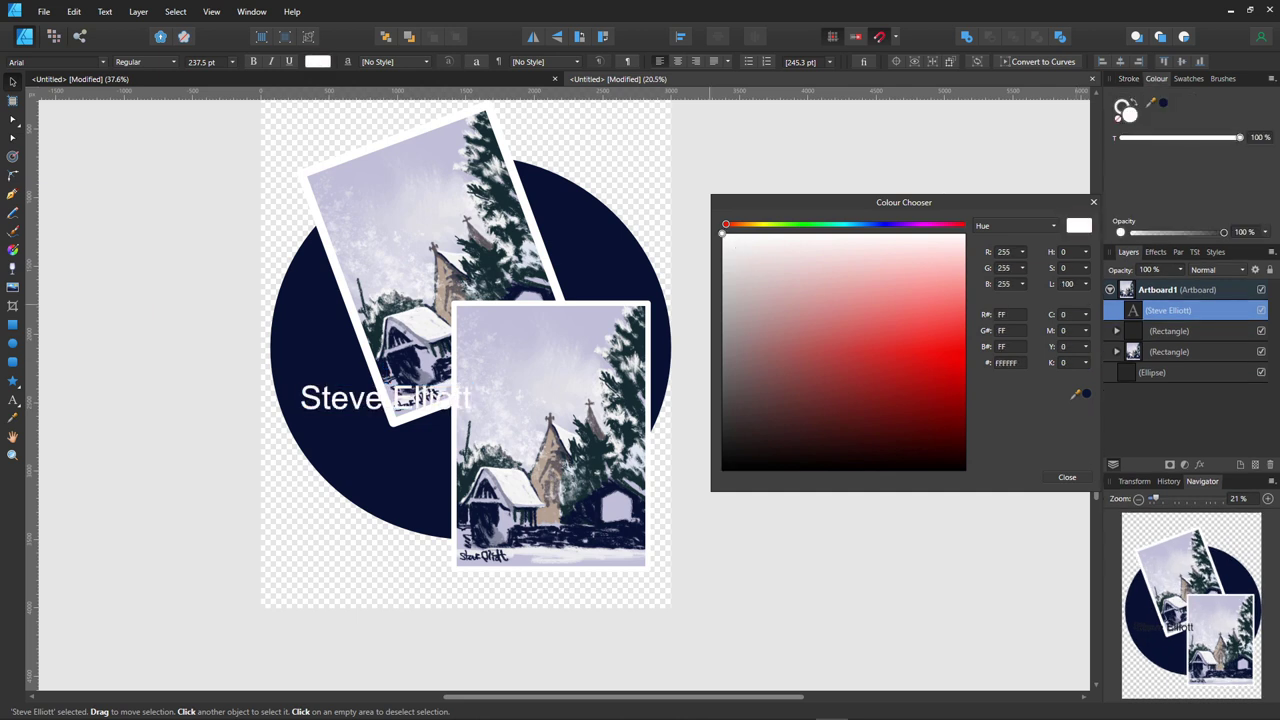
left_click_drag(440, 398, 436, 441)
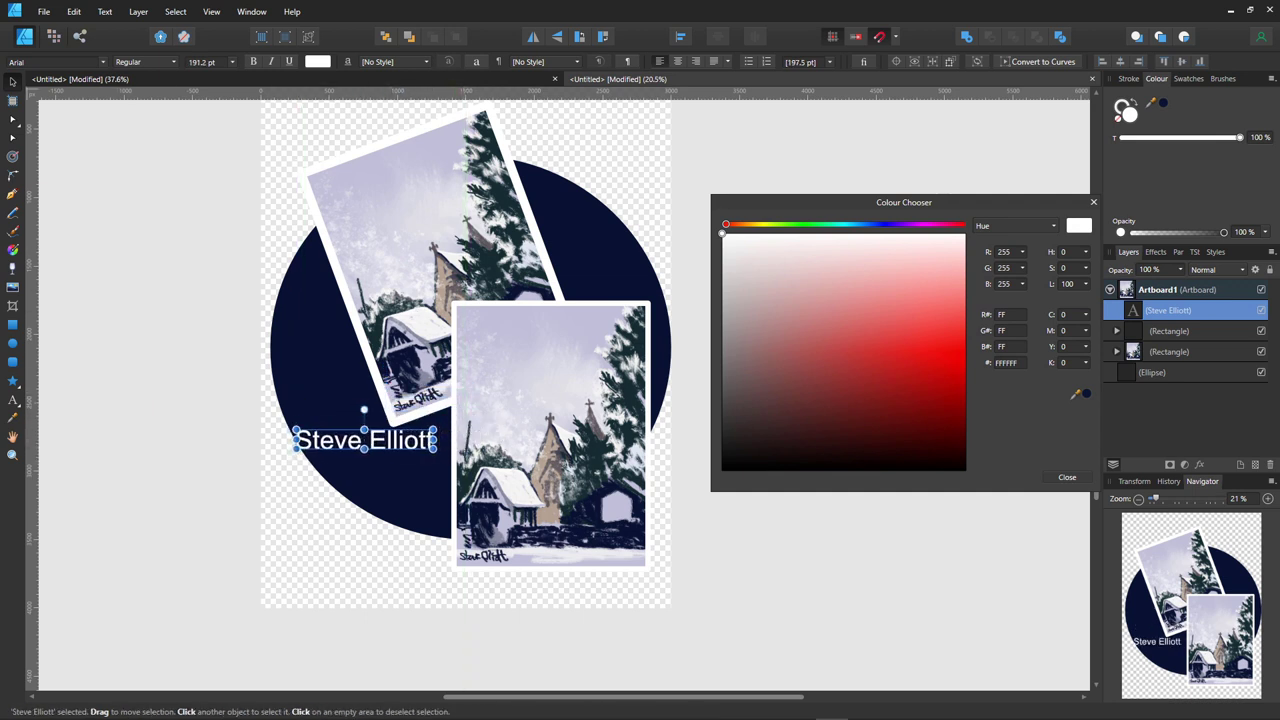
- Change the name text's font to Hunter River
left_click(50, 61)
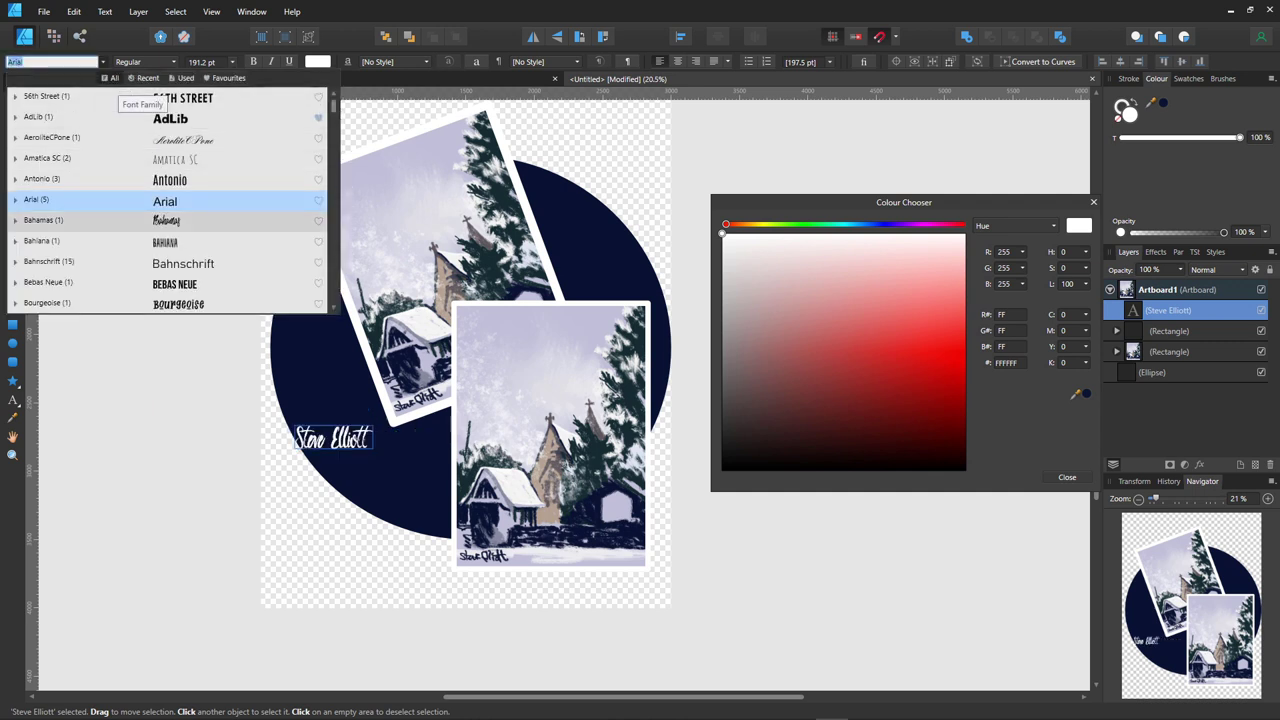
scroll(167, 200, "down", 2)
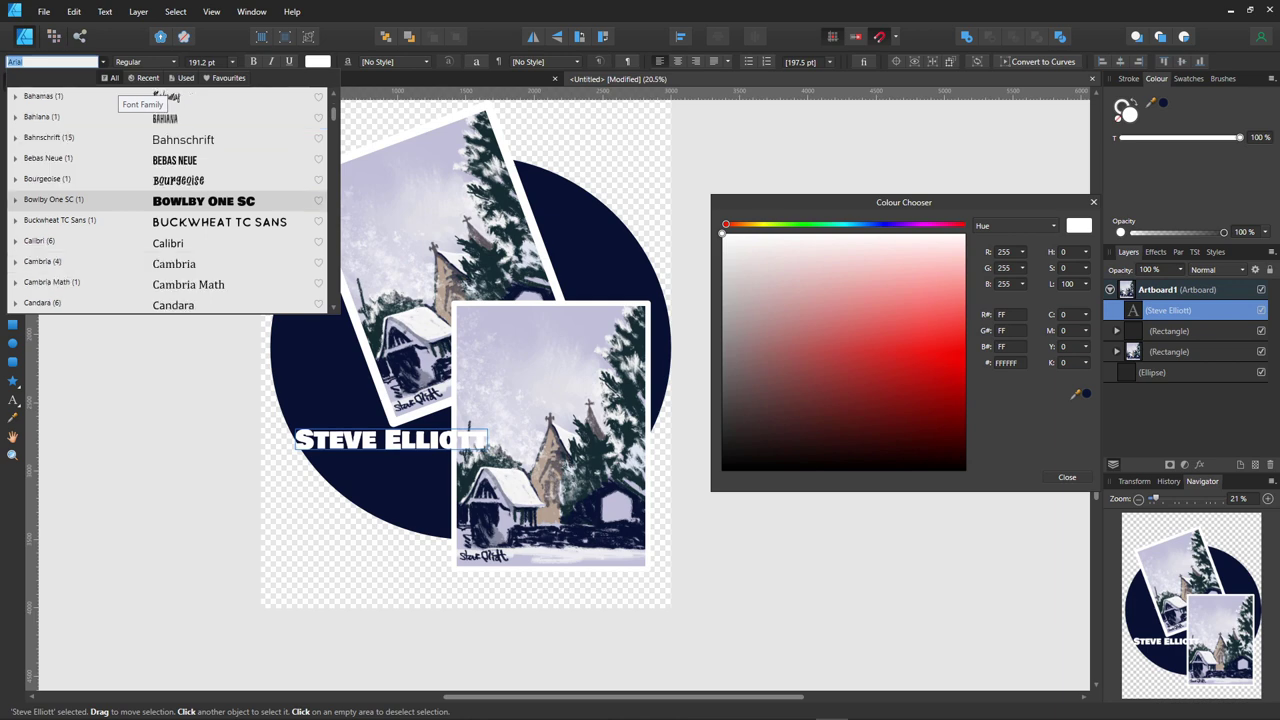
scroll(167, 200, "down", 2)
scroll(167, 200, "down", 3)
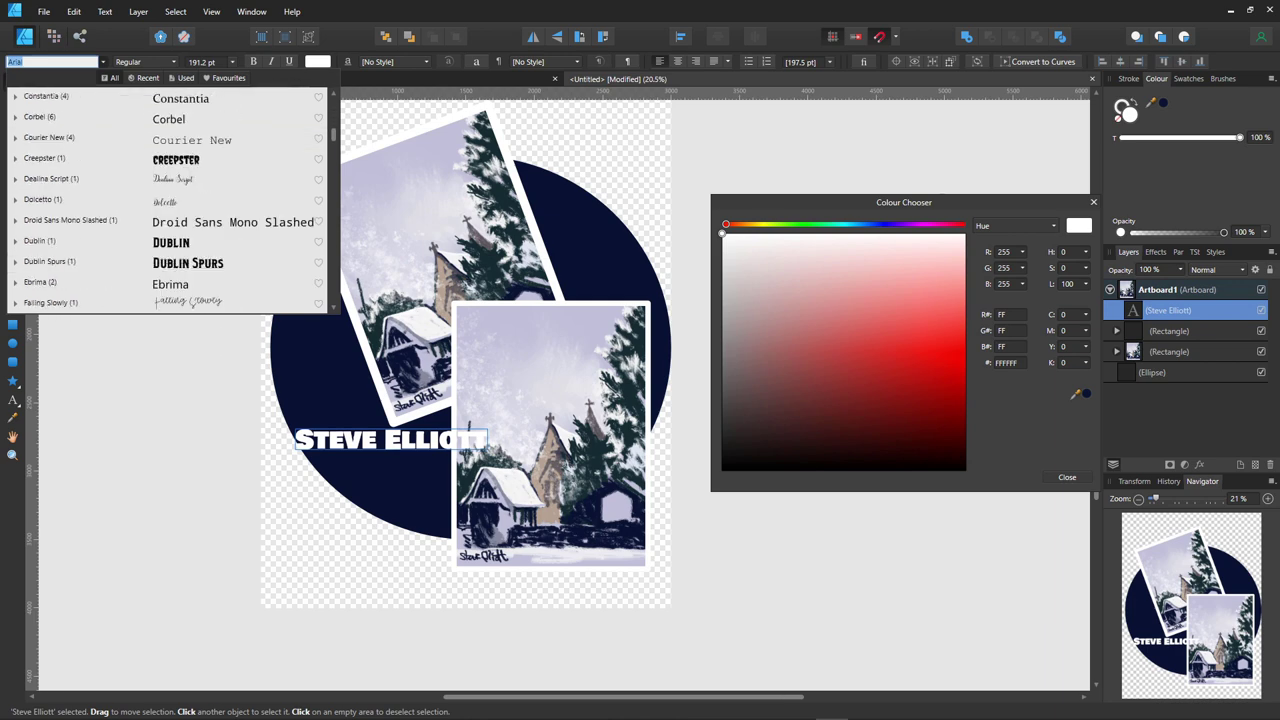
scroll(167, 200, "down", 1)
scroll(167, 200, "down", 2)
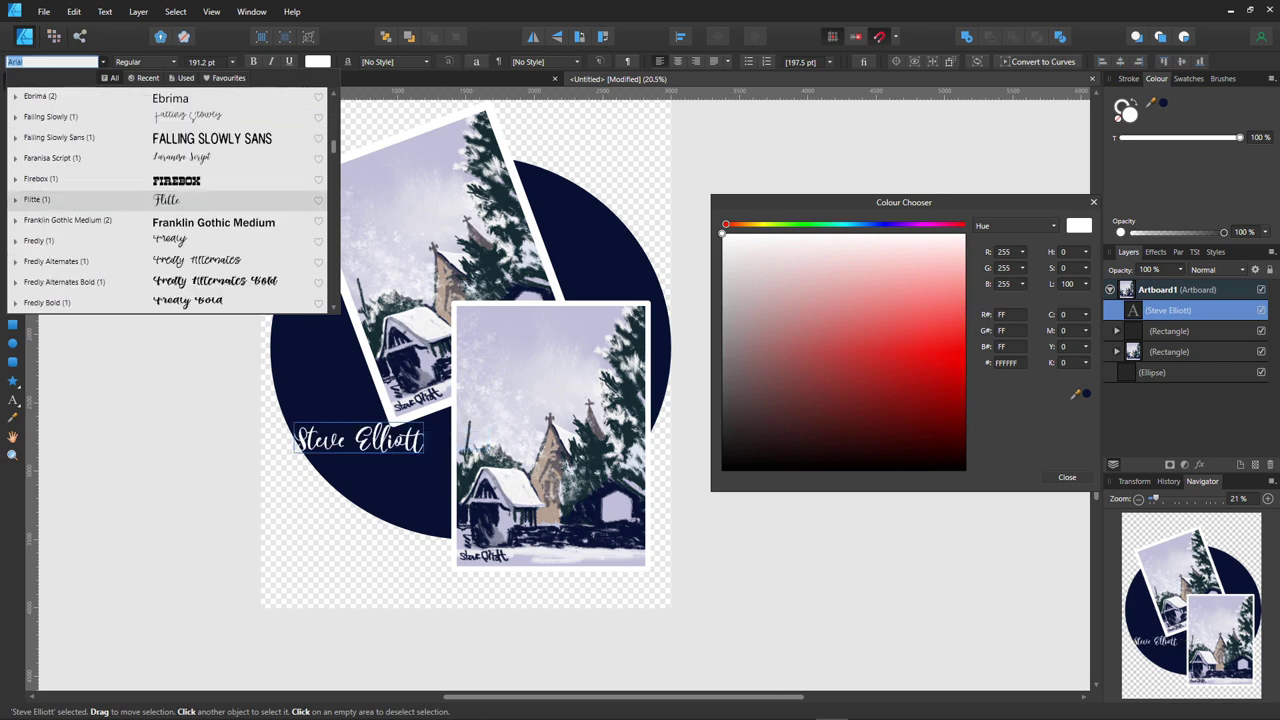
scroll(167, 199, "down", 3)
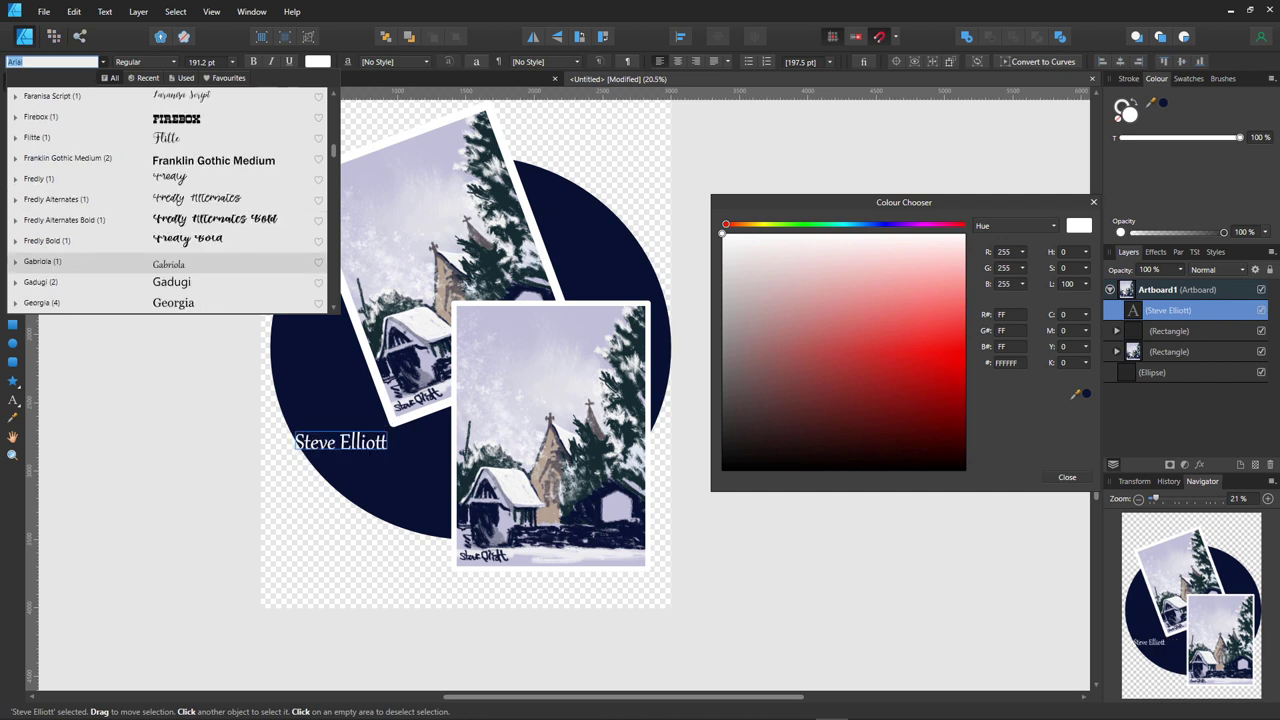
scroll(168, 200, "down", 3)
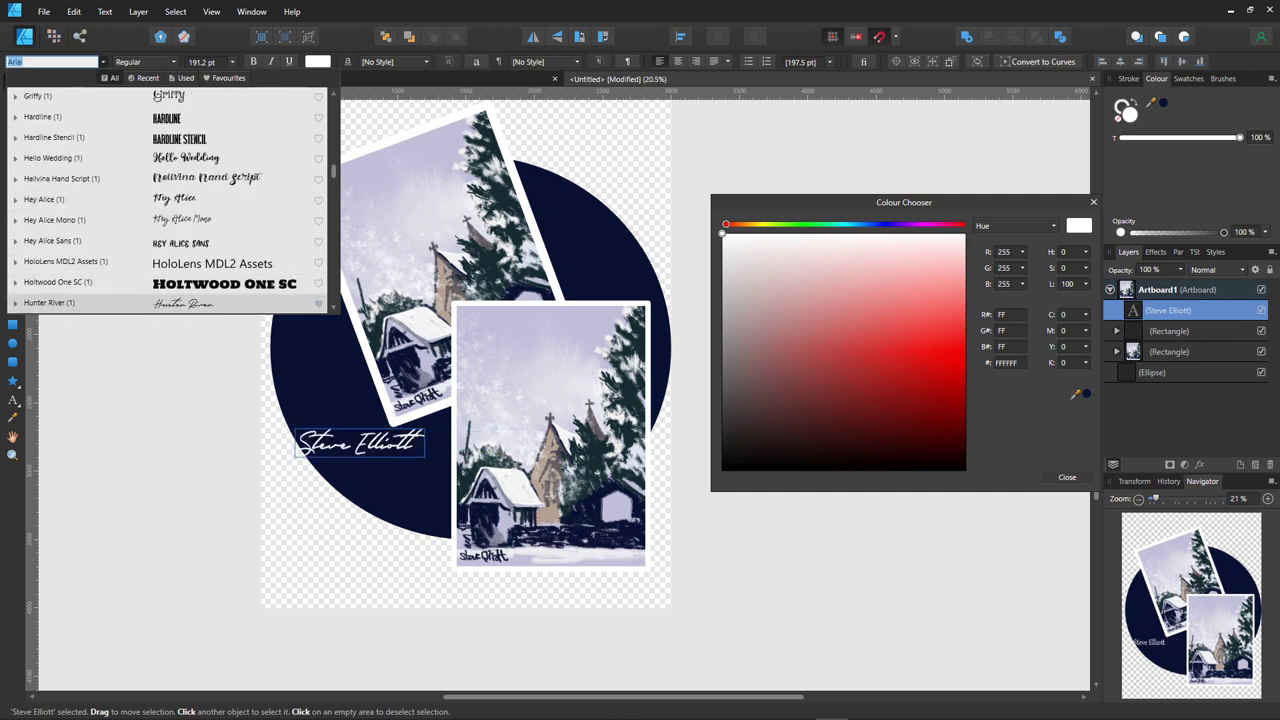
left_click(200, 302)
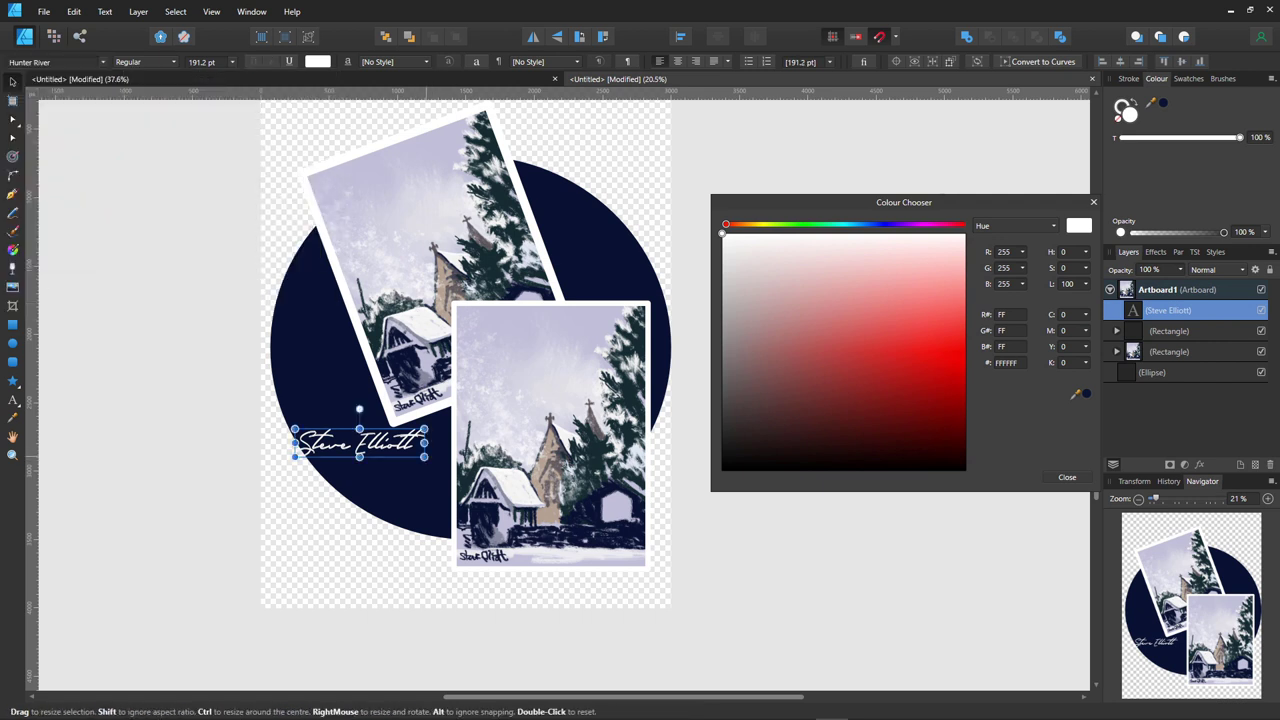
- Enlarge the signature to about 212 pt and position it on the circle's lower left
left_click_drag(424, 457, 454, 463)
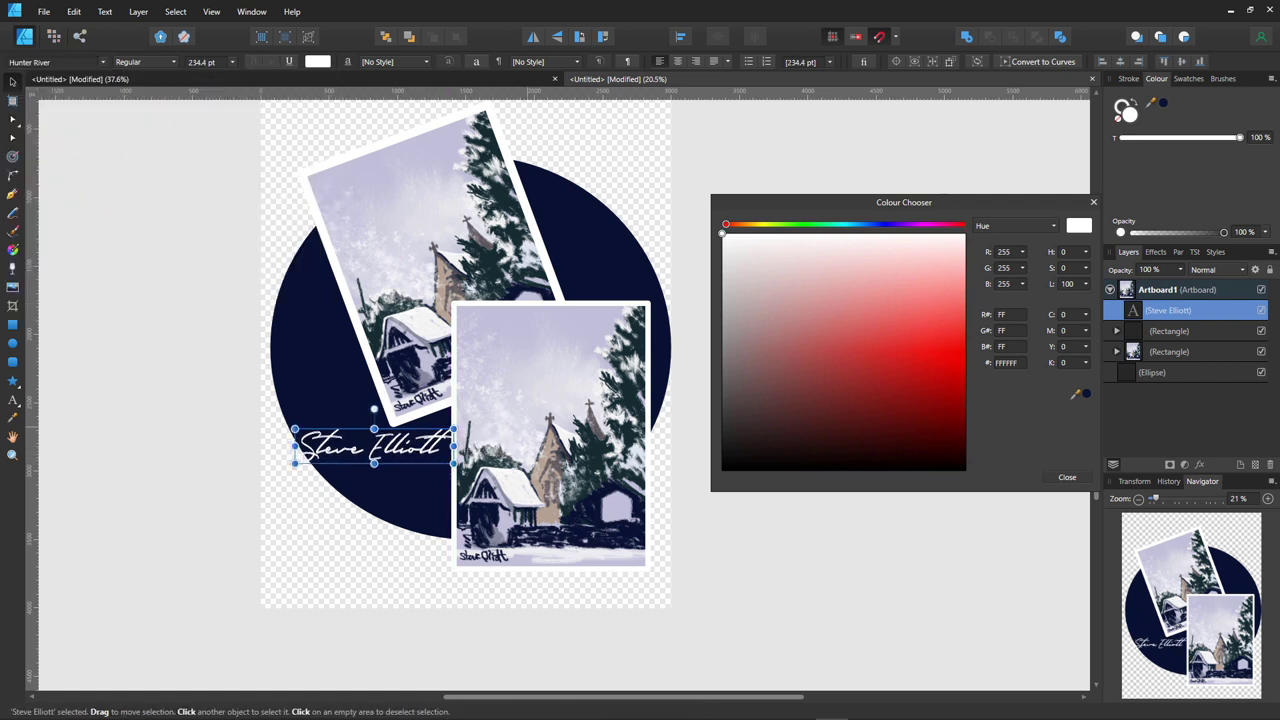
left_click_drag(520, 350, 535, 361)
left_click_drag(370, 445, 381, 447)
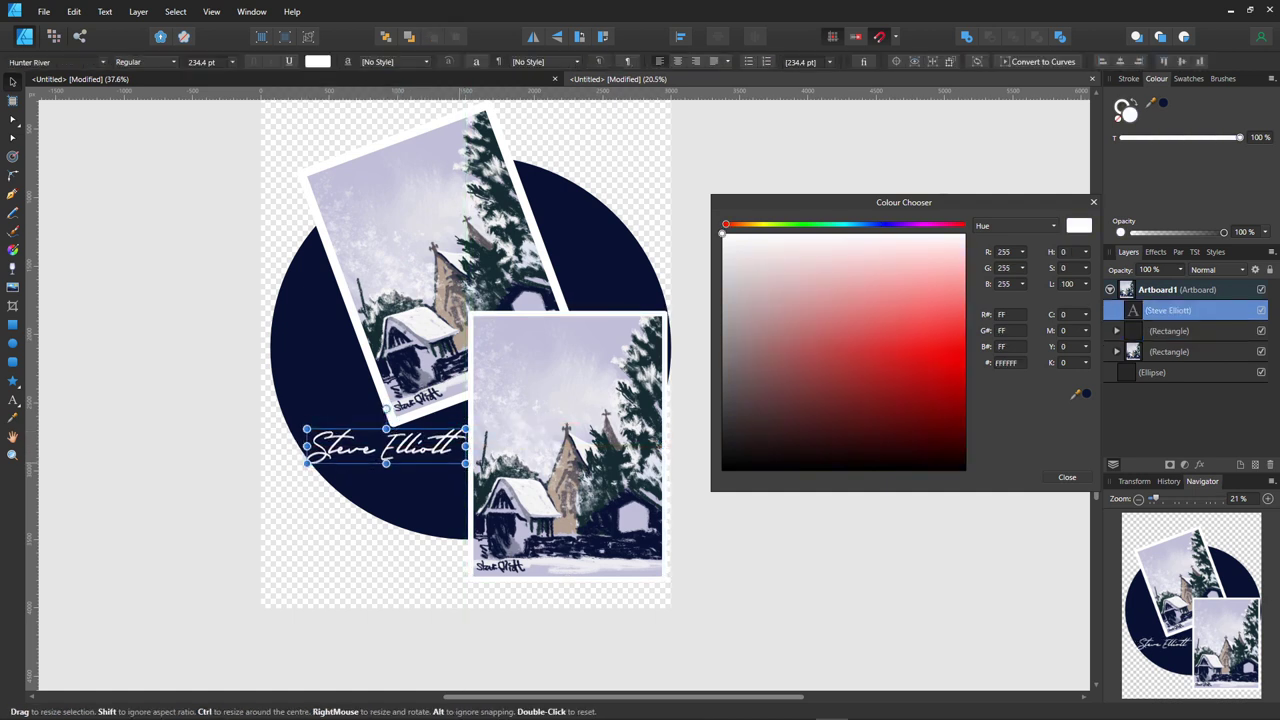
left_click_drag(467, 446, 388, 446)
- Draw an artboard-filling rectangle, fill it lavender #9EAAD5, and layer it behind all artwork
key("ctrl+d")
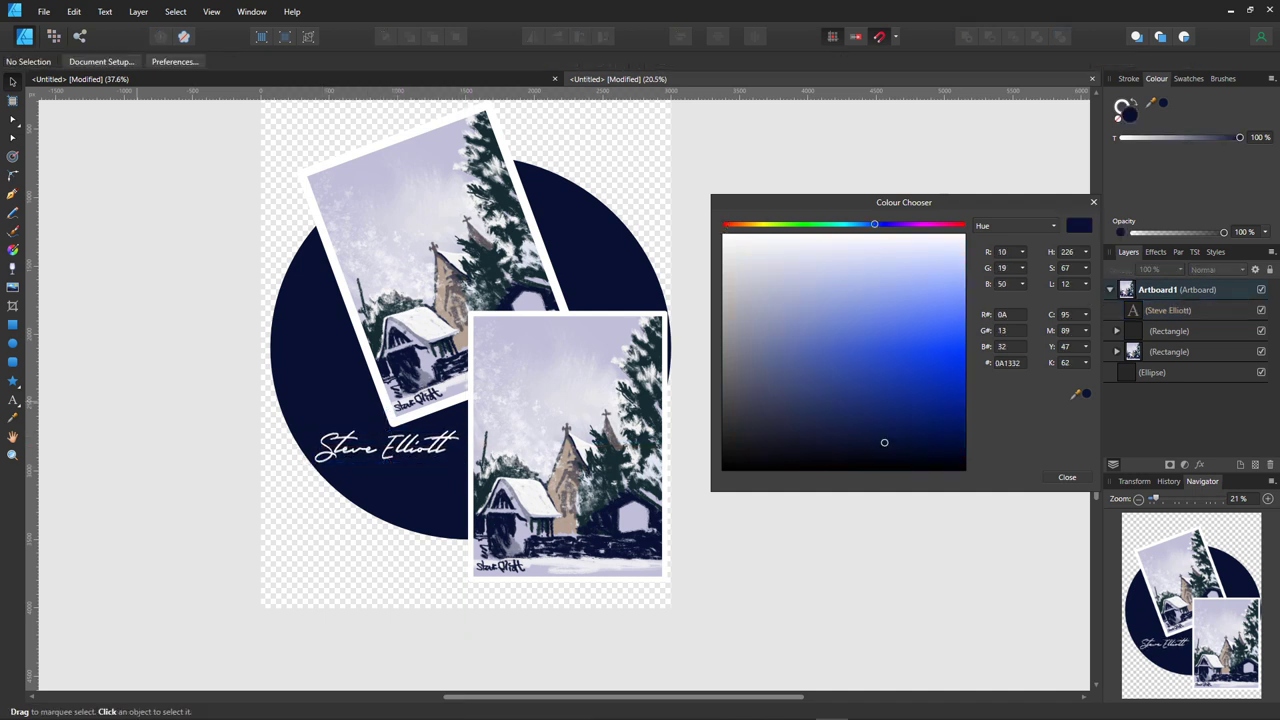
key("m")
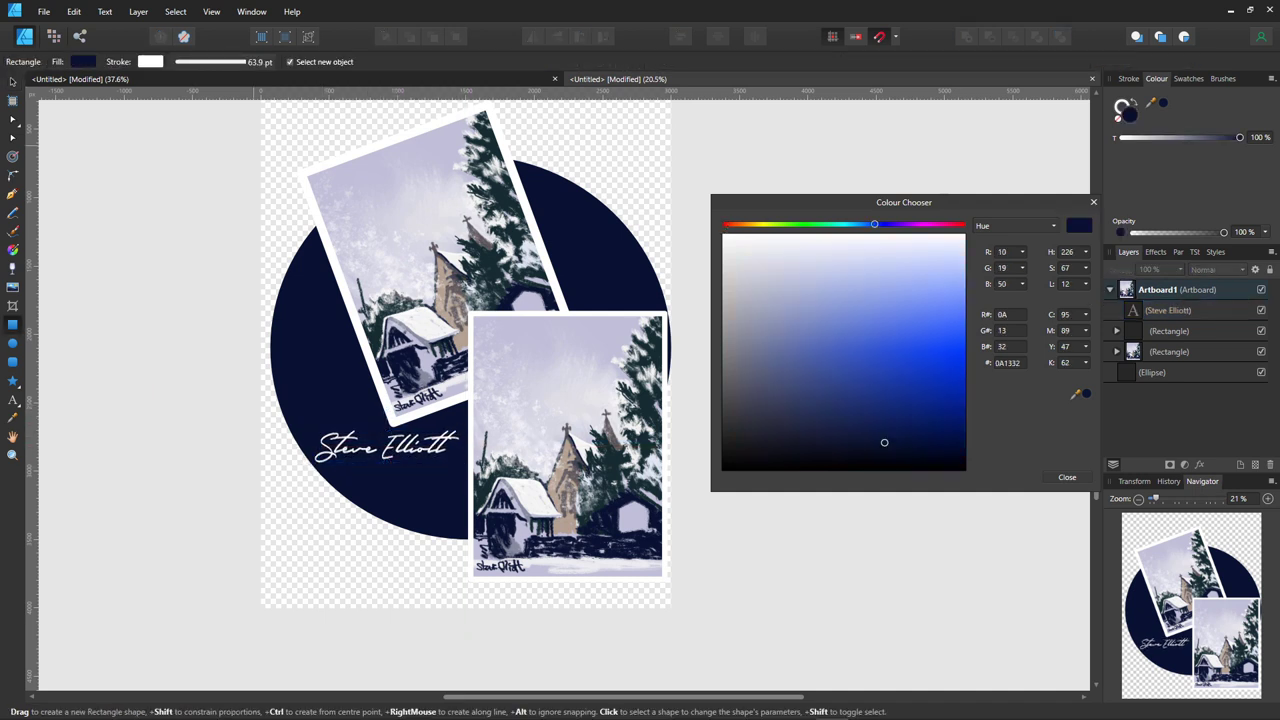
left_click_drag(271, 106, 664, 668)
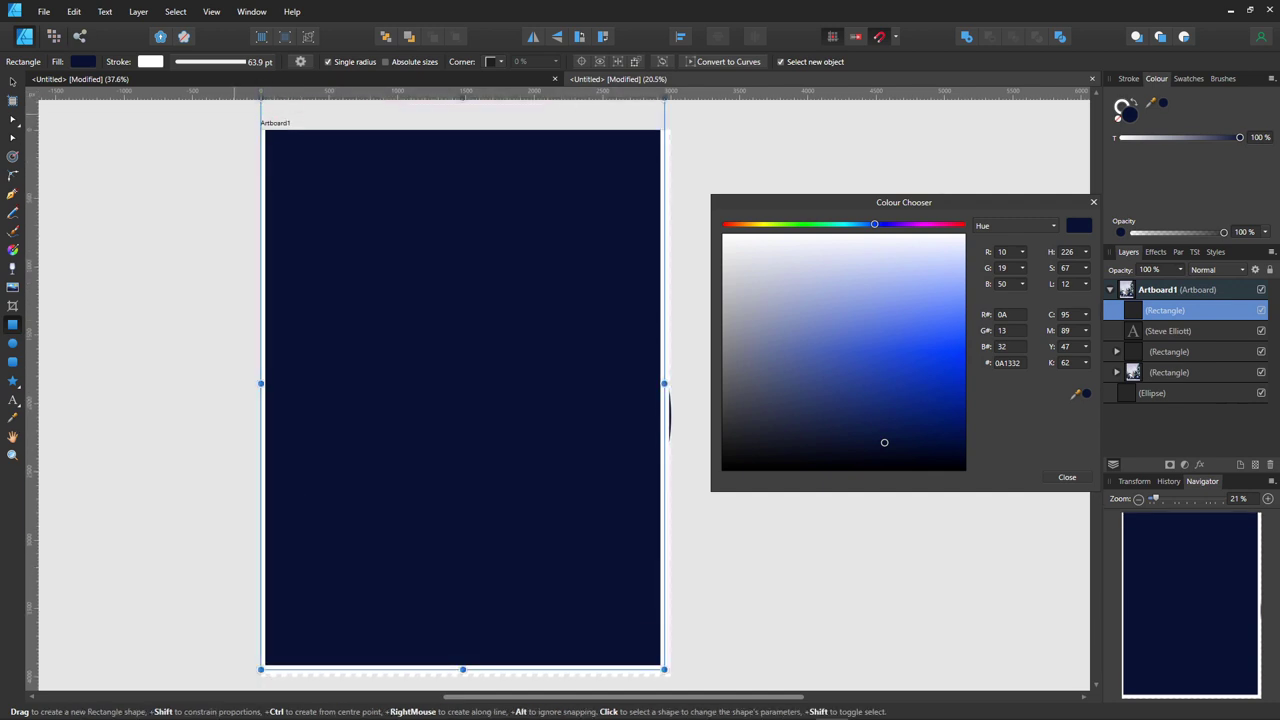
key("v")
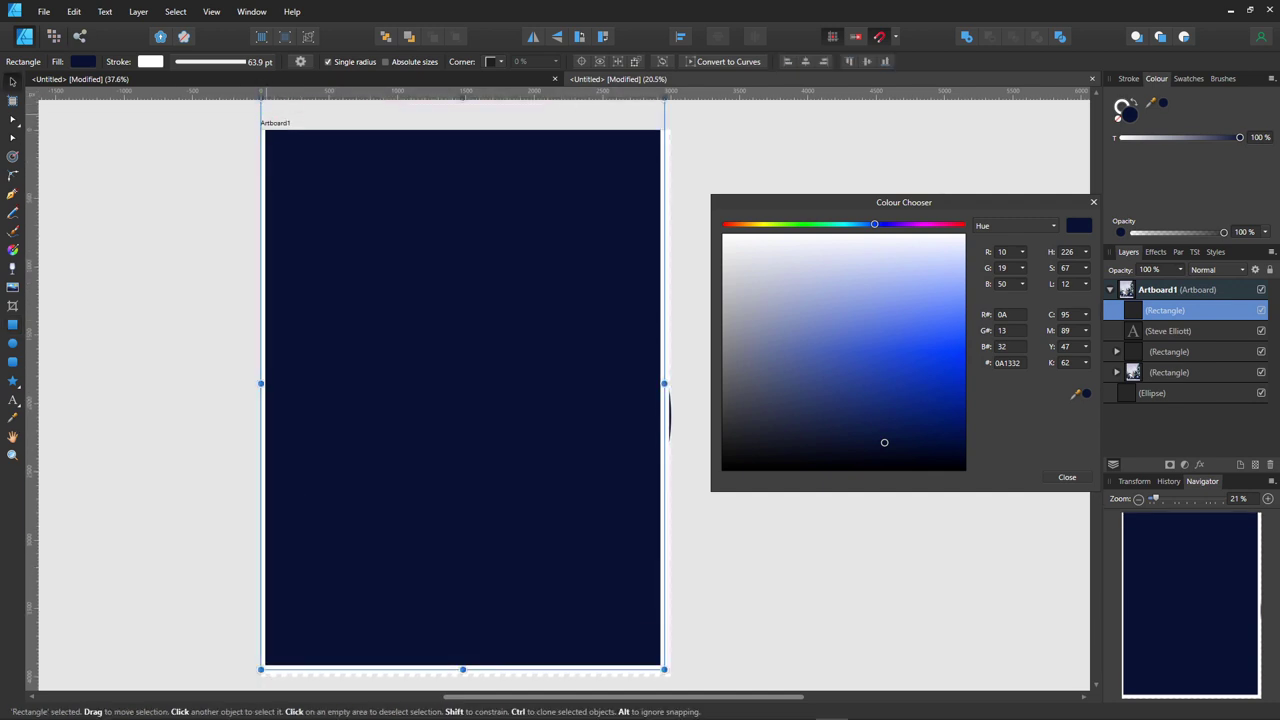
left_click_drag(260, 98, 270, 130)
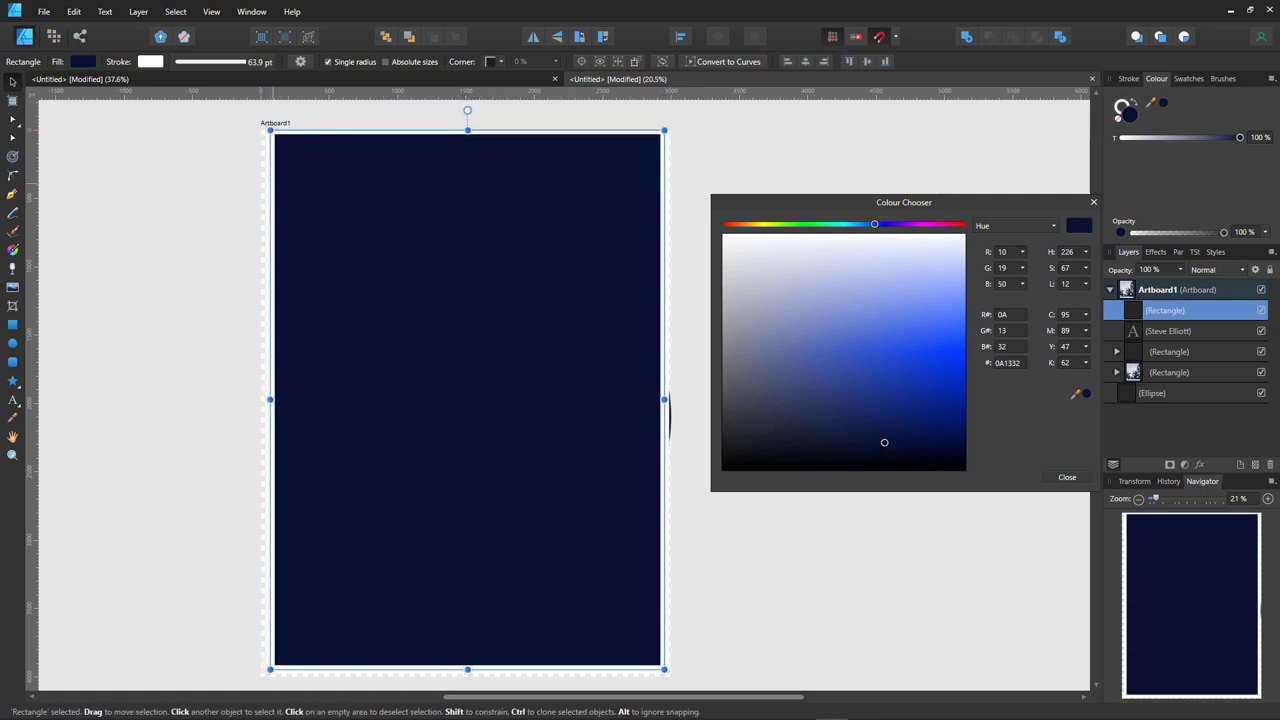
left_click_drag(270, 399, 261, 399)
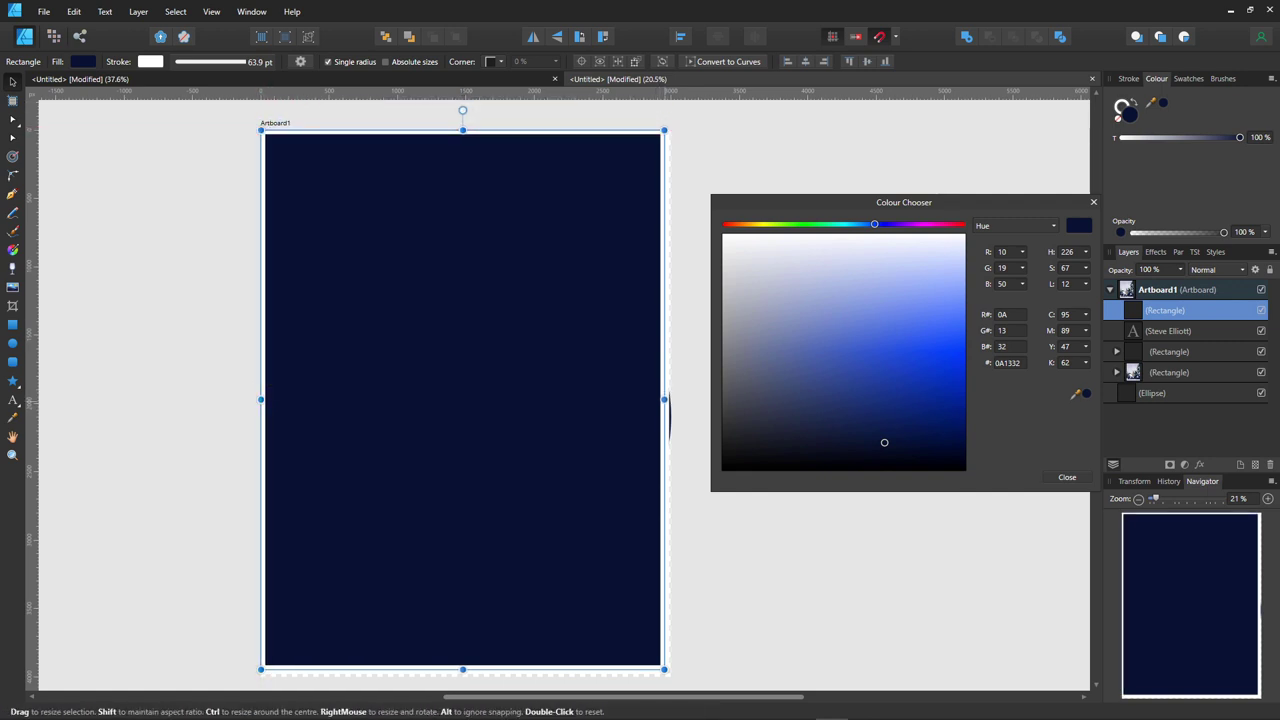
left_click_drag(667, 410, 674, 410)
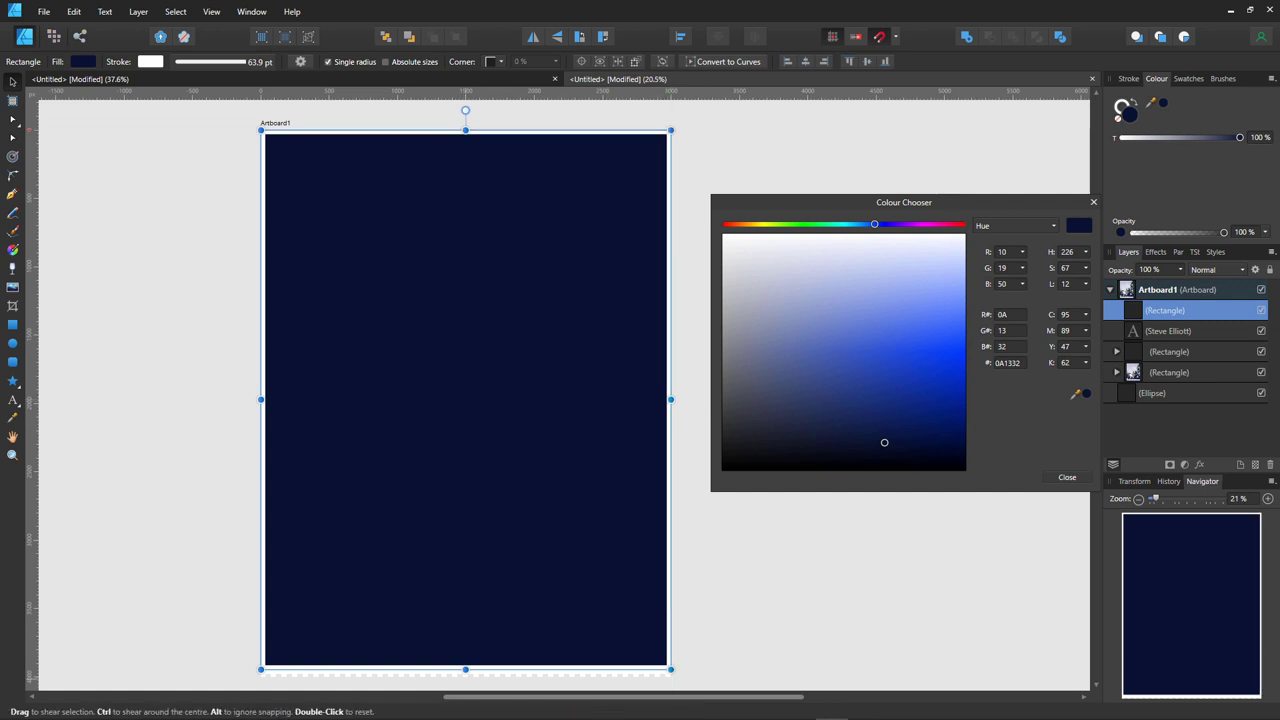
left_click_drag(465, 669, 465, 674)
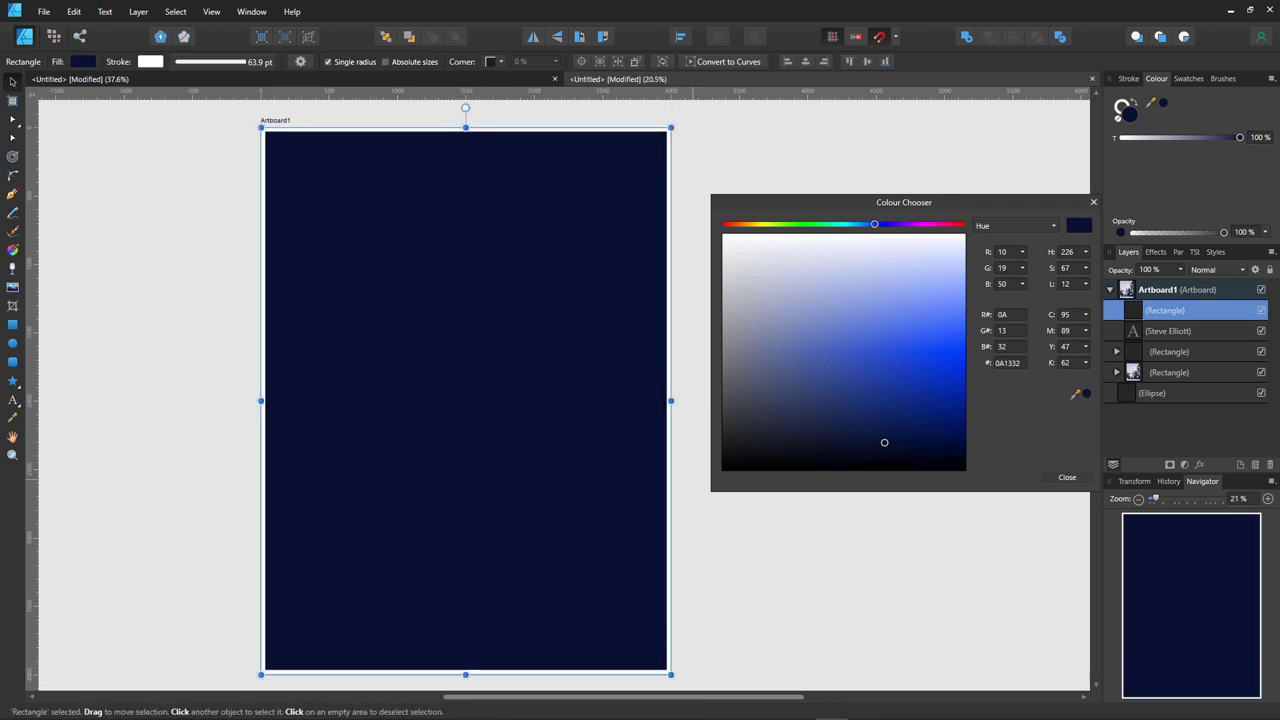
left_click_drag(837, 286, 820, 297)
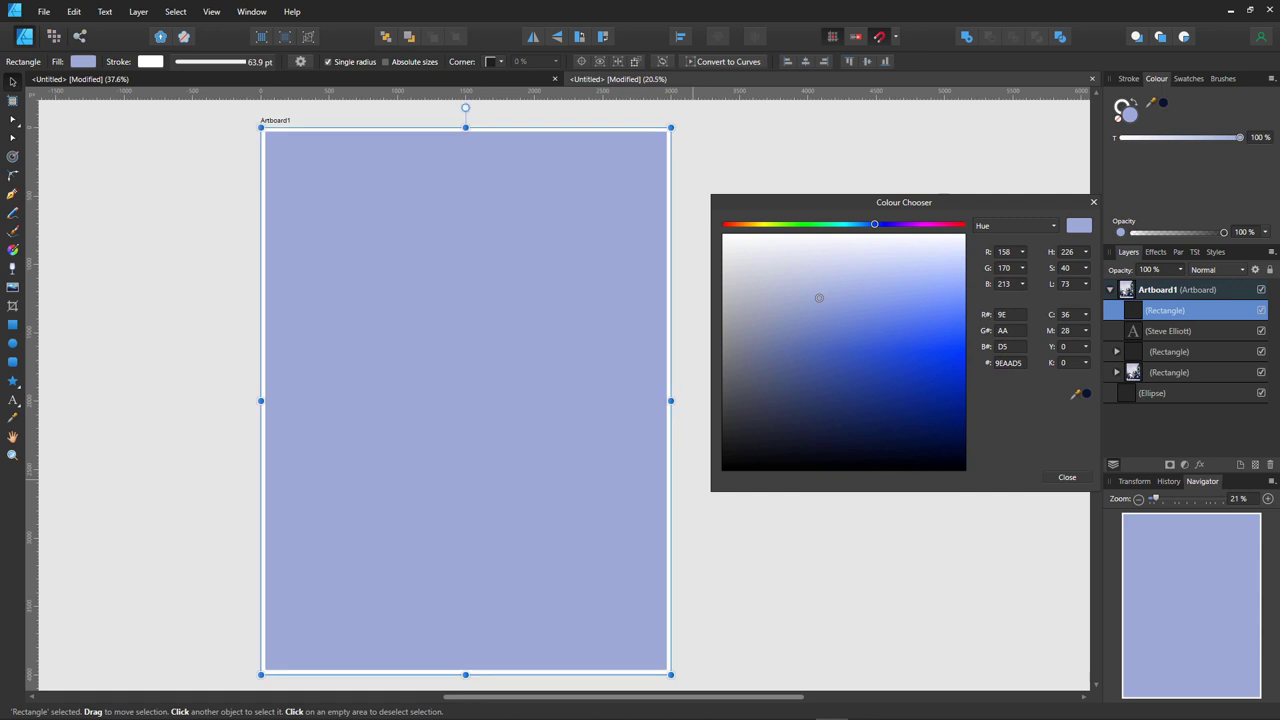
left_click_drag(1165, 310, 1165, 400)
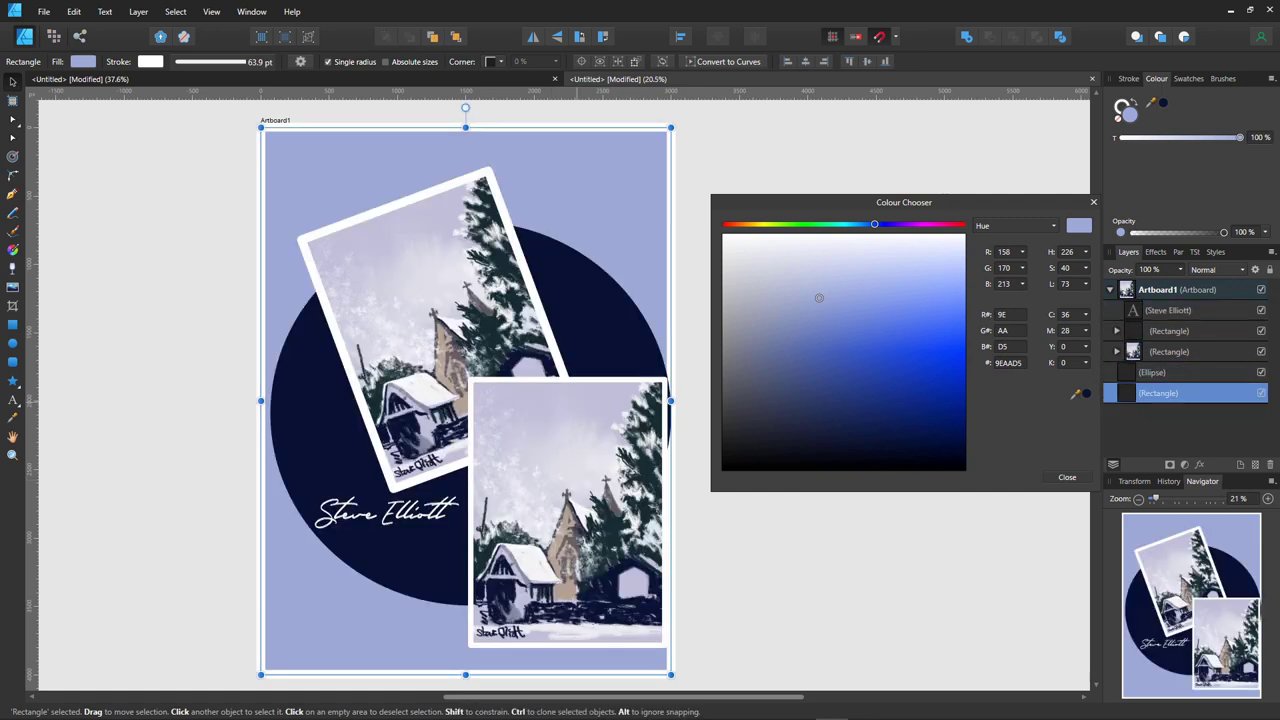
- Move the tilted photo up-left, enlarge the upright photo, and shift the signature (about 162.4 pt) up-left
left_click_drag(565, 510, 552, 525)
left_click(420, 300)
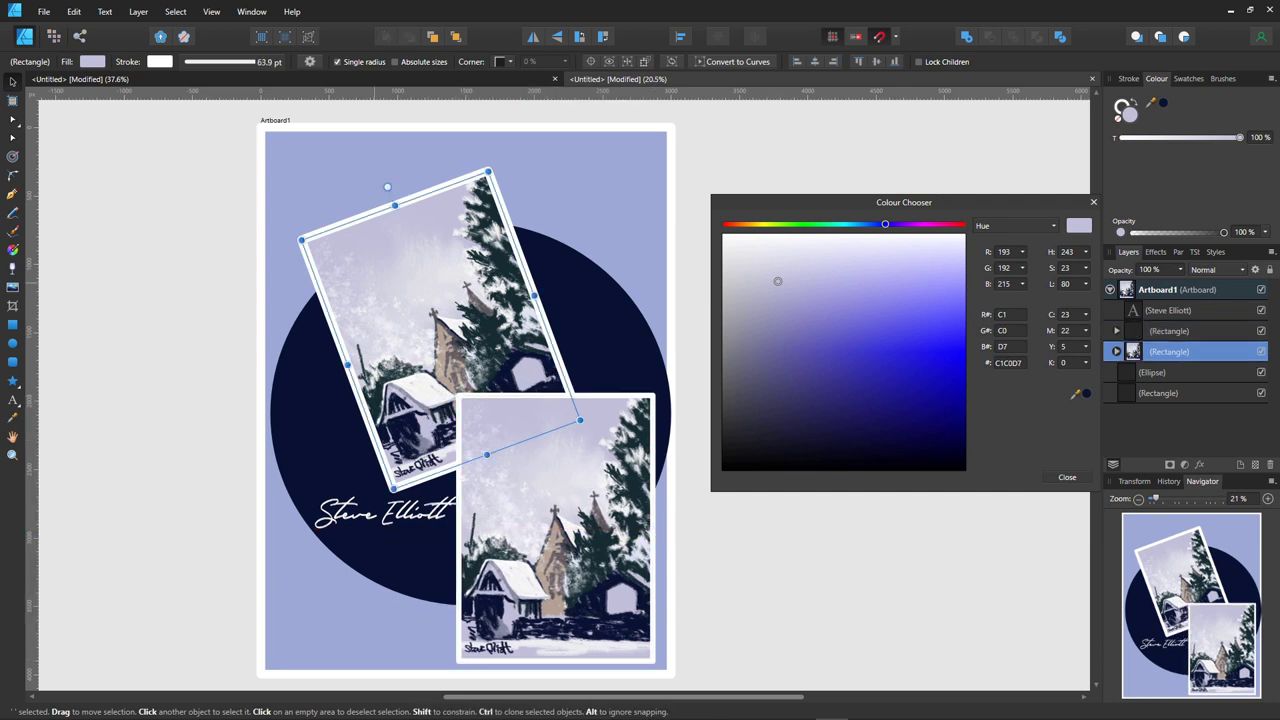
left_click_drag(420, 300, 380, 262)
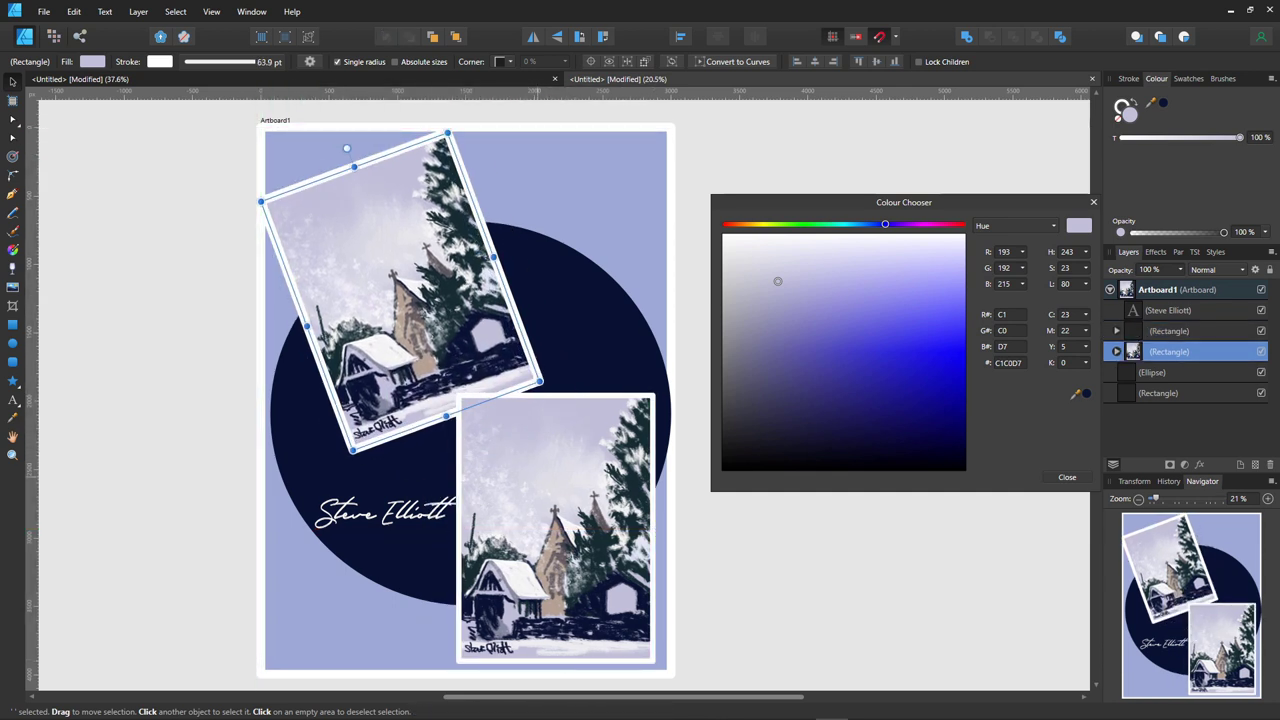
left_click(555, 520)
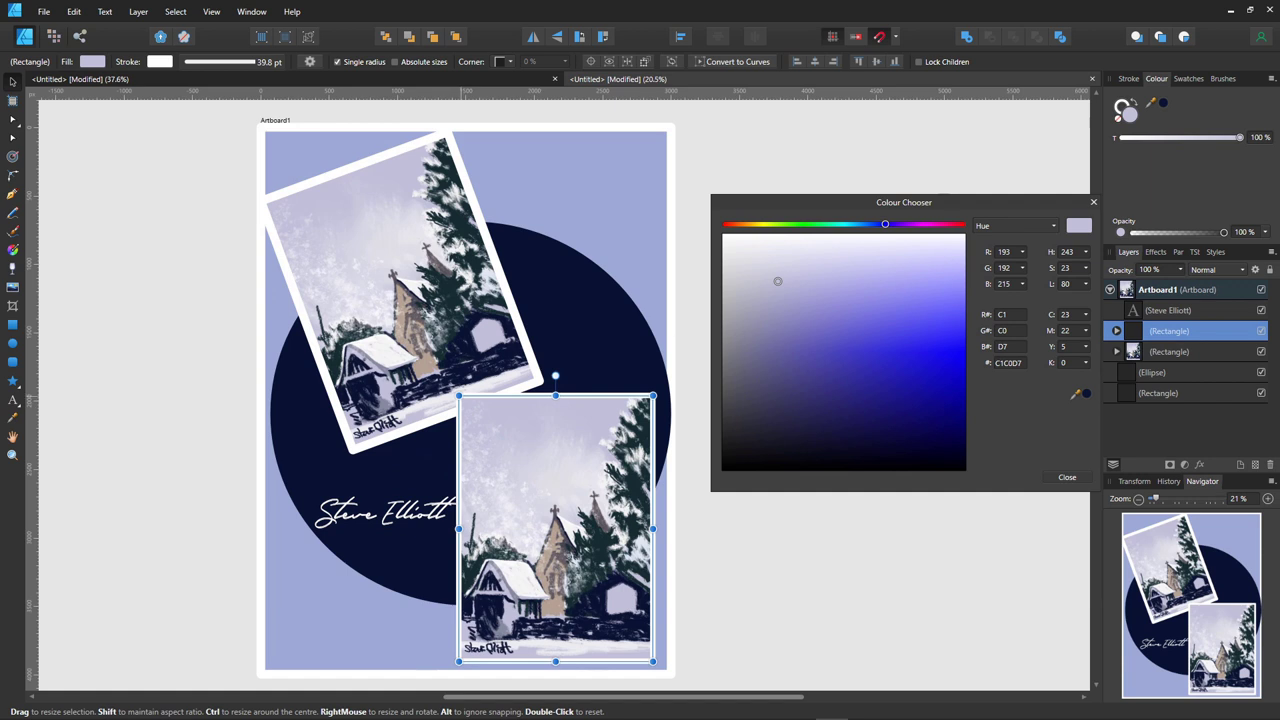
left_click_drag(458, 396, 437, 368)
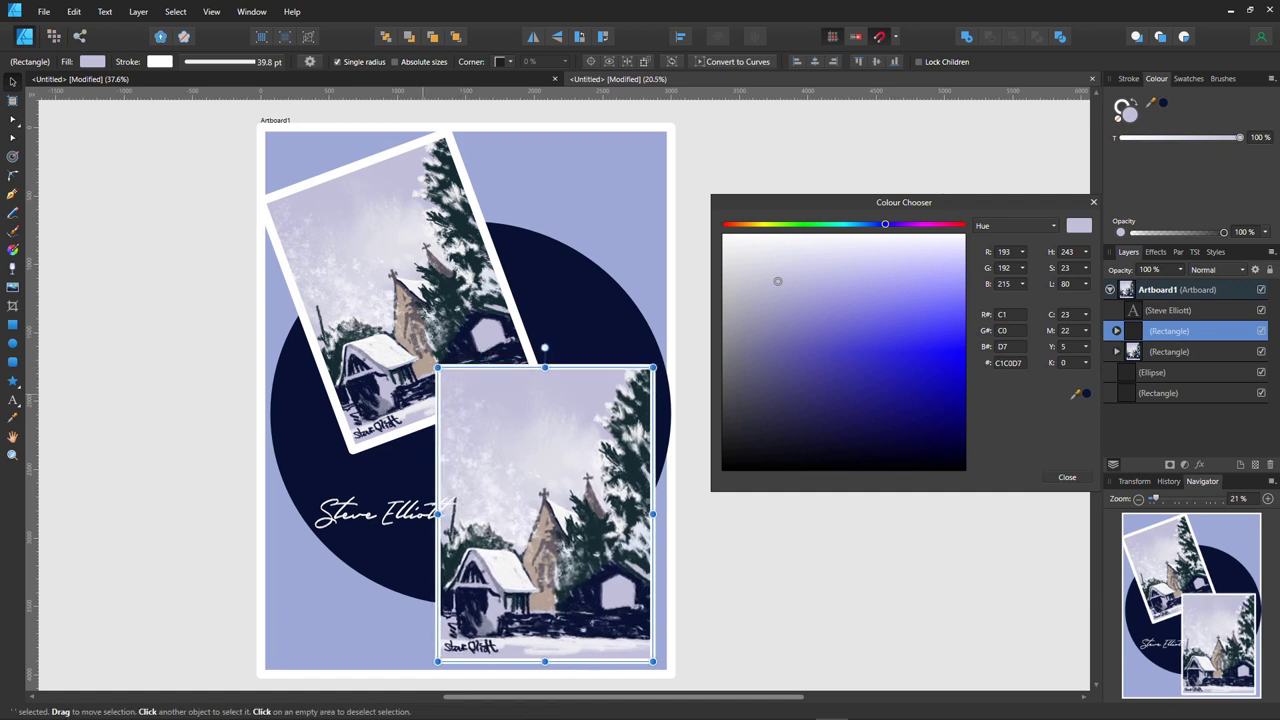
left_click_drag(378, 513, 301, 465)
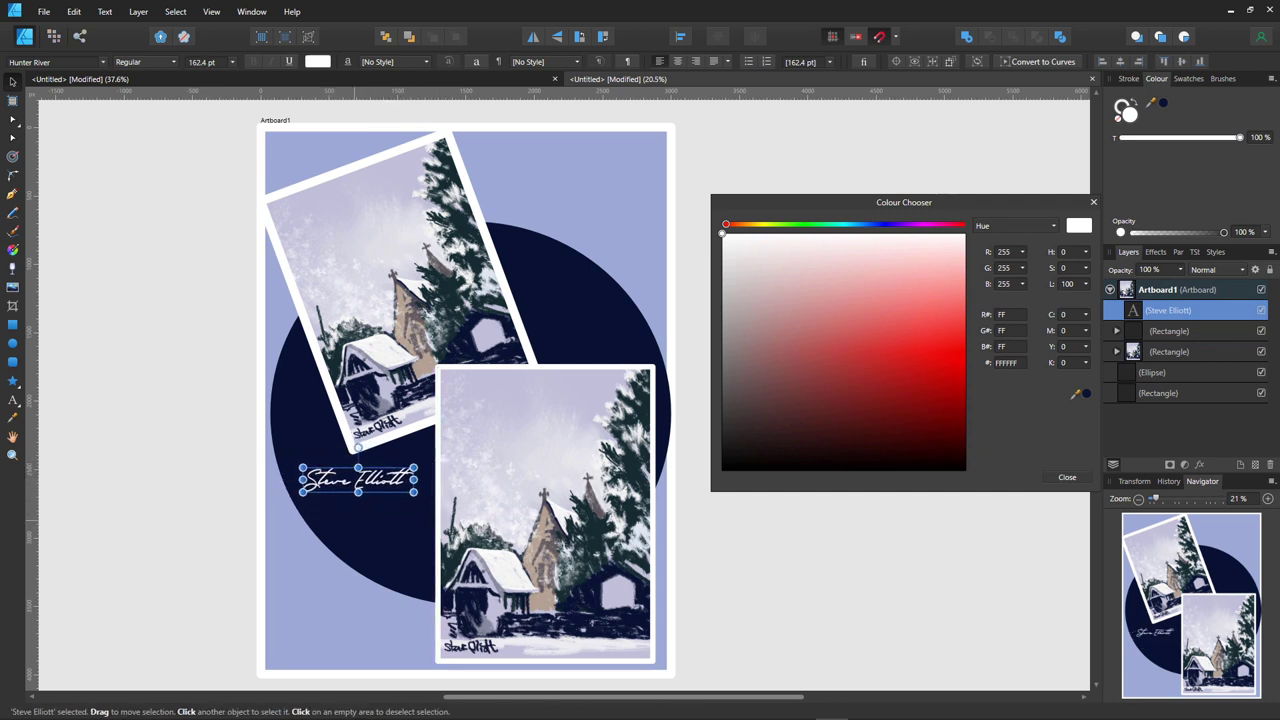
key("ctrl+d")
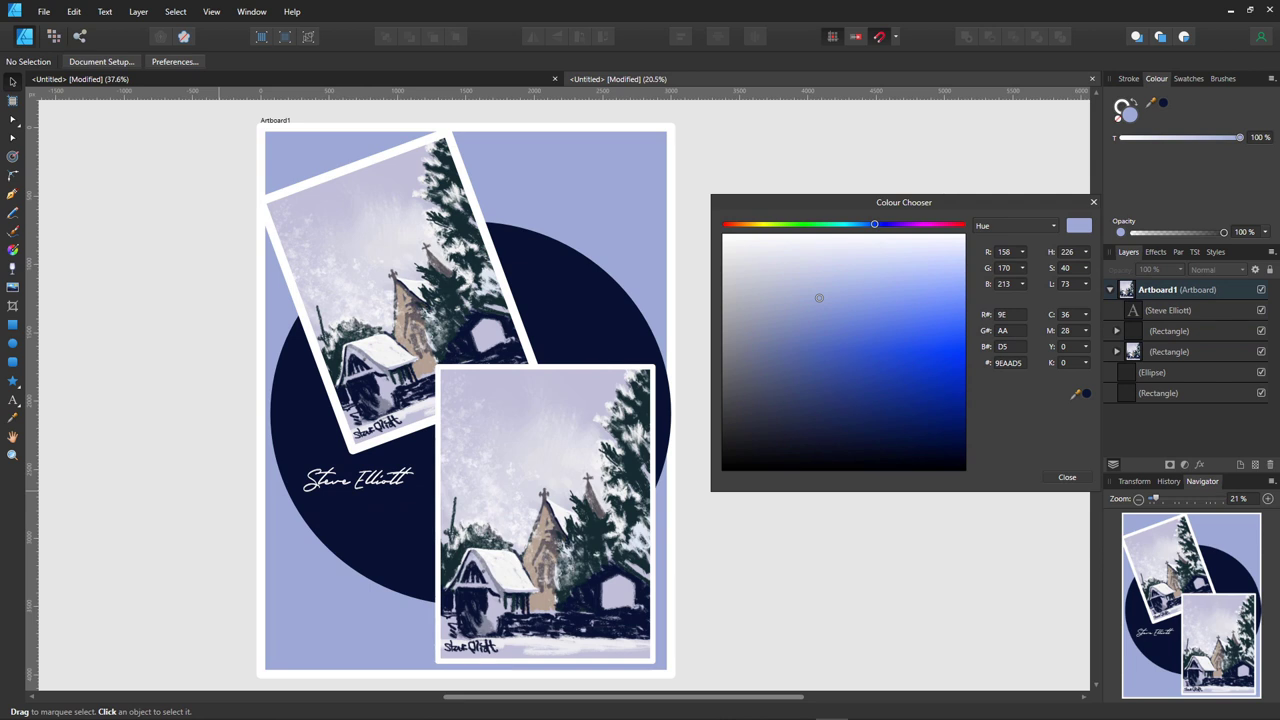